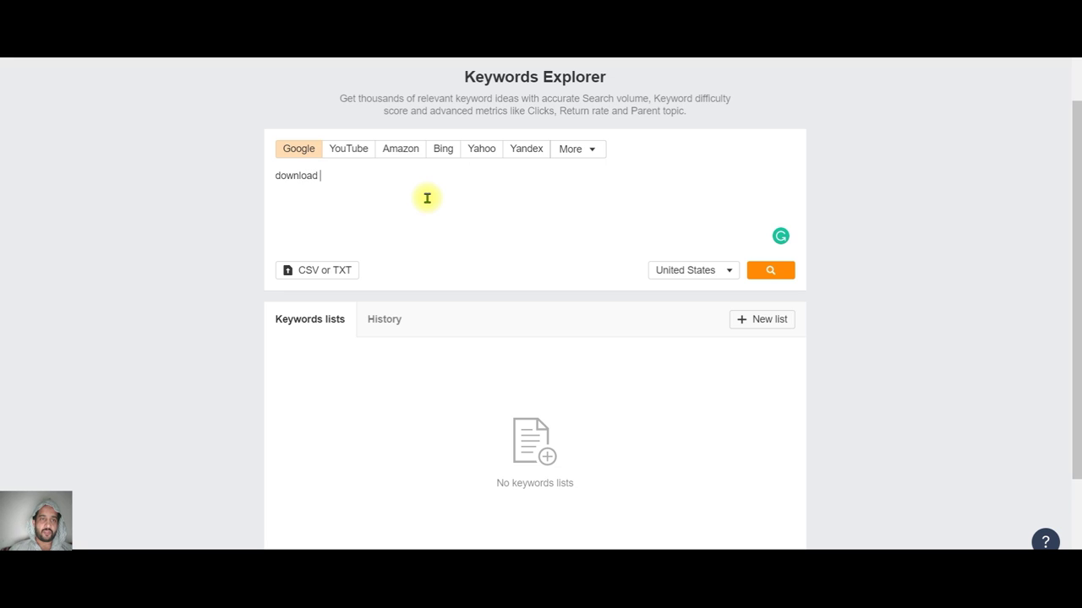
Look up the Google keyword "download apk" and switch the country to India.
{"action": "type", "text": "aopk"}
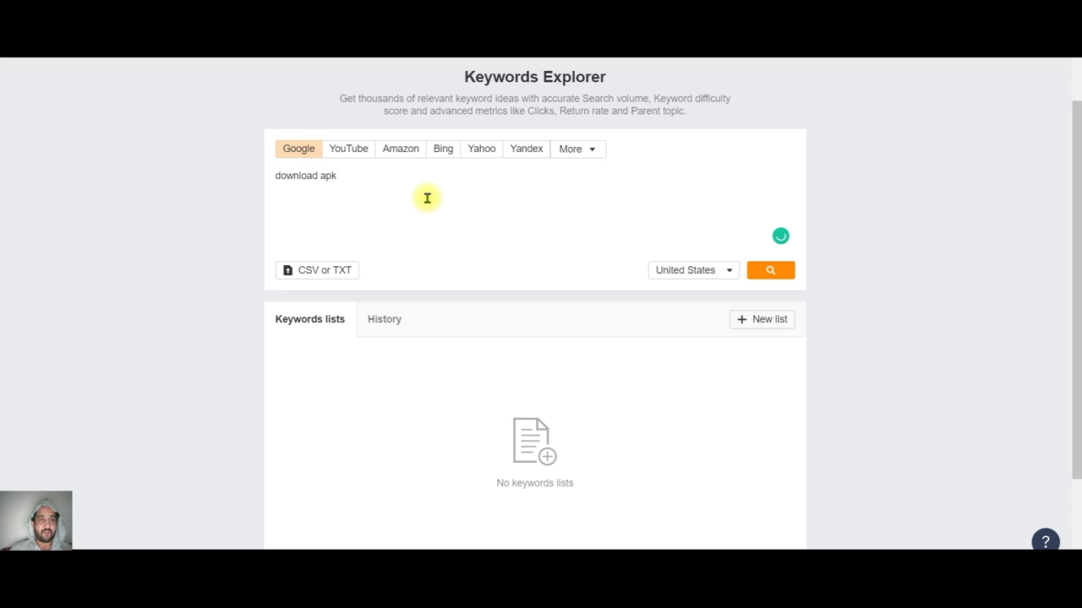
{"action": "key", "text": "Return"}
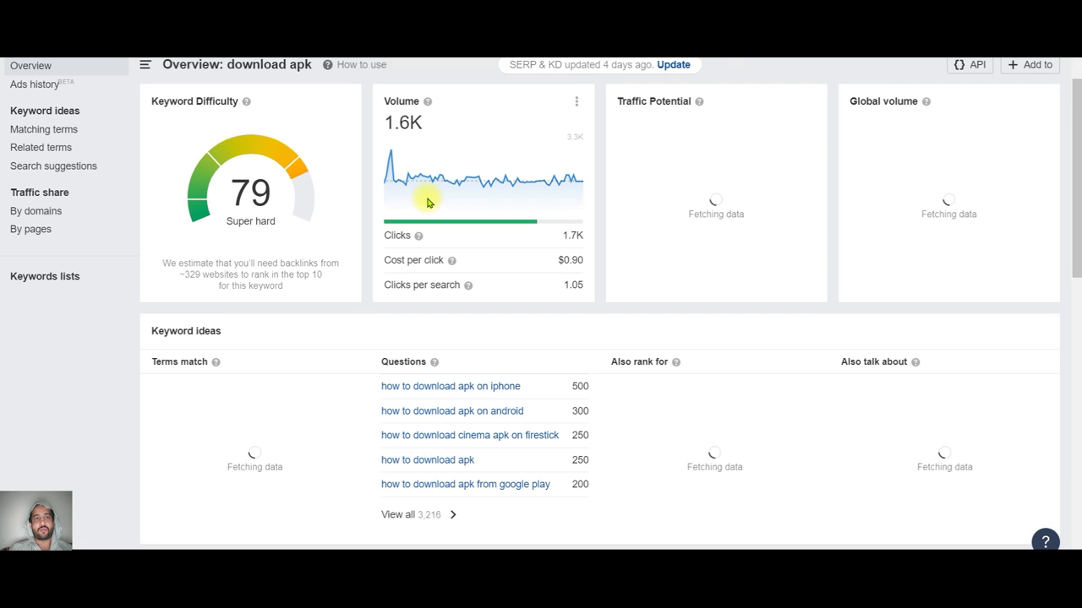
{"action": "mouse_move", "coordinate": [542, 159]}
{"action": "scroll", "coordinate": [542, 159], "scroll_direction": "up", "scroll_amount": 2}
{"action": "left_click", "coordinate": [548, 91]}
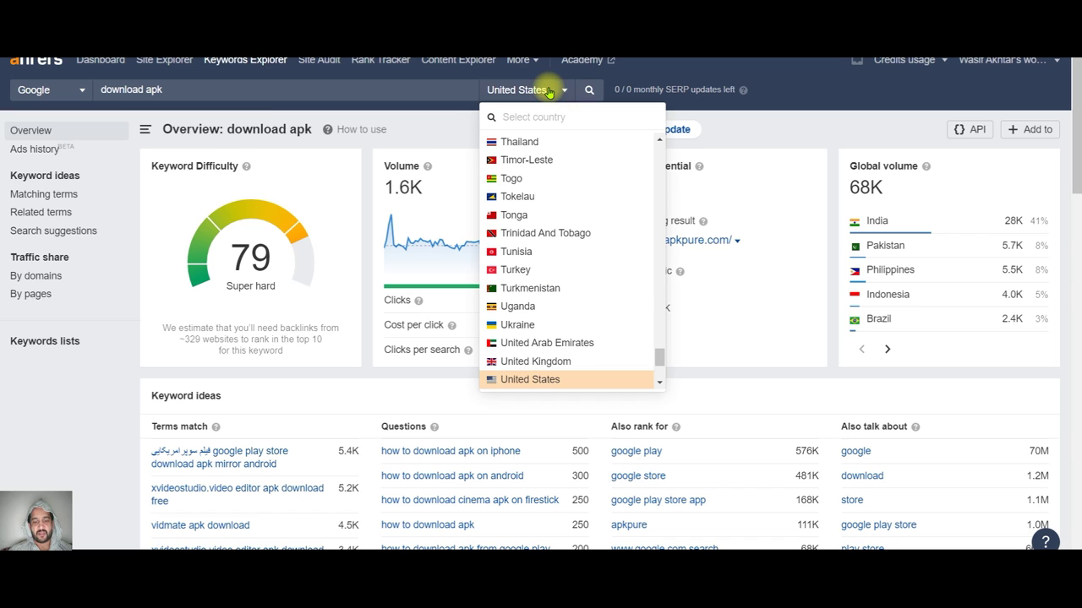
{"action": "type", "text": "ind"}
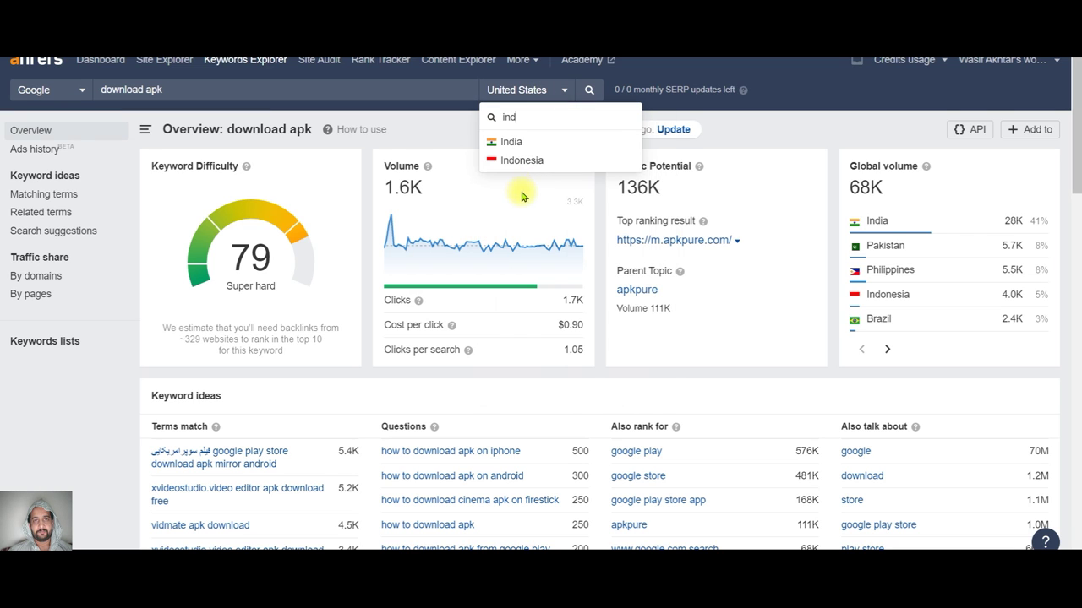
{"action": "left_click", "coordinate": [530, 139]}
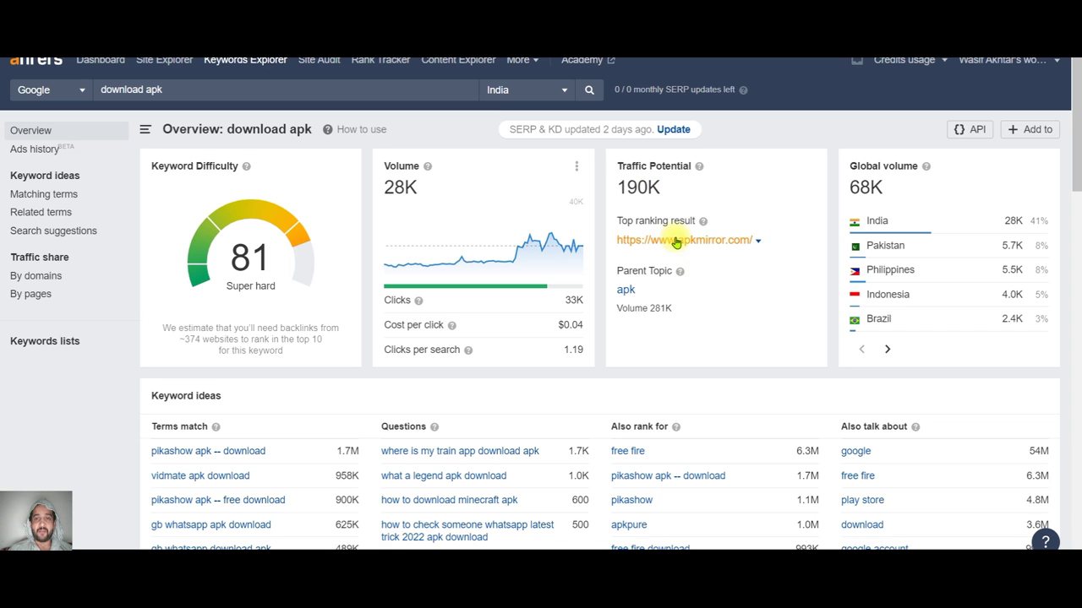
Show the matching terms for the keyword, filtered to a keyword difficulty of 0 to 20.
{"action": "left_click", "coordinate": [52, 193]}
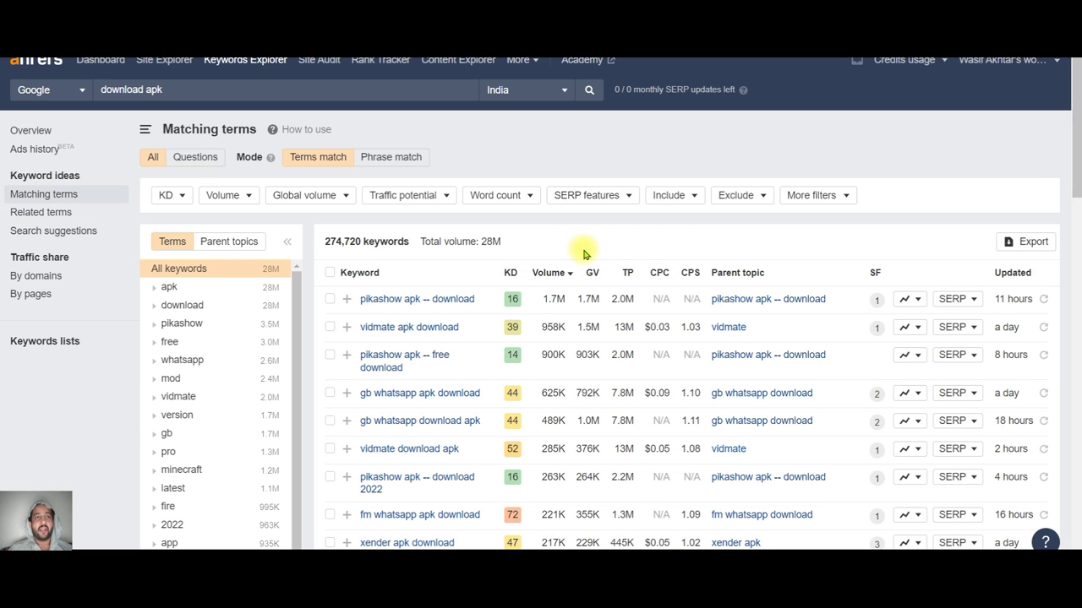
{"action": "left_click", "coordinate": [187, 197]}
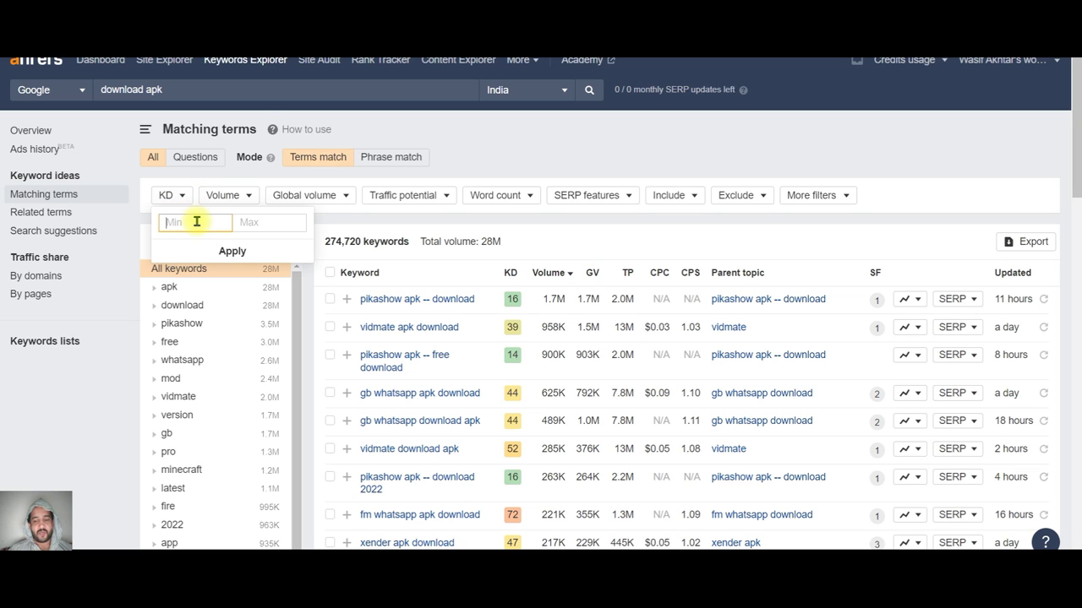
{"action": "type", "text": "0"}
{"action": "left_click", "coordinate": [272, 221]}
{"action": "type", "text": "1"}
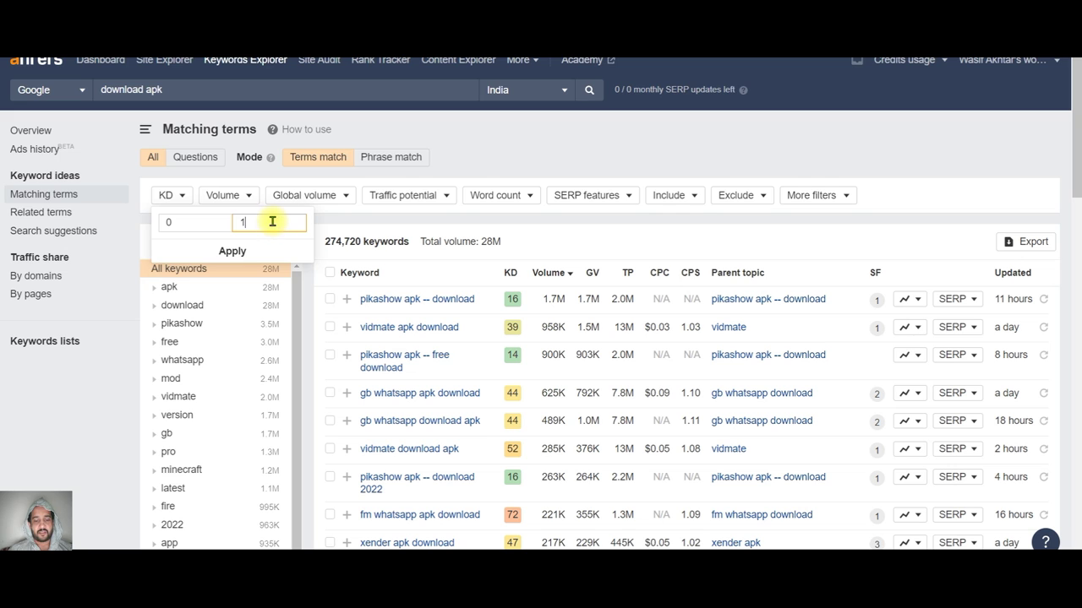
{"action": "key", "text": "BackSpace"}
{"action": "type", "text": "2"}
{"action": "left_click", "coordinate": [247, 247]}
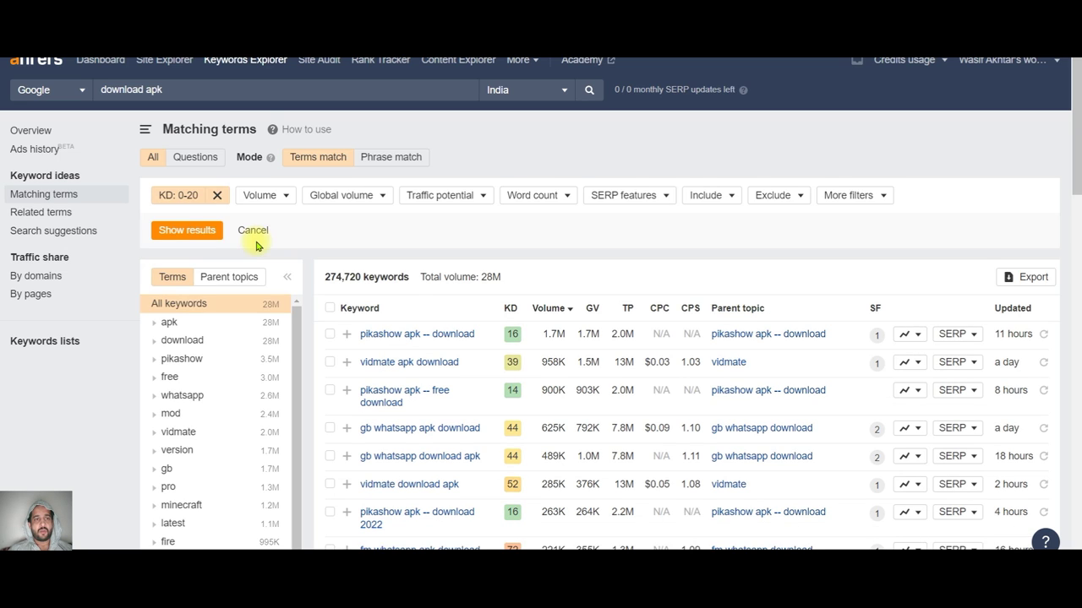
{"action": "left_click", "coordinate": [191, 231]}
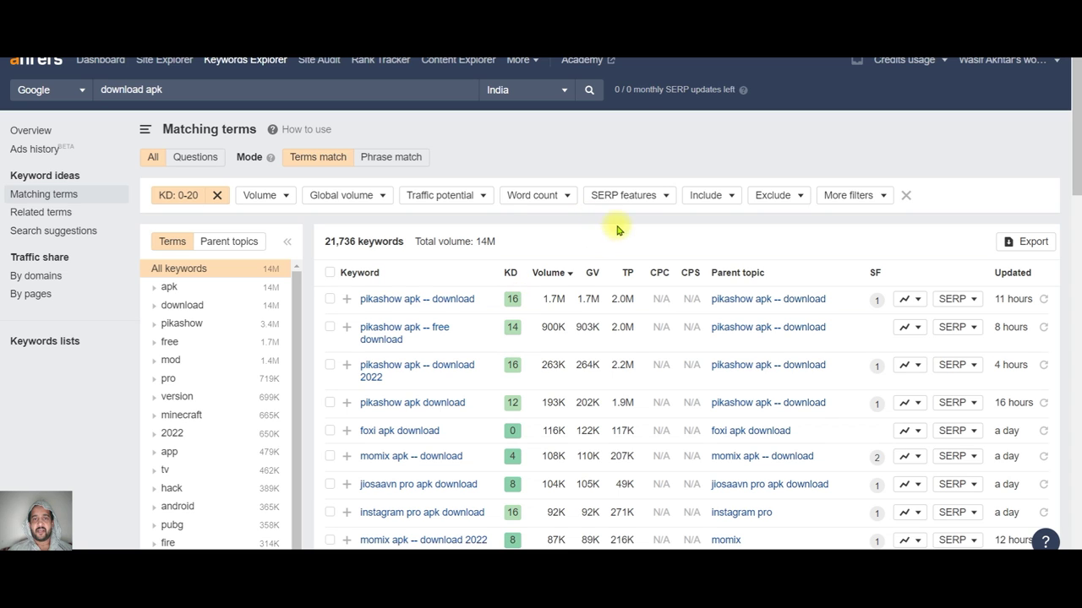
Filter the matching terms to keywords with a minimum word count of 3.
{"action": "left_click", "coordinate": [530, 195]}
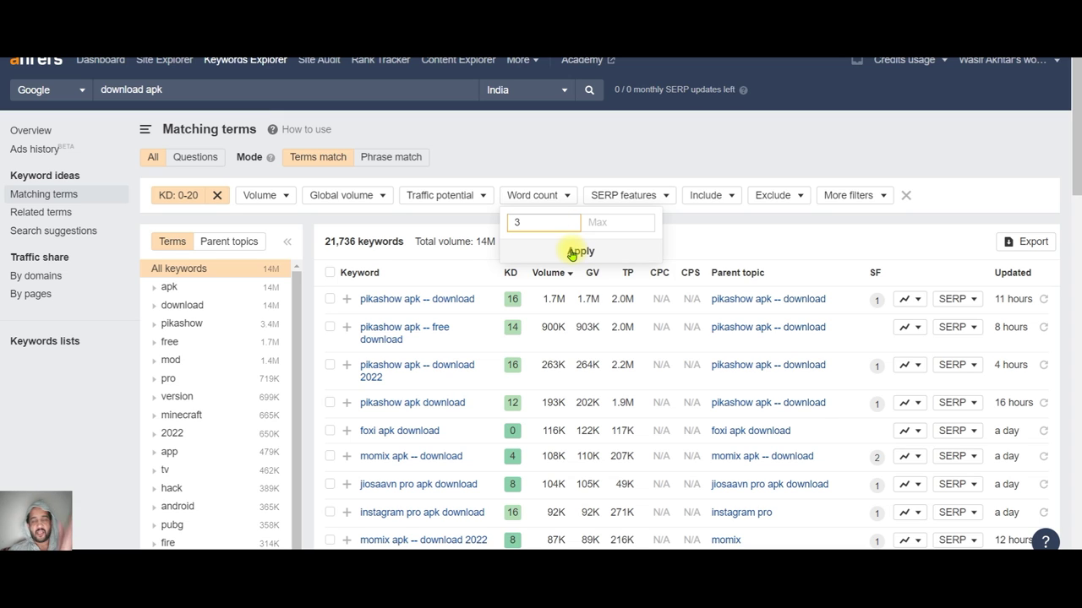
{"action": "left_click", "coordinate": [569, 255]}
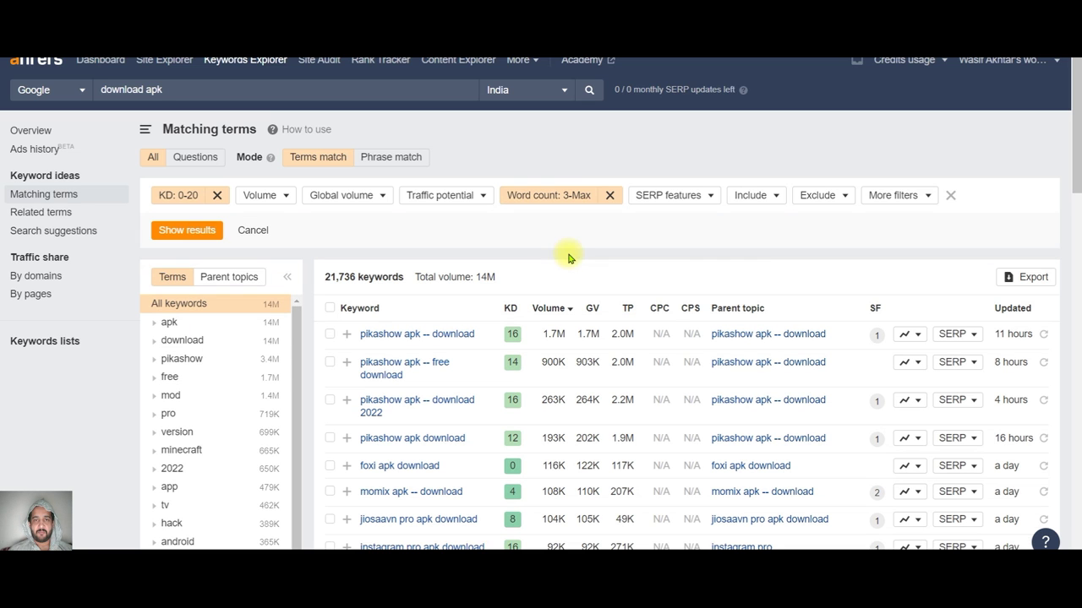
{"action": "left_click", "coordinate": [212, 233]}
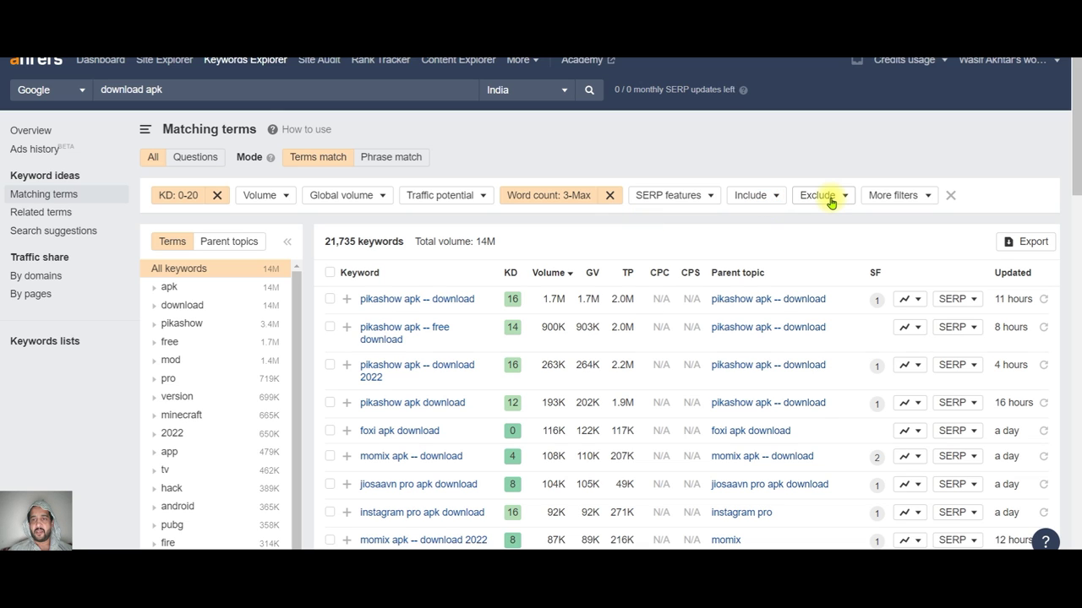
Limit the matching terms to keywords that include all of the words "download,apk".
{"action": "left_click", "coordinate": [779, 201]}
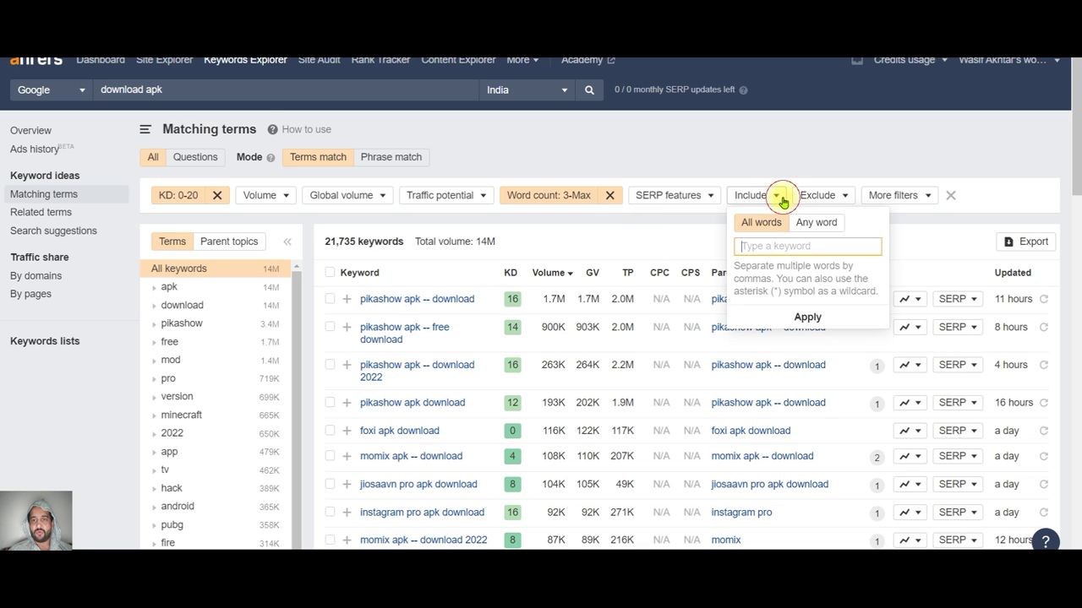
{"action": "left_click", "coordinate": [808, 224]}
{"action": "left_click", "coordinate": [802, 245]}
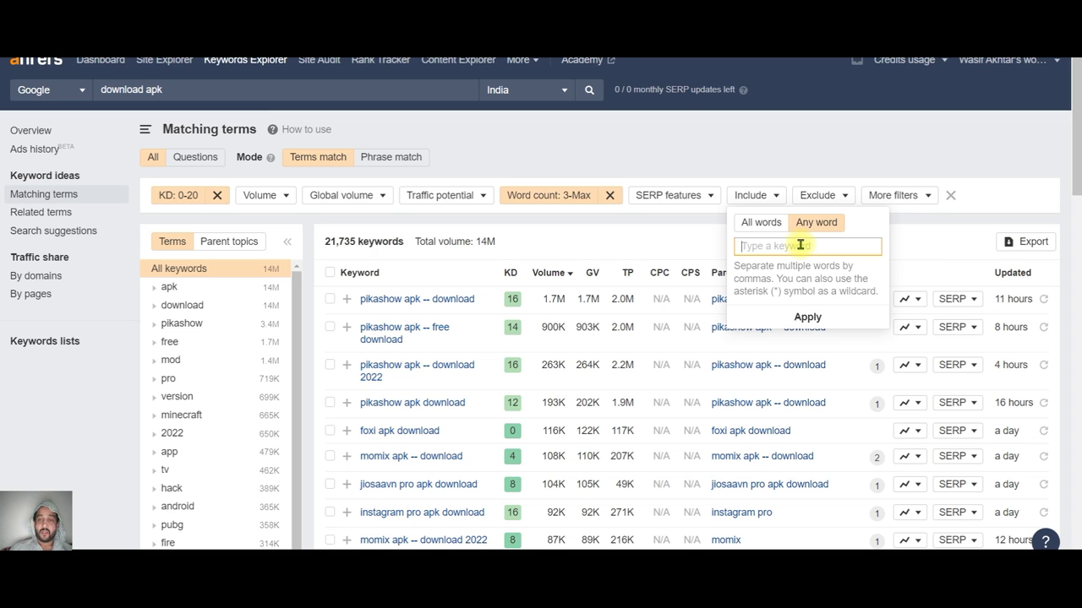
{"action": "left_click", "coordinate": [775, 222]}
{"action": "left_click", "coordinate": [779, 246]}
{"action": "type", "text": "download,apk"}
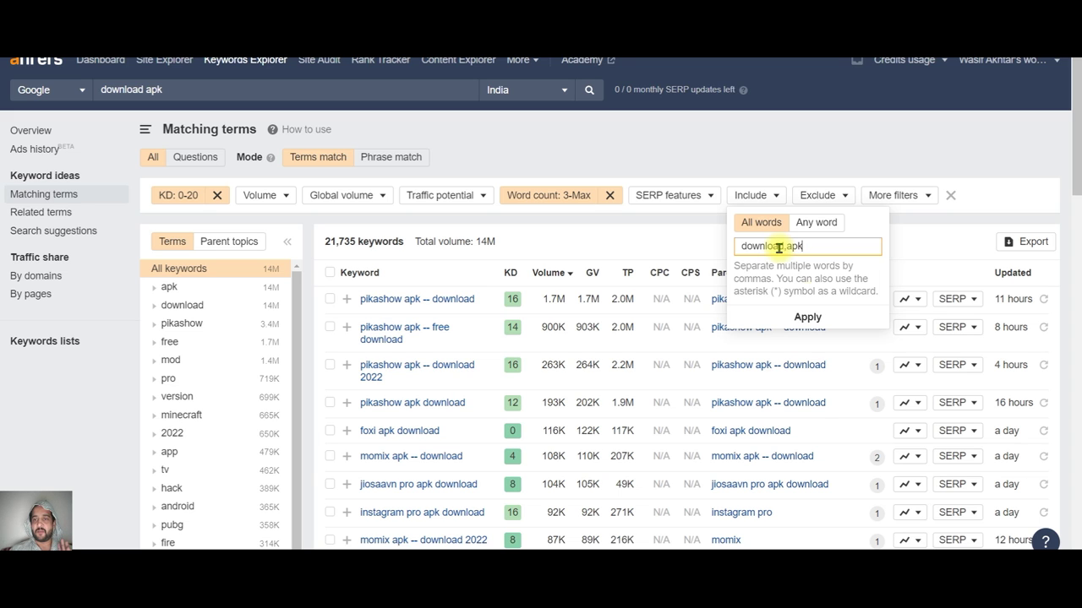
{"action": "left_click", "coordinate": [807, 317]}
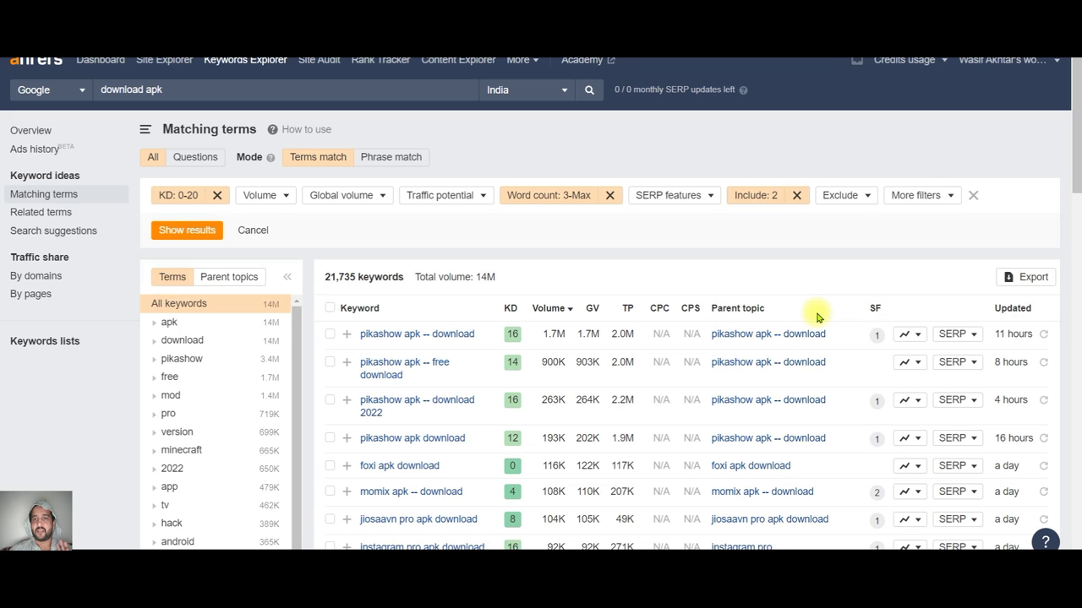
{"action": "left_click", "coordinate": [194, 232]}
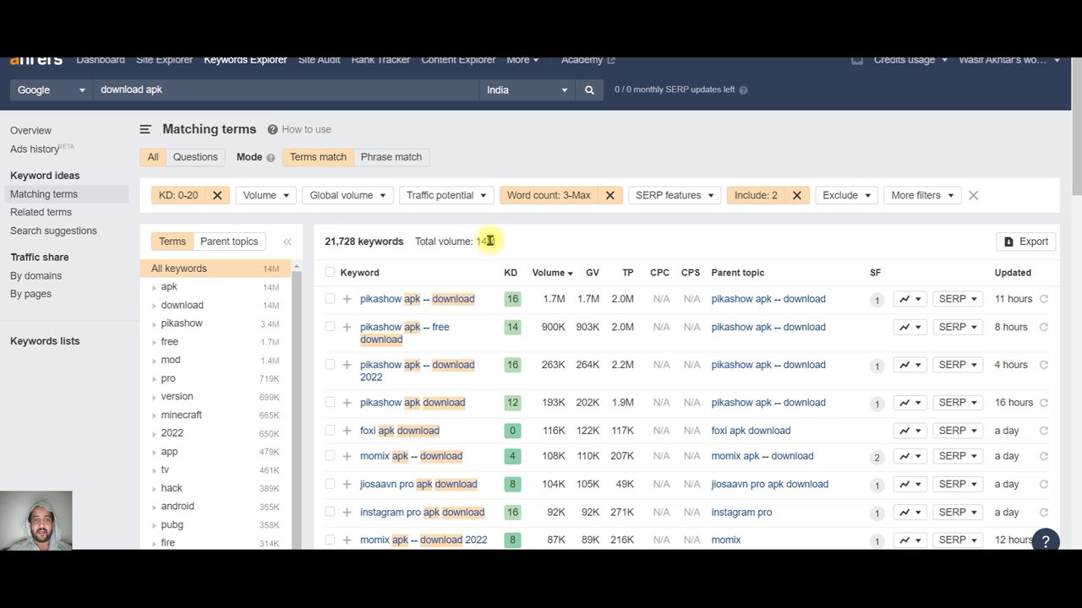
Examine the difficulty and volume of the filtered keywords, such as "instagram pro apk download", and compare them with the seed keyword.
{"action": "scroll", "coordinate": [554, 354], "scroll_direction": "down", "scroll_amount": 3}
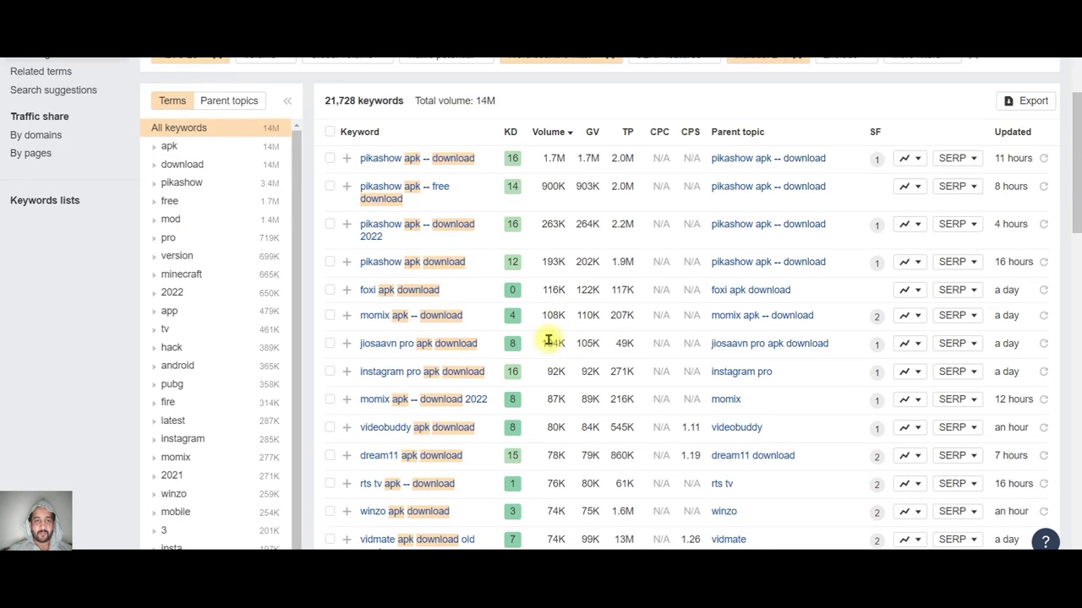
{"action": "scroll", "coordinate": [549, 304], "scroll_direction": "up", "scroll_amount": 3}
{"action": "scroll", "coordinate": [550, 289], "scroll_direction": "down", "scroll_amount": 6}
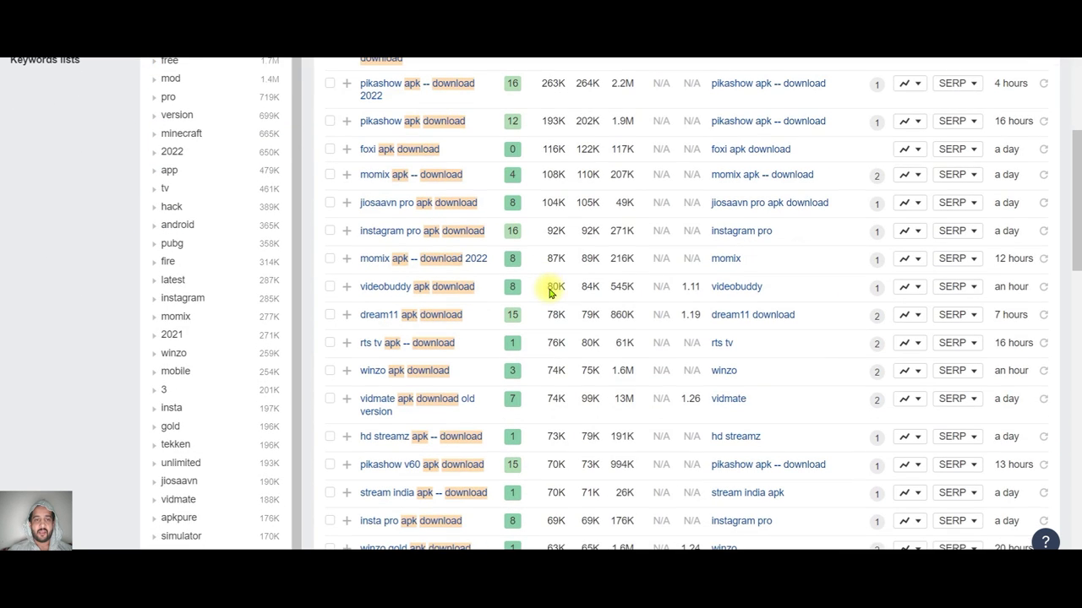
{"action": "triple_click", "coordinate": [483, 230]}
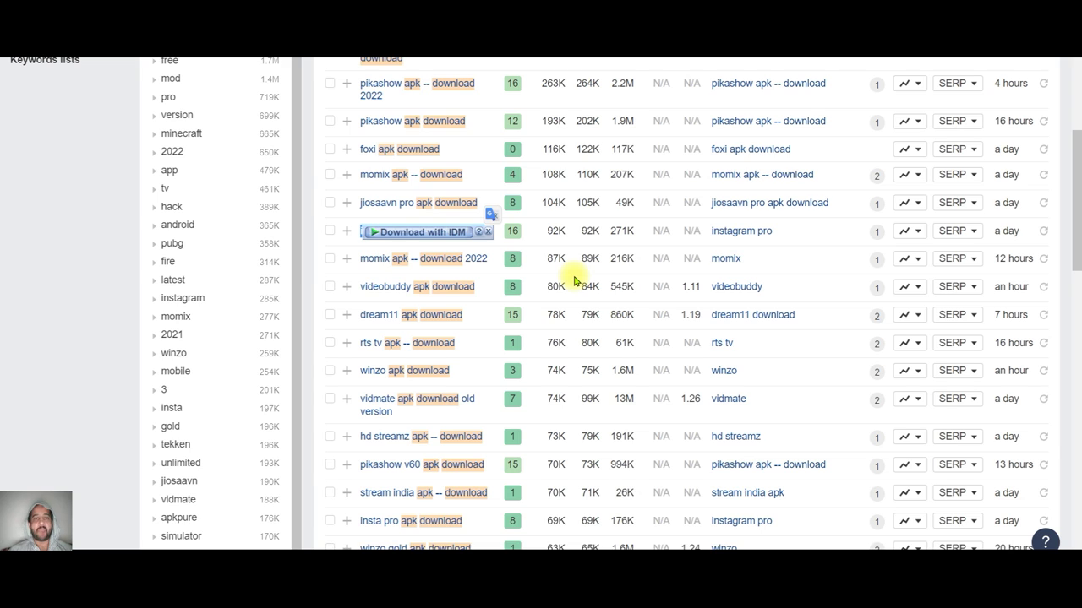
{"action": "scroll", "coordinate": [574, 281], "scroll_direction": "up", "scroll_amount": 3}
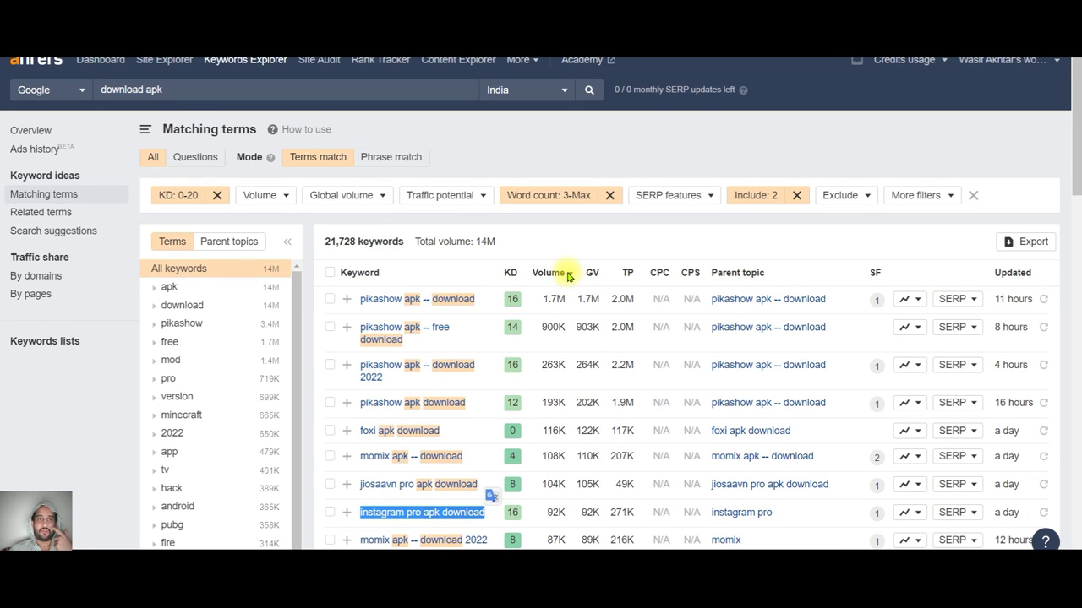
{"action": "left_click", "coordinate": [182, 89]}
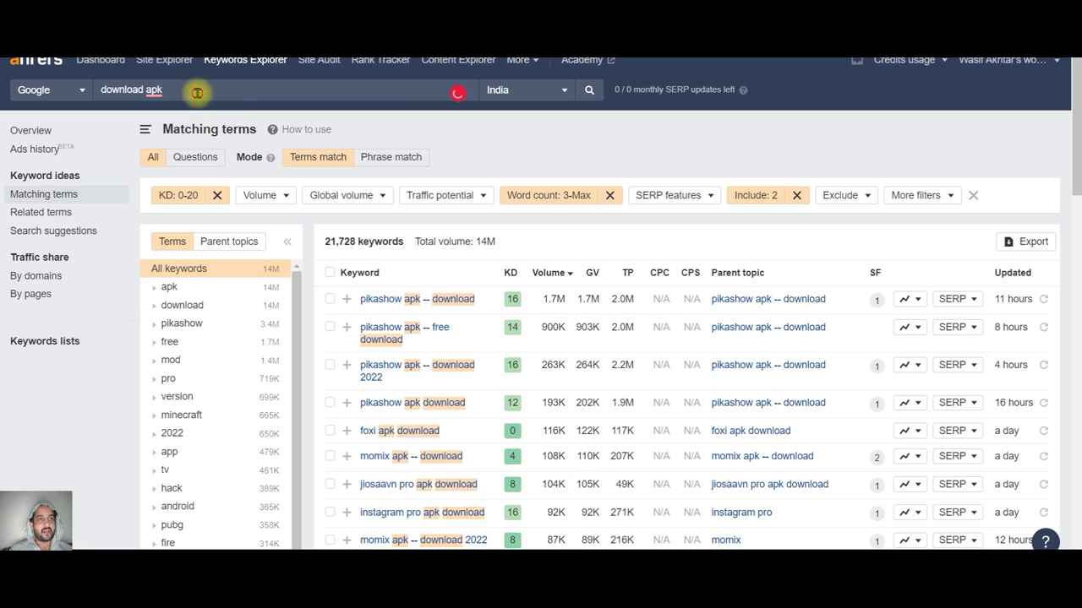
{"action": "left_click_drag", "start_coordinate": [193, 90], "coordinate": [113, 88]}
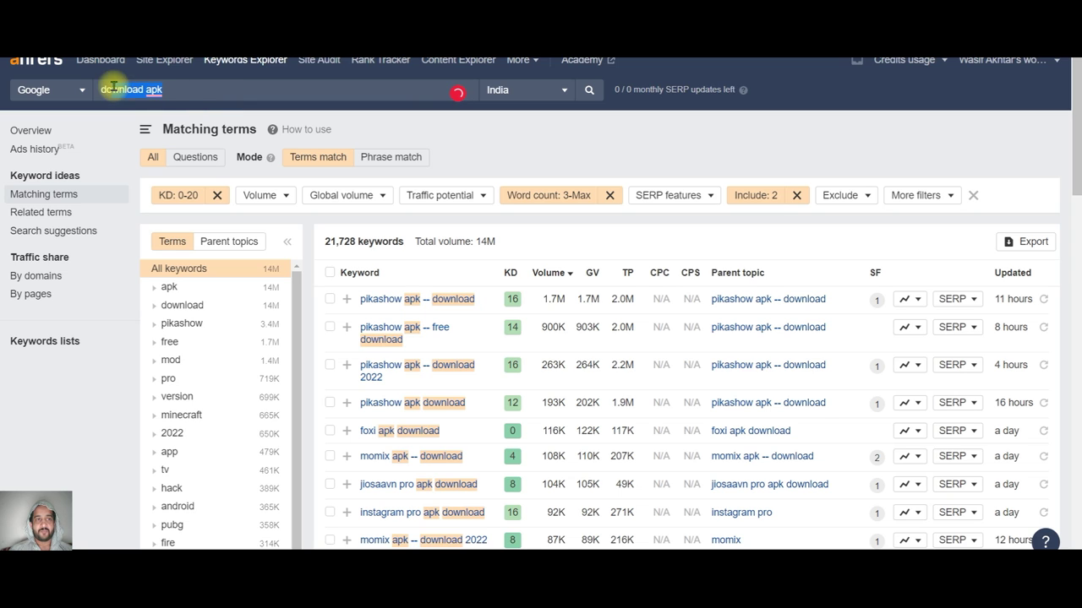
Extend the Include filter to "download,apk,mod,mods", matching any word, and show the results.
{"action": "left_click", "coordinate": [772, 195]}
{"action": "key", "text": "Escape"}
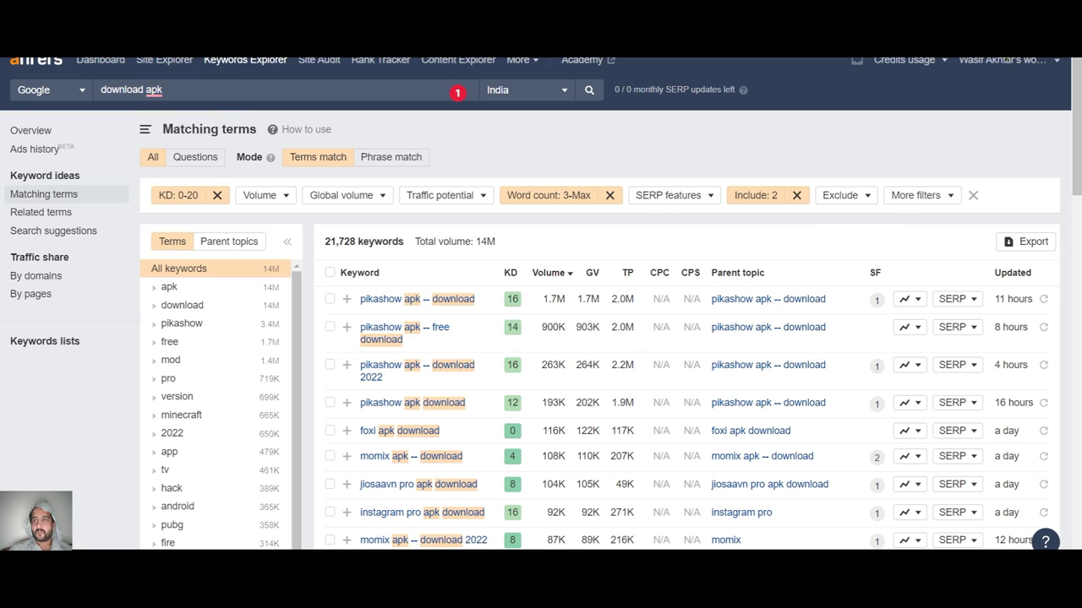
{"action": "left_click", "coordinate": [756, 201]}
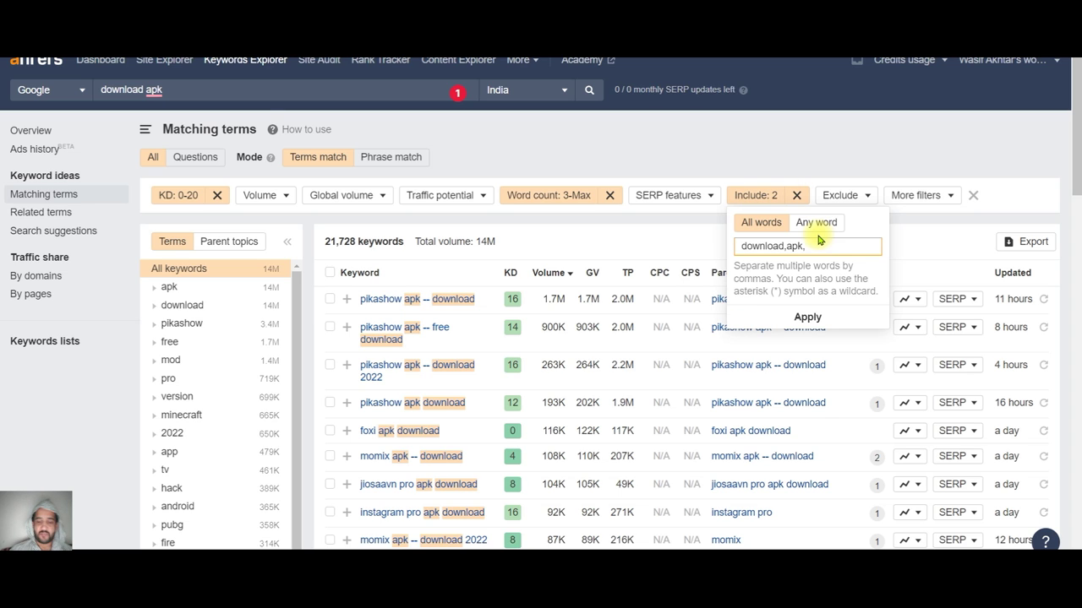
{"action": "type", "text": "mod,mods"}
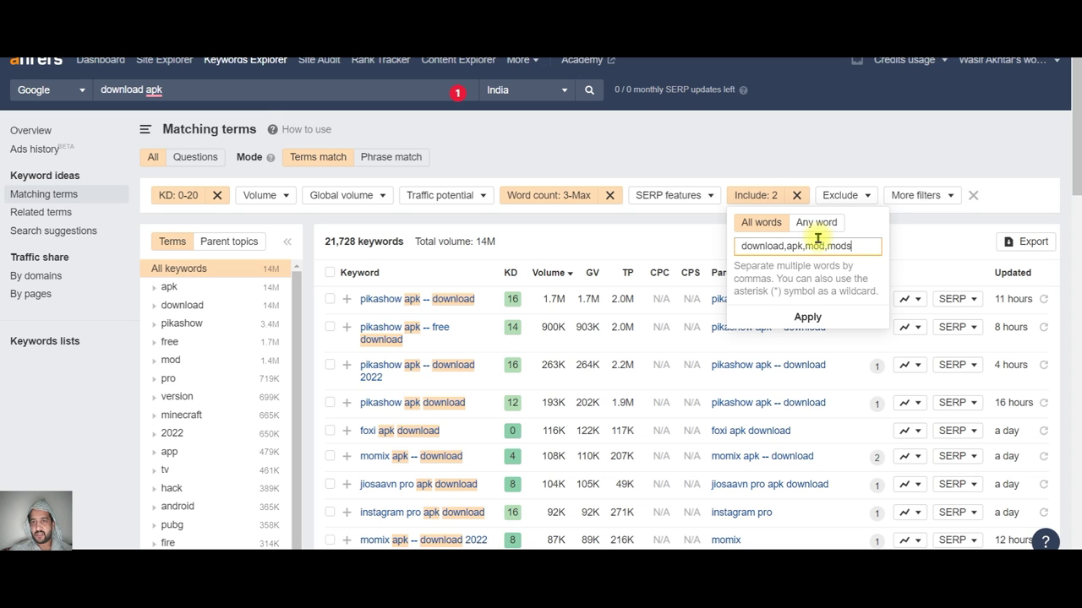
{"action": "key", "text": "ctrl+a"}
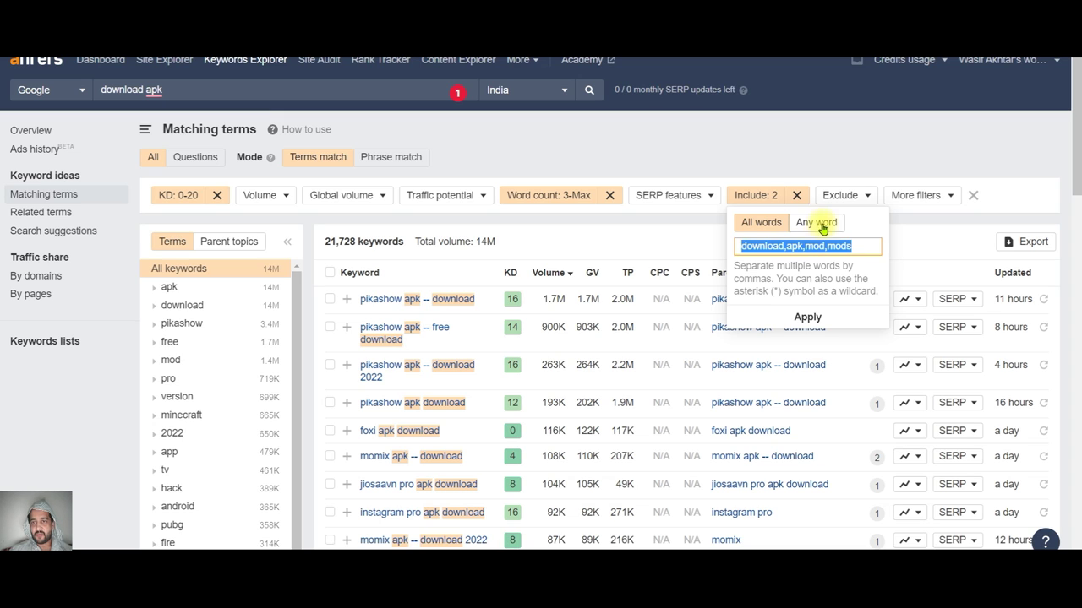
{"action": "left_click", "coordinate": [822, 229]}
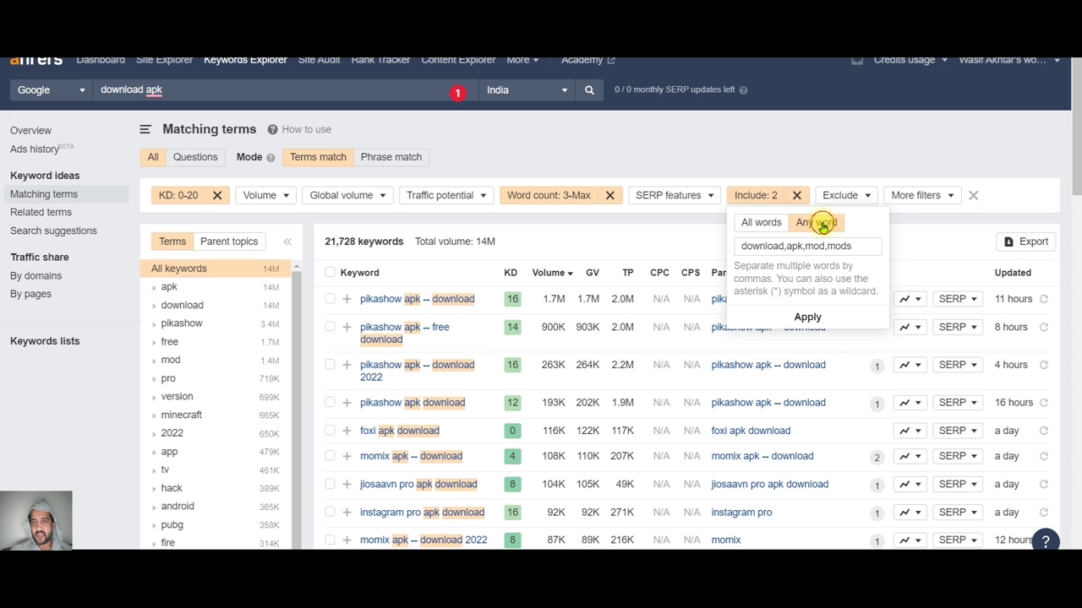
{"action": "left_click", "coordinate": [827, 316]}
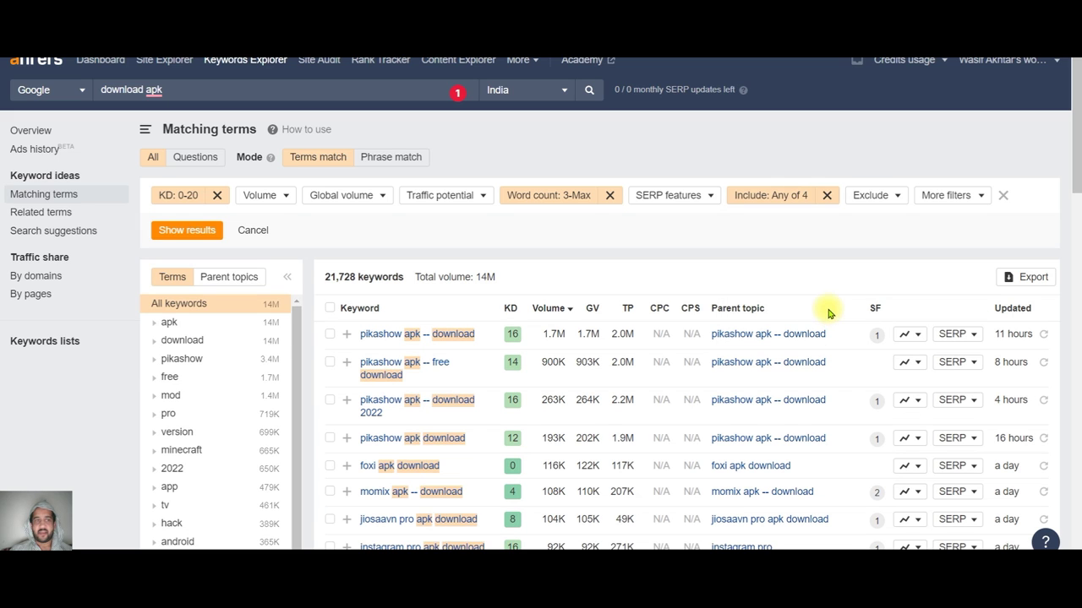
{"action": "left_click", "coordinate": [172, 228]}
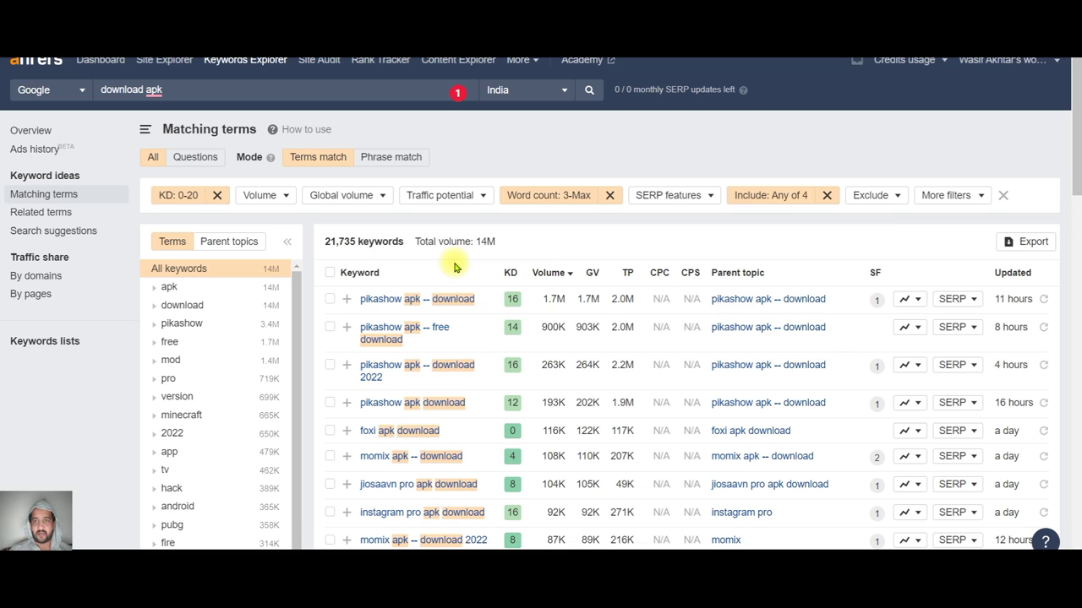
Change the Include filter to match all words of "download,apk,mod", removing "mods", and show the results.
{"action": "left_click", "coordinate": [784, 201]}
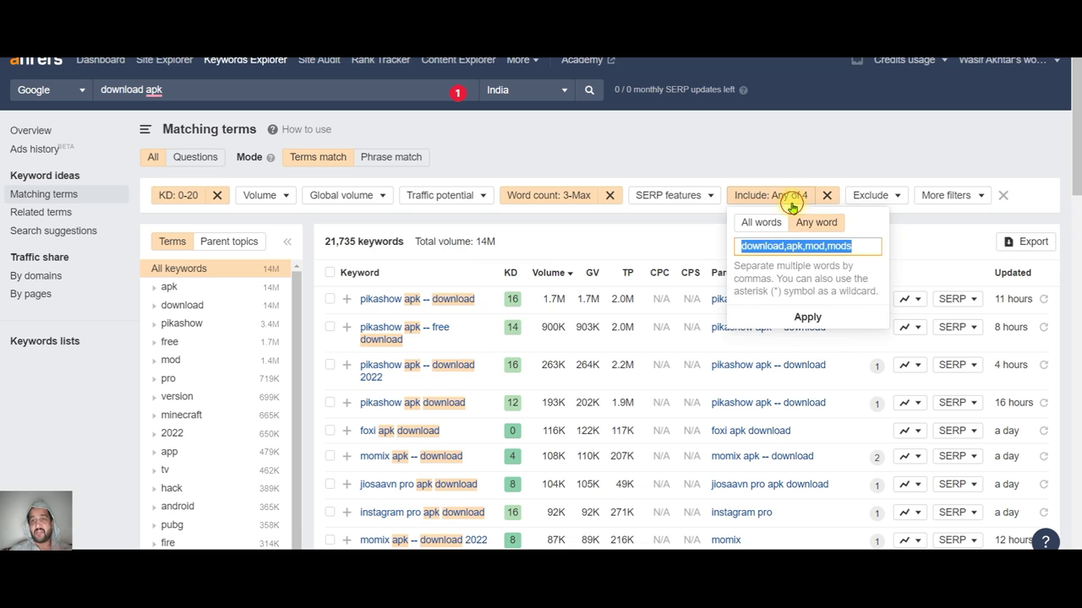
{"action": "left_click", "coordinate": [772, 224]}
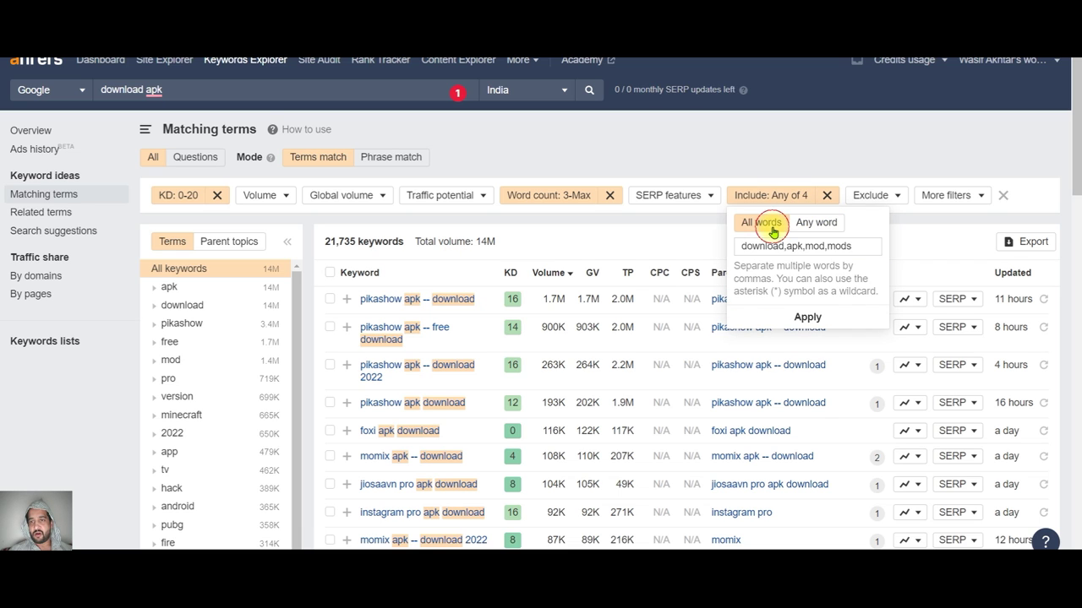
{"action": "left_click", "coordinate": [825, 246]}
{"action": "key", "text": "BackSpace"}
{"action": "key", "text": "BackSpace"}
{"action": "key", "text": "BackSpace"}
{"action": "key", "text": "BackSpace"}
{"action": "key", "text": "BackSpace"}
{"action": "left_click", "coordinate": [826, 315]}
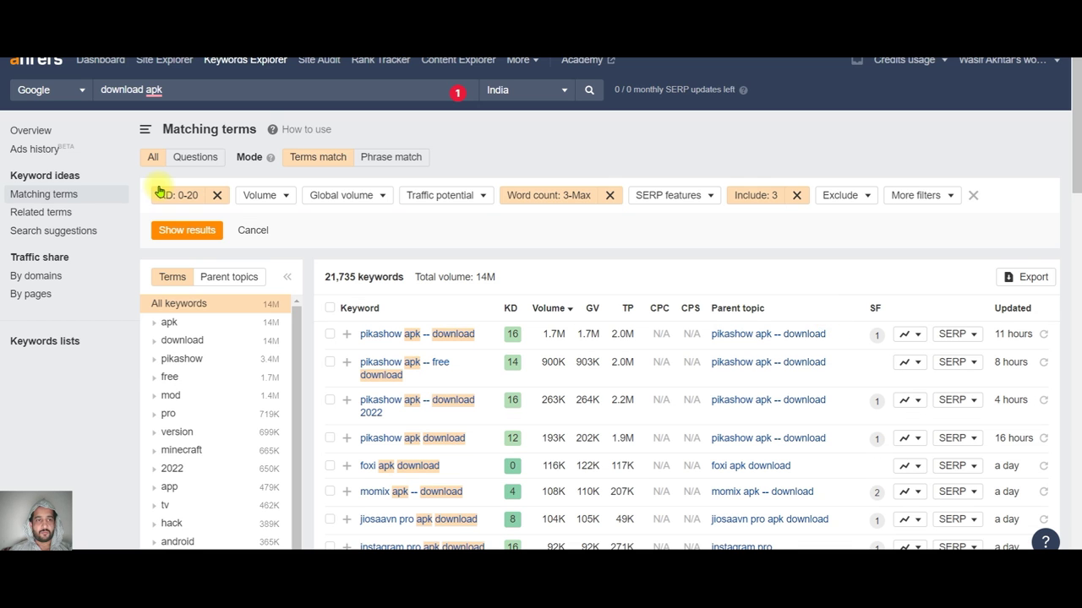
{"action": "left_click", "coordinate": [180, 230]}
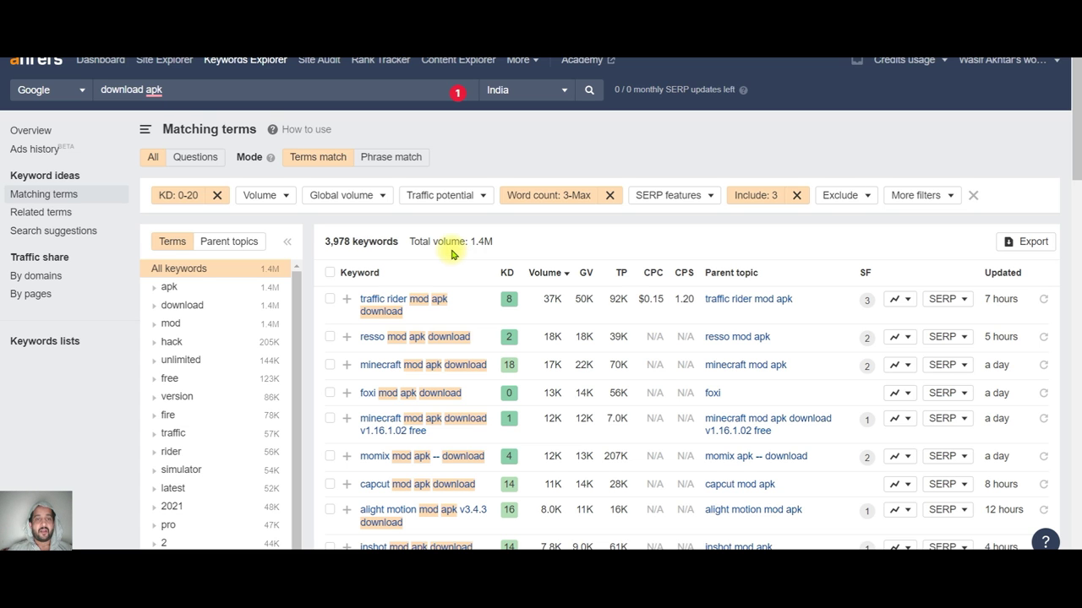
Examine the filtered keywords containing "download", "apk" and "mod", noting the phrase "mod apk" in "traffic rider mod apk download".
{"action": "scroll", "coordinate": [452, 255], "scroll_direction": "down", "scroll_amount": 1}
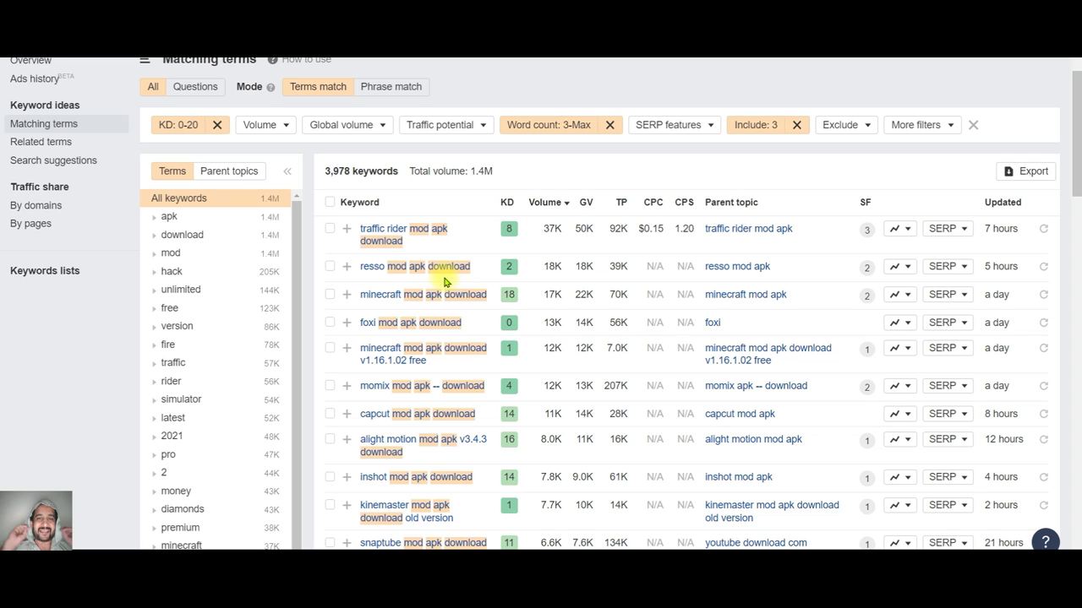
{"action": "scroll", "coordinate": [442, 281], "scroll_direction": "down", "scroll_amount": 7}
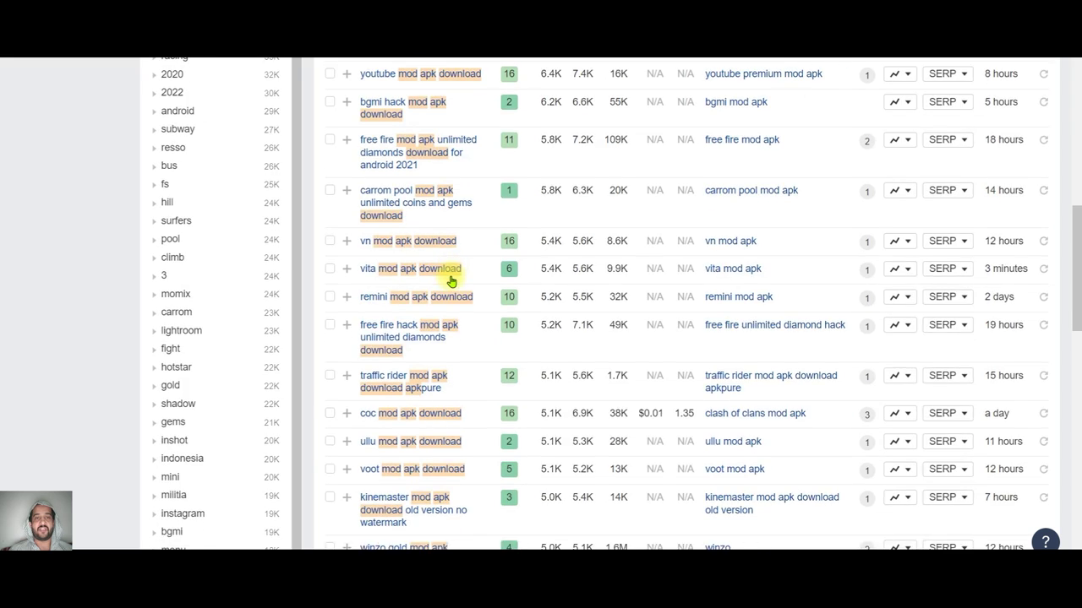
{"action": "scroll", "coordinate": [448, 282], "scroll_direction": "up", "scroll_amount": 8}
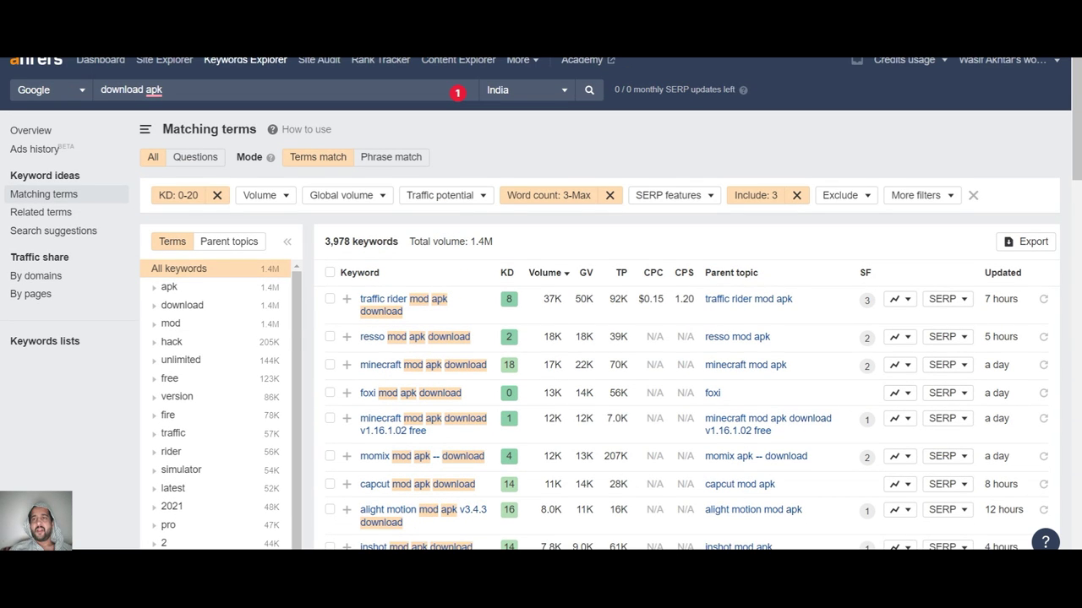
{"action": "left_click_drag", "start_coordinate": [409, 299], "coordinate": [448, 299]}
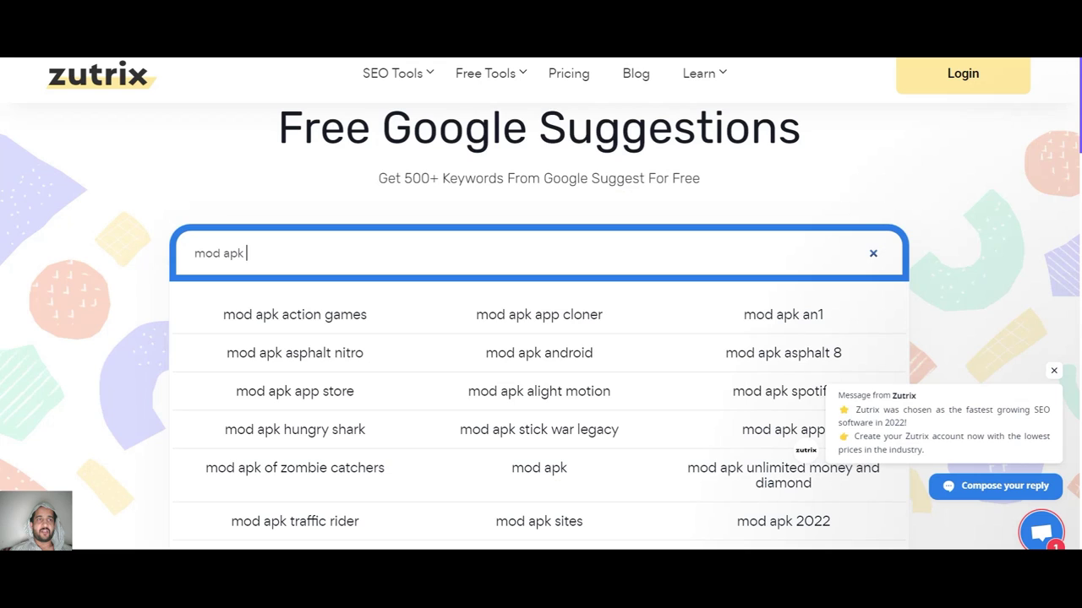
Switch to Zutrix Free Google Suggestions and review the suggested keywords for "mod apk".
{"action": "mouse_move", "coordinate": [447, 206]}
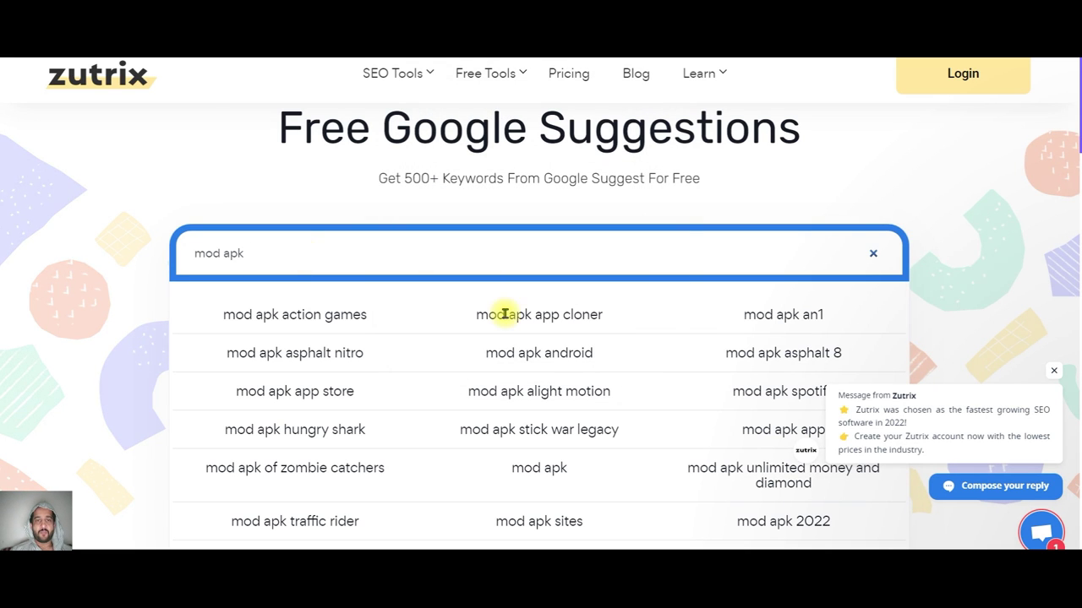
{"action": "scroll", "coordinate": [507, 324], "scroll_direction": "down", "scroll_amount": 2}
{"action": "scroll", "coordinate": [507, 323], "scroll_direction": "down", "scroll_amount": 1}
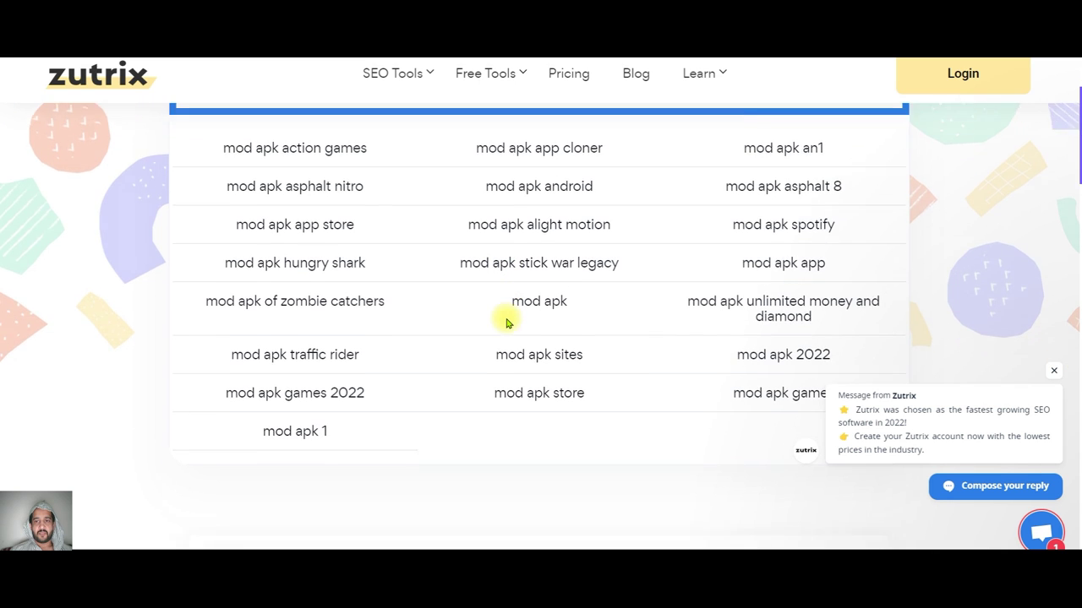
{"action": "scroll", "coordinate": [502, 311], "scroll_direction": "up", "scroll_amount": 3}
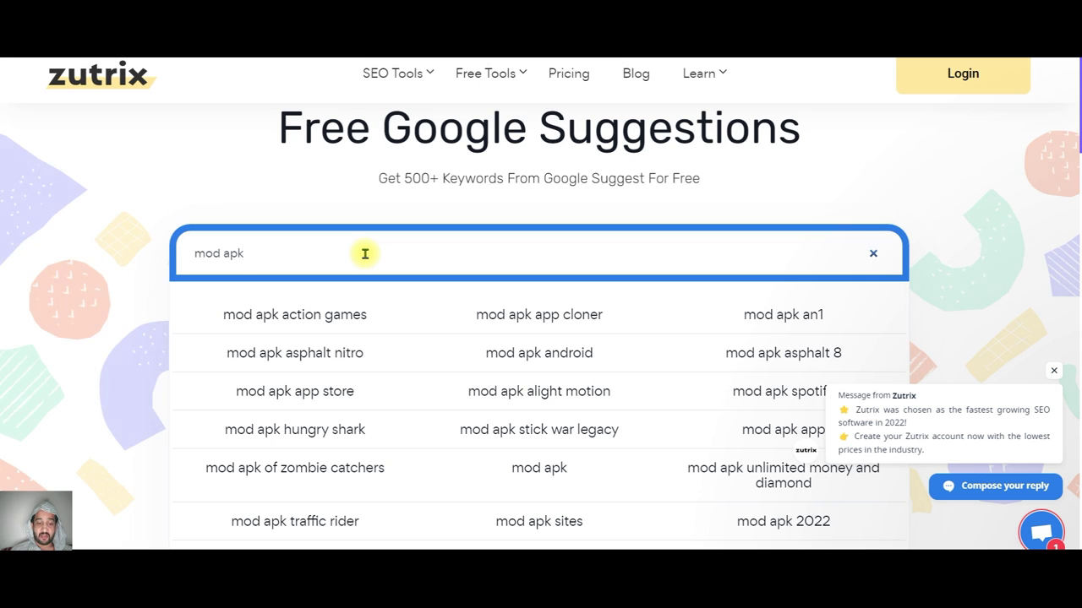
Look up Google suggestions for "mod apk" followed by single letters, including "mod apk b" and "mod apk f".
{"action": "type", "text": "*"}
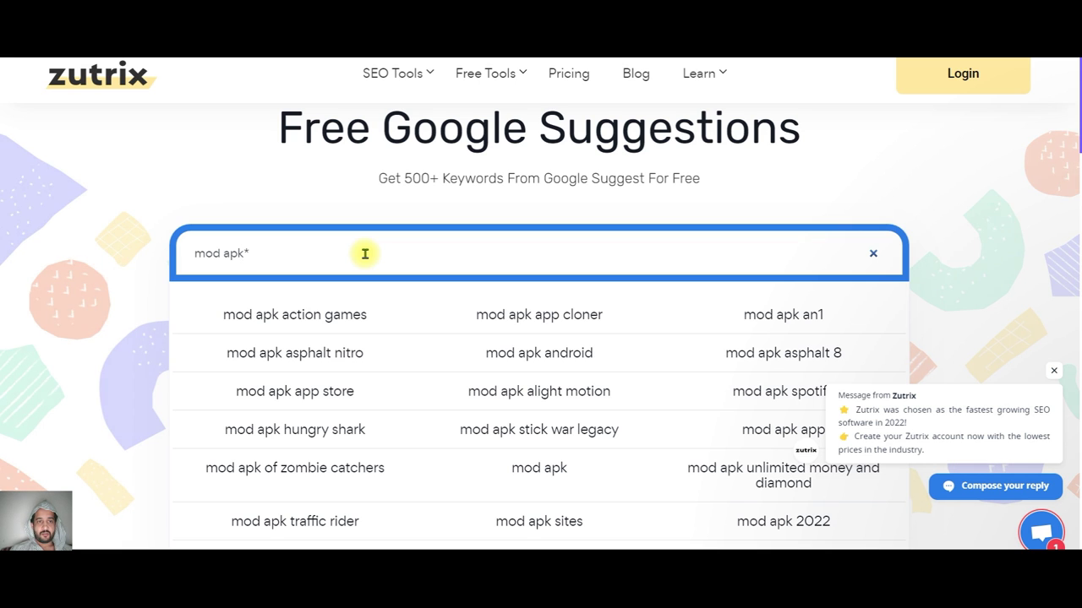
{"action": "left_click", "coordinate": [245, 252]}
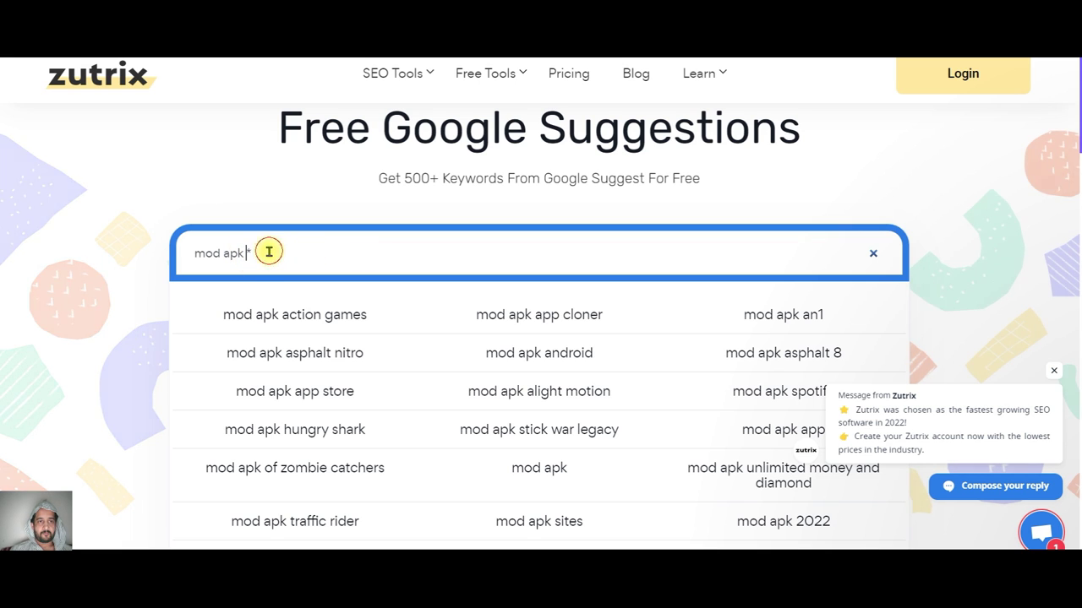
{"action": "key", "text": "Delete"}
{"action": "type", "text": "a"}
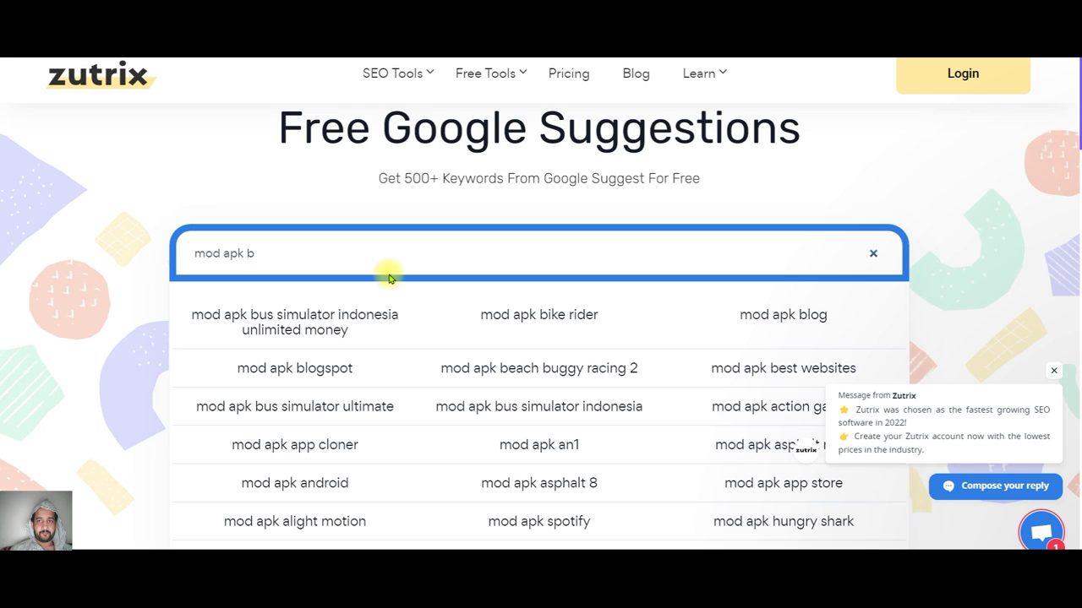
{"action": "scroll", "coordinate": [397, 275], "scroll_direction": "down", "scroll_amount": 1}
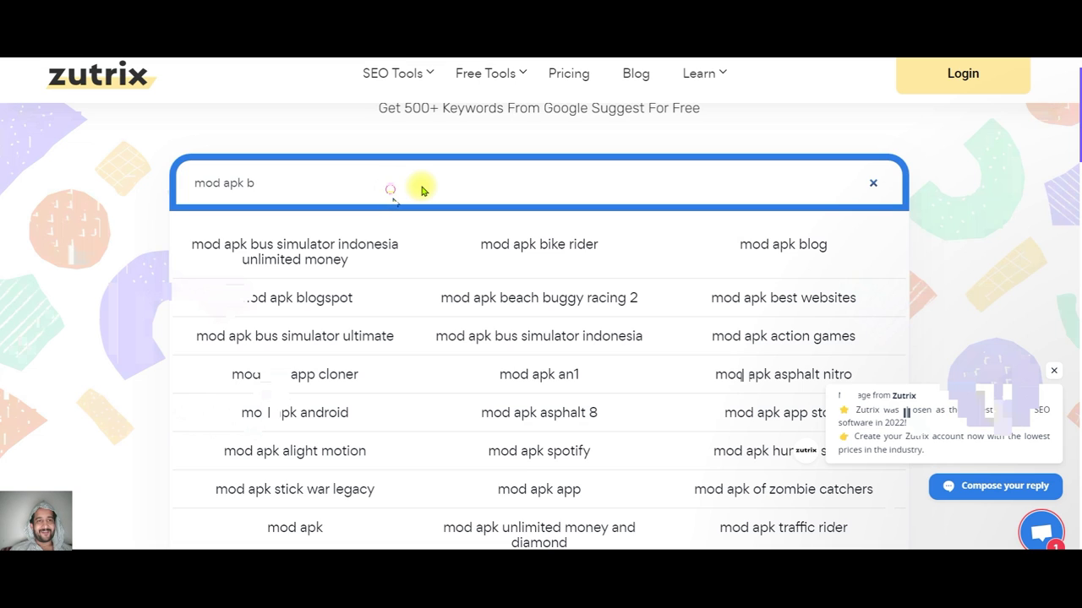
{"action": "key", "text": "BackSpace"}
{"action": "type", "text": "f"}
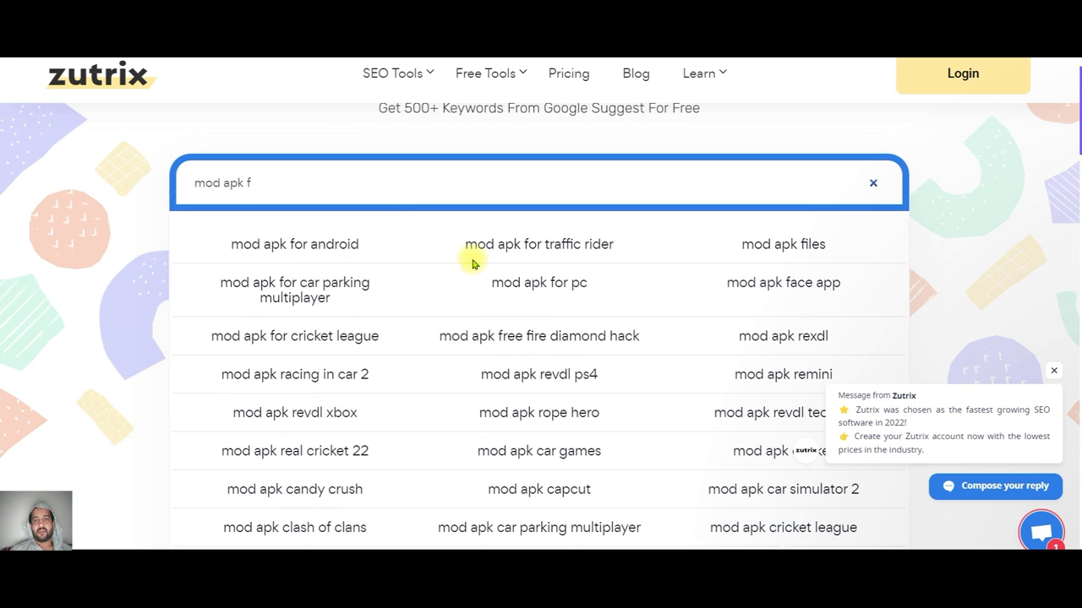
Copy the suggestion "mod apk for traffic rider" and search for it in Ahrefs Keywords Explorer for India.
{"action": "left_click_drag", "start_coordinate": [467, 249], "coordinate": [628, 253]}
{"action": "key", "text": "ctrl+c"}
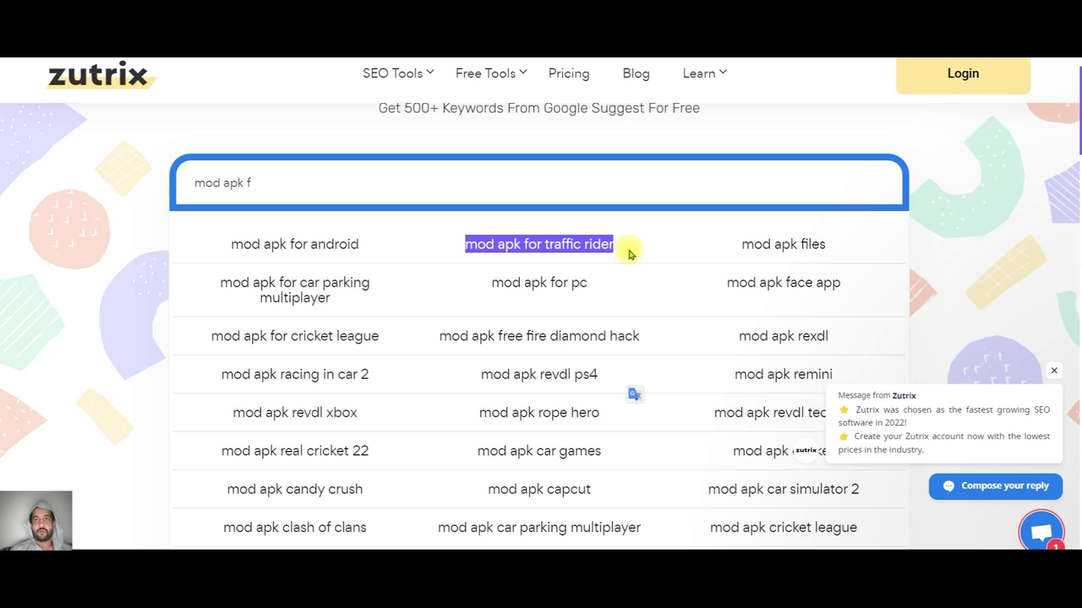
{"action": "key", "text": "alt+Tab"}
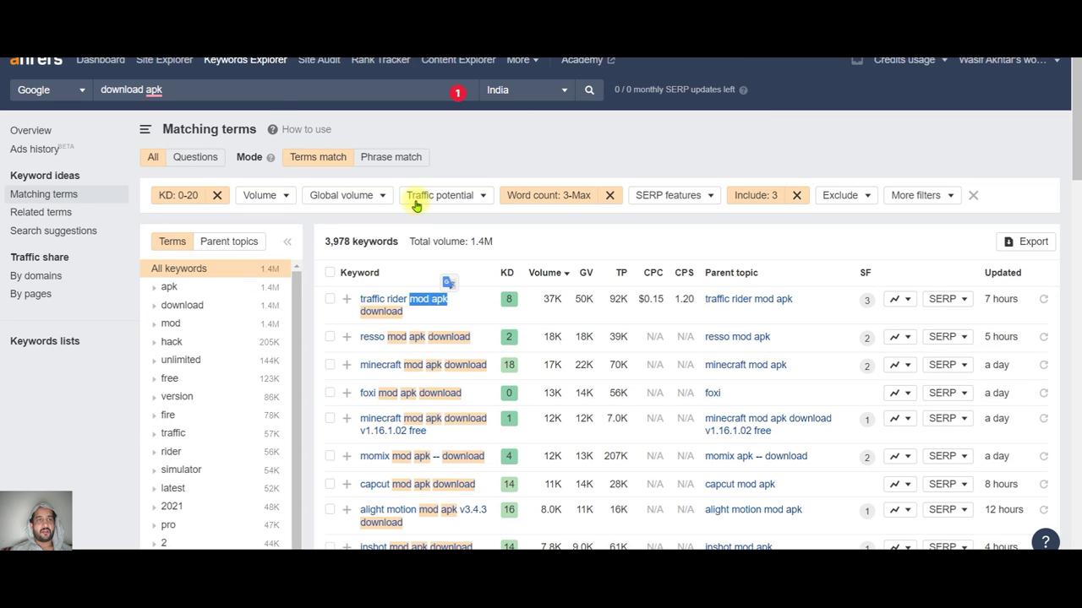
{"action": "triple_click", "coordinate": [265, 87]}
{"action": "key", "text": "ctrl+v"}
{"action": "left_click", "coordinate": [583, 91]}
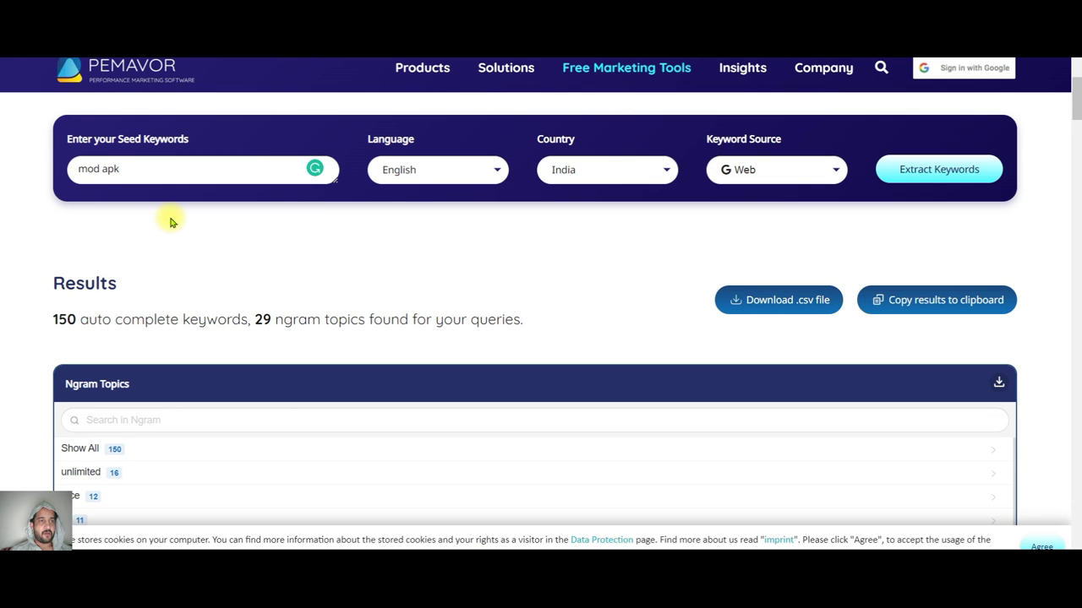
Switch to the Pemavor keyword tool and review the seed keywords and the Ngram Topics extracted for "mod apk".
{"action": "left_click", "coordinate": [176, 174]}
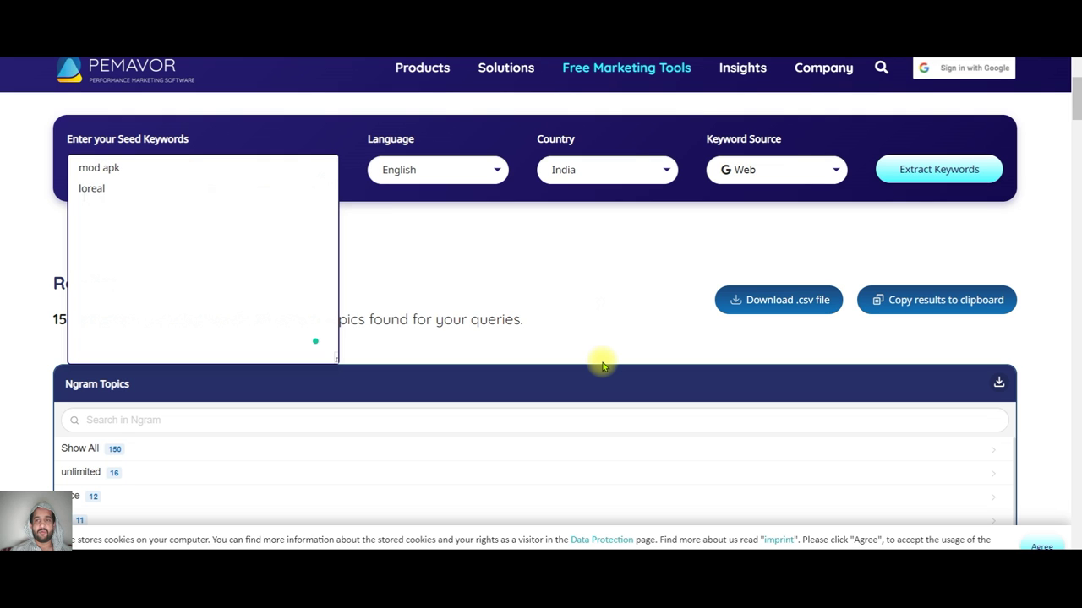
{"action": "scroll", "coordinate": [512, 288], "scroll_direction": "down", "scroll_amount": 5}
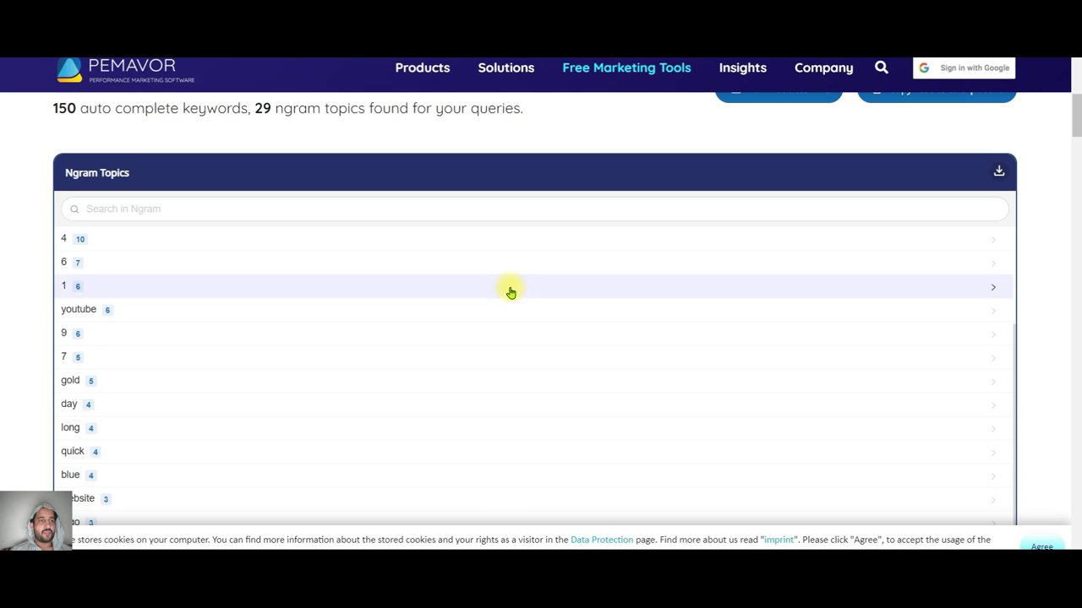
{"action": "scroll", "coordinate": [512, 296], "scroll_direction": "up", "scroll_amount": 3}
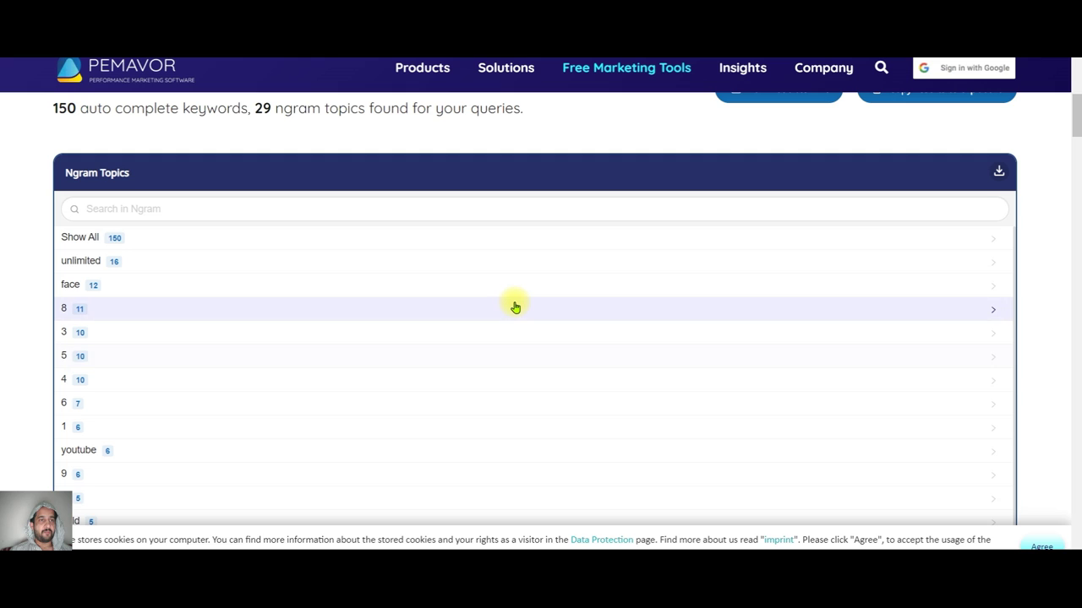
{"action": "scroll", "coordinate": [515, 306], "scroll_direction": "up", "scroll_amount": 3}
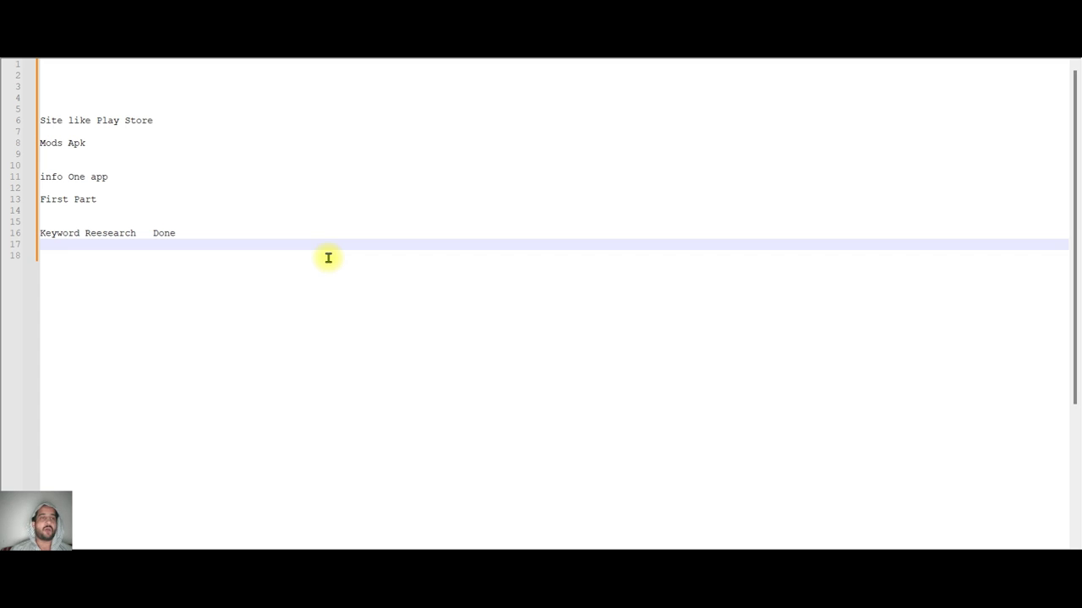
Switch to the text notes and add three blank lines below "Keyword Reesearch Done".
{"action": "left_click", "coordinate": [321, 236]}
{"action": "key", "text": "Return"}
{"action": "key", "text": "Return"}
{"action": "key", "text": "Return"}
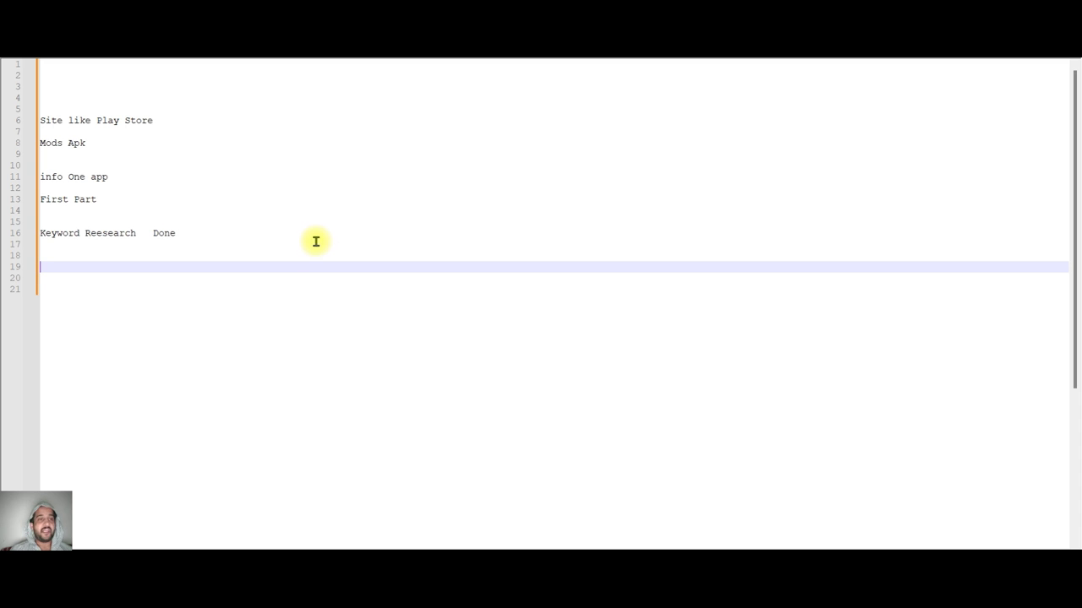
{"action": "left_click", "coordinate": [298, 246]}
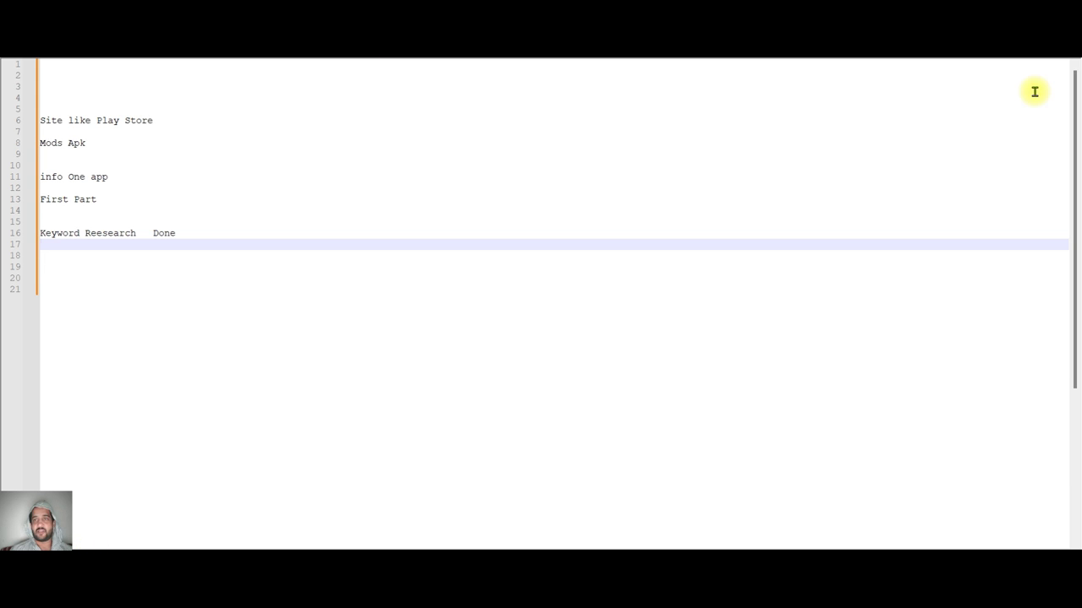
Switch to the WordPress dashboard, view the site's front page and return to the dashboard.
{"action": "left_click", "coordinate": [1000, 55]}
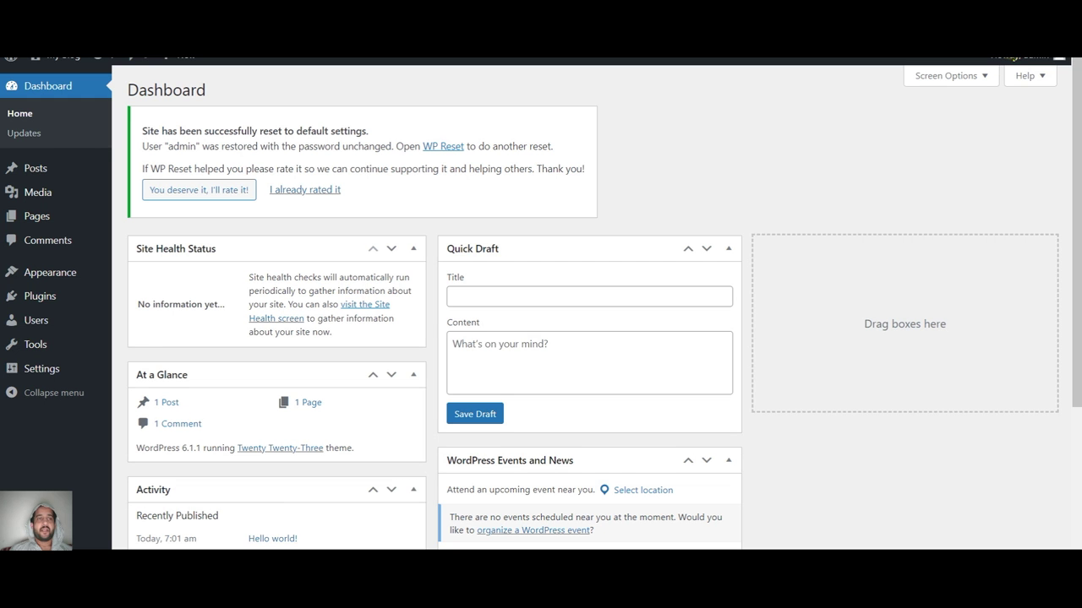
{"action": "mouse_move", "coordinate": [53, 56]}
{"action": "right_click", "coordinate": [49, 78]}
{"action": "left_click", "coordinate": [60, 88]}
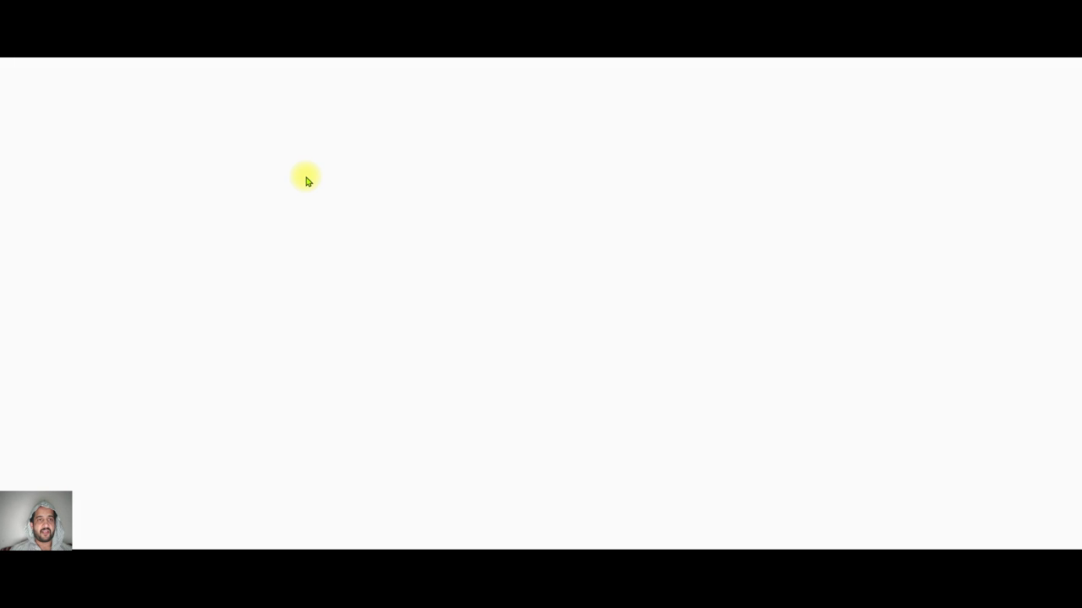
{"action": "scroll", "coordinate": [307, 179], "scroll_direction": "down", "scroll_amount": 4}
{"action": "scroll", "coordinate": [369, 268], "scroll_direction": "up", "scroll_amount": 4}
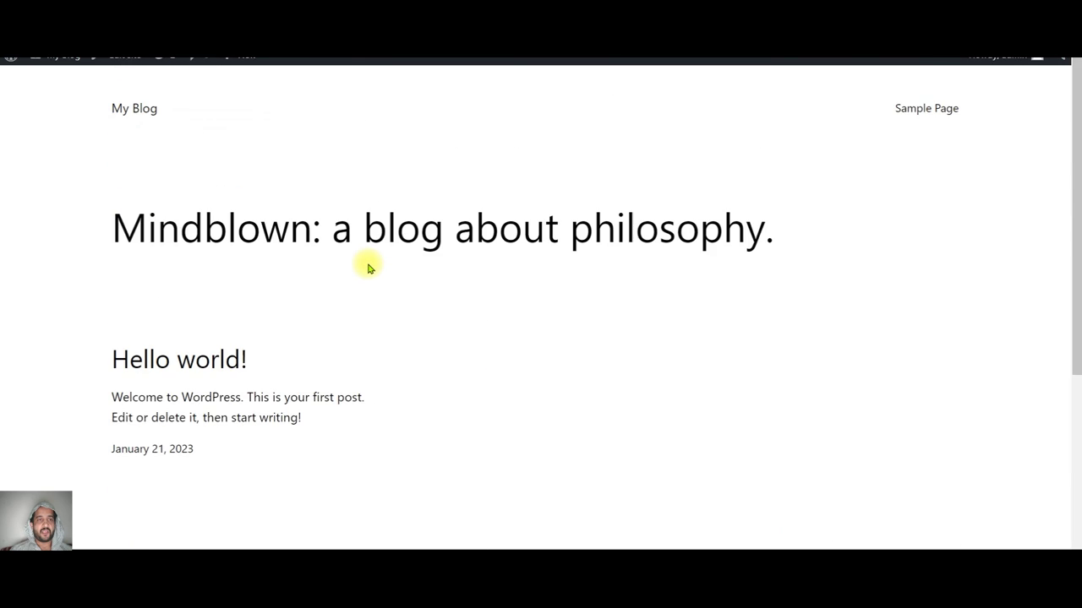
{"action": "key", "text": "alt+Left"}
Open the list of installed WordPress plugins and look through it.
{"action": "mouse_move", "coordinate": [72, 291]}
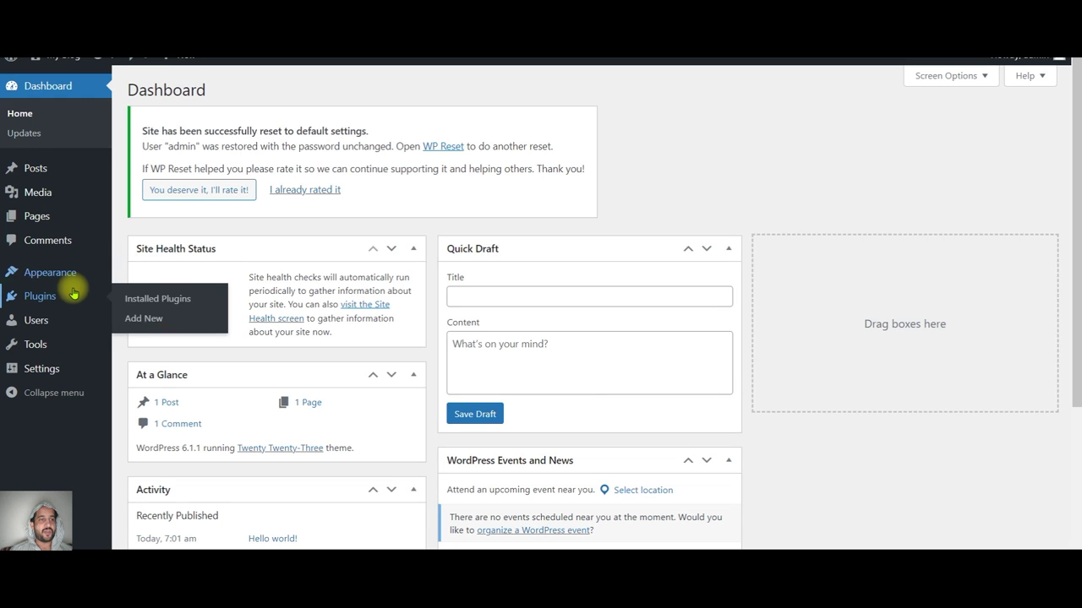
{"action": "left_click", "coordinate": [131, 306]}
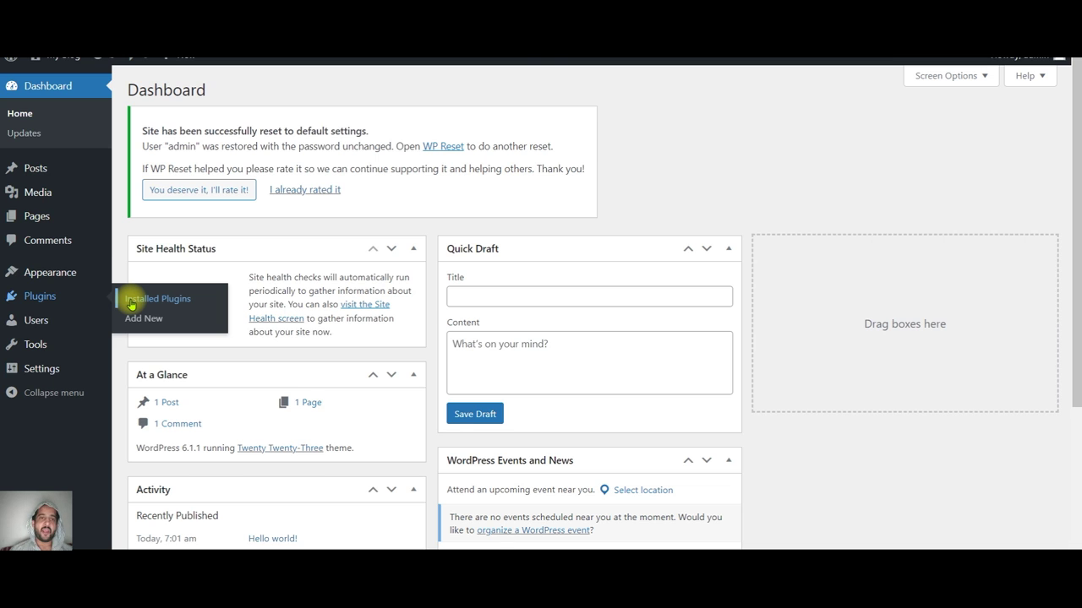
{"action": "scroll", "coordinate": [207, 309], "scroll_direction": "down", "scroll_amount": 1}
{"action": "scroll", "coordinate": [224, 311], "scroll_direction": "up", "scroll_amount": 1}
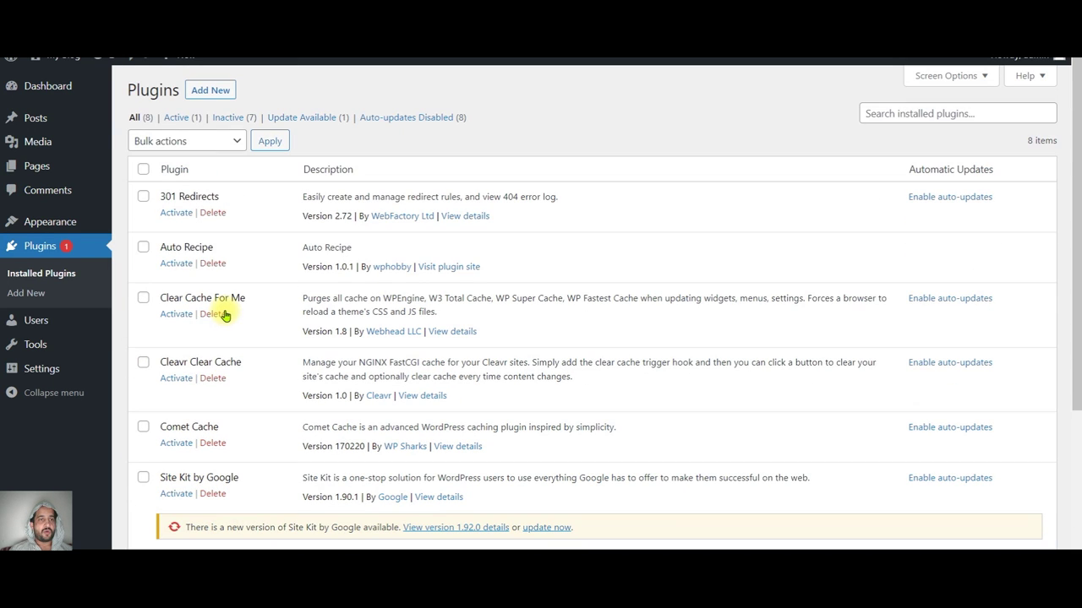
Delete all installed plugins except WP Reset in one bulk action and confirm the deletion.
{"action": "left_click", "coordinate": [143, 169]}
{"action": "scroll", "coordinate": [249, 321], "scroll_direction": "down", "scroll_amount": 3}
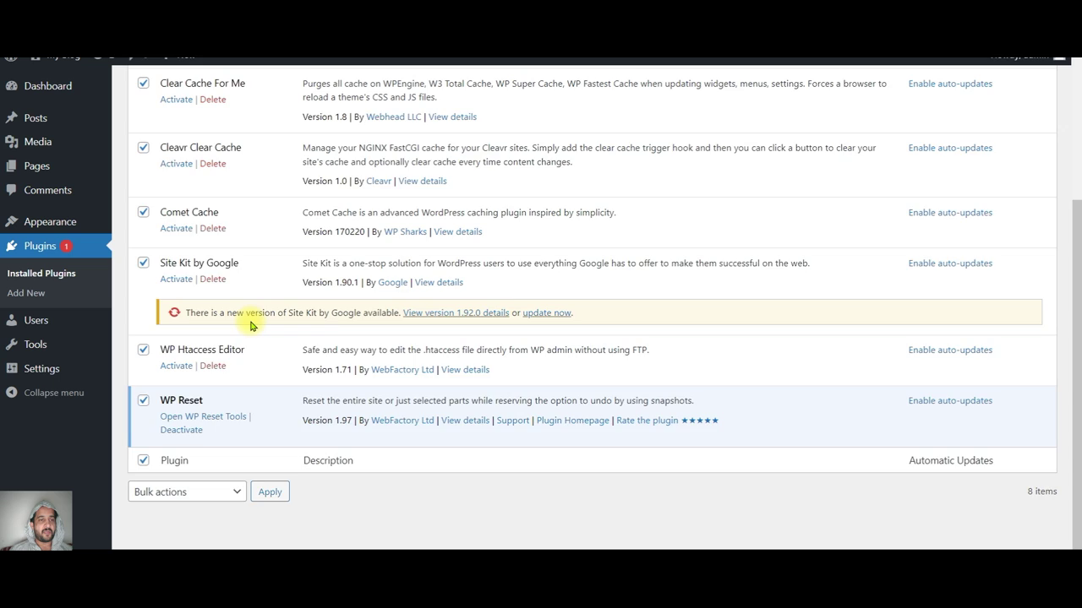
{"action": "scroll", "coordinate": [236, 325], "scroll_direction": "up", "scroll_amount": 3}
{"action": "scroll", "coordinate": [250, 325], "scroll_direction": "down", "scroll_amount": 3}
{"action": "left_click", "coordinate": [142, 403]}
{"action": "left_click", "coordinate": [198, 493]}
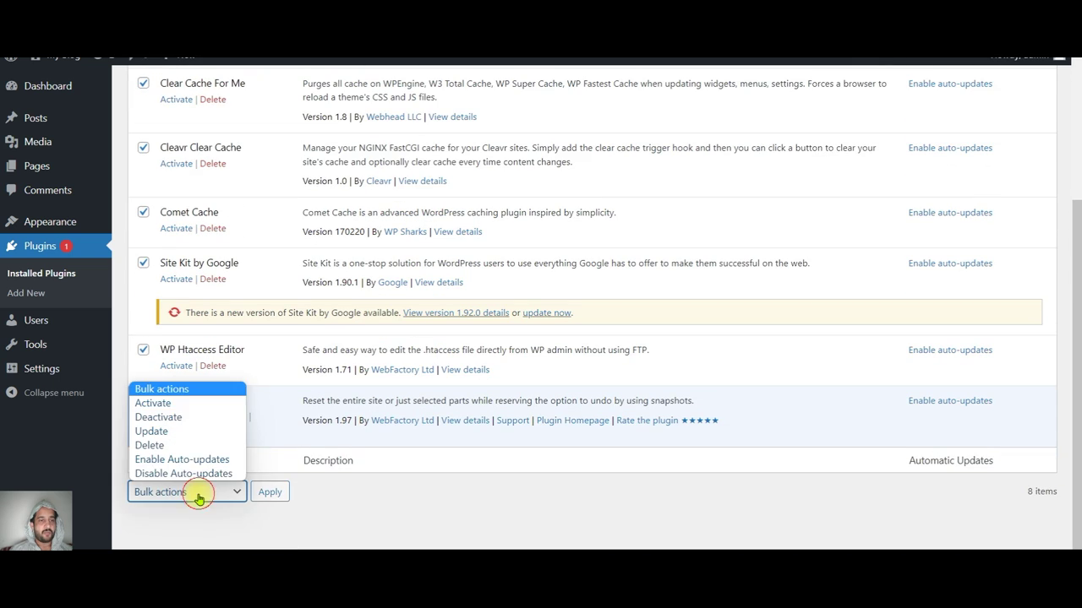
{"action": "left_click", "coordinate": [182, 445]}
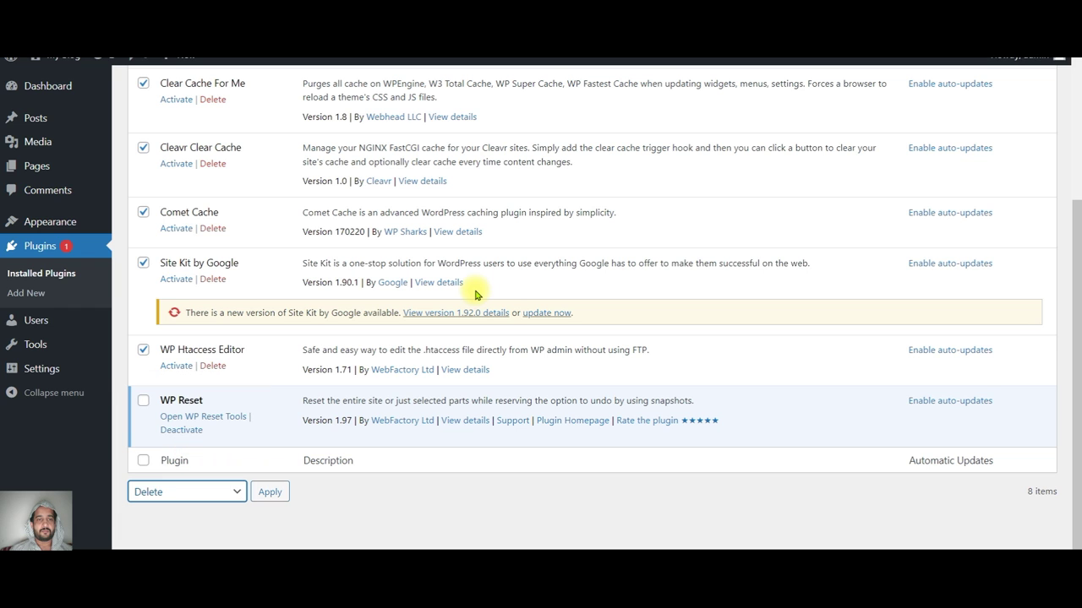
{"action": "left_click", "coordinate": [277, 492]}
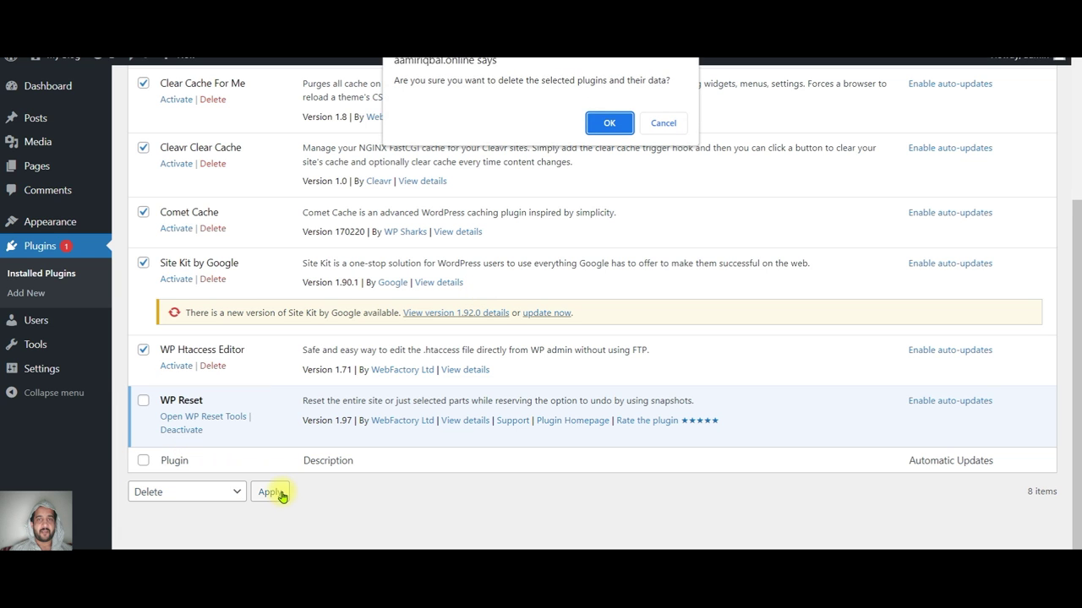
{"action": "left_click", "coordinate": [601, 118]}
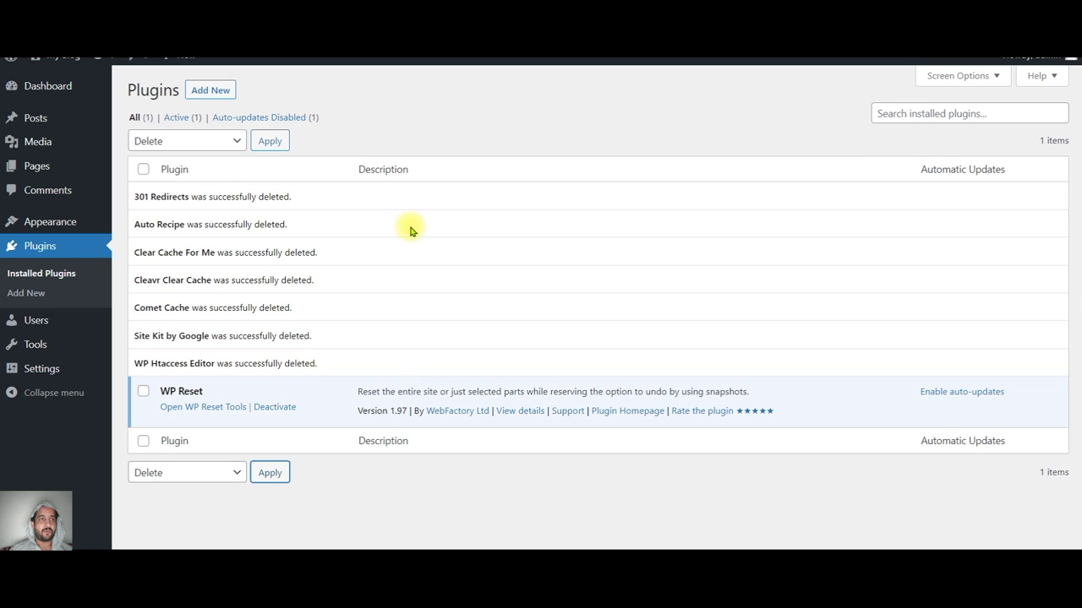
Open the site's installed themes and go to the page for adding a new theme.
{"action": "mouse_move", "coordinate": [148, 234]}
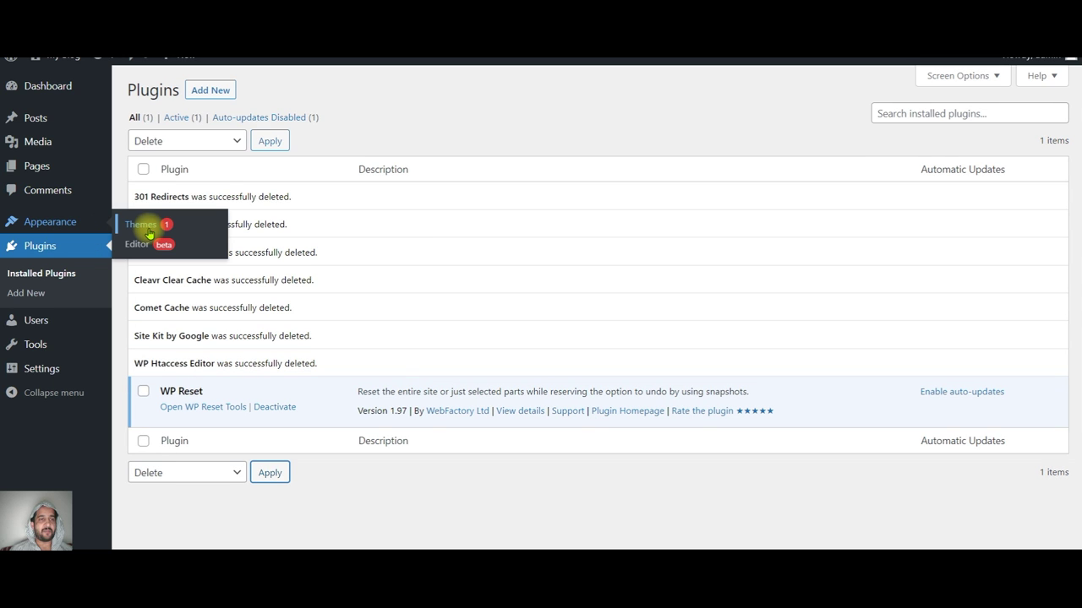
{"action": "left_click", "coordinate": [148, 234]}
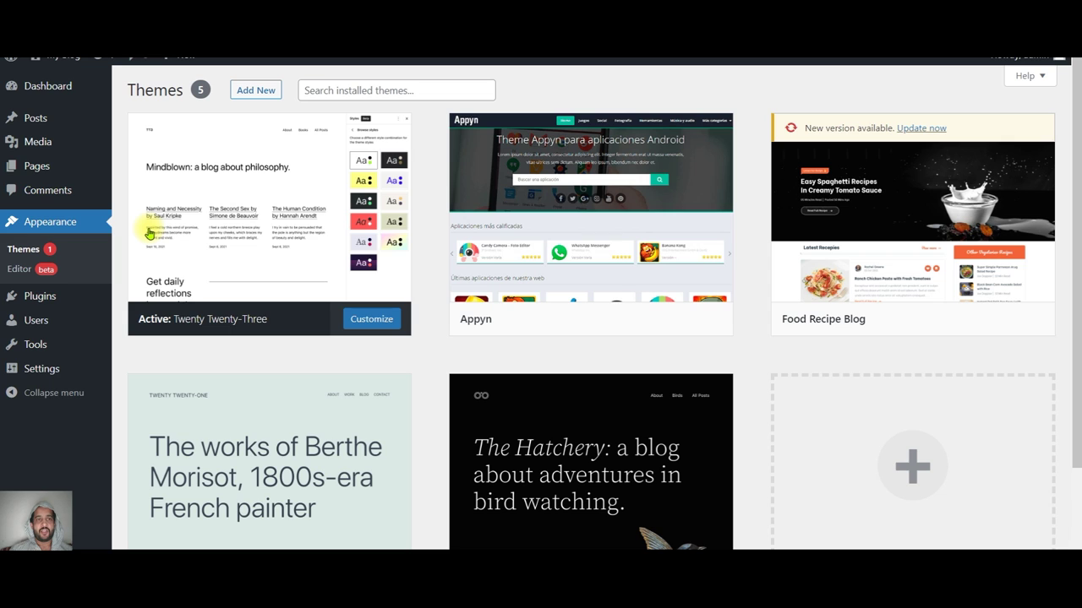
{"action": "left_click", "coordinate": [255, 91]}
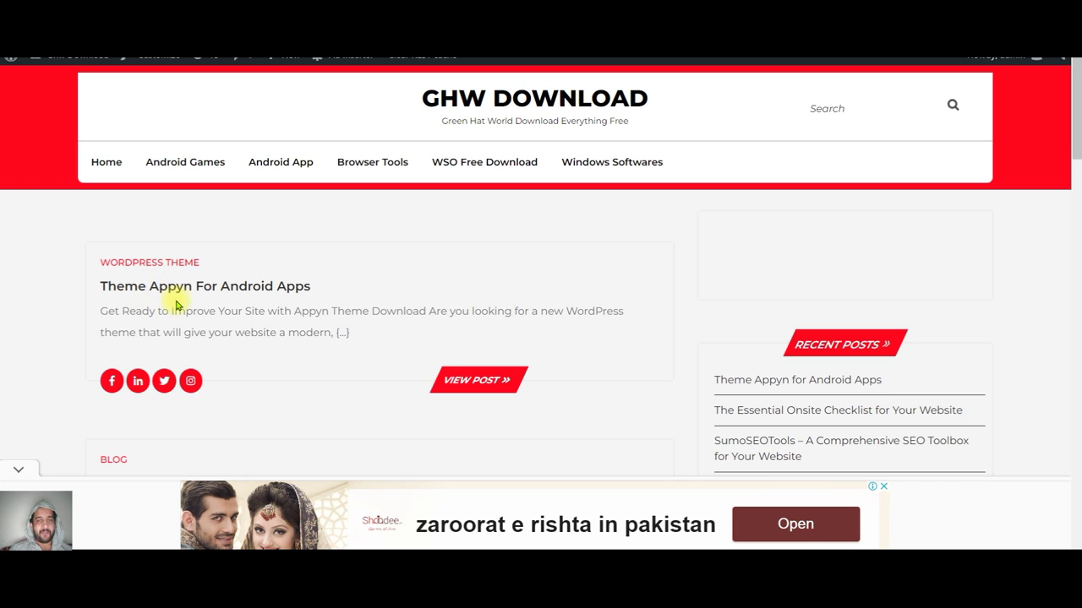
Look through the posts and recent posts list on the GHW Download site for an Android apps theme.
{"action": "scroll", "coordinate": [734, 365], "scroll_direction": "down", "scroll_amount": 2}
{"action": "scroll", "coordinate": [734, 365], "scroll_direction": "down", "scroll_amount": 2}
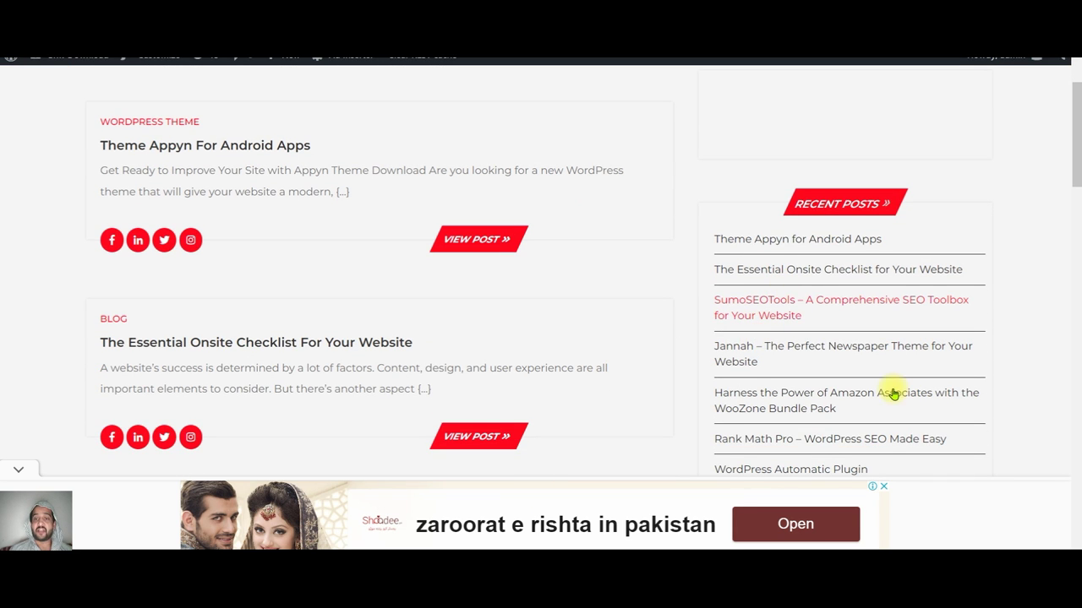
{"action": "scroll", "coordinate": [802, 360], "scroll_direction": "down", "scroll_amount": 1}
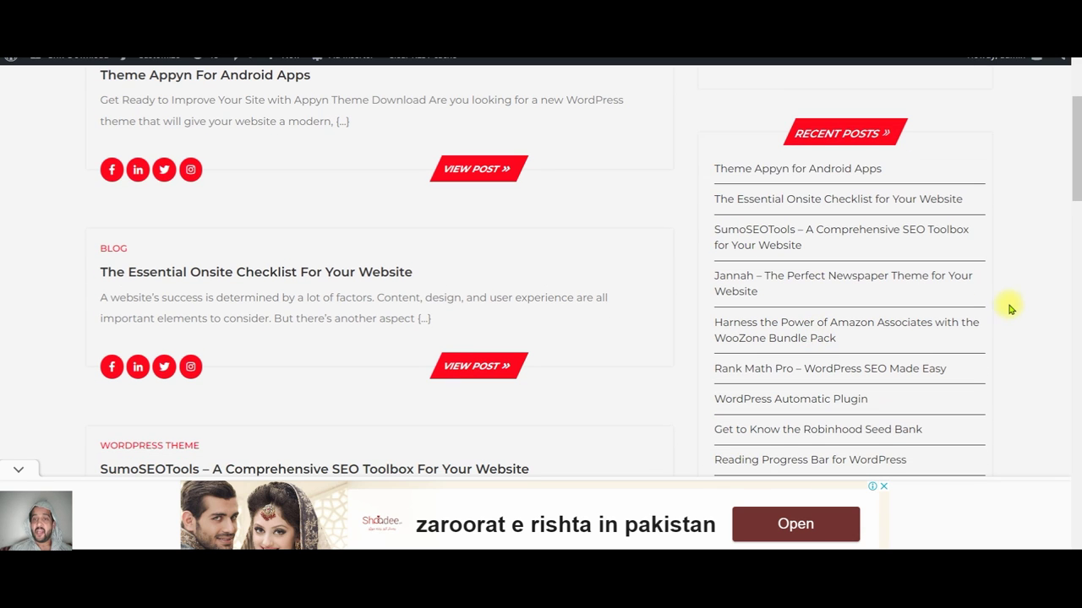
{"action": "scroll", "coordinate": [966, 374], "scroll_direction": "down", "scroll_amount": 1}
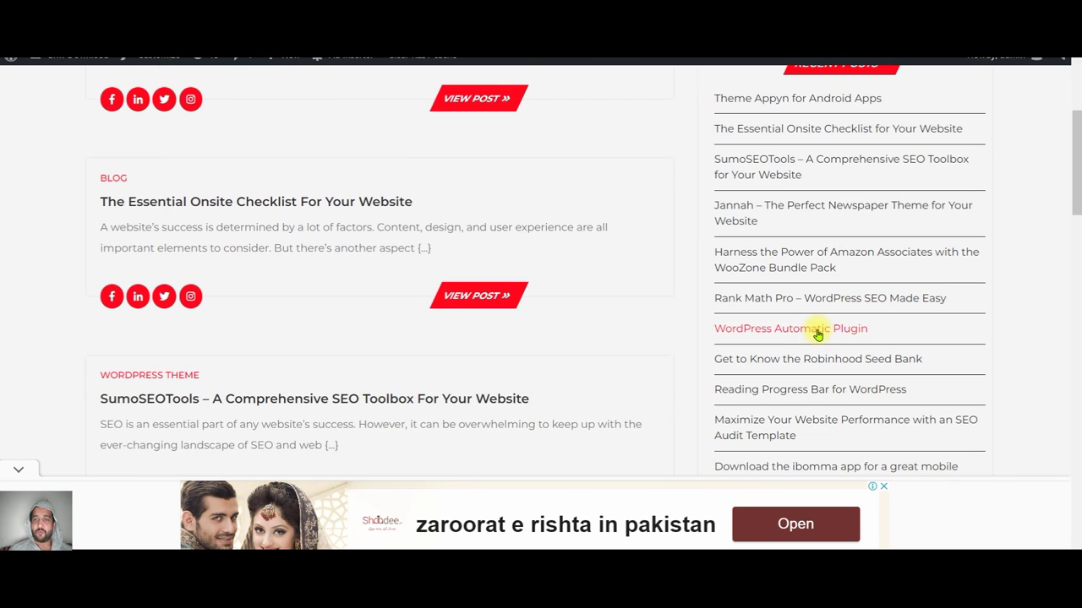
{"action": "scroll", "coordinate": [989, 346], "scroll_direction": "down", "scroll_amount": 1}
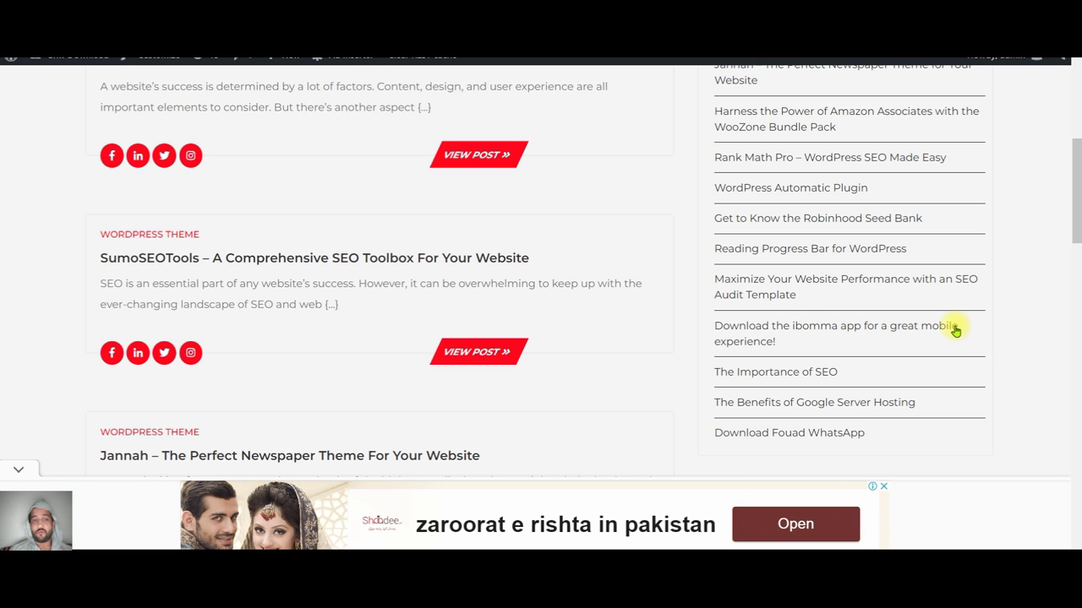
{"action": "scroll", "coordinate": [953, 326], "scroll_direction": "up", "scroll_amount": 5}
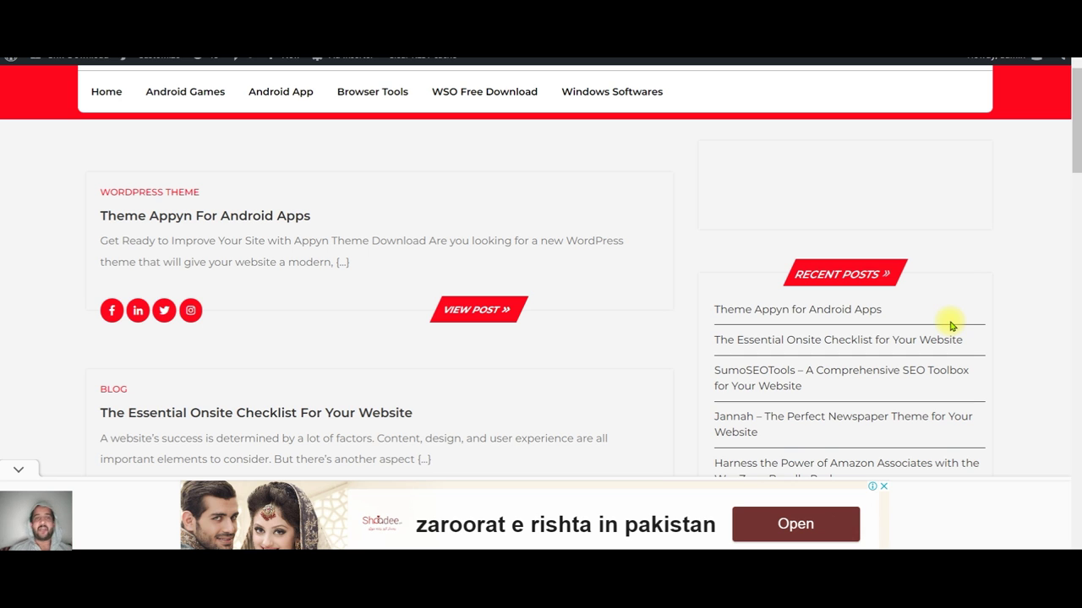
{"action": "scroll", "coordinate": [707, 307], "scroll_direction": "down", "scroll_amount": 2}
{"action": "scroll", "coordinate": [708, 307], "scroll_direction": "up", "scroll_amount": 3}
Open the "Theme Appyn For Android Apps" post, close the ad and look through the page.
{"action": "left_click", "coordinate": [302, 286]}
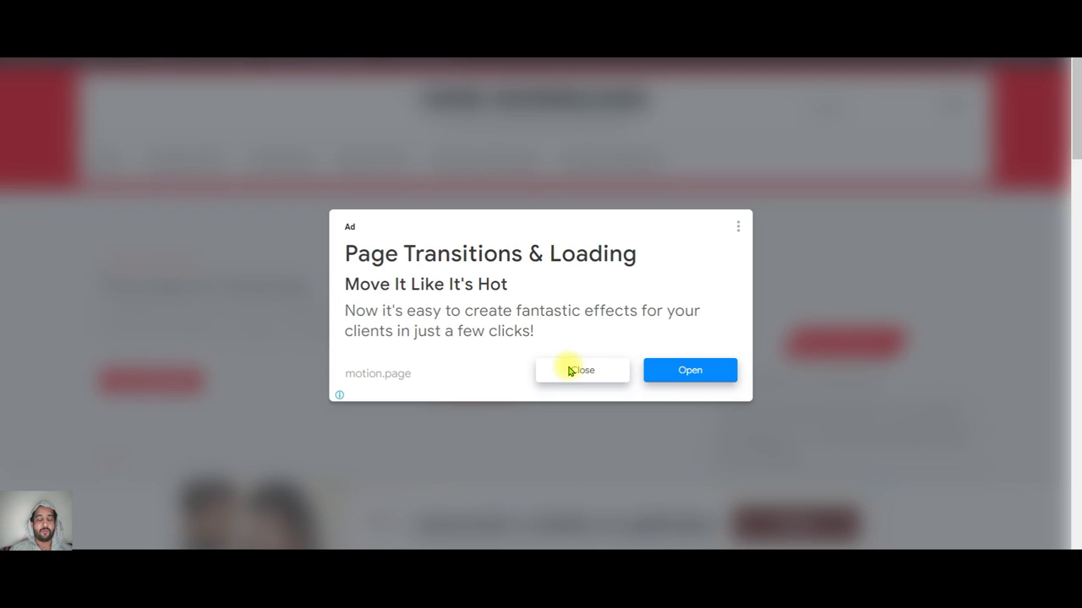
{"action": "left_click", "coordinate": [569, 369]}
{"action": "scroll", "coordinate": [536, 302], "scroll_direction": "down", "scroll_amount": 8}
{"action": "scroll", "coordinate": [537, 311], "scroll_direction": "up", "scroll_amount": 8}
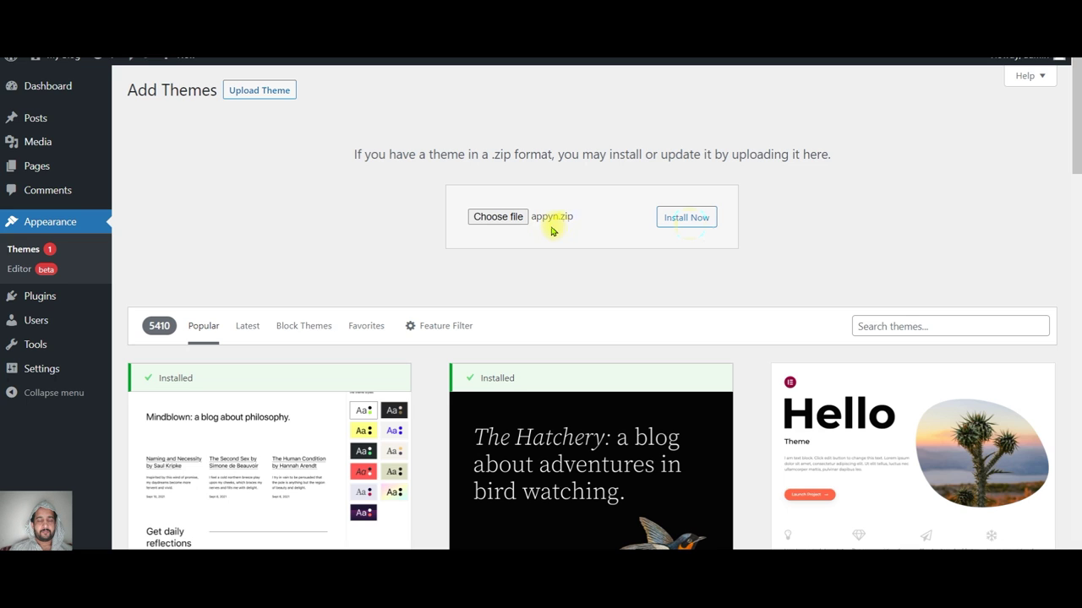
Install the Appyn theme from the chosen appyn.zip, activate it and dismiss the notices on the themes page.
{"action": "left_click", "coordinate": [688, 226]}
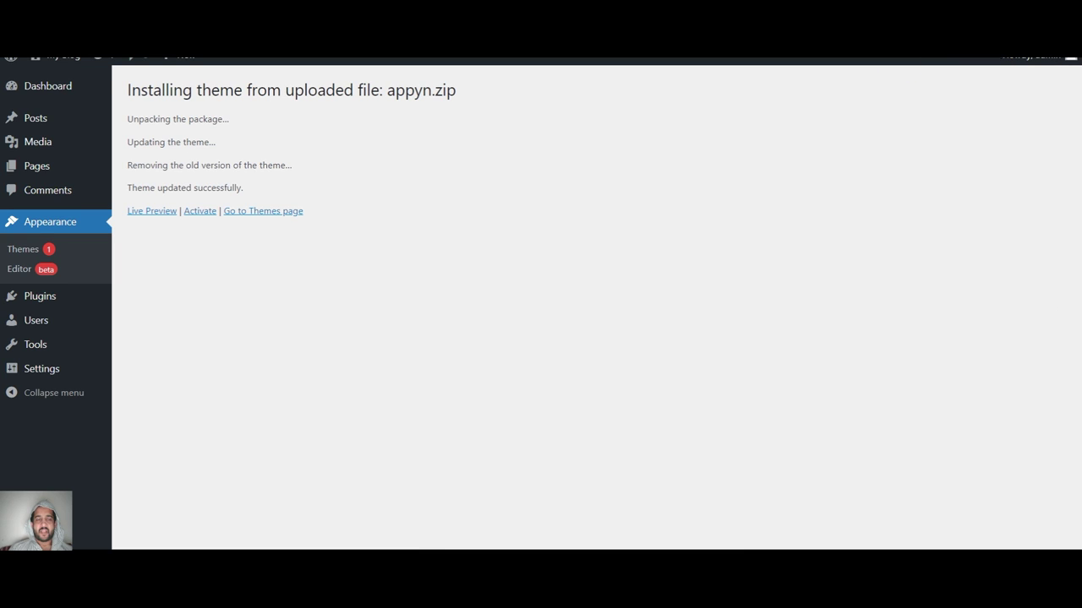
{"action": "left_click", "coordinate": [197, 212]}
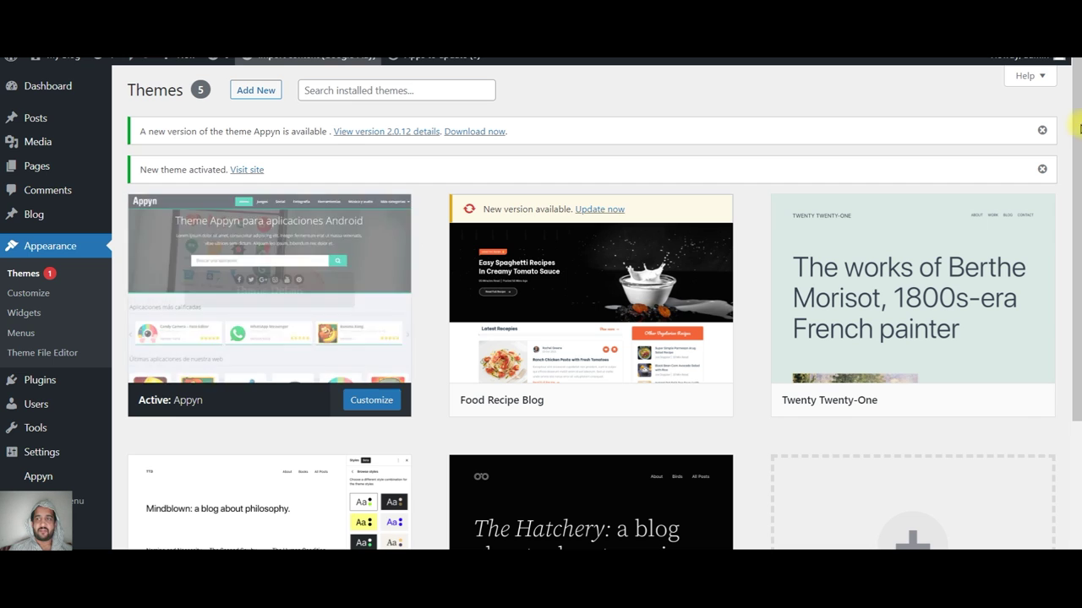
{"action": "left_click", "coordinate": [1042, 130]}
{"action": "left_click", "coordinate": [1042, 130]}
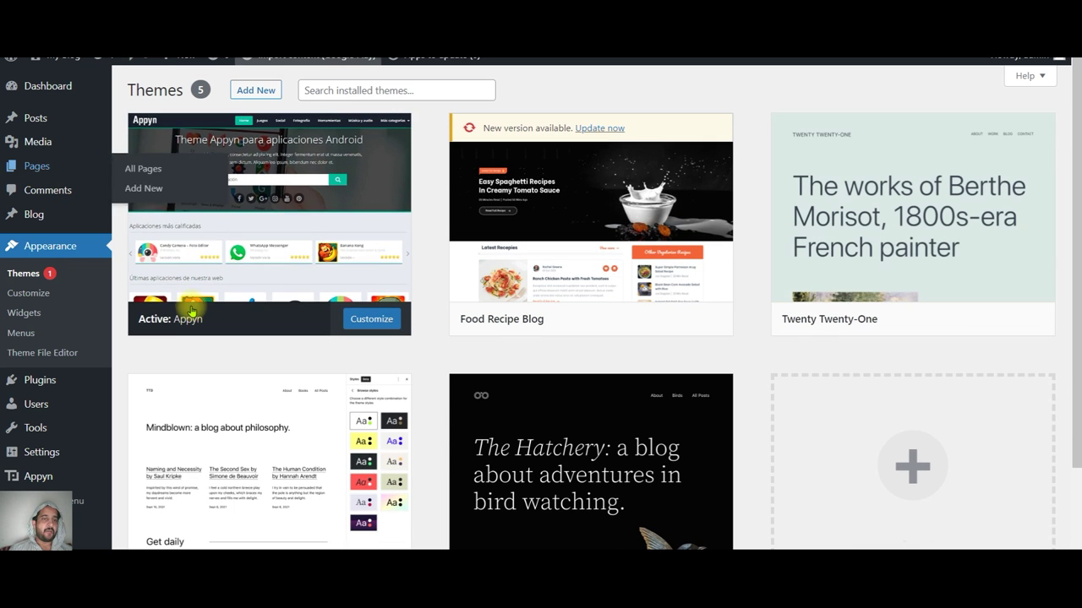
Go to the page for adding plugins and install Classic Editor and Classic Widgets.
{"action": "mouse_move", "coordinate": [40, 381]}
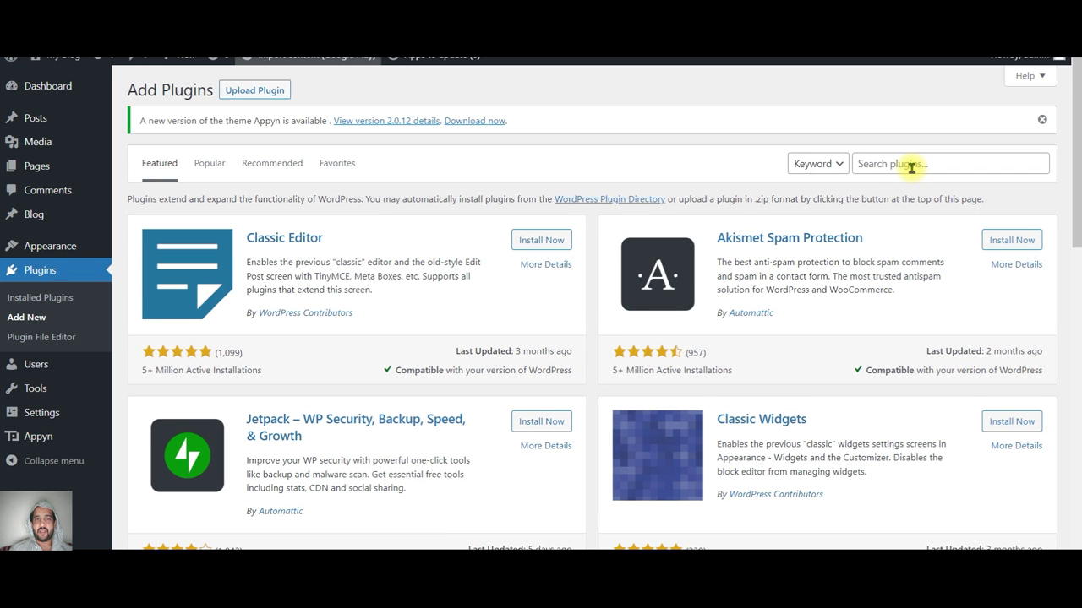
{"action": "left_click", "coordinate": [536, 241]}
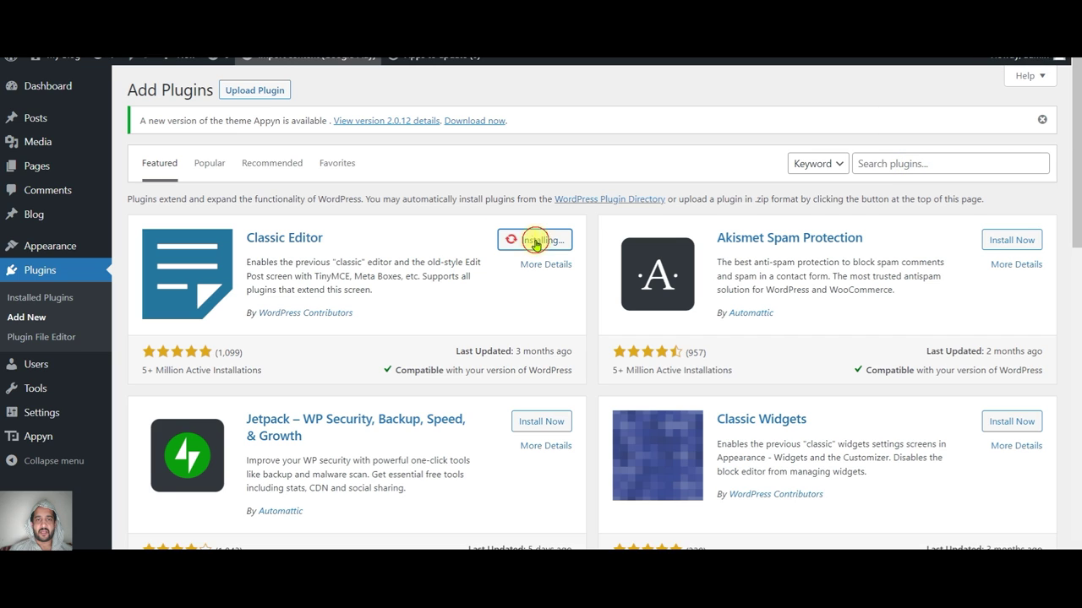
{"action": "left_click", "coordinate": [1011, 421]}
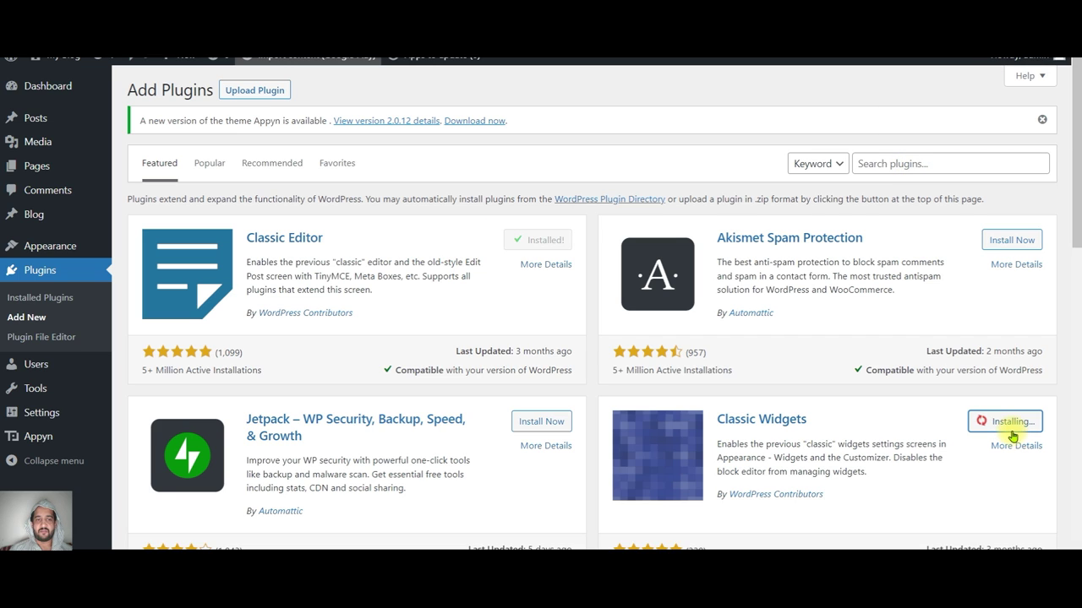
Search the plugin directory for "seo" and install Rank Math SEO.
{"action": "left_click", "coordinate": [948, 158]}
{"action": "type", "text": "seo"}
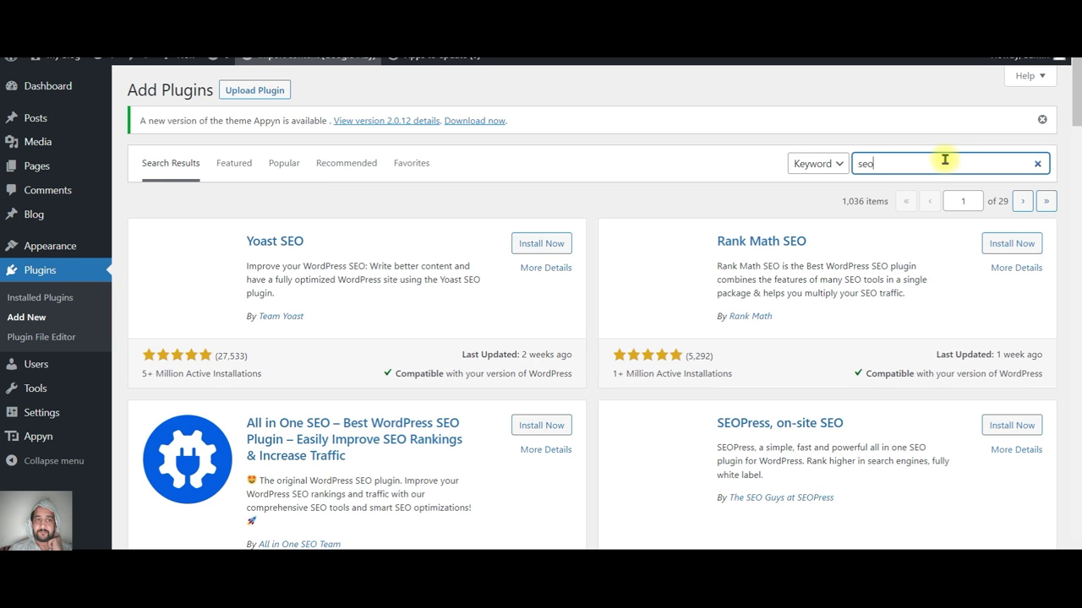
{"action": "left_click", "coordinate": [1019, 252]}
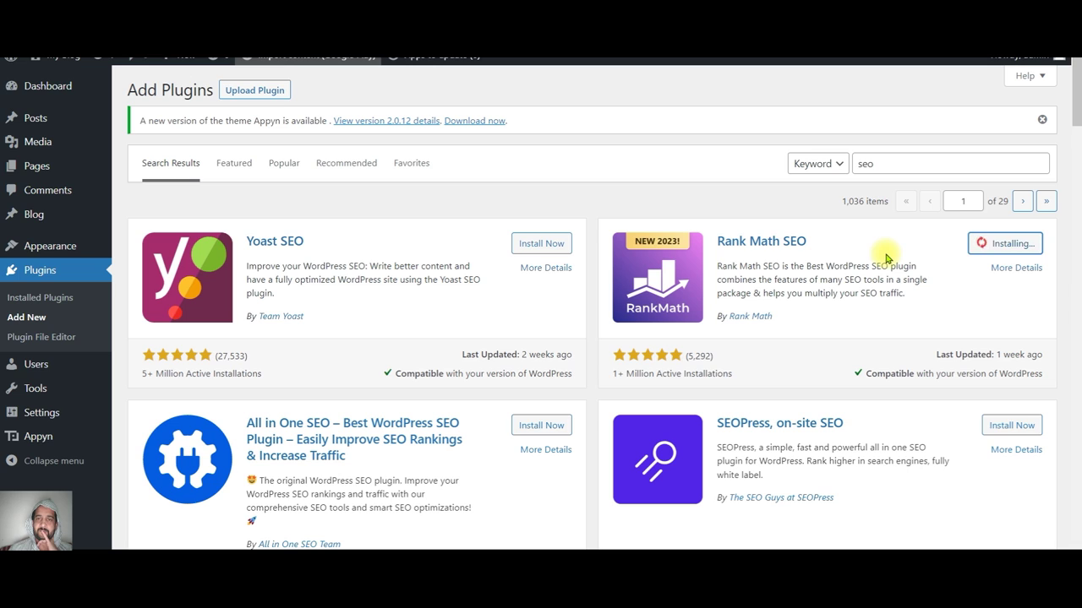
Search the plugin directory for "google" and install Site Kit by Google.
{"action": "left_click_drag", "start_coordinate": [893, 166], "coordinate": [850, 164]}
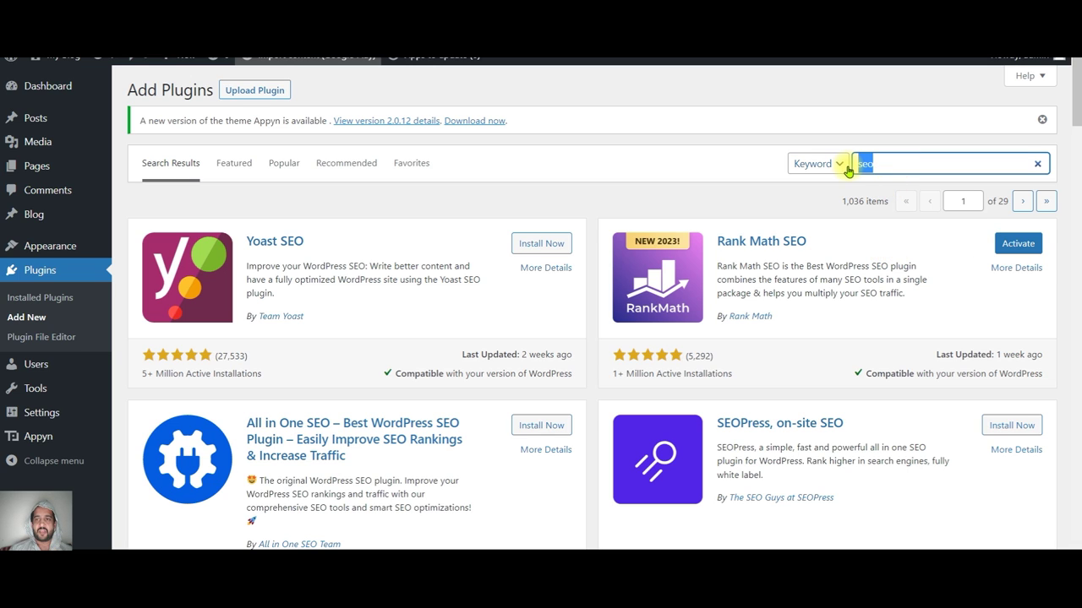
{"action": "type", "text": "google"}
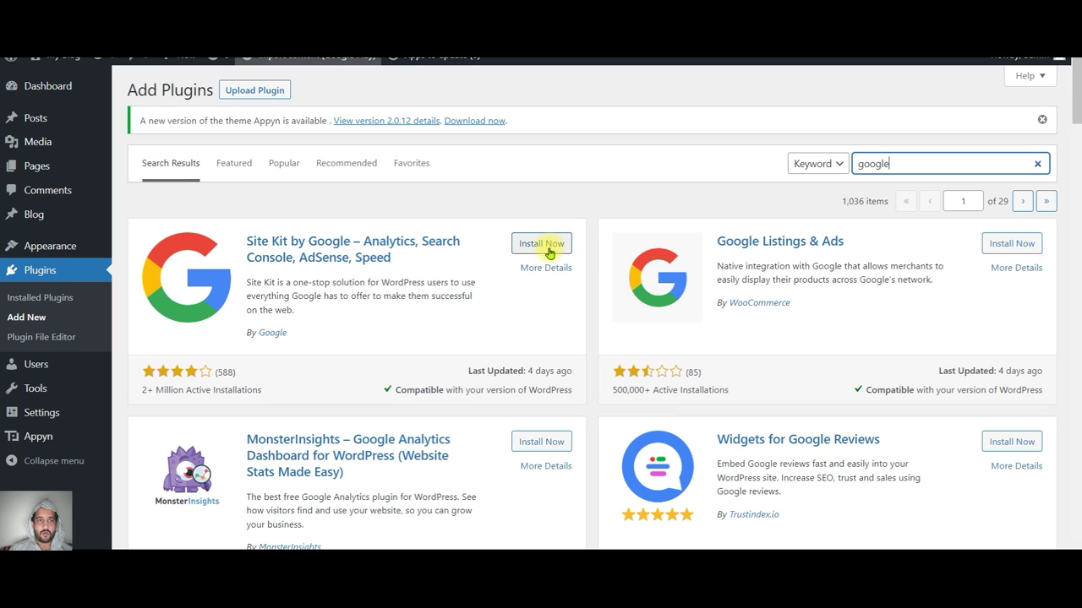
{"action": "left_click", "coordinate": [546, 245]}
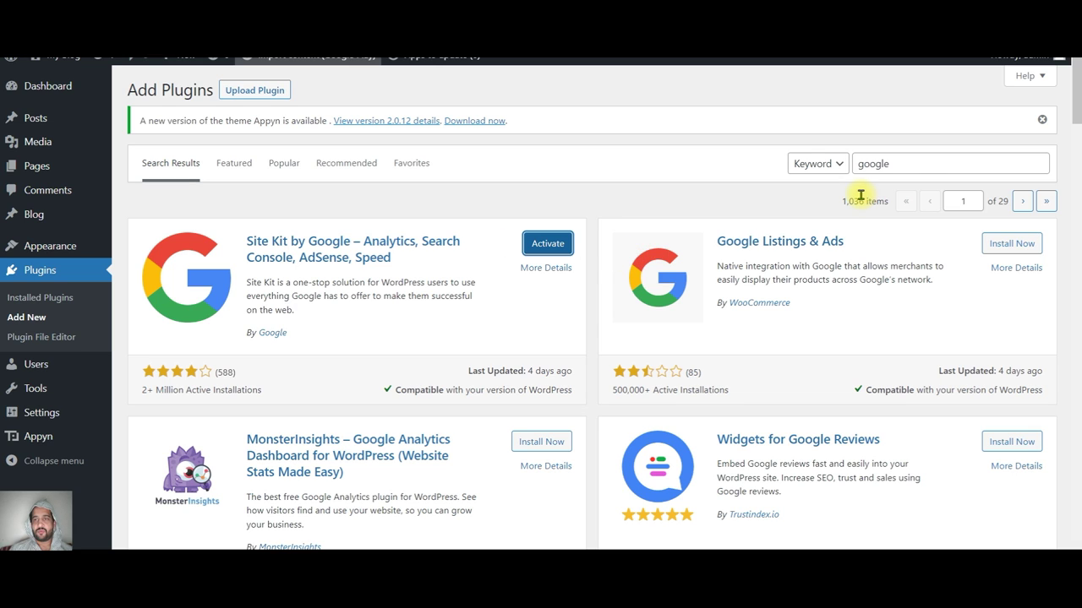
Leave the plugin search and open the list of installed plugins.
{"action": "left_click", "coordinate": [907, 162]}
{"action": "key", "text": "ctrl+a"}
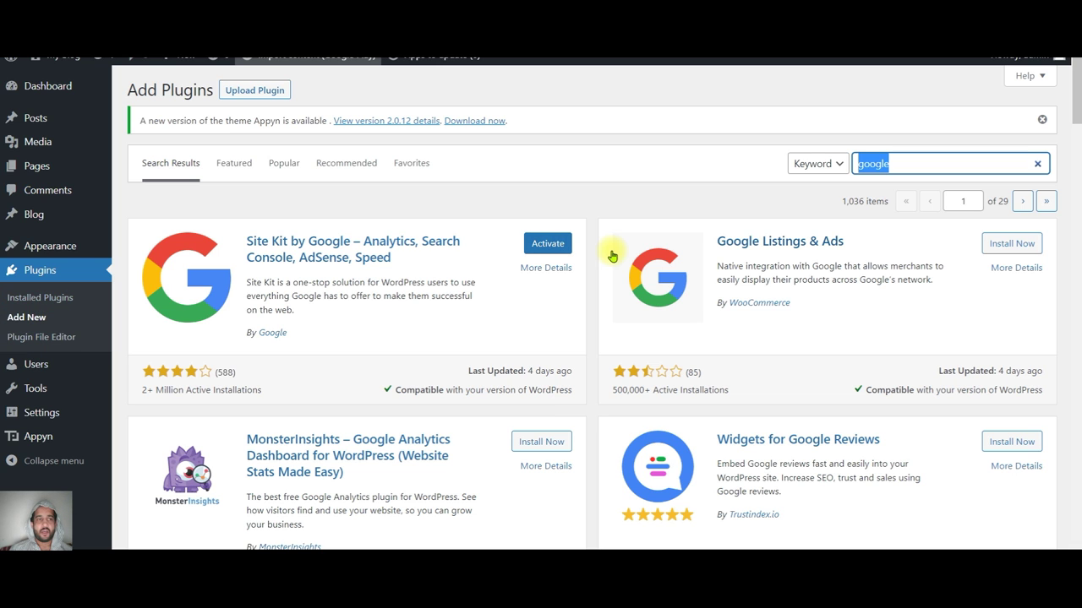
{"action": "left_click", "coordinate": [26, 300]}
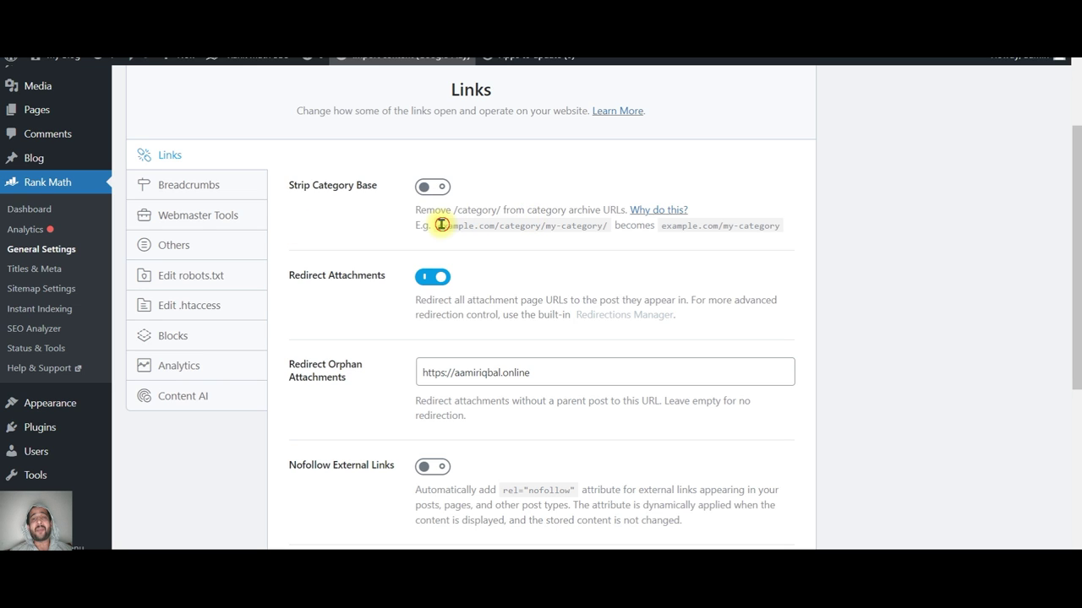
{"action": "left_click_drag", "start_coordinate": [441, 225], "coordinate": [593, 226]}
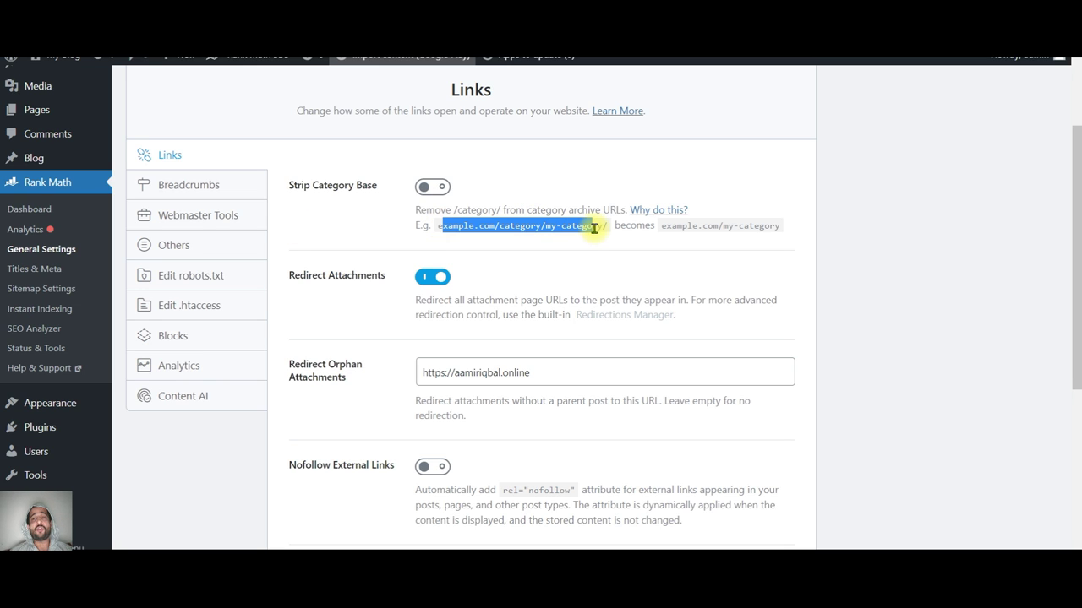
{"action": "left_click", "coordinate": [437, 187]}
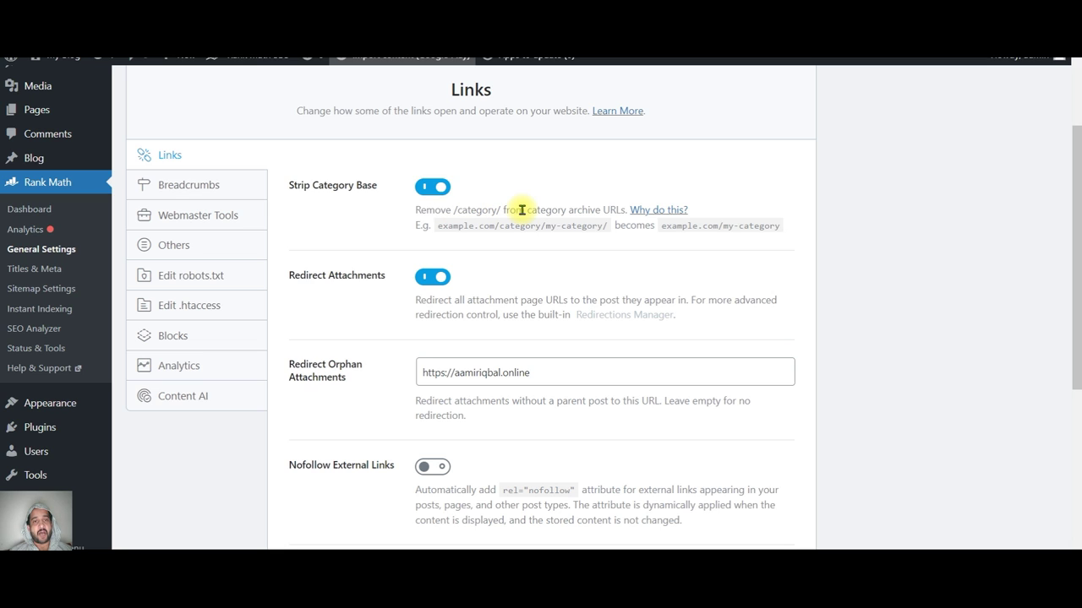
{"action": "left_click", "coordinate": [429, 188]}
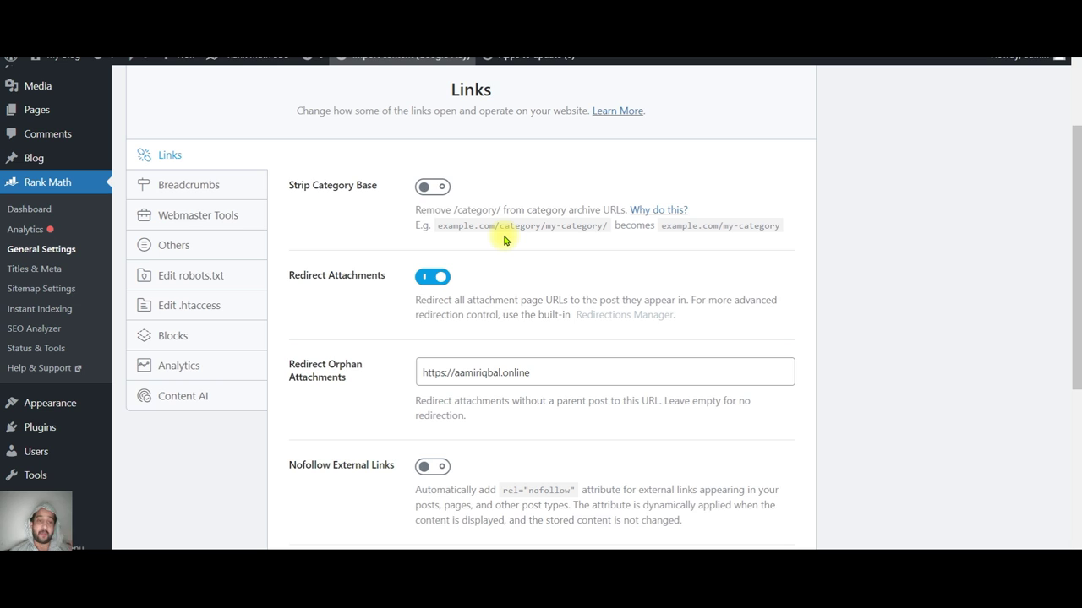
Enable Nofollow External Links and Nofollow Image File Links in Rank Math's link settings and save the changes.
{"action": "scroll", "coordinate": [504, 240], "scroll_direction": "down", "scroll_amount": 1}
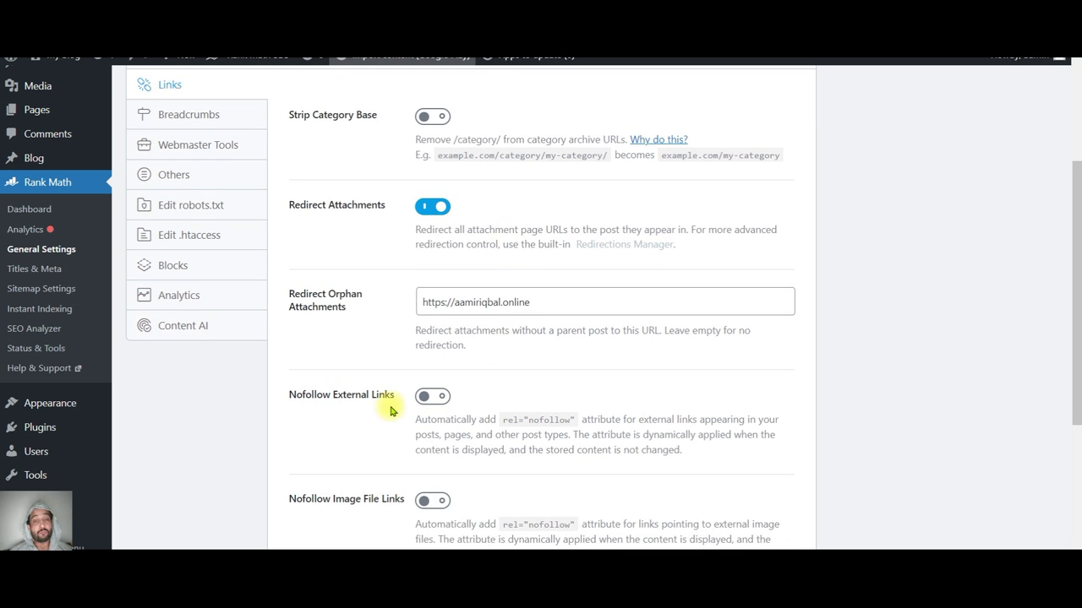
{"action": "left_click", "coordinate": [429, 401]}
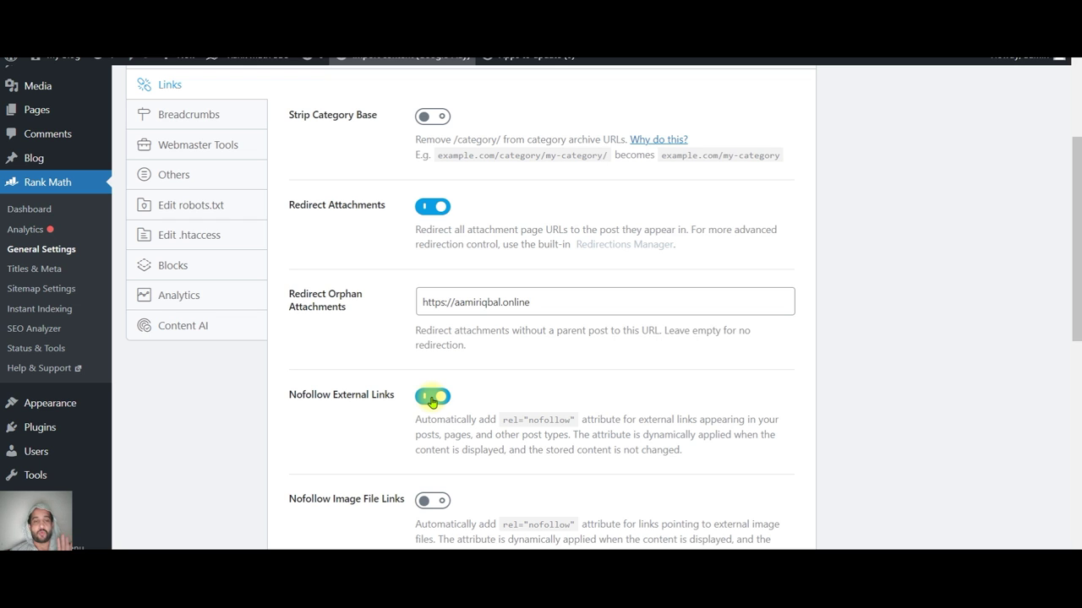
{"action": "scroll", "coordinate": [527, 404], "scroll_direction": "down", "scroll_amount": 1}
{"action": "left_click", "coordinate": [433, 431]}
{"action": "scroll", "coordinate": [516, 416], "scroll_direction": "down", "scroll_amount": 3}
{"action": "scroll", "coordinate": [515, 416], "scroll_direction": "down", "scroll_amount": 4}
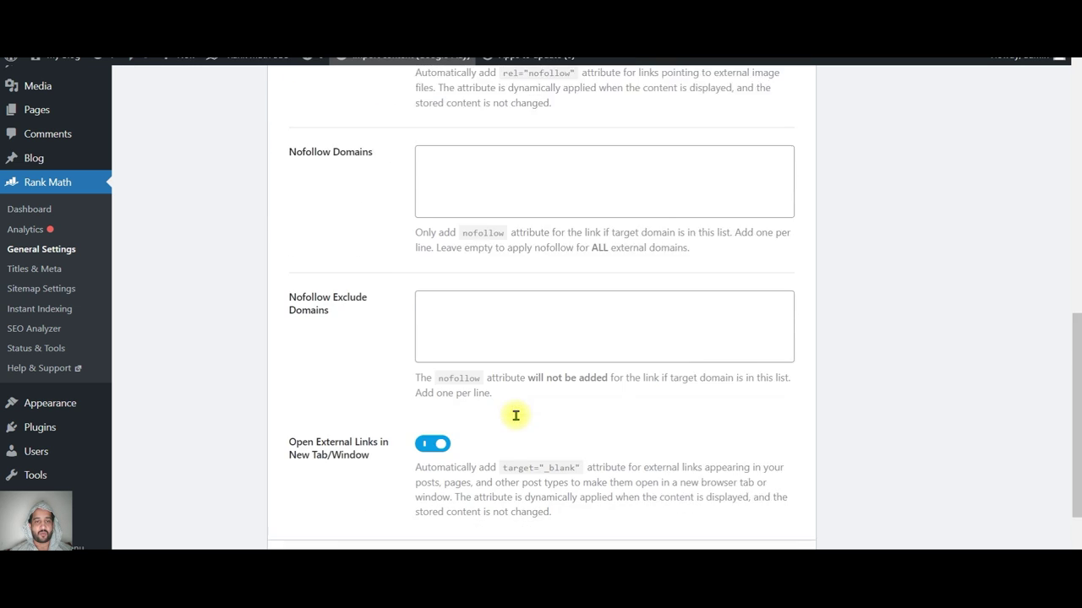
{"action": "left_click", "coordinate": [778, 472]}
{"action": "scroll", "coordinate": [546, 374], "scroll_direction": "up", "scroll_amount": 15}
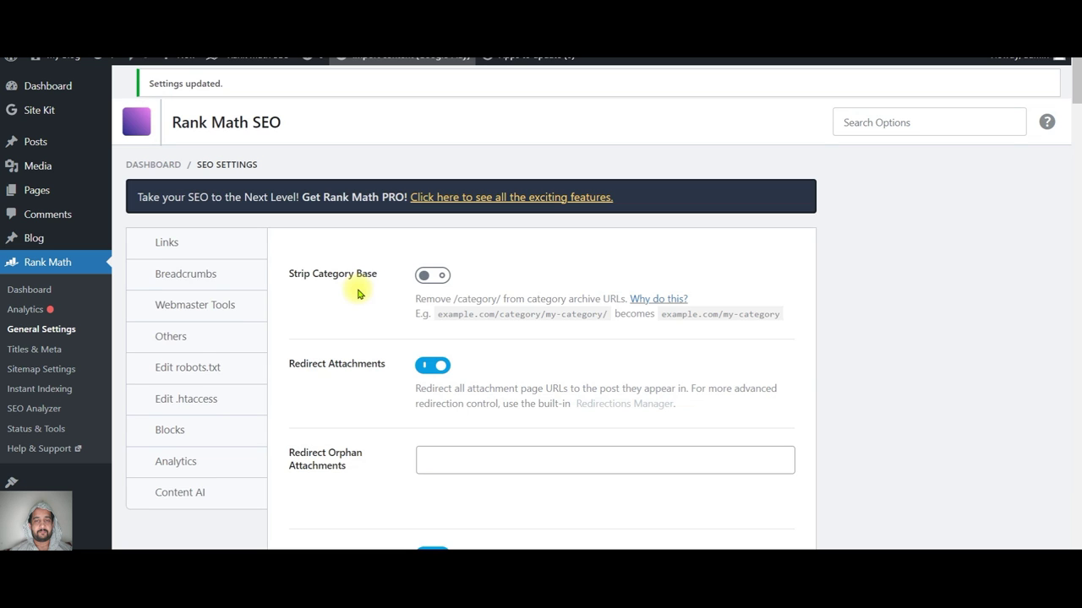
View Rank Math's Breadcrumbs settings and examine the verification fields in the Webmaster Tools settings.
{"action": "left_click", "coordinate": [216, 269]}
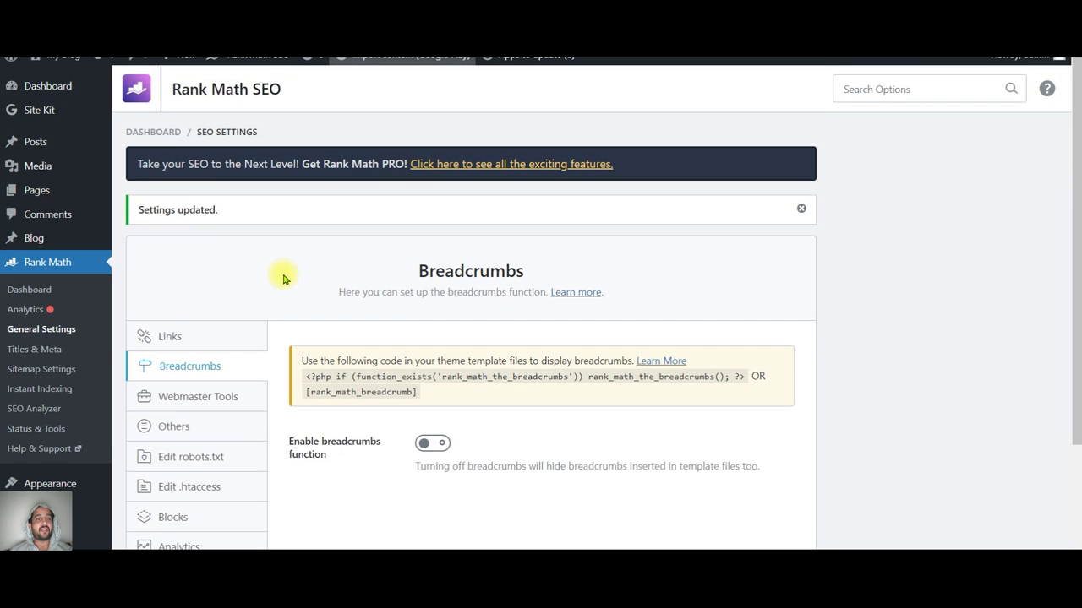
{"action": "left_click", "coordinate": [232, 401]}
{"action": "scroll", "coordinate": [366, 399], "scroll_direction": "down", "scroll_amount": 1}
{"action": "scroll", "coordinate": [366, 399], "scroll_direction": "down", "scroll_amount": 2}
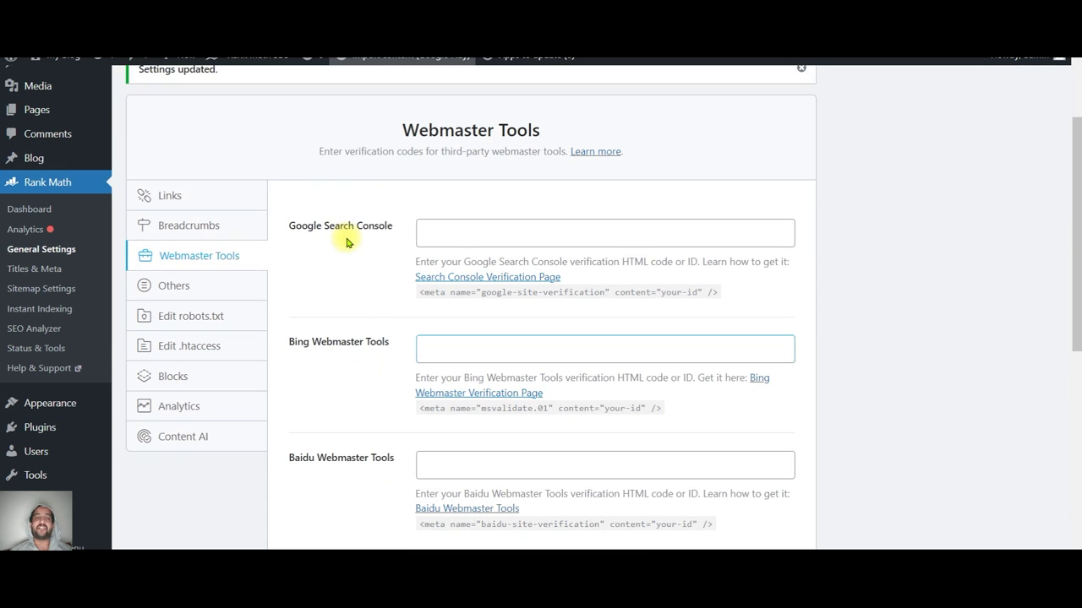
{"action": "left_click", "coordinate": [349, 244]}
{"action": "left_click", "coordinate": [454, 244]}
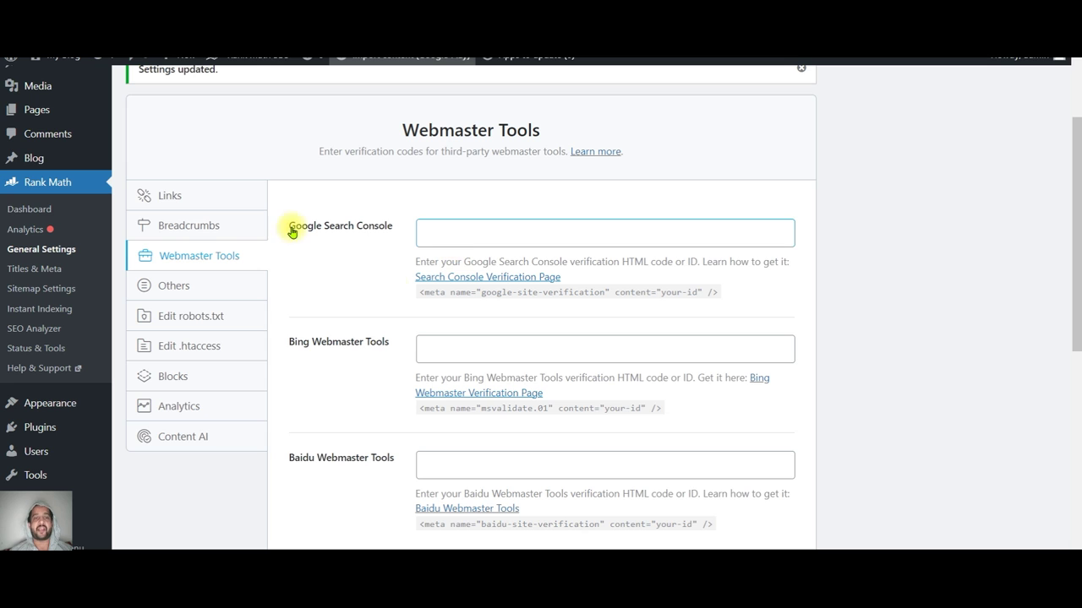
{"action": "left_click", "coordinate": [388, 291]}
{"action": "scroll", "coordinate": [389, 294], "scroll_direction": "down", "scroll_amount": 1}
{"action": "scroll", "coordinate": [359, 341], "scroll_direction": "down", "scroll_amount": 4}
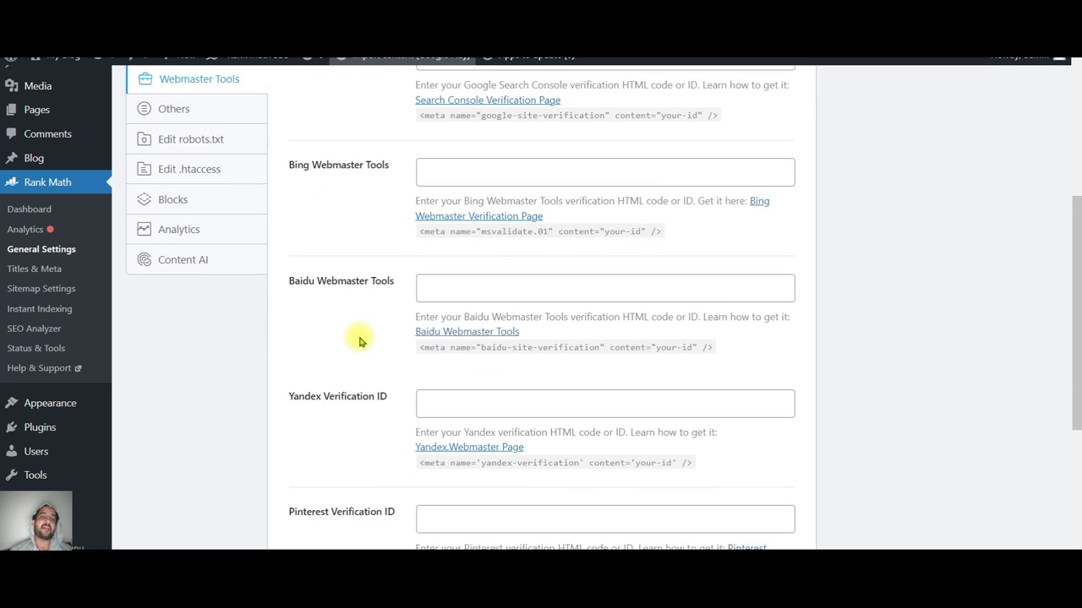
{"action": "scroll", "coordinate": [555, 381], "scroll_direction": "down", "scroll_amount": 4}
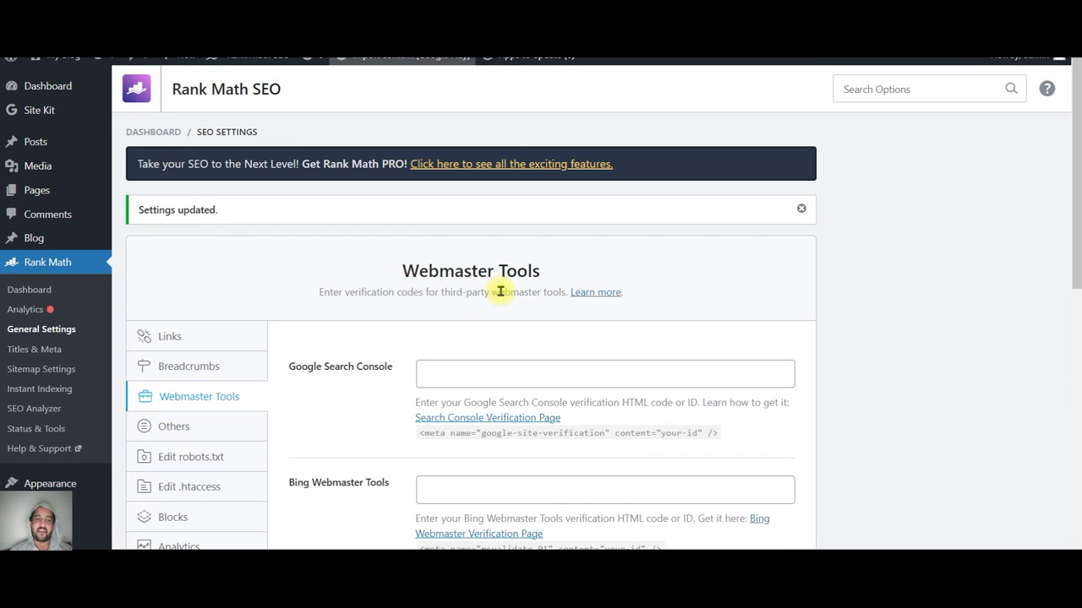
Examine Rank Math's Others settings, including Headless CMS Support, SEO score display and RSS content.
{"action": "scroll", "coordinate": [553, 345], "scroll_direction": "down", "scroll_amount": 5}
{"action": "left_click", "coordinate": [478, 280]}
{"action": "left_click", "coordinate": [249, 216]}
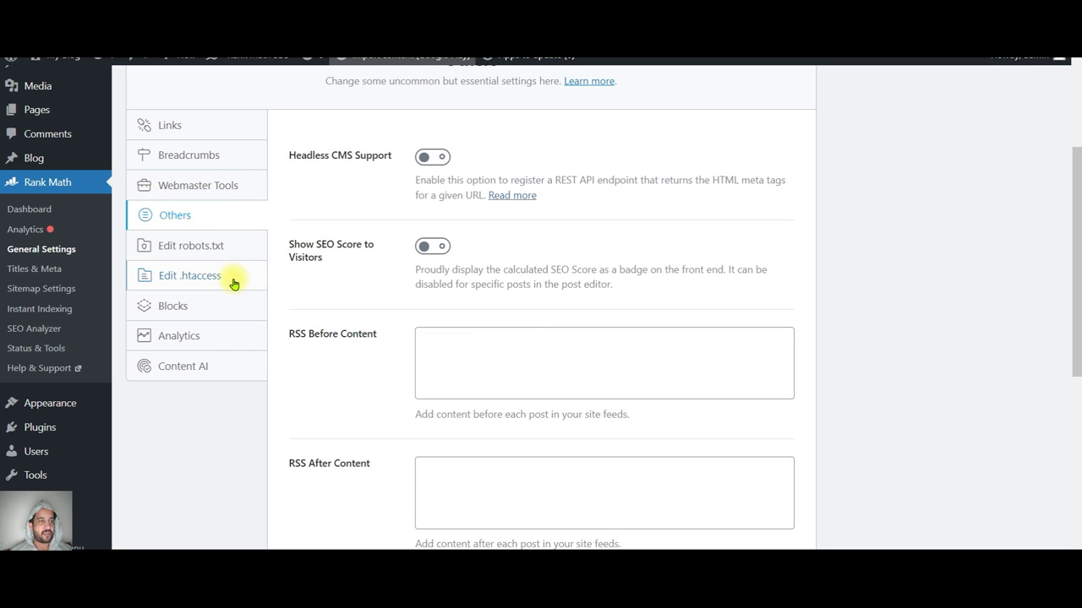
Enable Capitalize Titles in the Global Meta section of Rank Math's Titles & Meta settings and save the changes.
{"action": "left_click", "coordinate": [45, 269]}
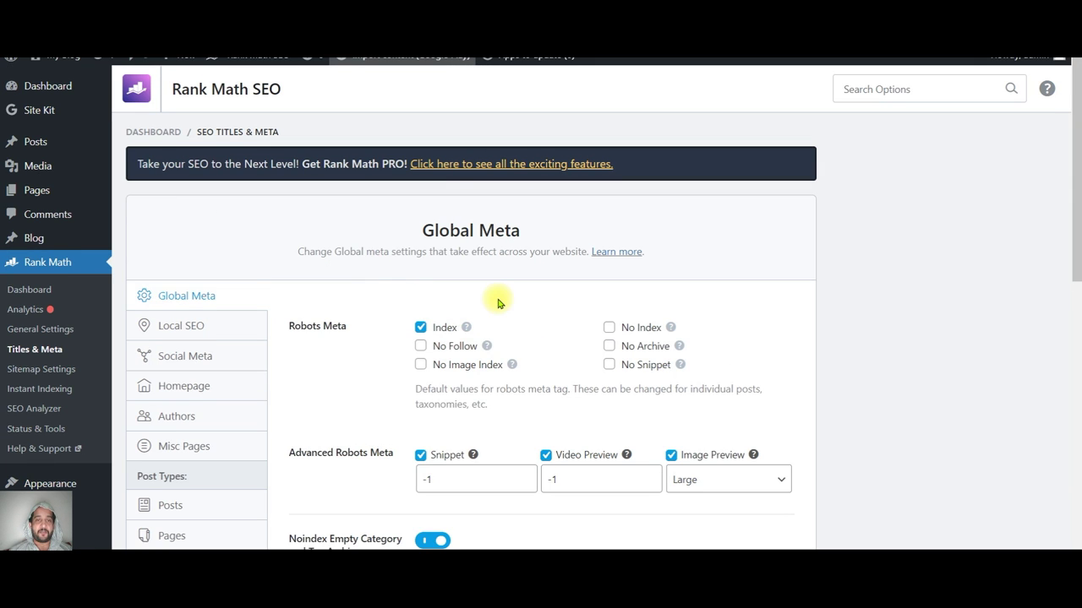
{"action": "scroll", "coordinate": [575, 351], "scroll_direction": "down", "scroll_amount": 1}
{"action": "scroll", "coordinate": [574, 352], "scroll_direction": "down", "scroll_amount": 2}
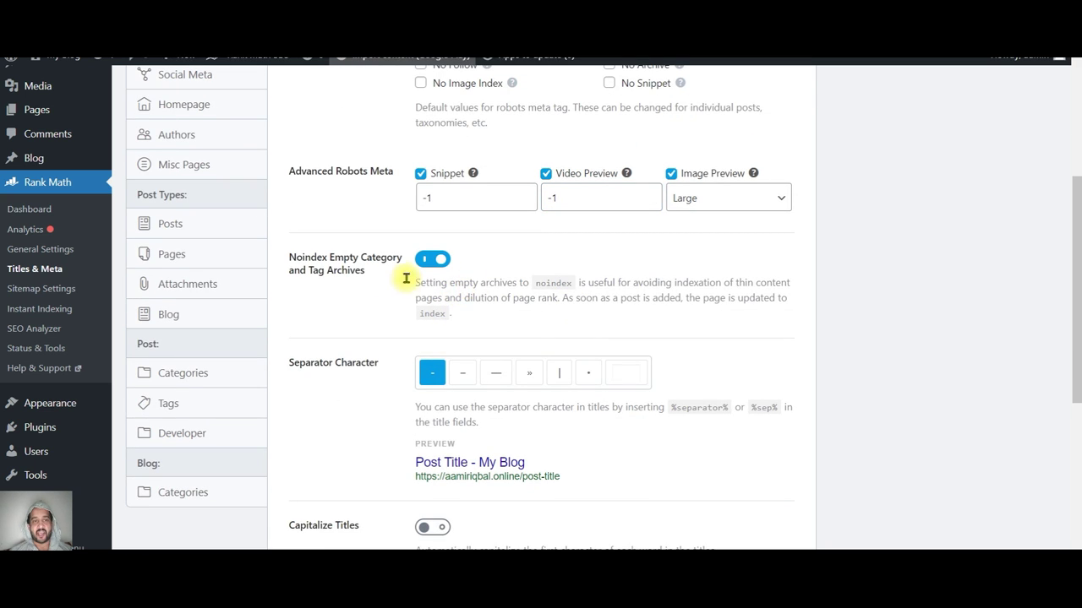
{"action": "scroll", "coordinate": [502, 299], "scroll_direction": "down", "scroll_amount": 2}
{"action": "scroll", "coordinate": [546, 335], "scroll_direction": "down", "scroll_amount": 1}
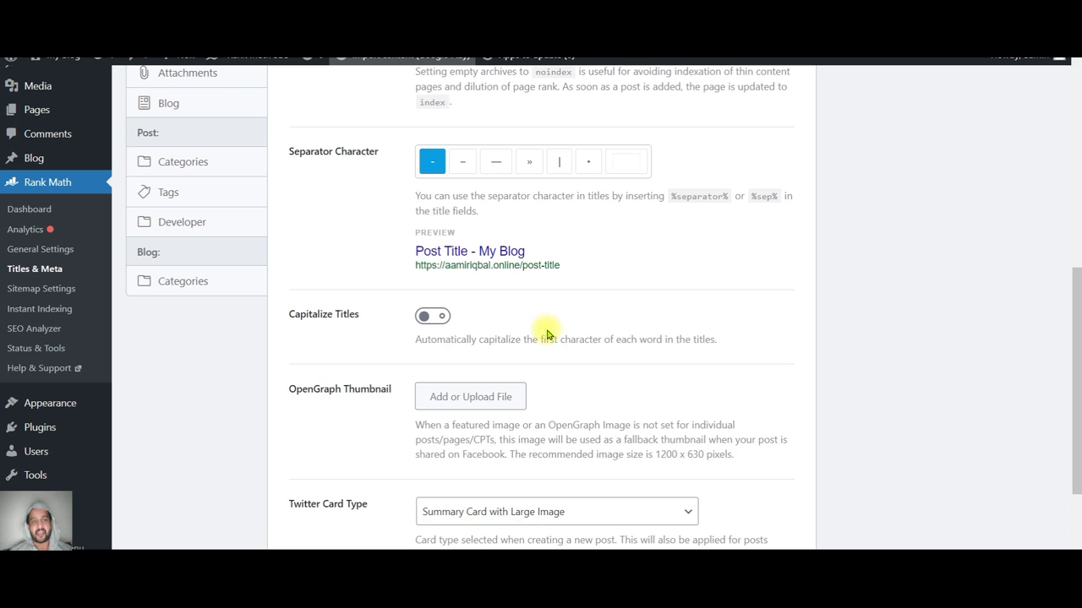
{"action": "left_click", "coordinate": [441, 315]}
{"action": "scroll", "coordinate": [533, 334], "scroll_direction": "down", "scroll_amount": 2}
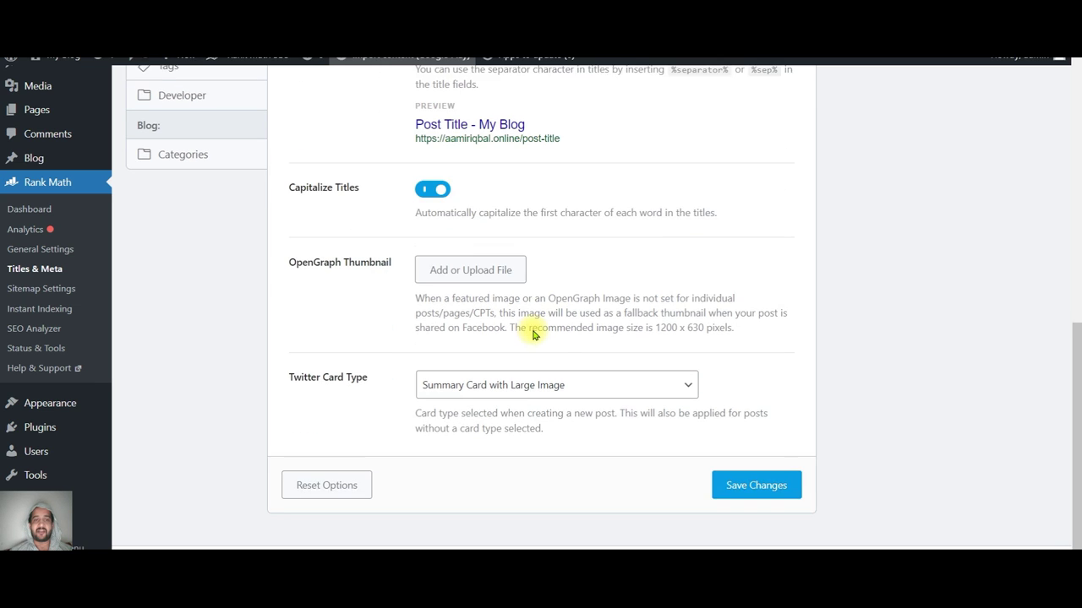
{"action": "left_click", "coordinate": [751, 467]}
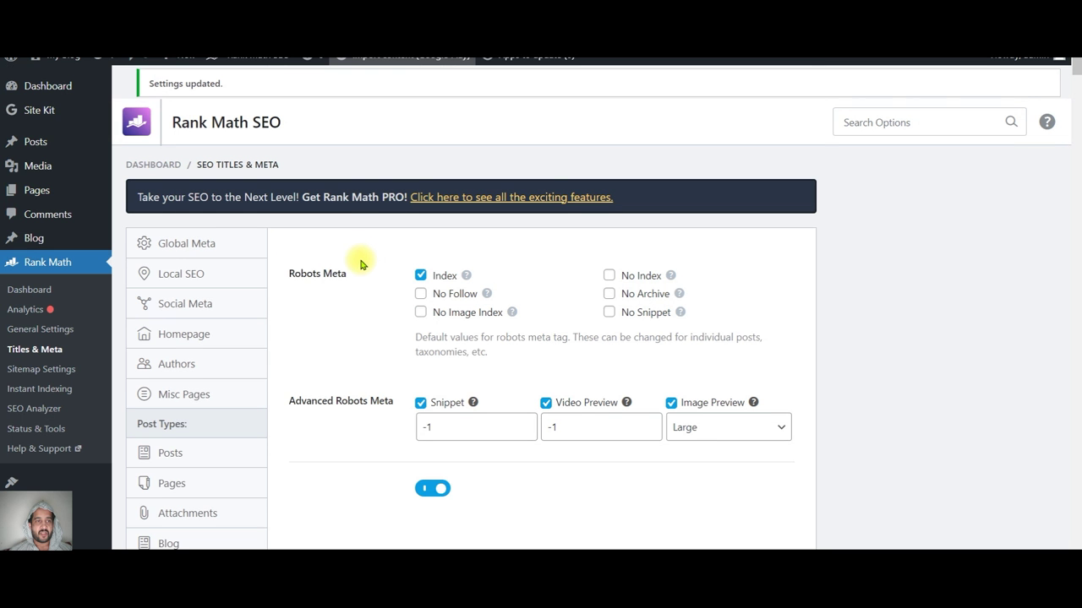
View the Local SEO and Social Meta sections of the Titles & Meta settings.
{"action": "left_click", "coordinate": [222, 364]}
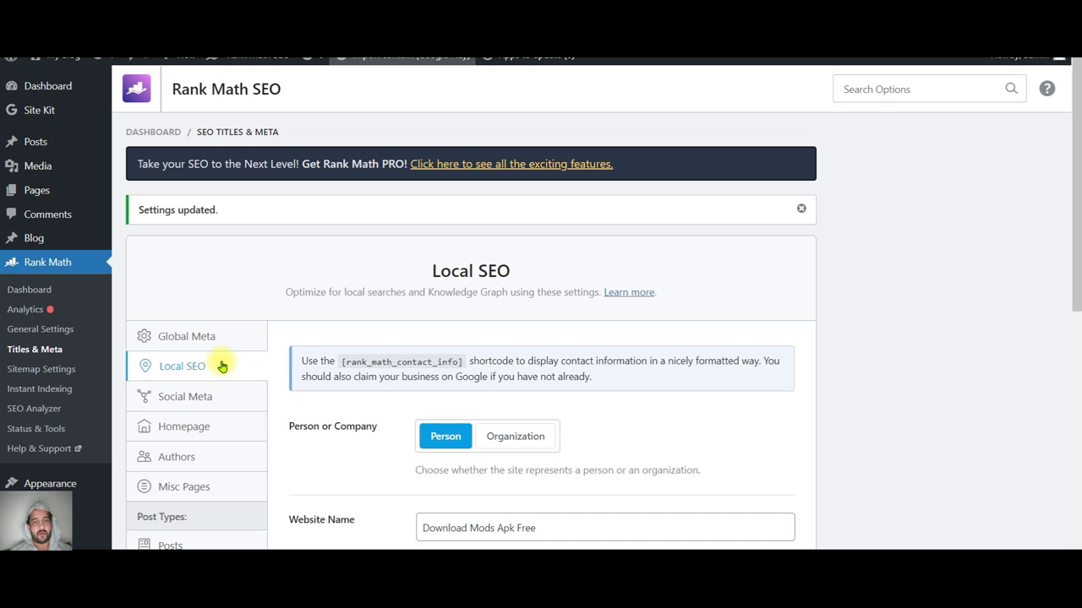
{"action": "scroll", "coordinate": [342, 342], "scroll_direction": "down", "scroll_amount": 2}
{"action": "left_click", "coordinate": [213, 259]}
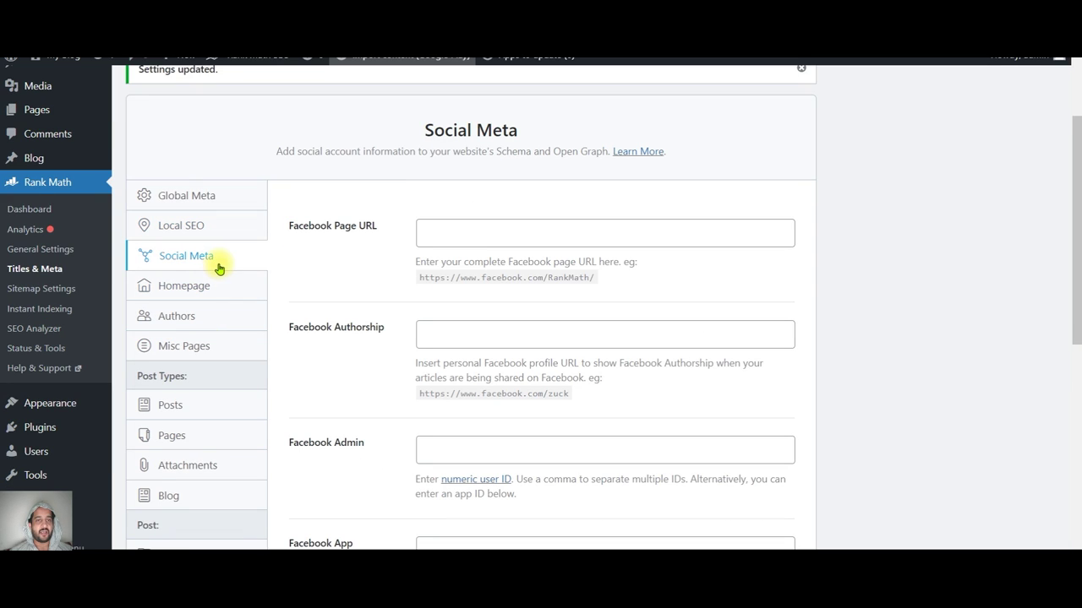
{"action": "scroll", "coordinate": [538, 379], "scroll_direction": "down", "scroll_amount": 1}
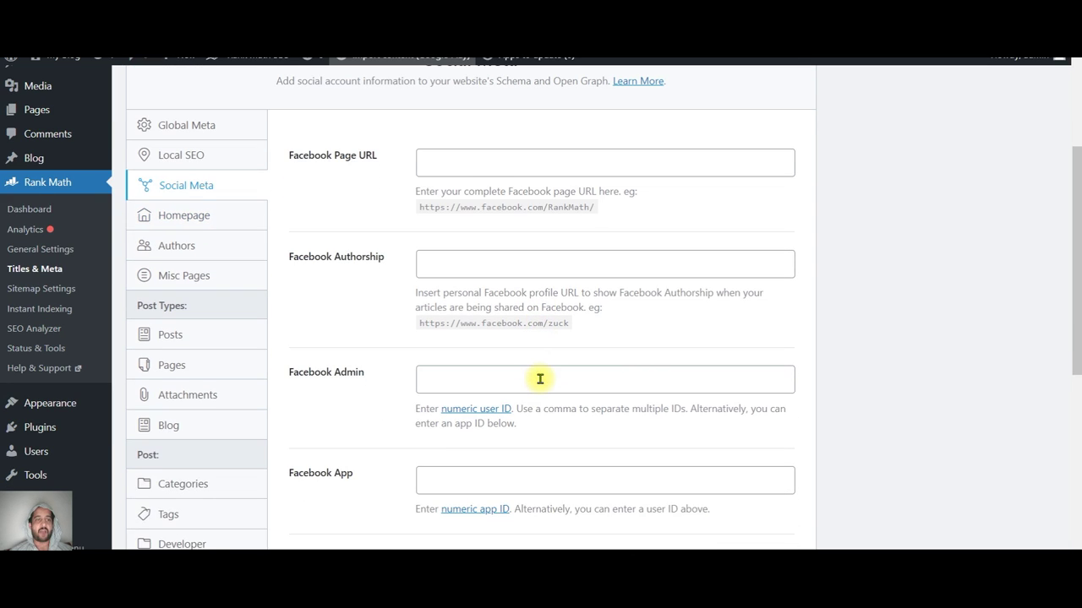
{"action": "left_click", "coordinate": [239, 229]}
Enable Noindex for Subpages, Paginated Single Pages and Password Protected Pages in the Misc Pages settings and save the changes.
{"action": "left_click", "coordinate": [236, 267]}
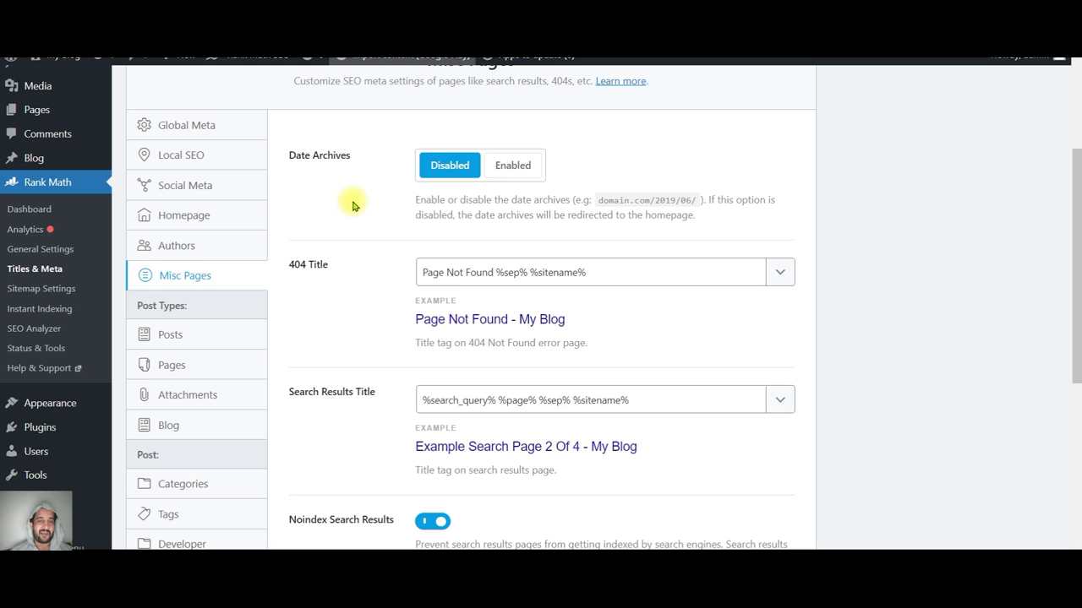
{"action": "scroll", "coordinate": [353, 205], "scroll_direction": "down", "scroll_amount": 1}
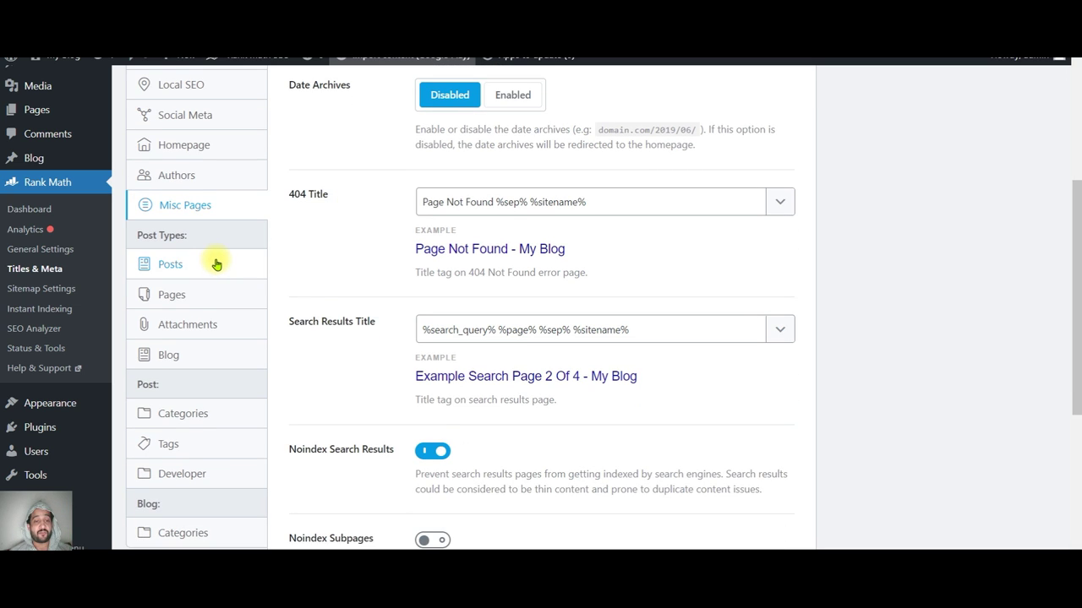
{"action": "scroll", "coordinate": [310, 296], "scroll_direction": "down", "scroll_amount": 2}
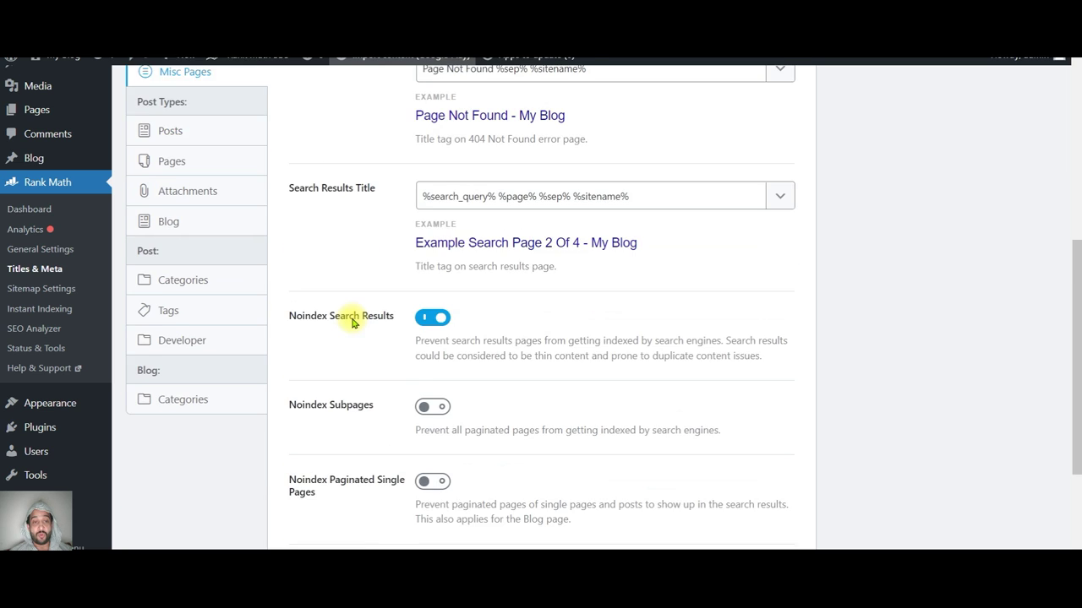
{"action": "scroll", "coordinate": [353, 322], "scroll_direction": "down", "scroll_amount": 1}
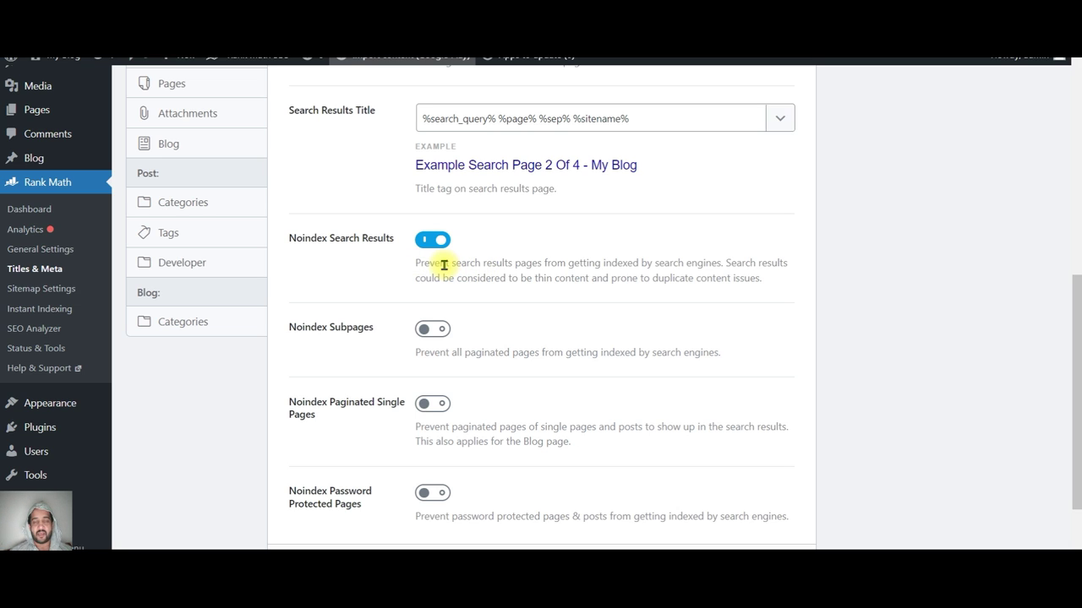
{"action": "left_click", "coordinate": [440, 334]}
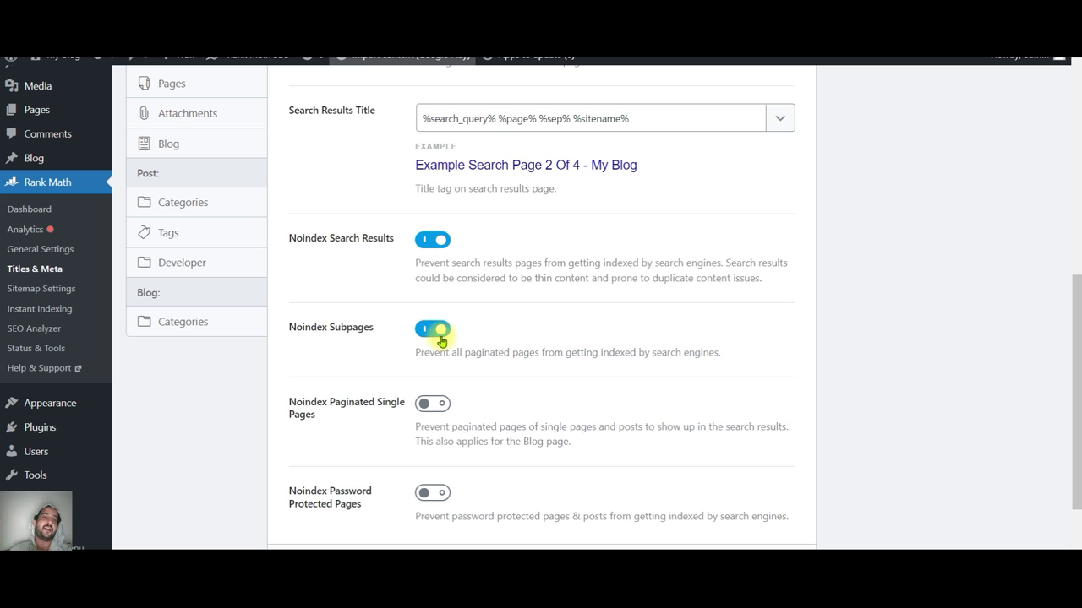
{"action": "left_click", "coordinate": [439, 404]}
{"action": "left_click", "coordinate": [440, 495]}
{"action": "scroll", "coordinate": [507, 465], "scroll_direction": "down", "scroll_amount": 2}
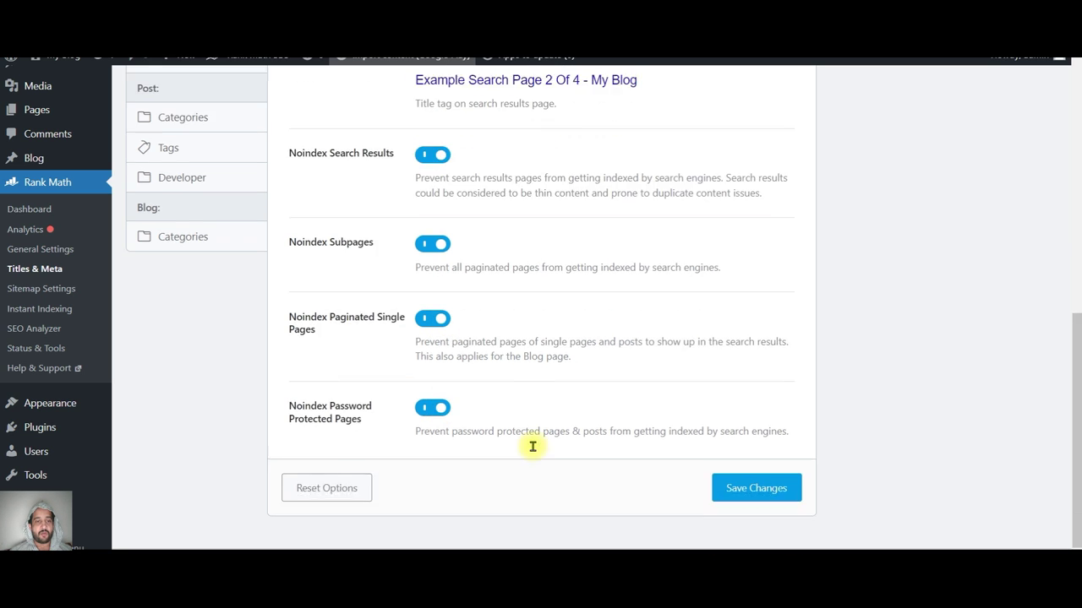
{"action": "left_click", "coordinate": [756, 473]}
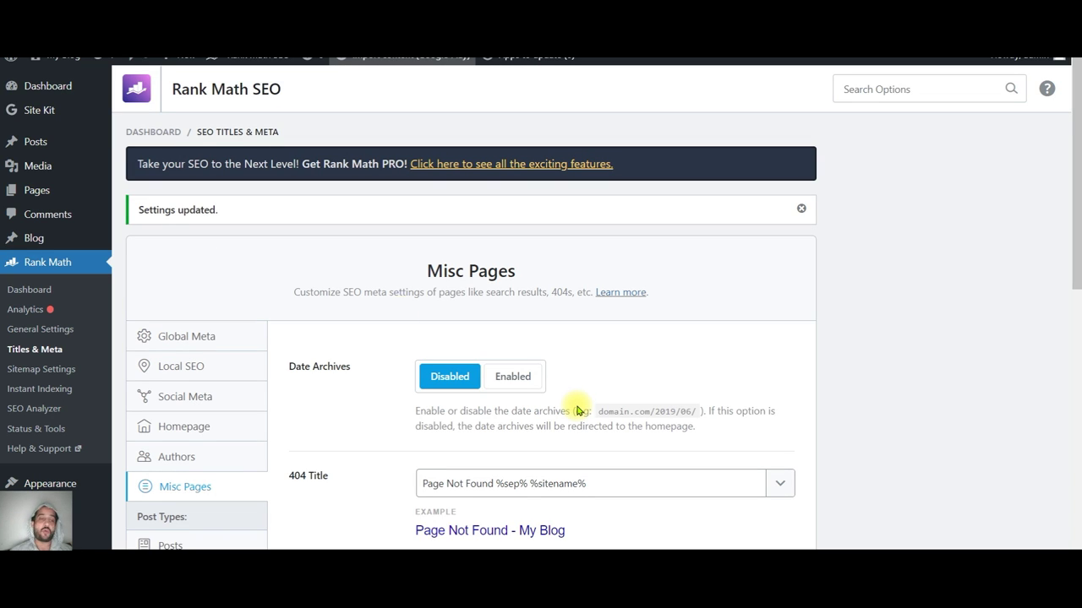
Look through the Titles & Meta settings for Posts, Pages, Attachments, Blog and post Categories.
{"action": "scroll", "coordinate": [381, 313], "scroll_direction": "down", "scroll_amount": 4}
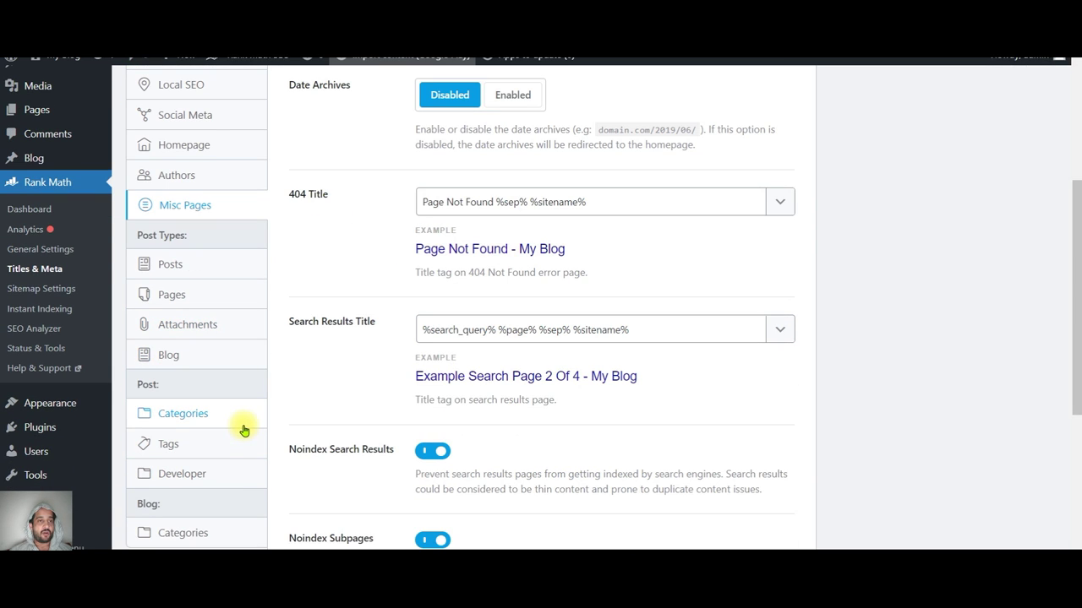
{"action": "left_click", "coordinate": [234, 262]}
{"action": "left_click", "coordinate": [240, 297]}
{"action": "left_click", "coordinate": [230, 324]}
{"action": "left_click", "coordinate": [200, 358]}
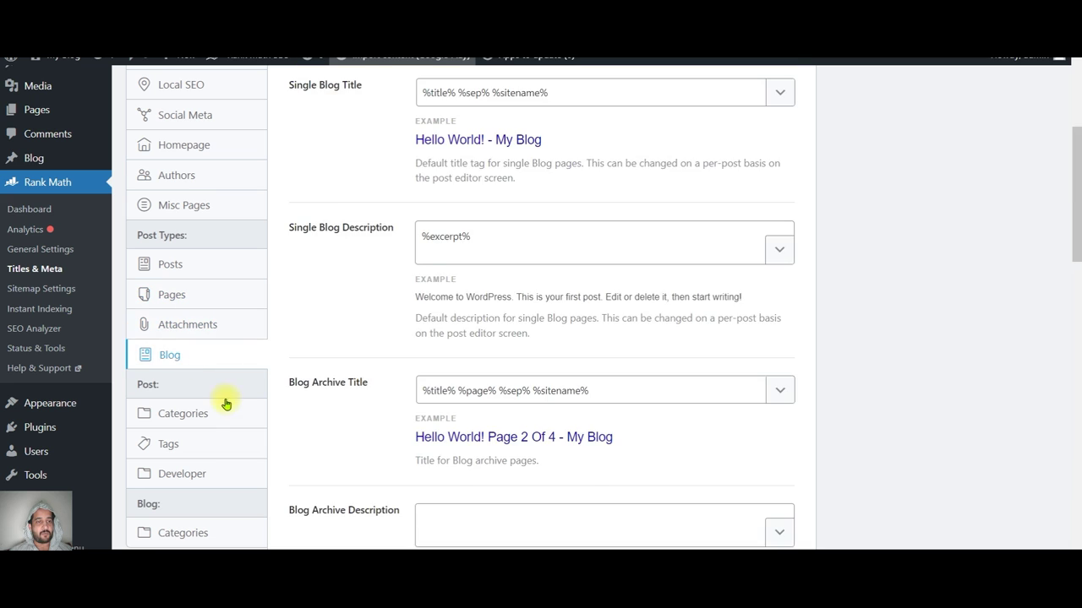
{"action": "left_click", "coordinate": [210, 412]}
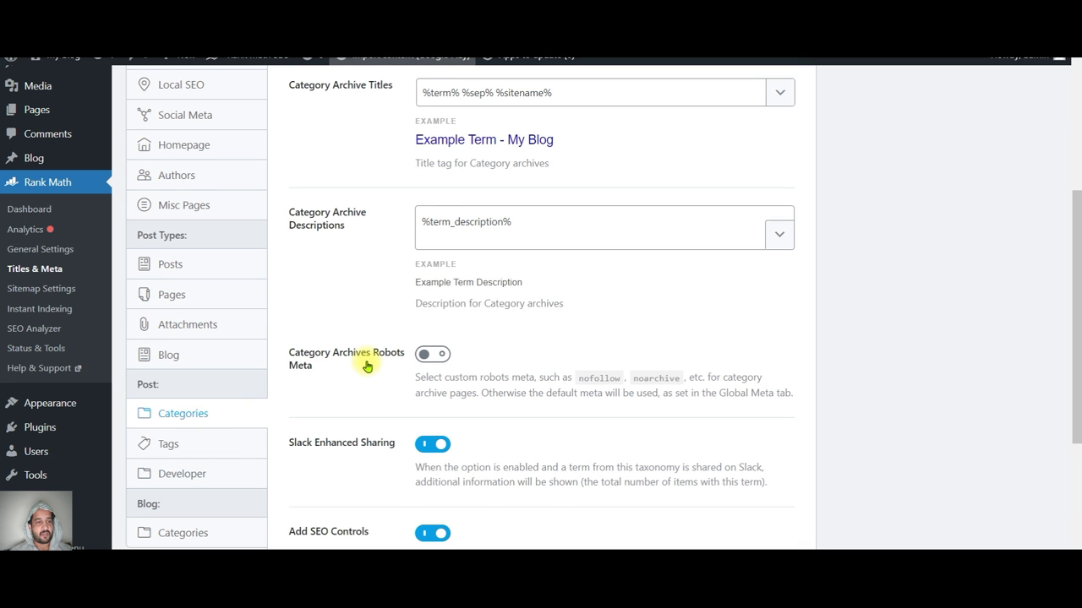
In the Tags settings, add No Follow to the tag archives' robots meta, enable Remove Snippet Data and save the changes.
{"action": "left_click", "coordinate": [217, 439]}
{"action": "scroll", "coordinate": [481, 342], "scroll_direction": "up", "scroll_amount": 5}
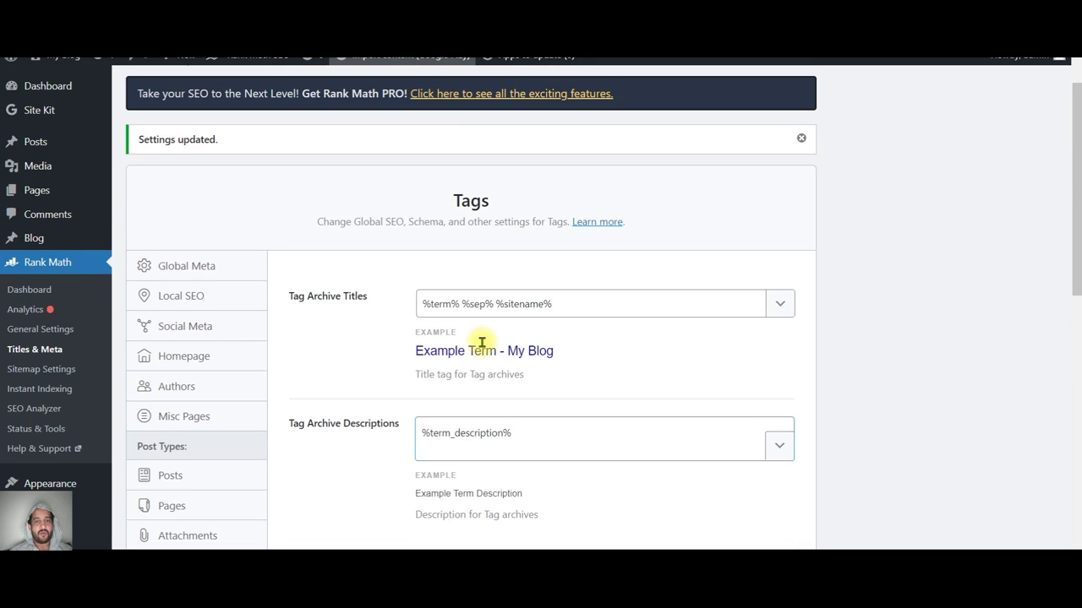
{"action": "scroll", "coordinate": [486, 340], "scroll_direction": "down", "scroll_amount": 5}
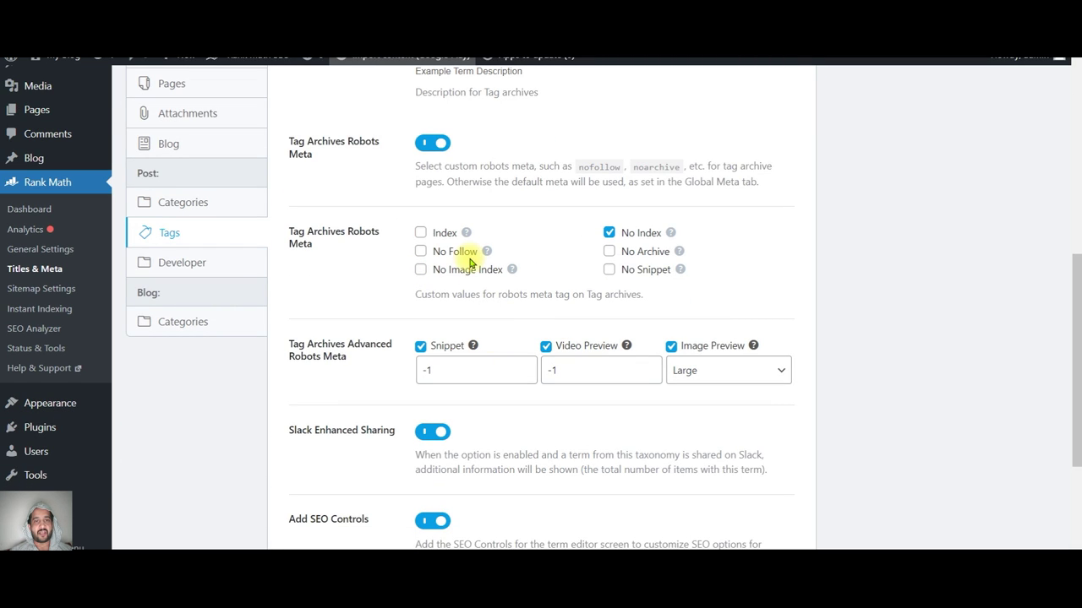
{"action": "left_click", "coordinate": [450, 251]}
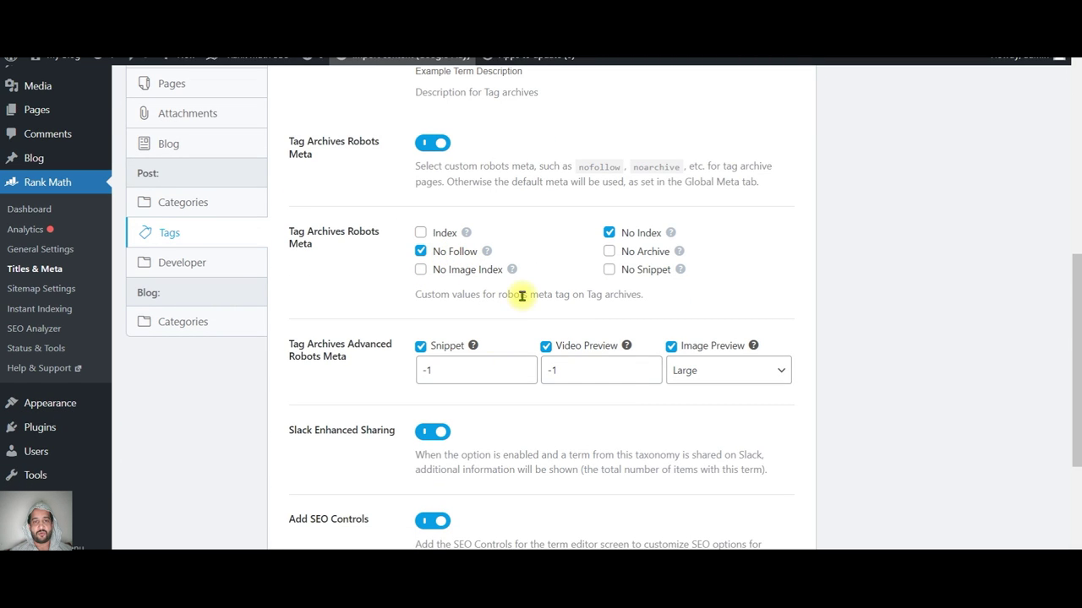
{"action": "scroll", "coordinate": [524, 304], "scroll_direction": "down", "scroll_amount": 3}
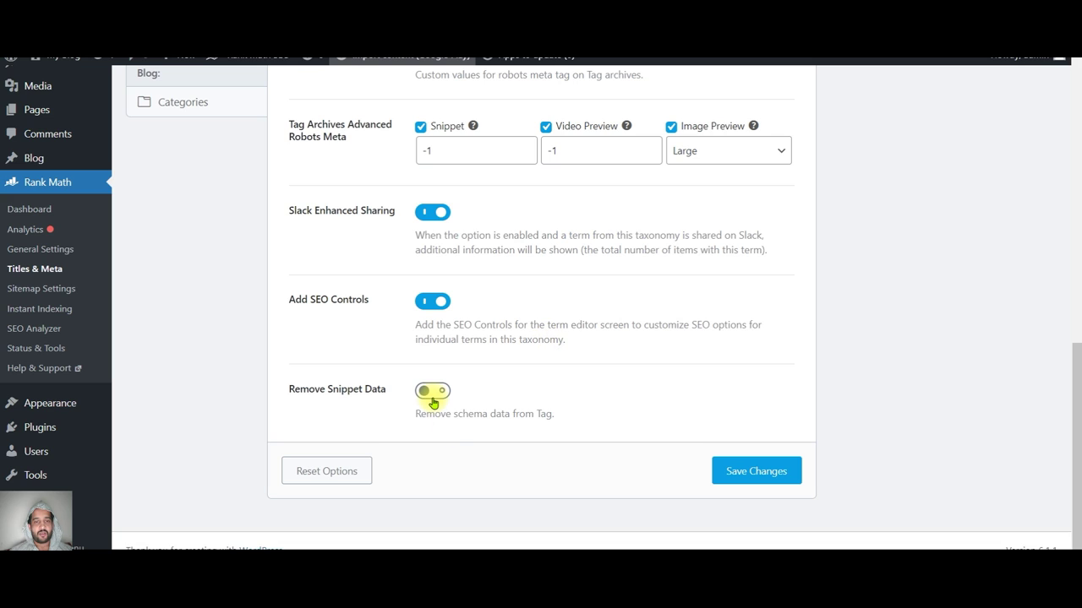
{"action": "left_click", "coordinate": [771, 474]}
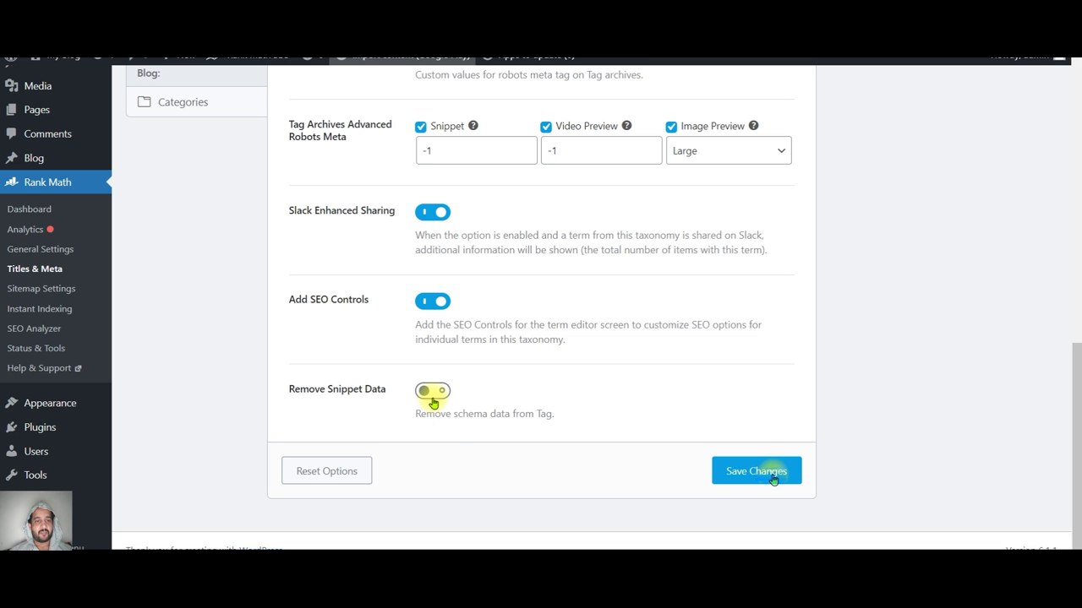
{"action": "left_click", "coordinate": [432, 397]}
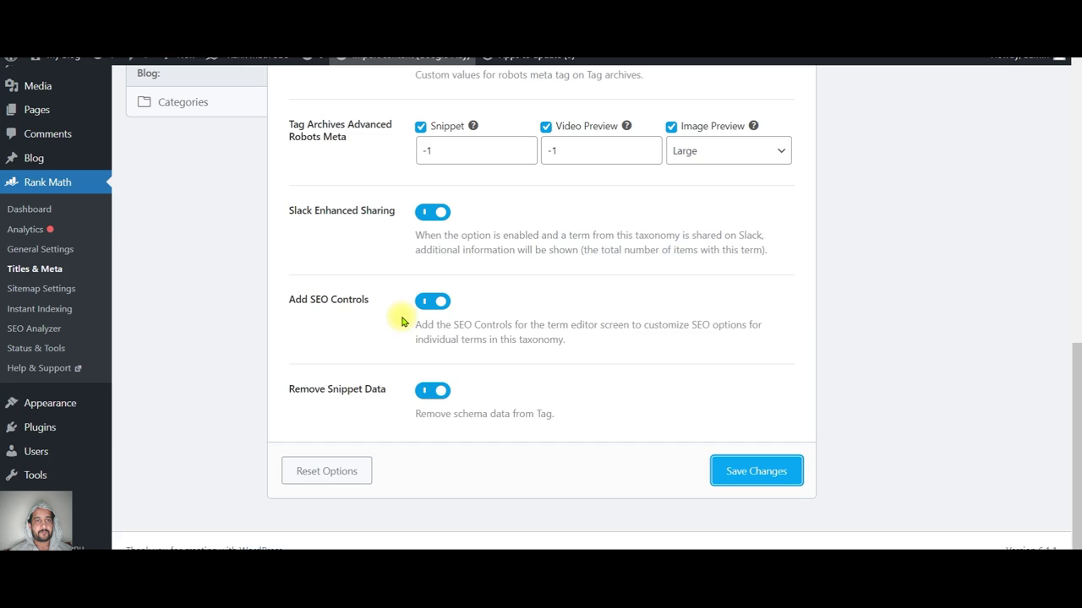
{"action": "scroll", "coordinate": [355, 326], "scroll_direction": "down", "scroll_amount": 3}
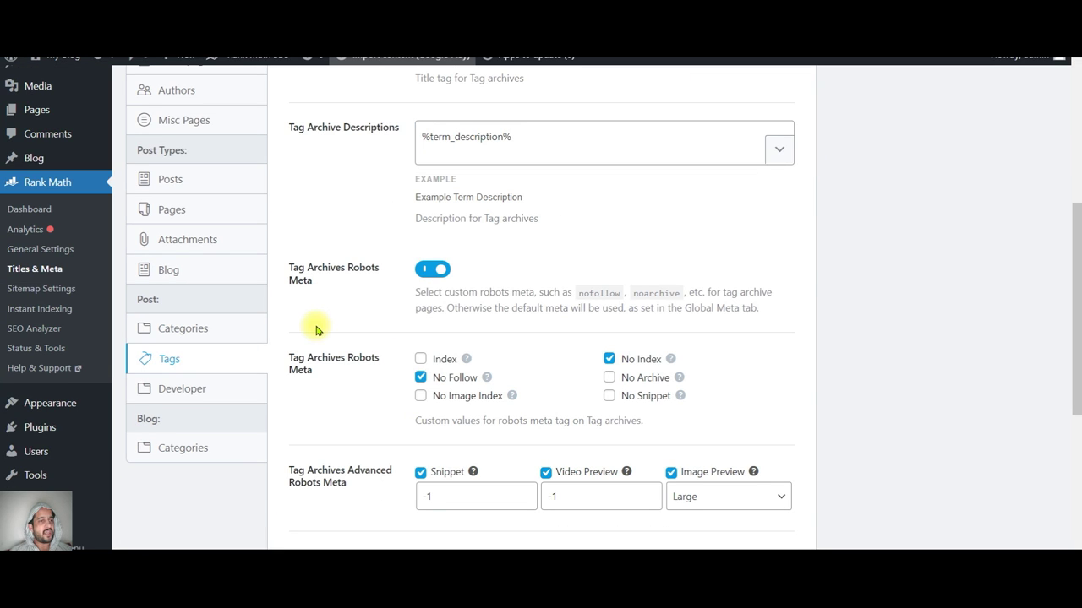
Open Rank Math's Sitemap Settings and examine the General options for links, images, exclusions and search engine pings.
{"action": "left_click", "coordinate": [61, 289]}
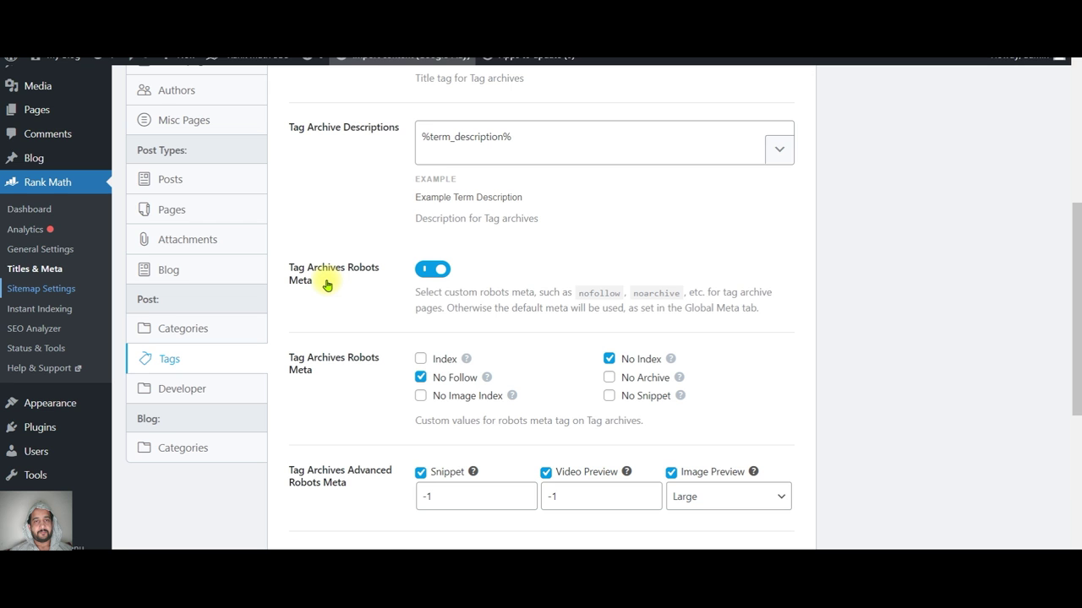
{"action": "scroll", "coordinate": [326, 282], "scroll_direction": "down", "scroll_amount": 3}
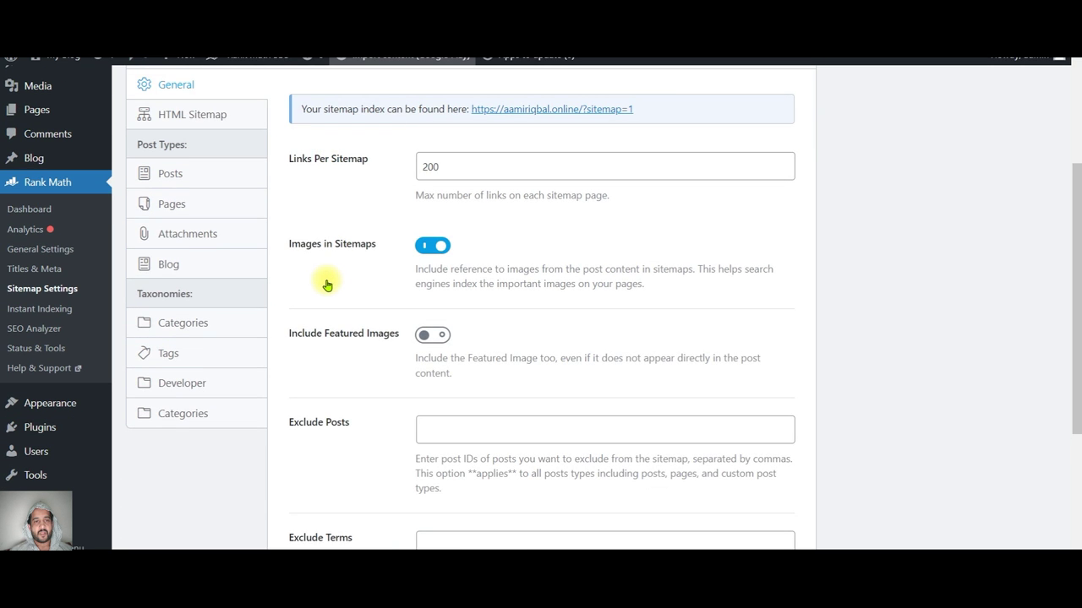
{"action": "scroll", "coordinate": [450, 345], "scroll_direction": "down", "scroll_amount": 3}
{"action": "scroll", "coordinate": [449, 342], "scroll_direction": "up", "scroll_amount": 3}
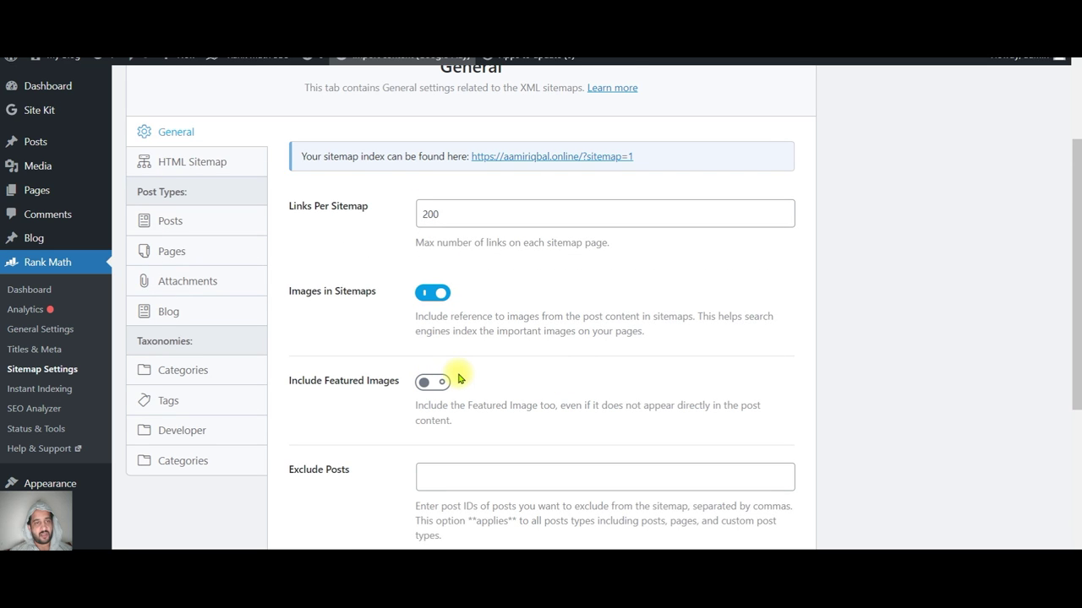
{"action": "scroll", "coordinate": [459, 377], "scroll_direction": "down", "scroll_amount": 3}
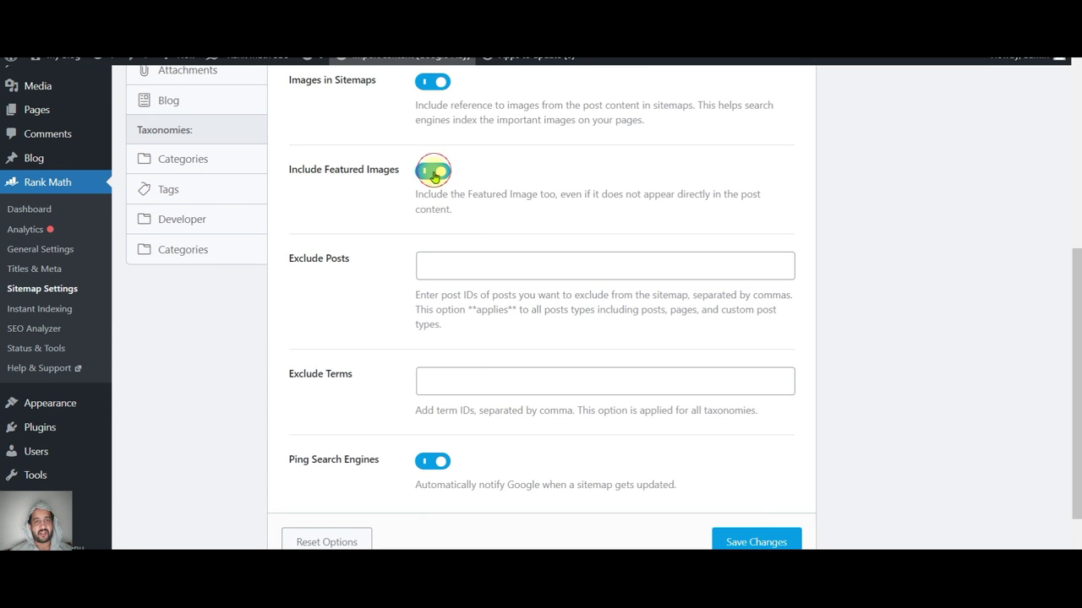
{"action": "scroll", "coordinate": [495, 313], "scroll_direction": "down", "scroll_amount": 1}
{"action": "scroll", "coordinate": [495, 319], "scroll_direction": "up", "scroll_amount": 3}
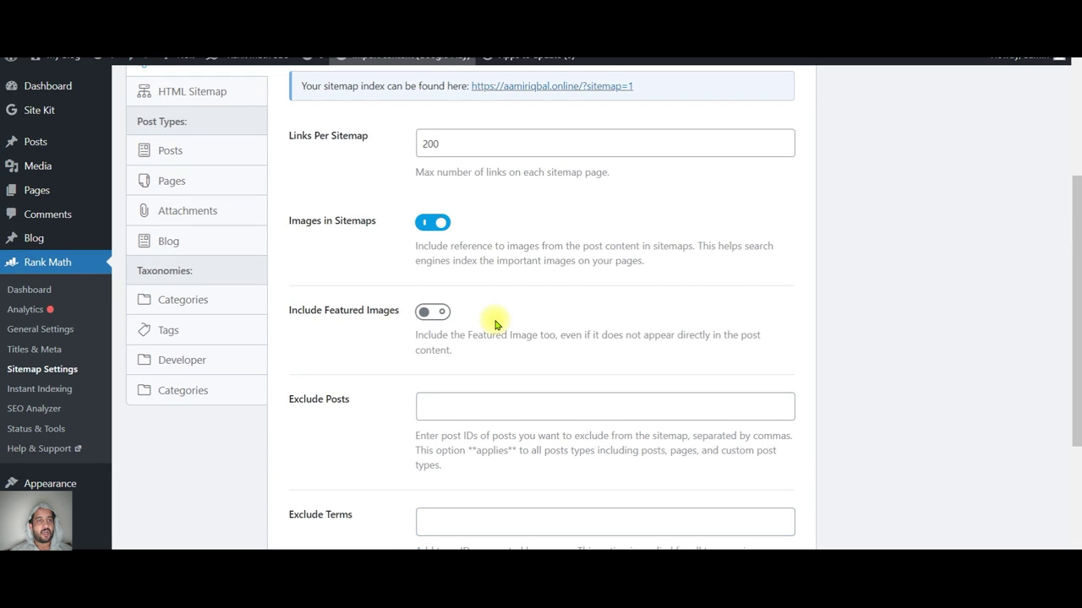
Check the sitemap inclusion options for Posts, Pages, Attachments, Blog and Categories.
{"action": "left_click", "coordinate": [230, 158]}
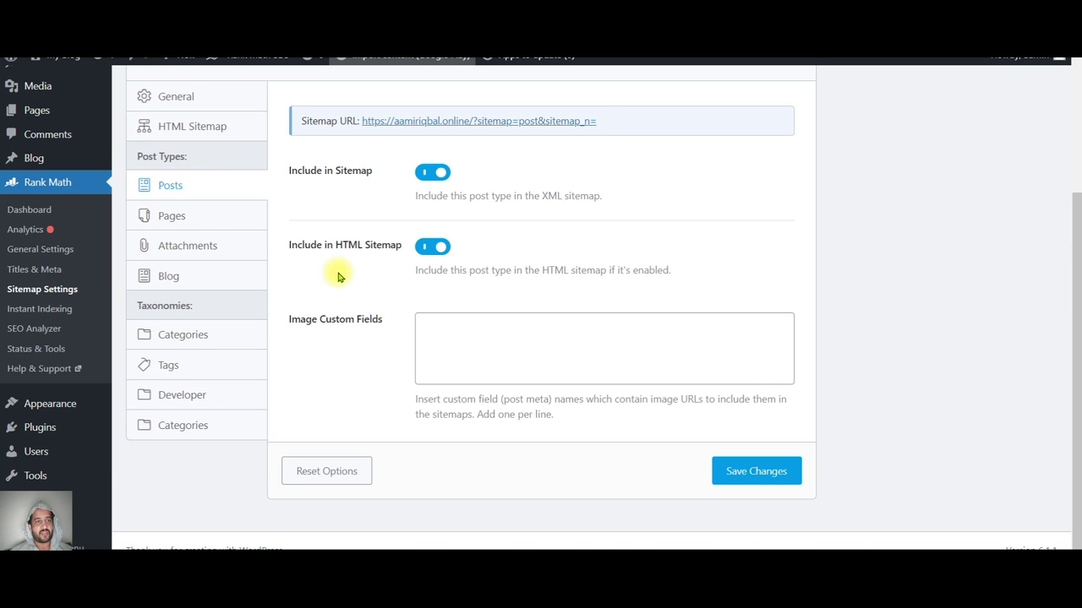
{"action": "left_click", "coordinate": [243, 209]}
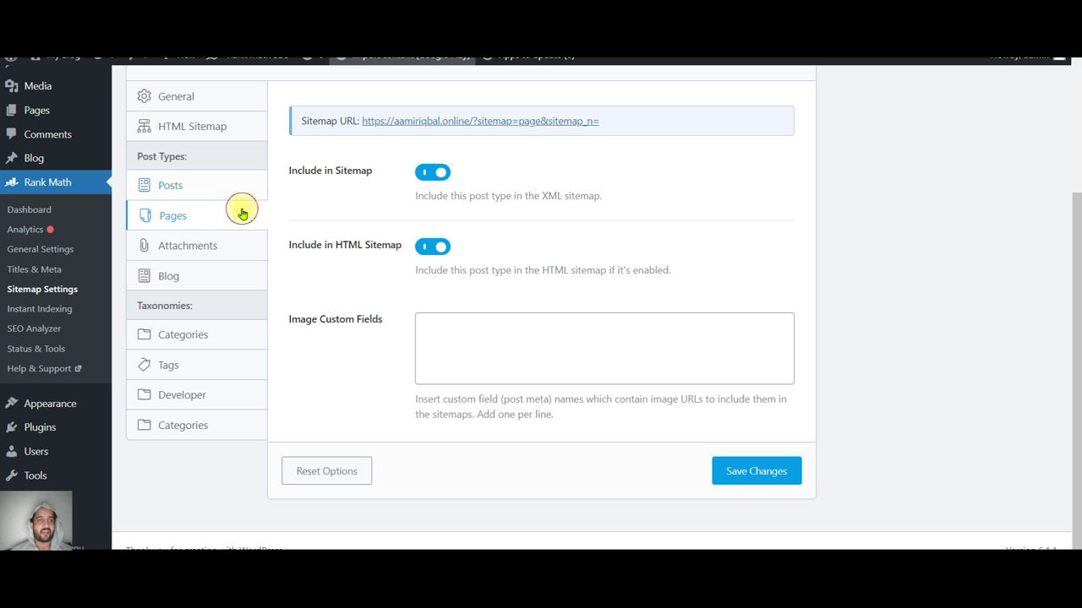
{"action": "left_click", "coordinate": [233, 245]}
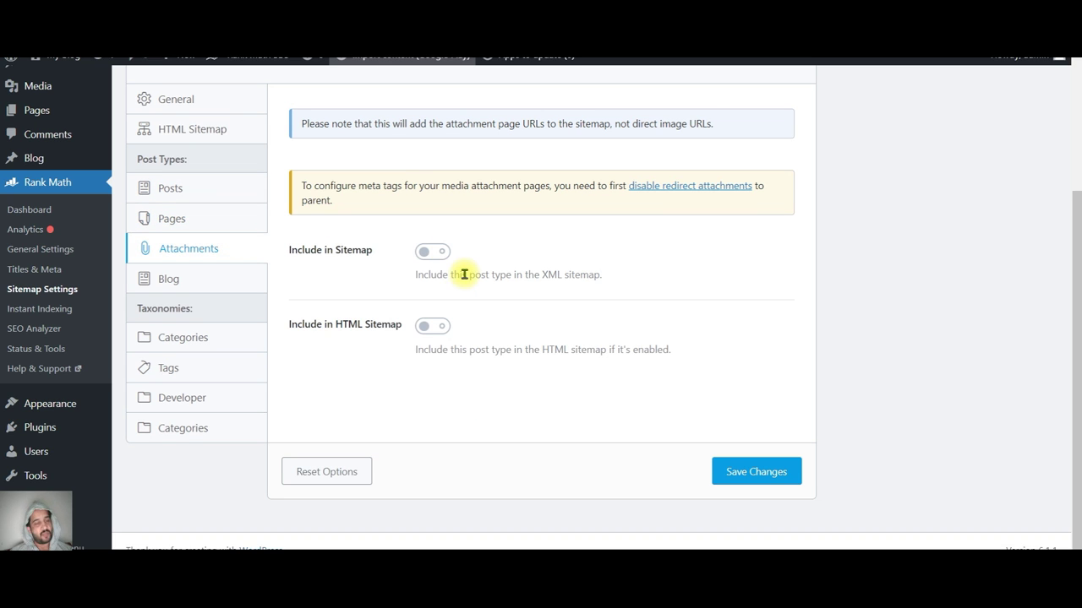
{"action": "left_click", "coordinate": [246, 292]}
{"action": "left_click", "coordinate": [234, 328]}
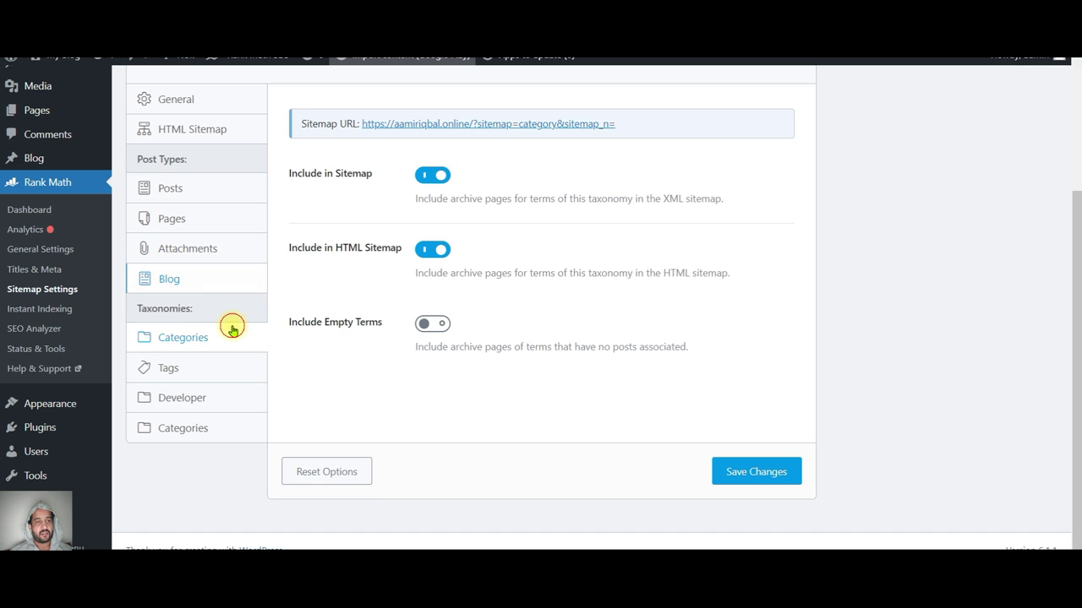
Check the sitemap options for the Categories, Tags and Developer taxonomies and save the changes.
{"action": "left_click", "coordinate": [432, 326]}
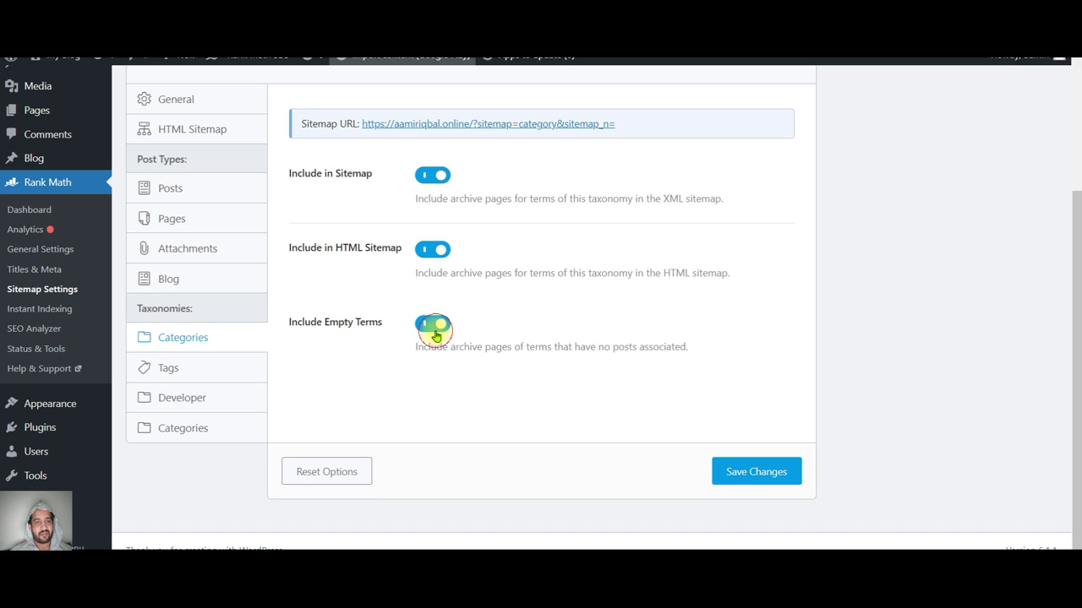
{"action": "left_click", "coordinate": [432, 323]}
{"action": "left_click", "coordinate": [232, 368]}
{"action": "left_click", "coordinate": [221, 399]}
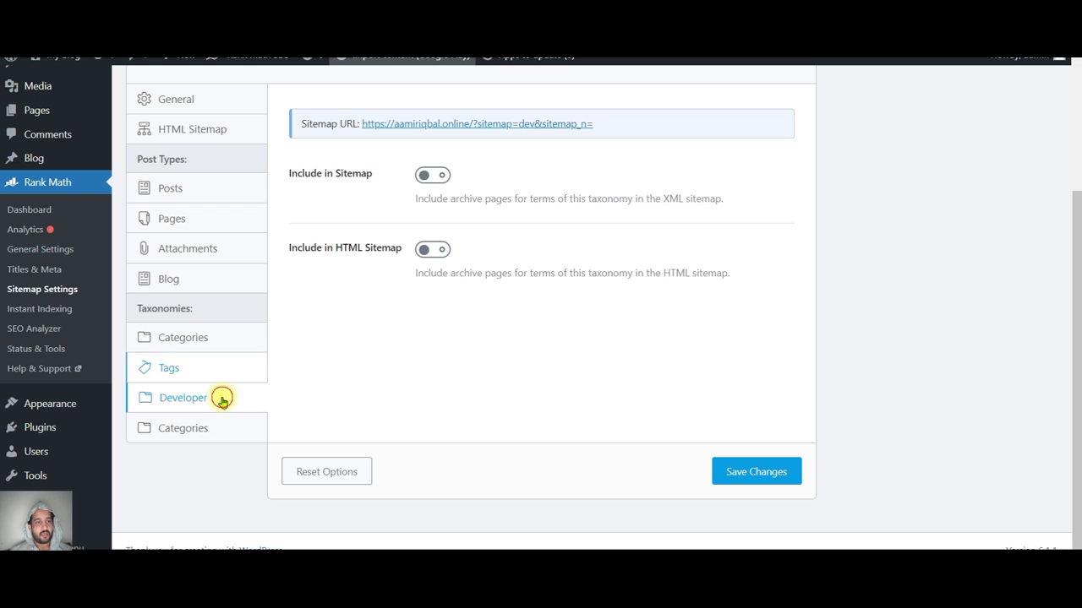
{"action": "left_click", "coordinate": [217, 433]}
{"action": "left_click", "coordinate": [756, 469]}
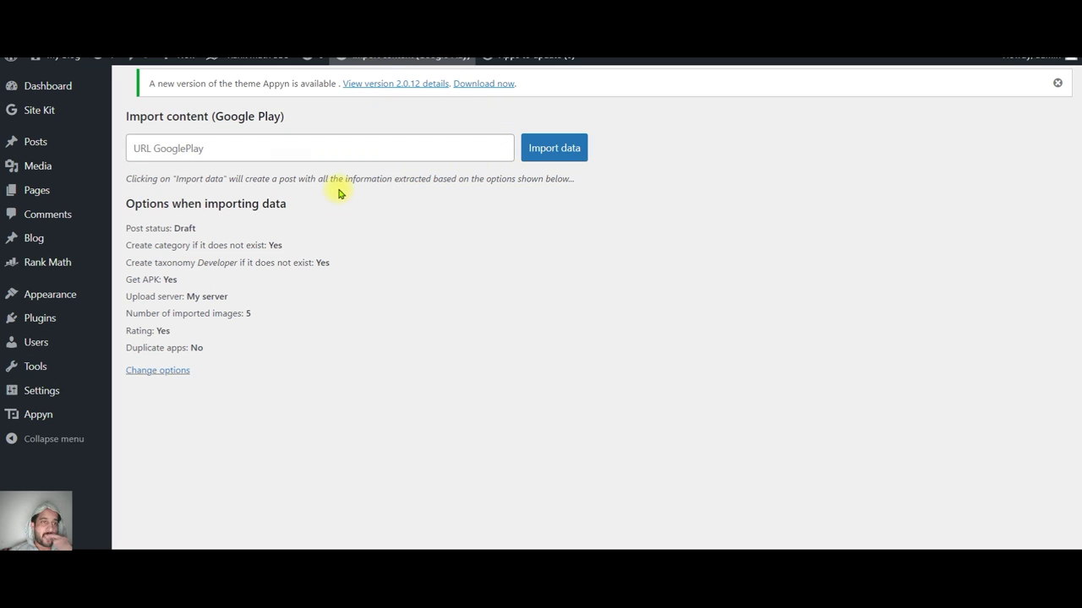
Look through the Appyn theme's Single, Content importer, Version history and Sidebar options.
{"action": "left_click", "coordinate": [149, 148]}
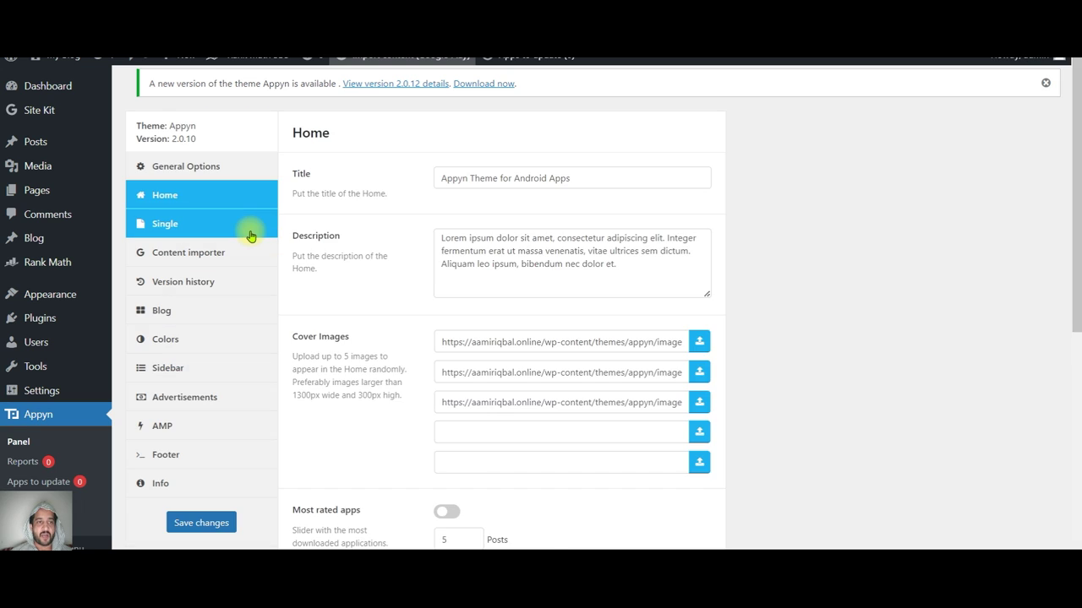
{"action": "left_click", "coordinate": [249, 235]}
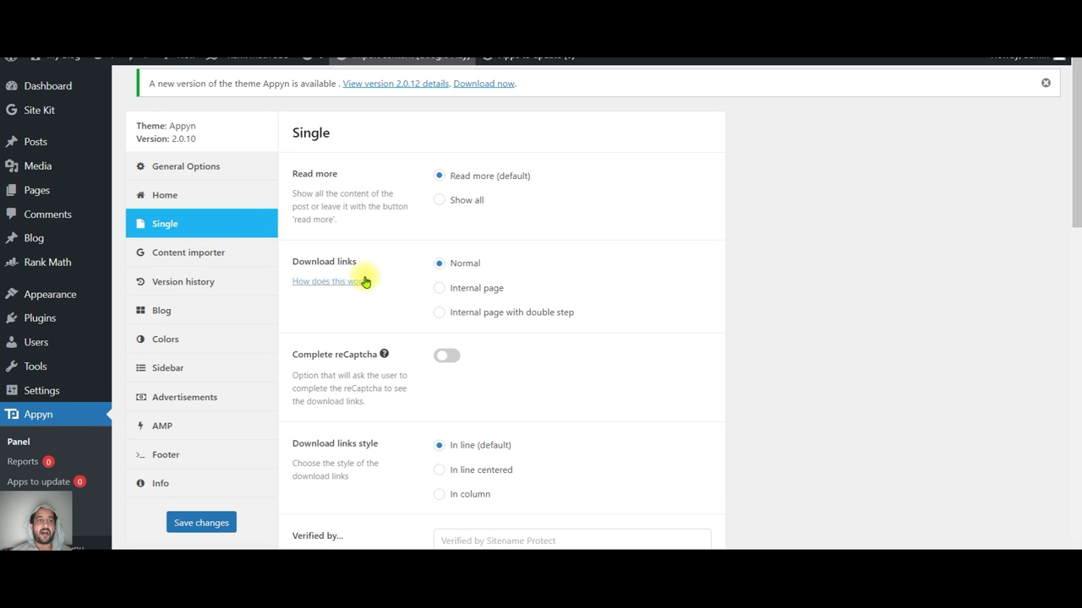
{"action": "left_click", "coordinate": [251, 258]}
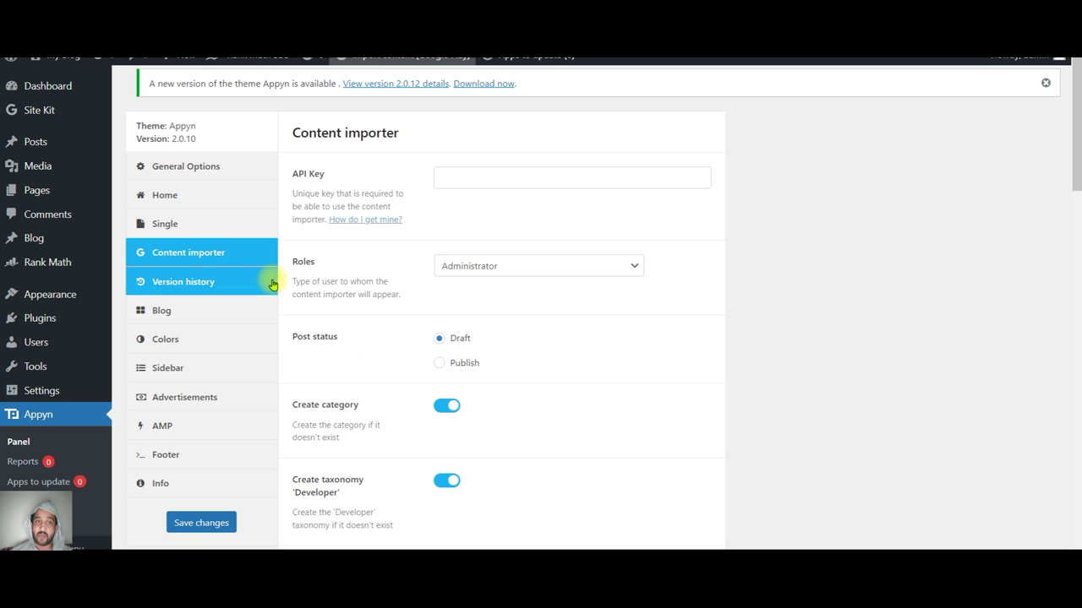
{"action": "left_click", "coordinate": [223, 288]}
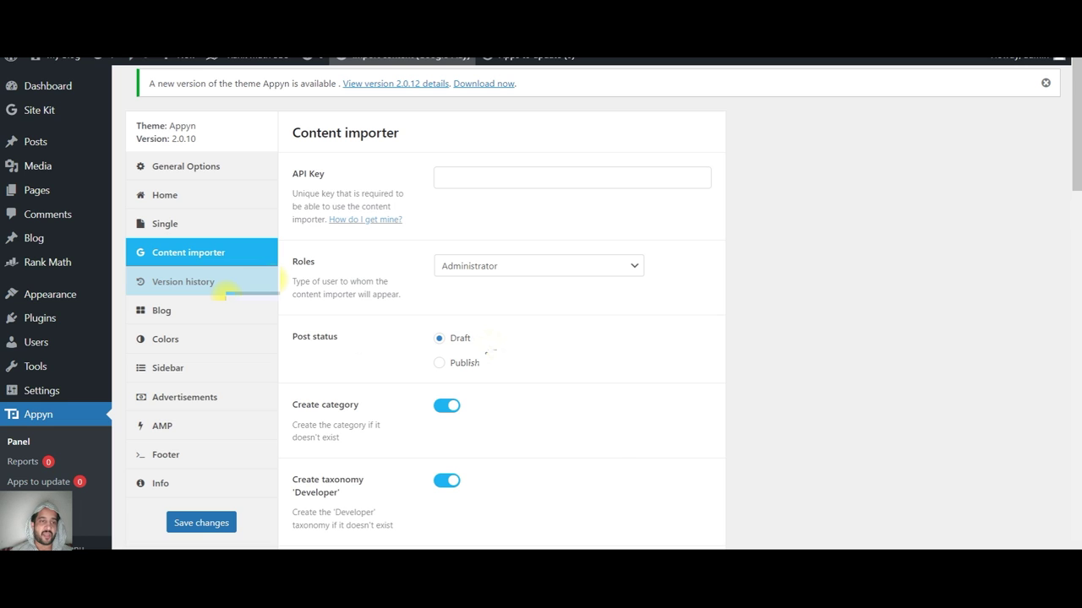
{"action": "left_click", "coordinate": [203, 367]}
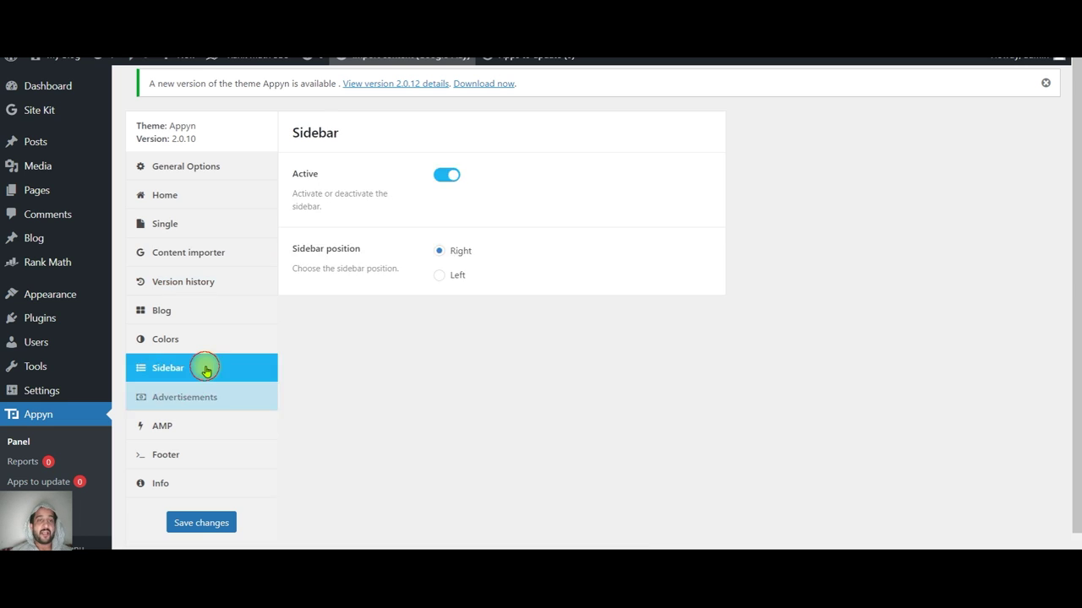
{"action": "left_click", "coordinate": [445, 175]}
{"action": "left_click", "coordinate": [445, 175]}
{"action": "scroll", "coordinate": [296, 377], "scroll_direction": "down", "scroll_amount": 1}
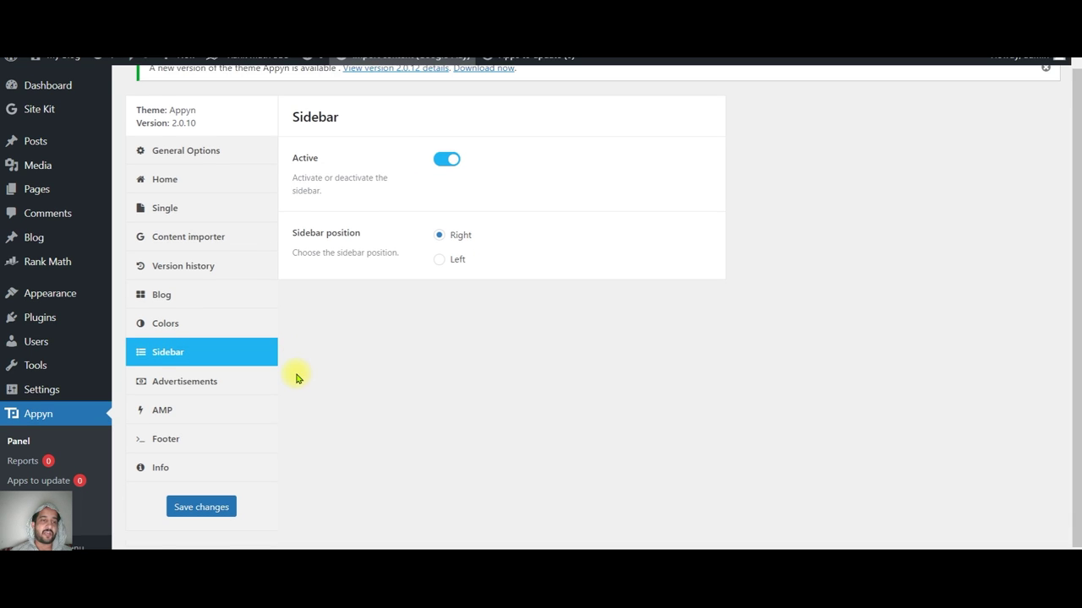
Try enabling AMP in the Appyn theme, examine its analytics, code and ad fields, and disable it again.
{"action": "left_click", "coordinate": [233, 403]}
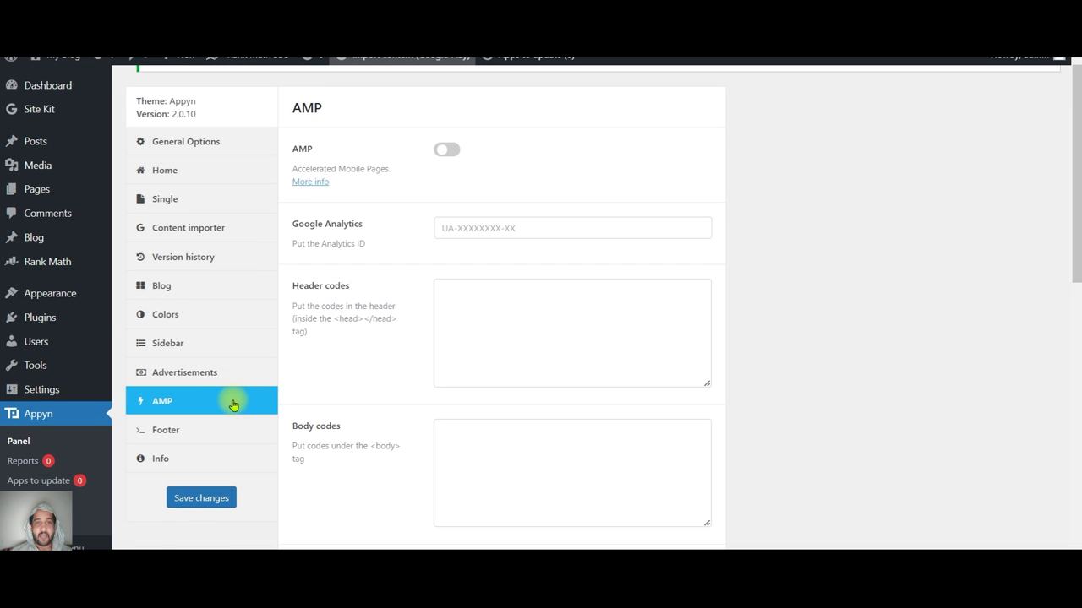
{"action": "left_click", "coordinate": [450, 148]}
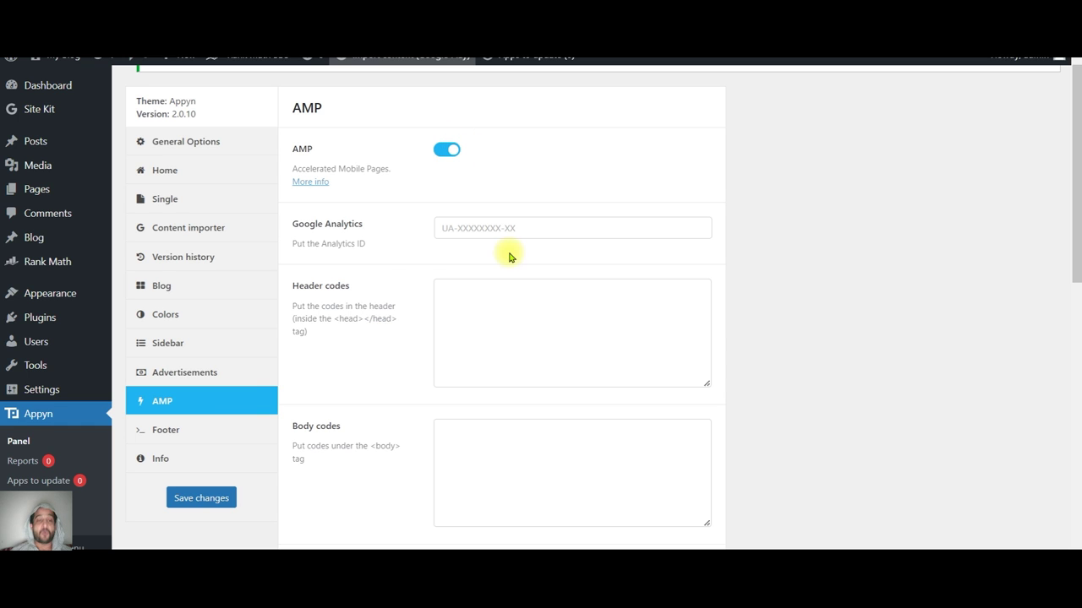
{"action": "scroll", "coordinate": [423, 255], "scroll_direction": "down", "scroll_amount": 3}
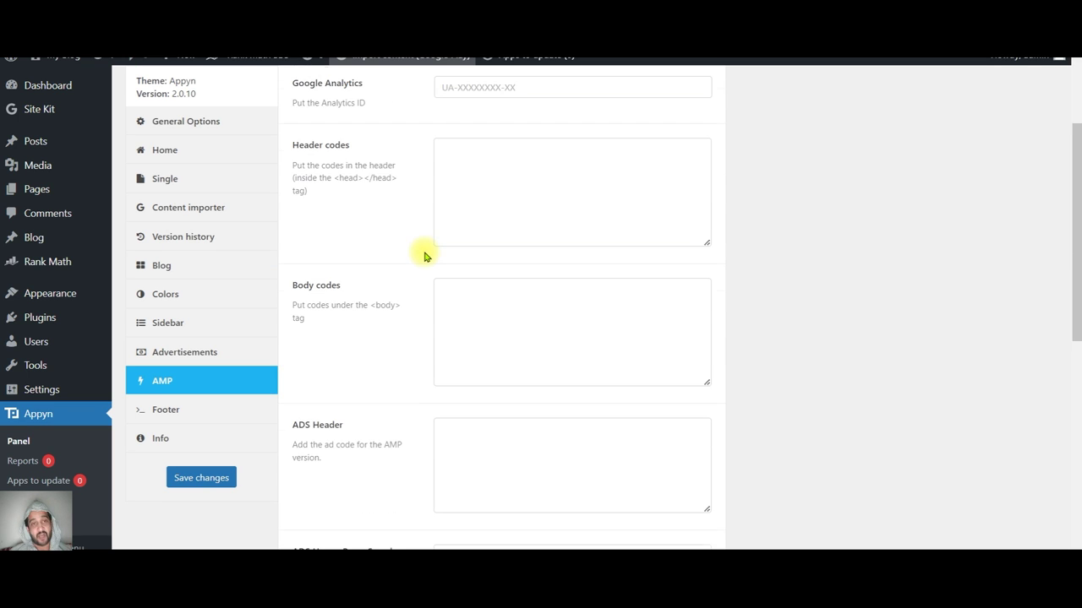
{"action": "scroll", "coordinate": [420, 251], "scroll_direction": "up", "scroll_amount": 3}
{"action": "left_click", "coordinate": [447, 181]}
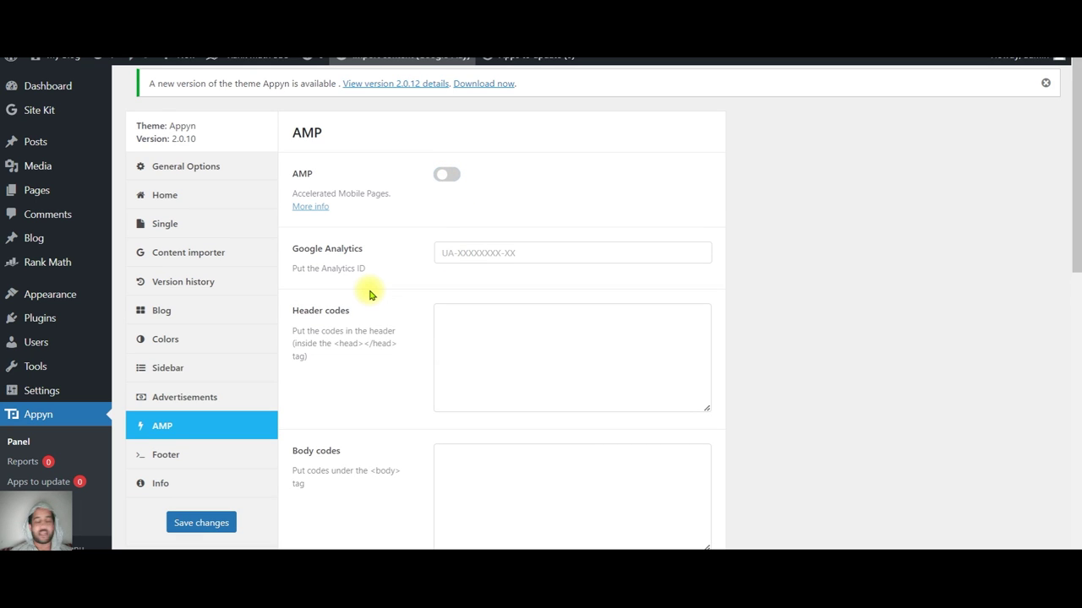
Clear the default footer text in the Appyn theme's Footer options and save the changes.
{"action": "scroll", "coordinate": [369, 291], "scroll_direction": "down", "scroll_amount": 3}
{"action": "left_click", "coordinate": [262, 420]}
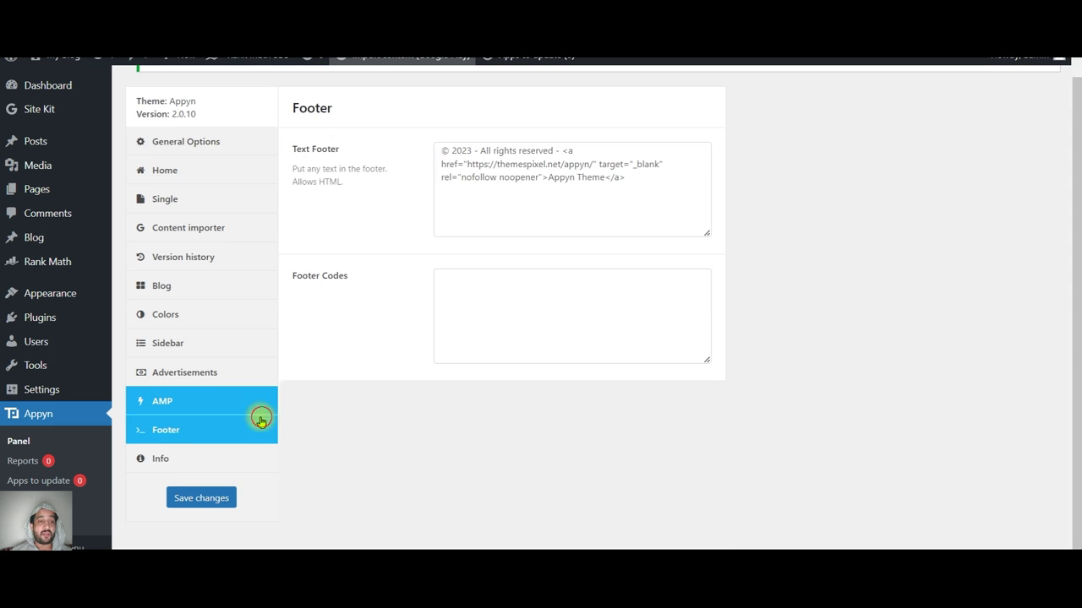
{"action": "left_click_drag", "start_coordinate": [643, 188], "coordinate": [355, 128]}
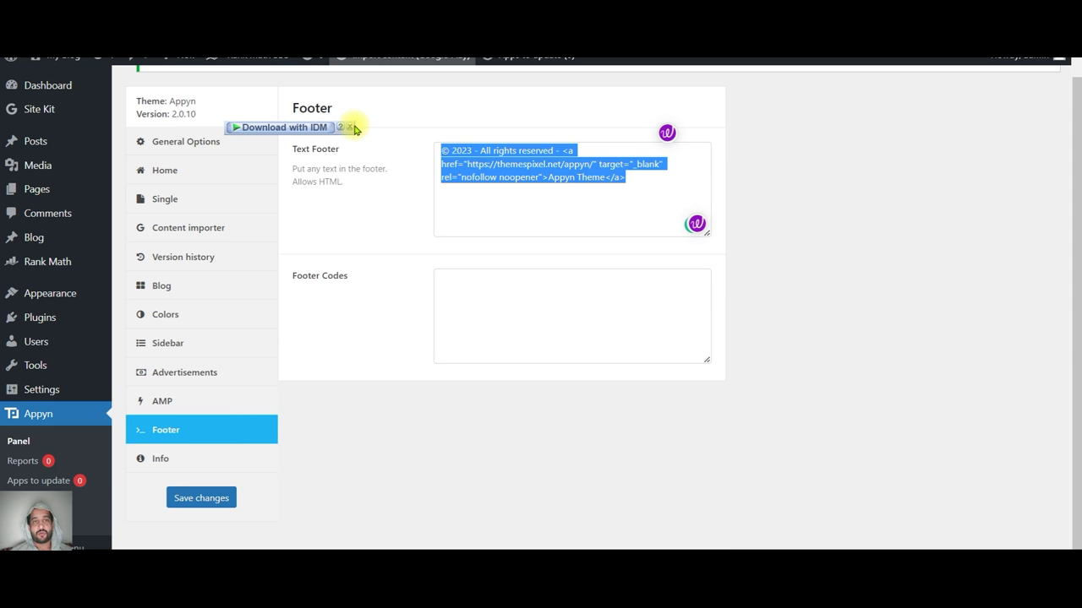
{"action": "key", "text": "BackSpace"}
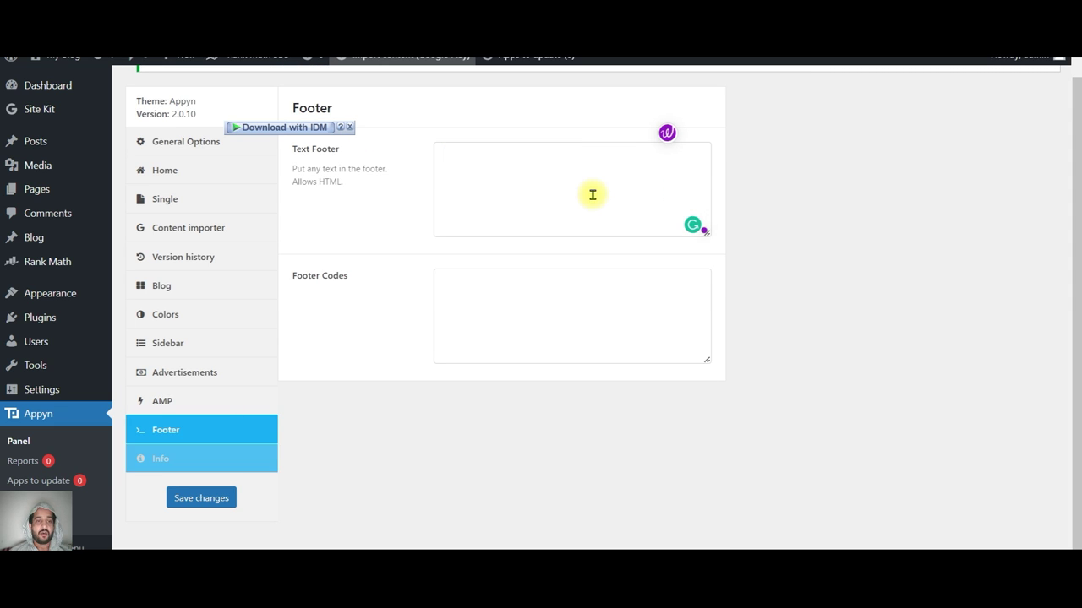
{"action": "left_click", "coordinate": [186, 500]}
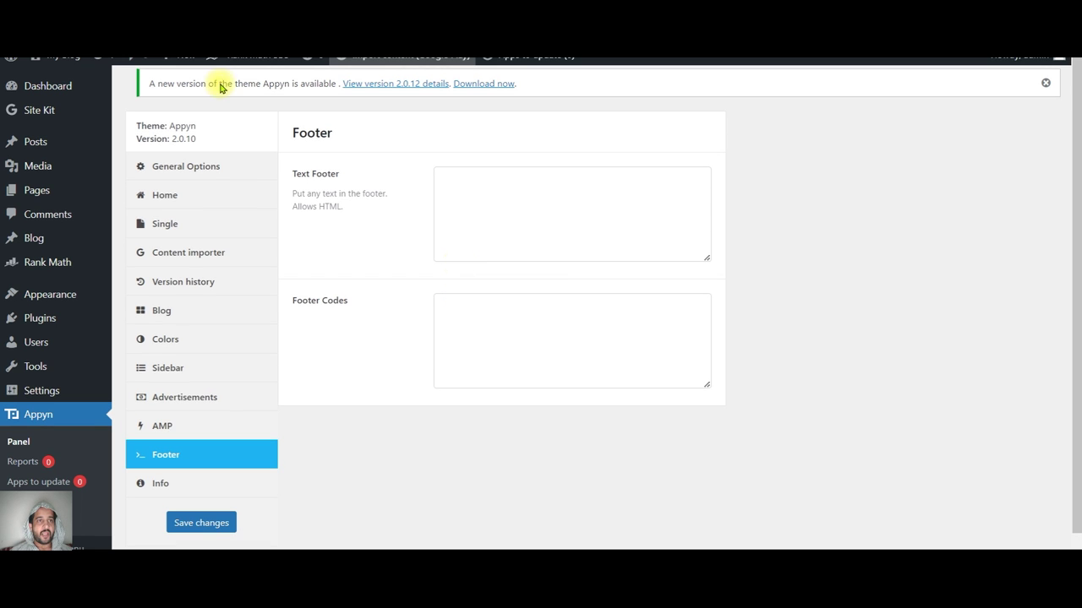
Give the new post the title "Attack Hole - Black Hole Games", copied from the game's Google Play page.
{"action": "mouse_move", "coordinate": [186, 58]}
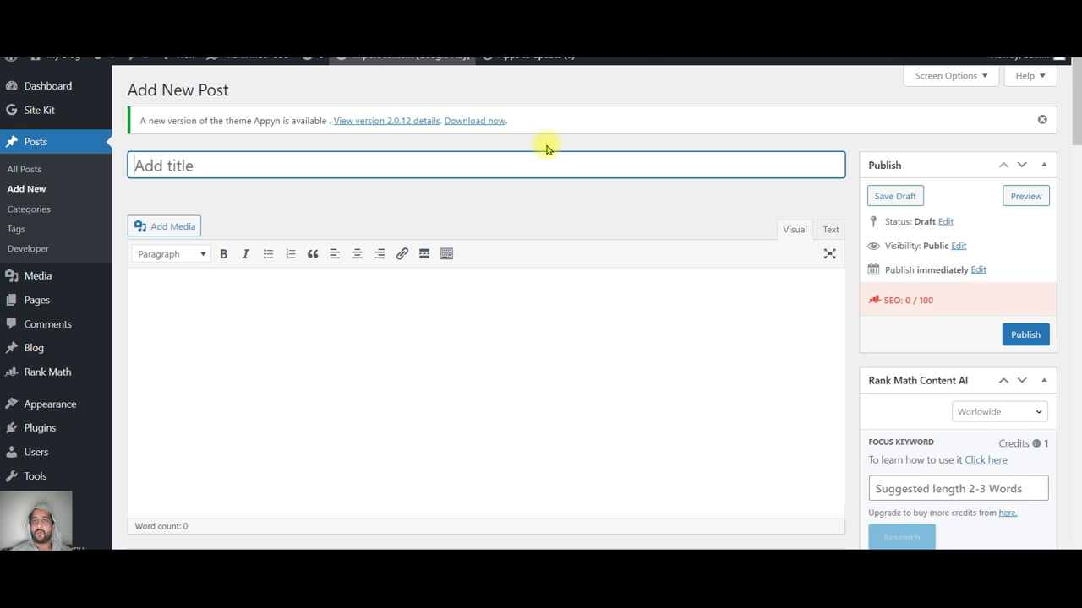
{"action": "left_click", "coordinate": [625, 52]}
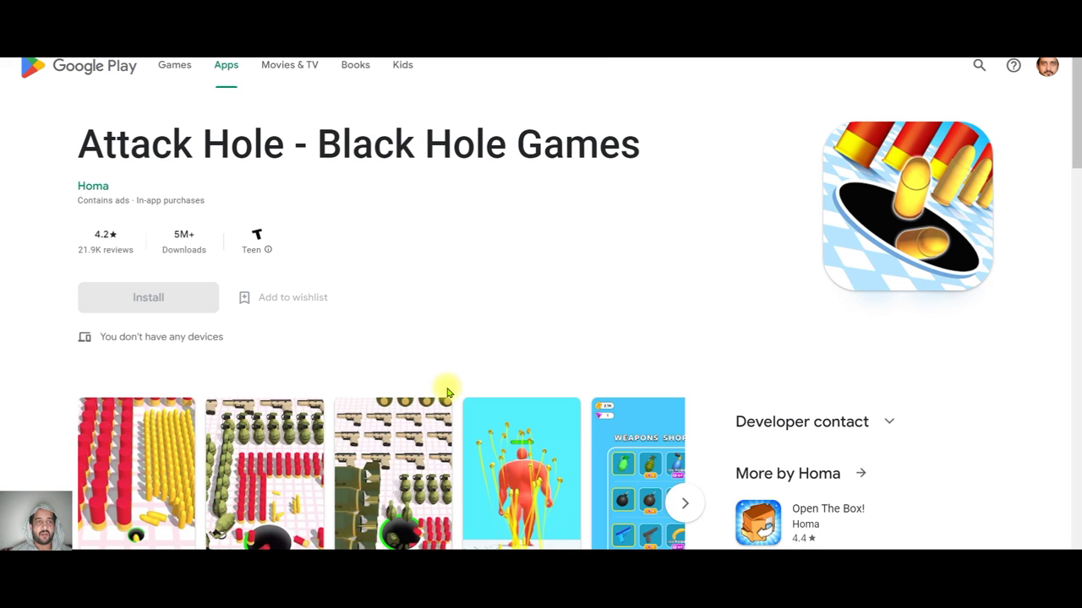
{"action": "left_click_drag", "start_coordinate": [77, 147], "coordinate": [632, 133]}
{"action": "key", "text": "ctrl+c"}
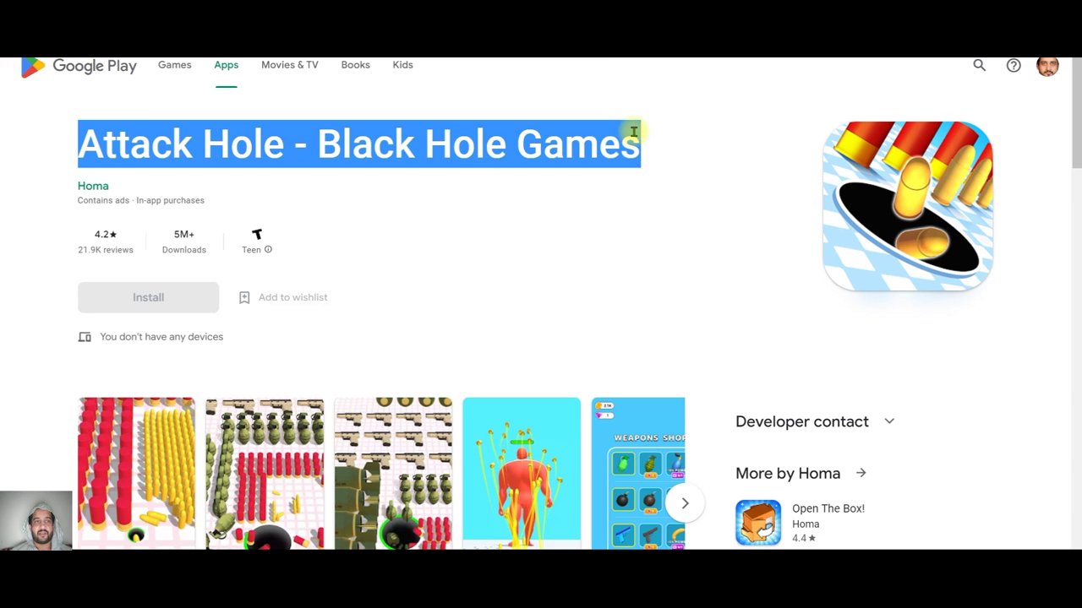
{"action": "left_click", "coordinate": [313, 51]}
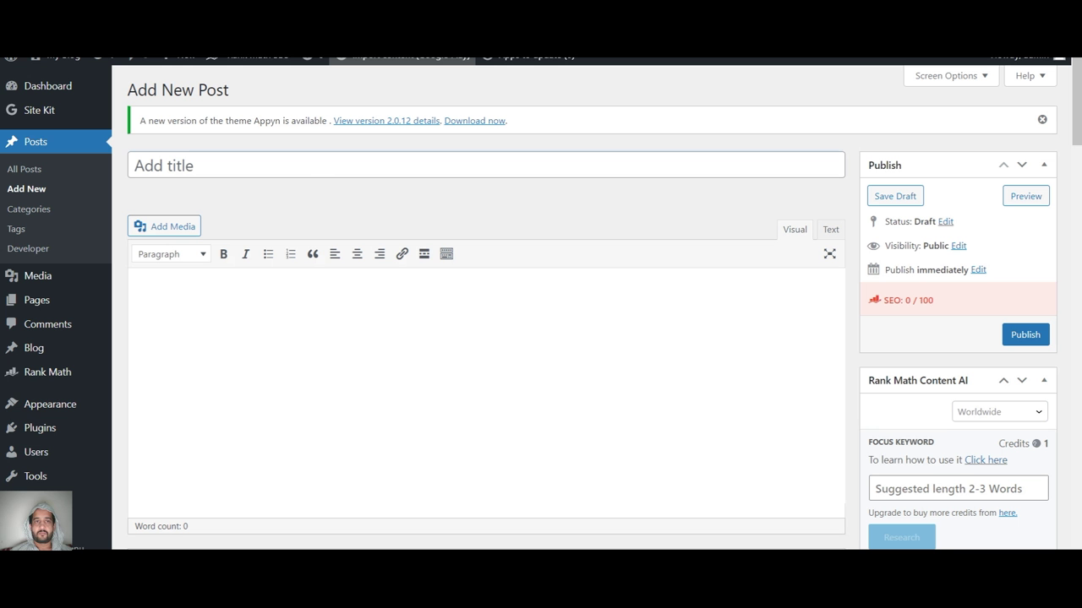
{"action": "left_click", "coordinate": [304, 169]}
{"action": "key", "text": "ctrl+v"}
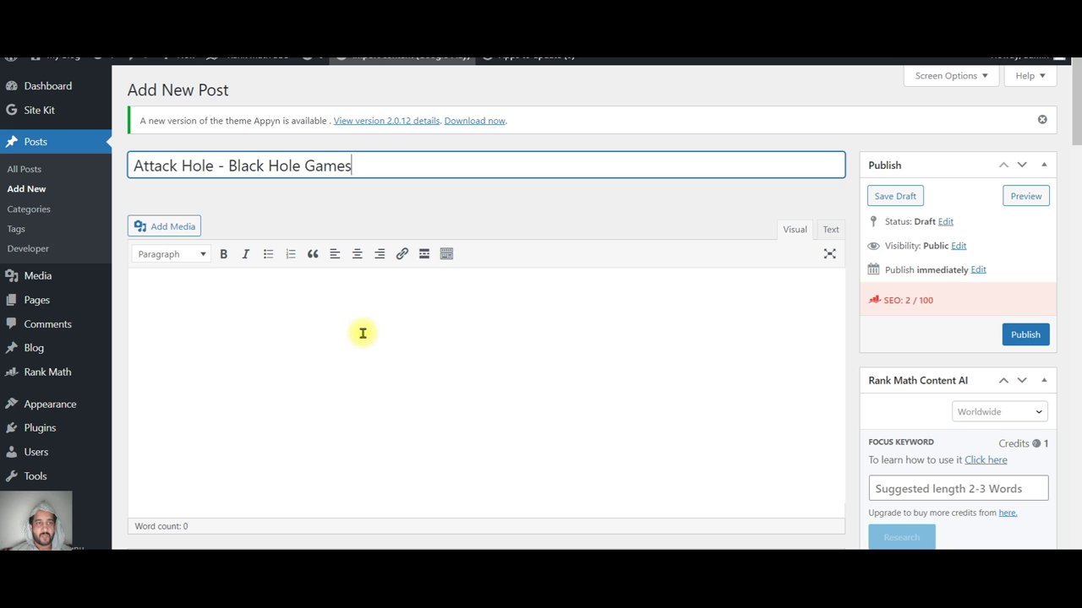
{"action": "left_click", "coordinate": [363, 333]}
Set the post's Rank Math snippet title to "Download Attack Hole - Black Hole Games Mod Apk".
{"action": "scroll", "coordinate": [364, 334], "scroll_direction": "down", "scroll_amount": 3}
{"action": "scroll", "coordinate": [363, 333], "scroll_direction": "down", "scroll_amount": 2}
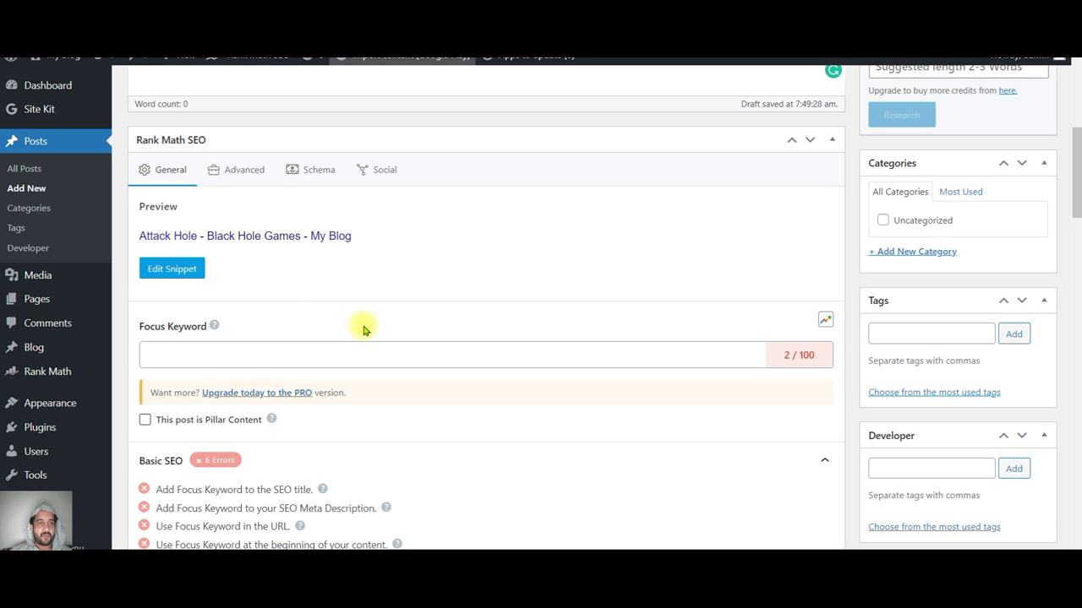
{"action": "left_click", "coordinate": [199, 270]}
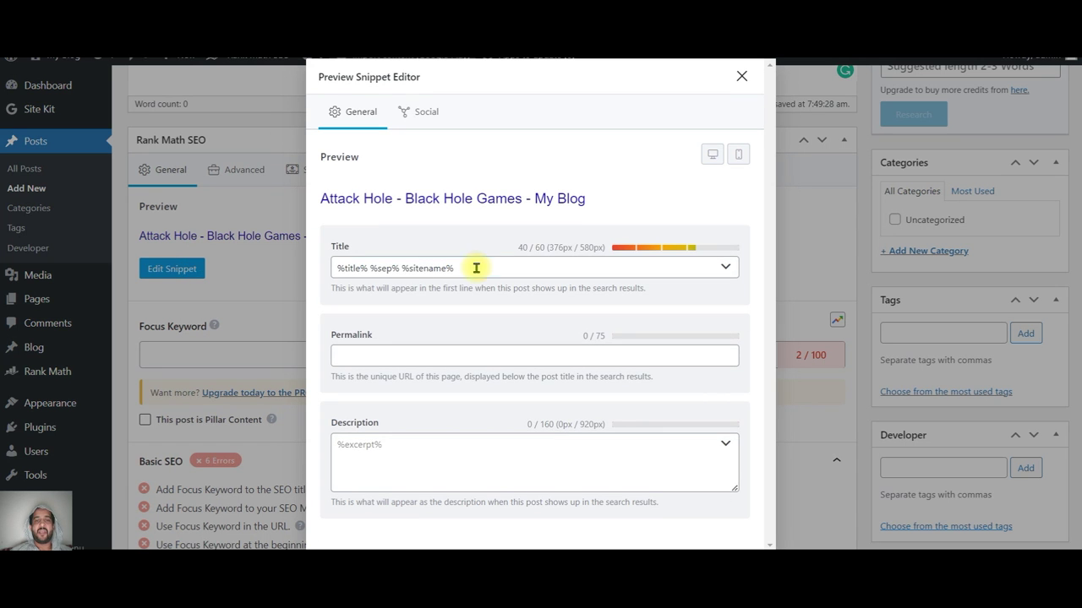
{"action": "left_click_drag", "start_coordinate": [476, 267], "coordinate": [273, 265]}
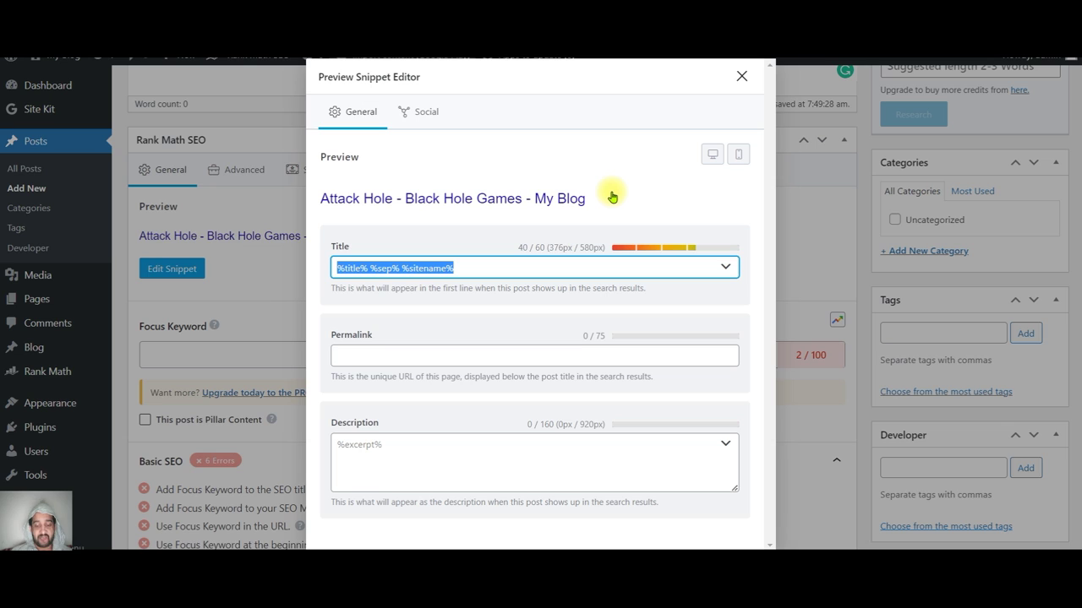
{"action": "type", "text": "Download"}
{"action": "key", "text": "ctrl+v"}
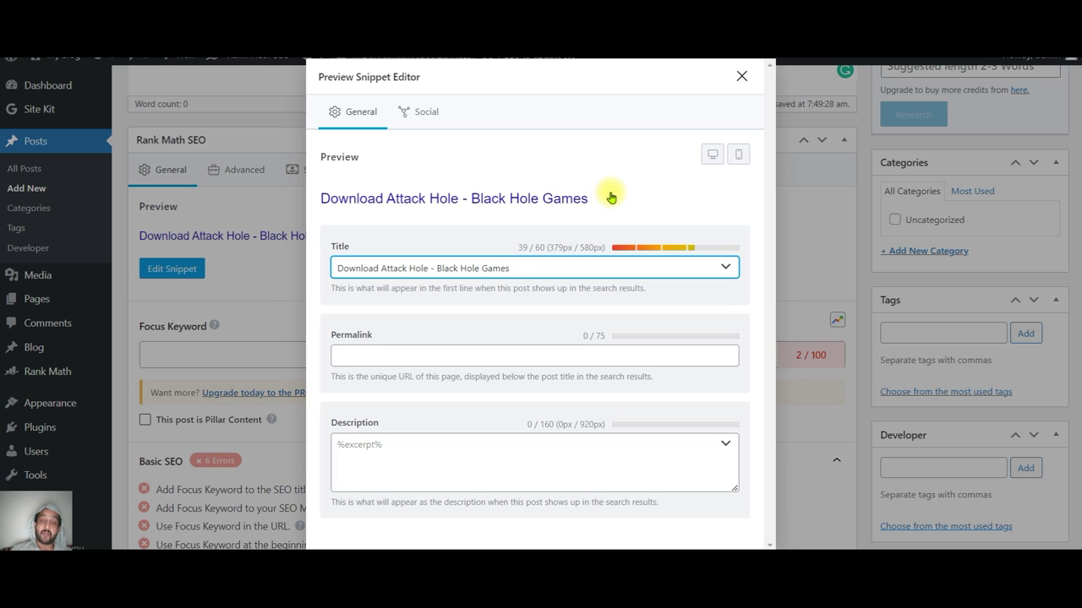
{"action": "type", "text": "Mods Apo"}
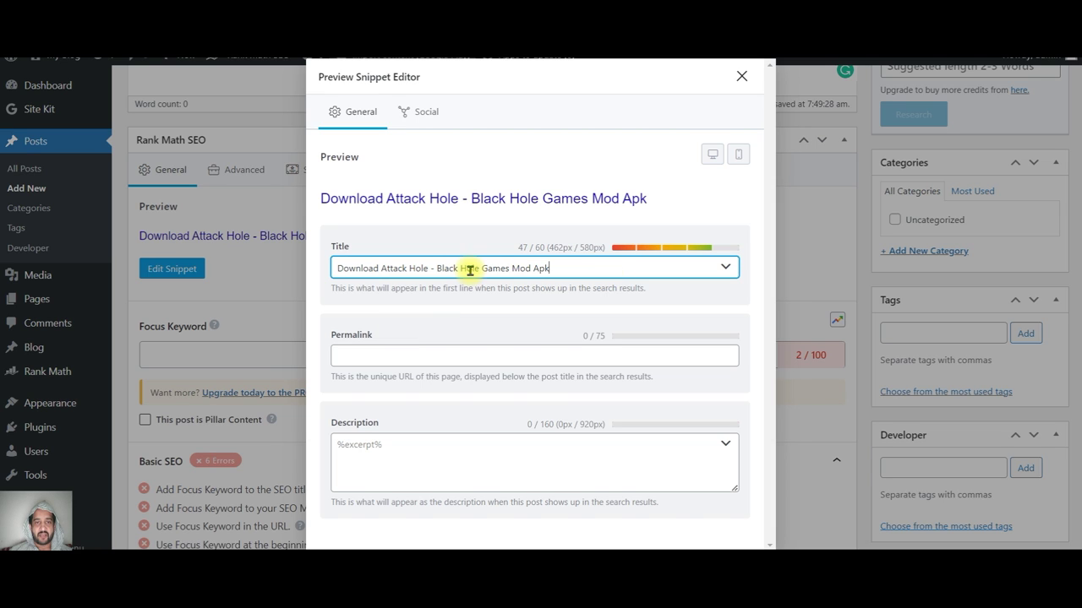
Reuse "Black Hole Games Mod Apk" from the snippet title as the permalink and close the snippet editor.
{"action": "left_click_drag", "start_coordinate": [439, 266], "coordinate": [552, 265]}
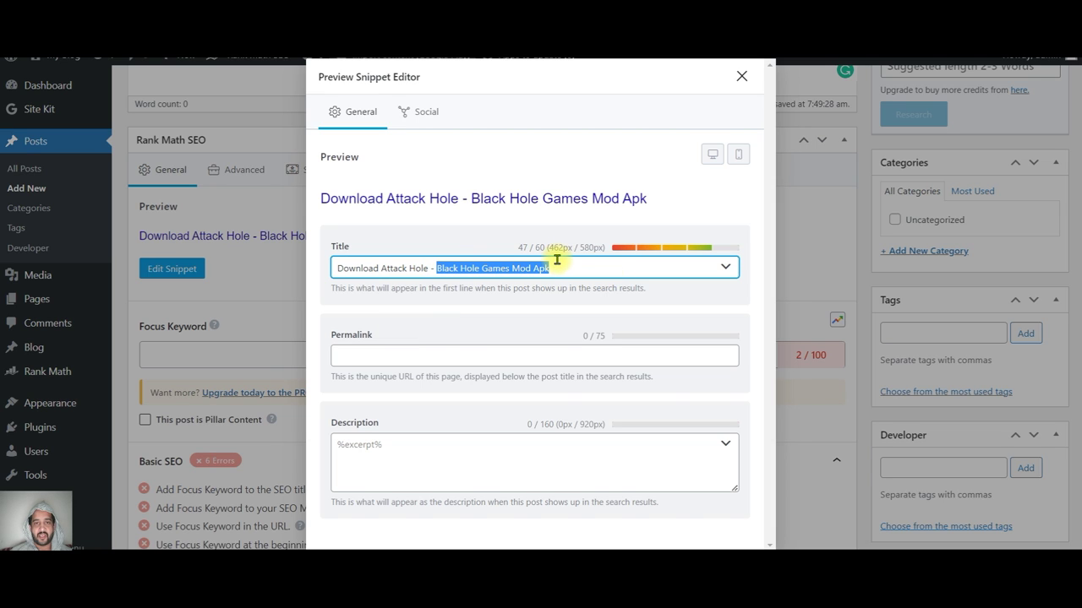
{"action": "key", "text": "ctrl+c"}
{"action": "left_click", "coordinate": [502, 355]}
{"action": "key", "text": "ctrl+v"}
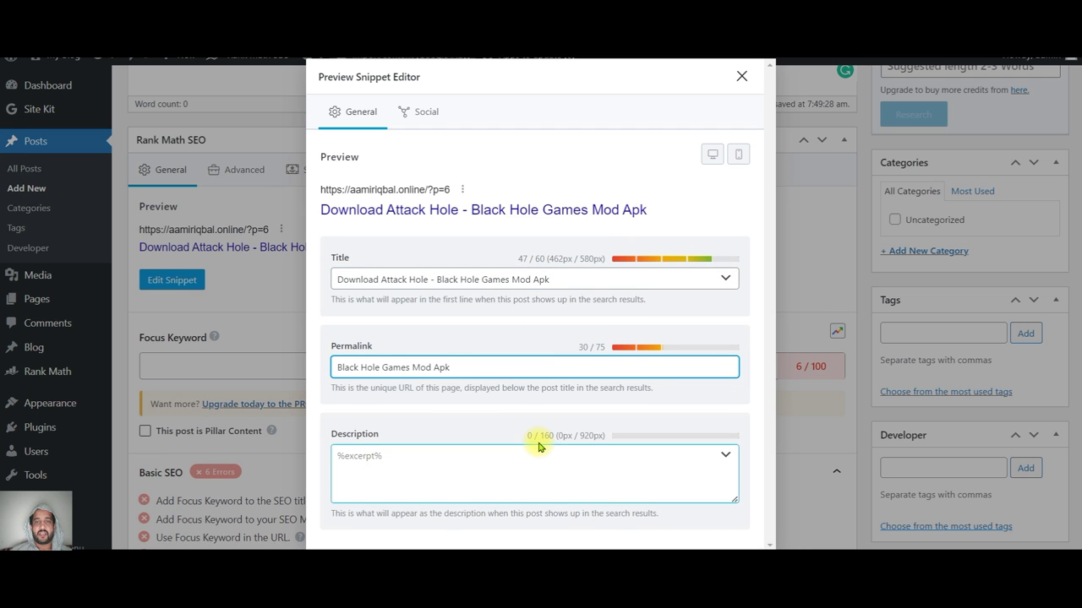
{"action": "left_click", "coordinate": [745, 80]}
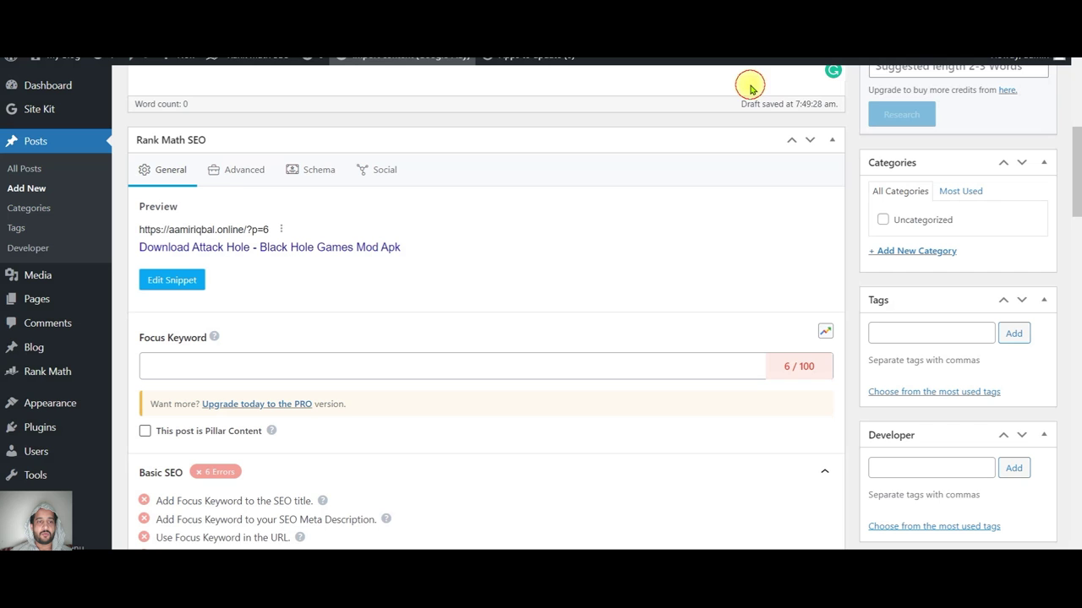
Save the Attack Hole post as a draft.
{"action": "scroll", "coordinate": [583, 287], "scroll_direction": "up", "scroll_amount": 5}
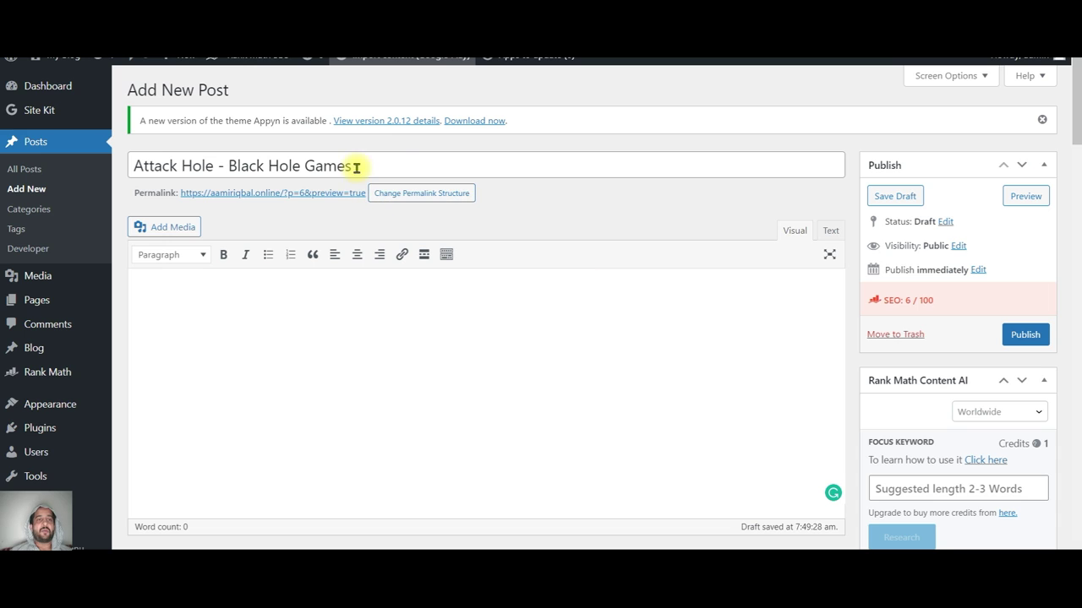
{"action": "left_click_drag", "start_coordinate": [132, 165], "coordinate": [722, 329]}
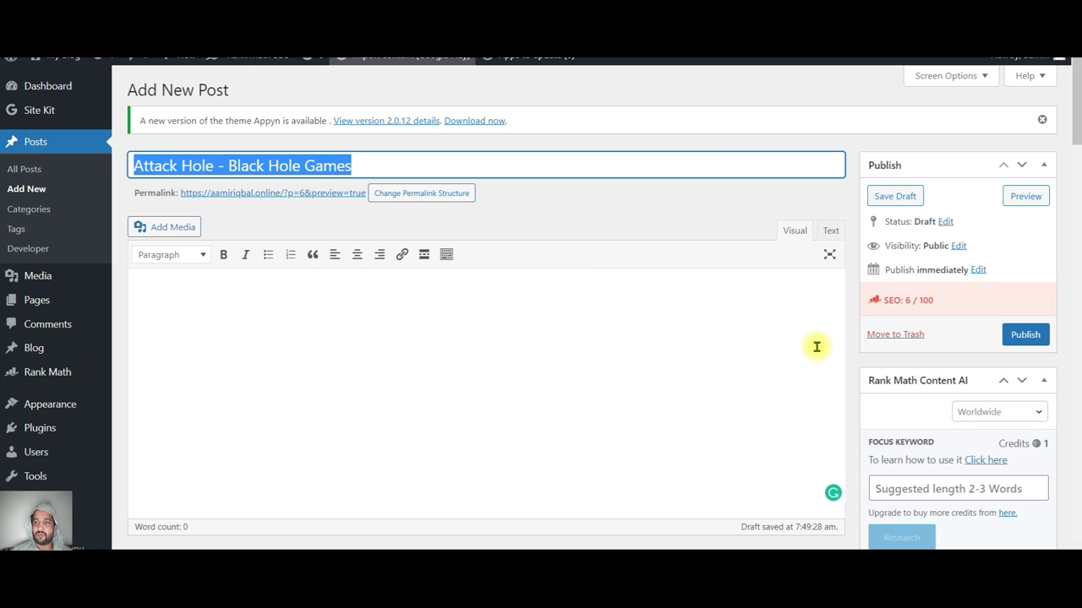
{"action": "left_click", "coordinate": [899, 198]}
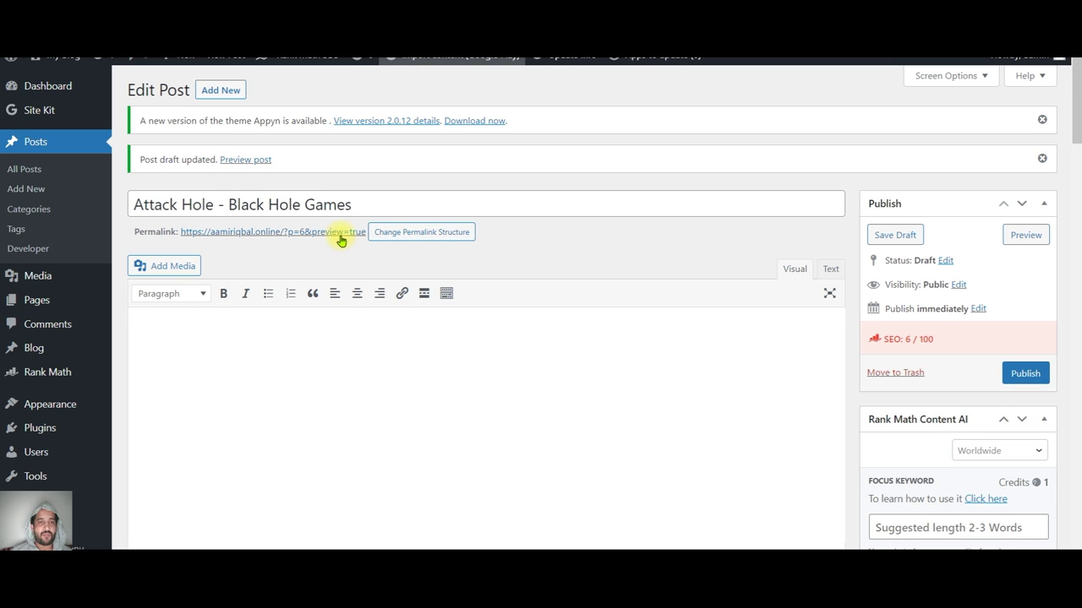
Change the site's permalink structure from the post editor to Post name and save the permalink settings.
{"action": "left_click", "coordinate": [443, 240]}
{"action": "scroll", "coordinate": [338, 421], "scroll_direction": "down", "scroll_amount": 2}
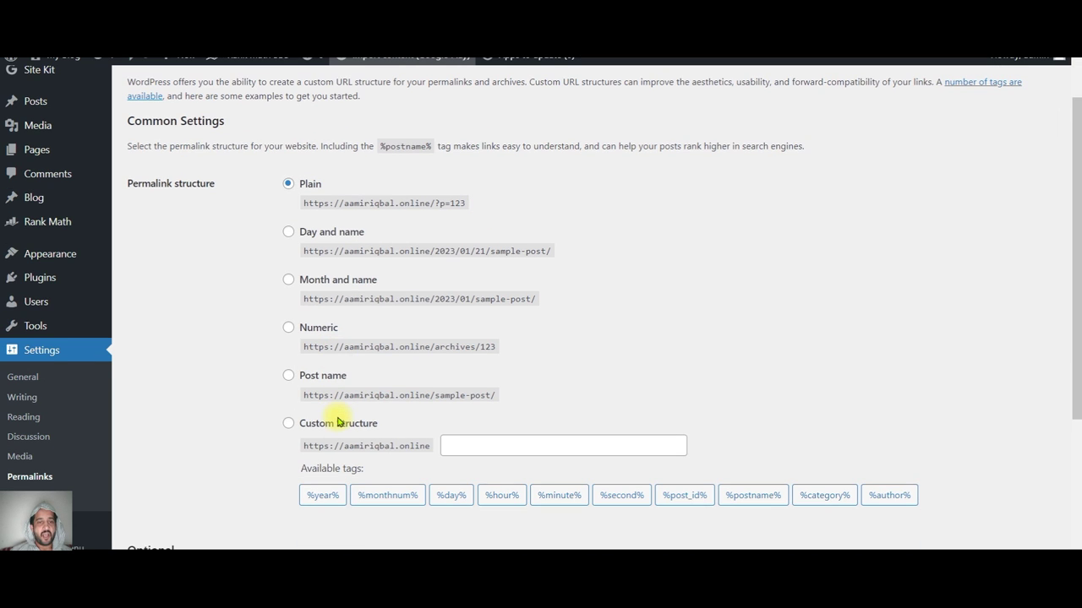
{"action": "left_click", "coordinate": [290, 375]}
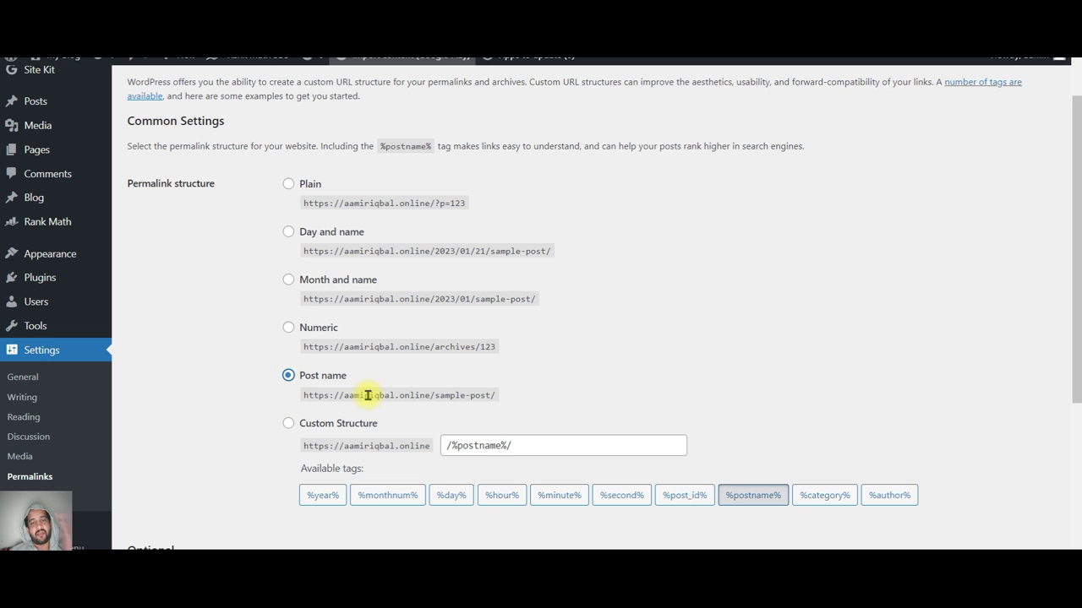
{"action": "scroll", "coordinate": [420, 382], "scroll_direction": "down", "scroll_amount": 3}
{"action": "scroll", "coordinate": [420, 382], "scroll_direction": "down", "scroll_amount": 1}
{"action": "left_click", "coordinate": [193, 497]}
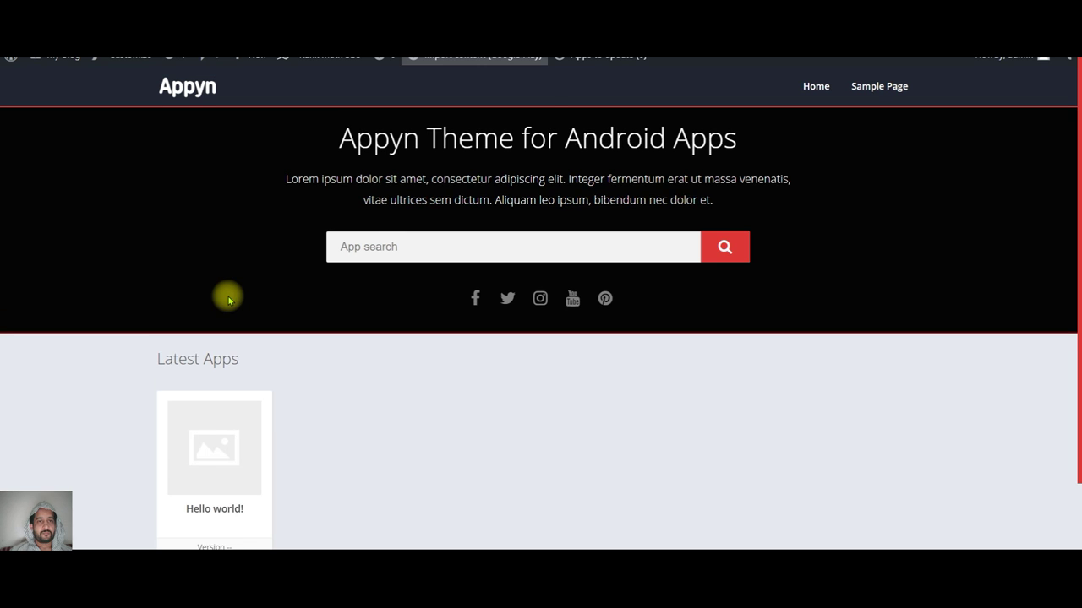
Check the site's homepage, return to the dashboard's list of posts and move the sample "Hello world!" post to the trash.
{"action": "scroll", "coordinate": [253, 295], "scroll_direction": "down", "scroll_amount": 2}
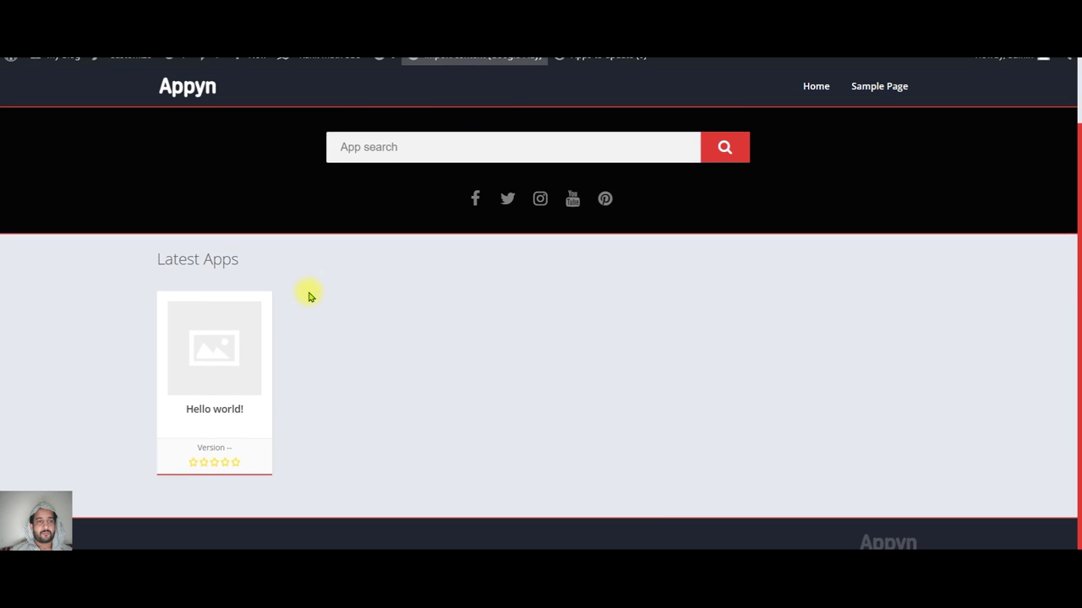
{"action": "scroll", "coordinate": [392, 313], "scroll_direction": "up", "scroll_amount": 2}
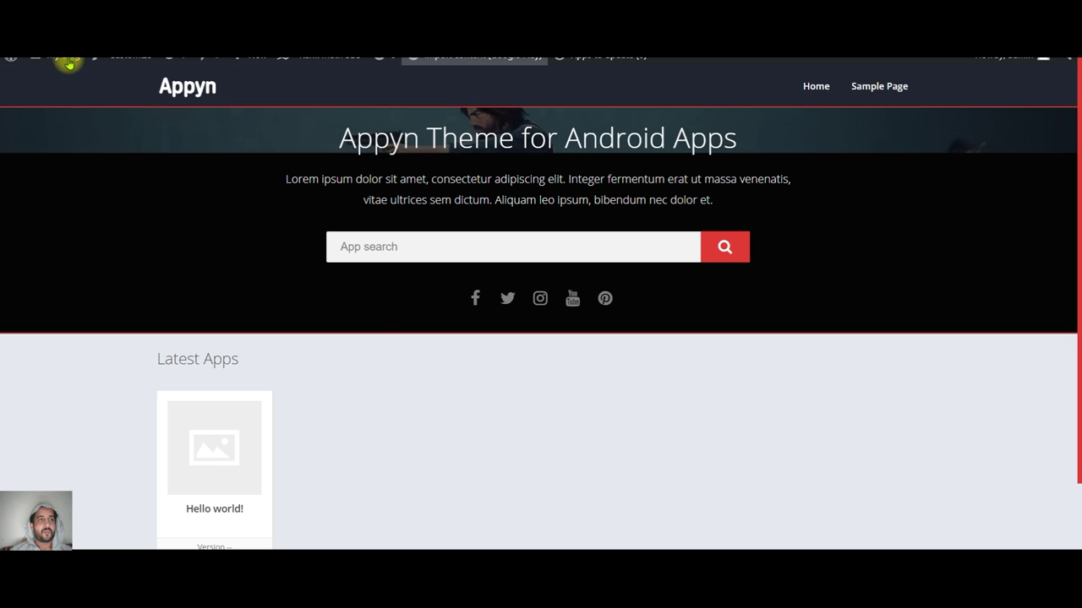
{"action": "mouse_move", "coordinate": [65, 79]}
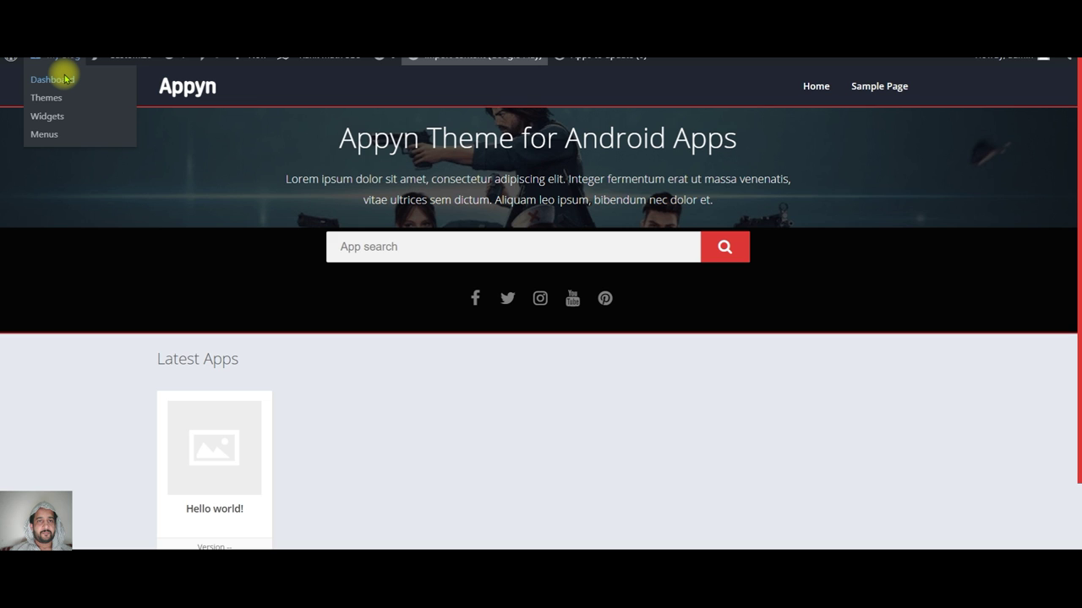
{"action": "left_click", "coordinate": [65, 80]}
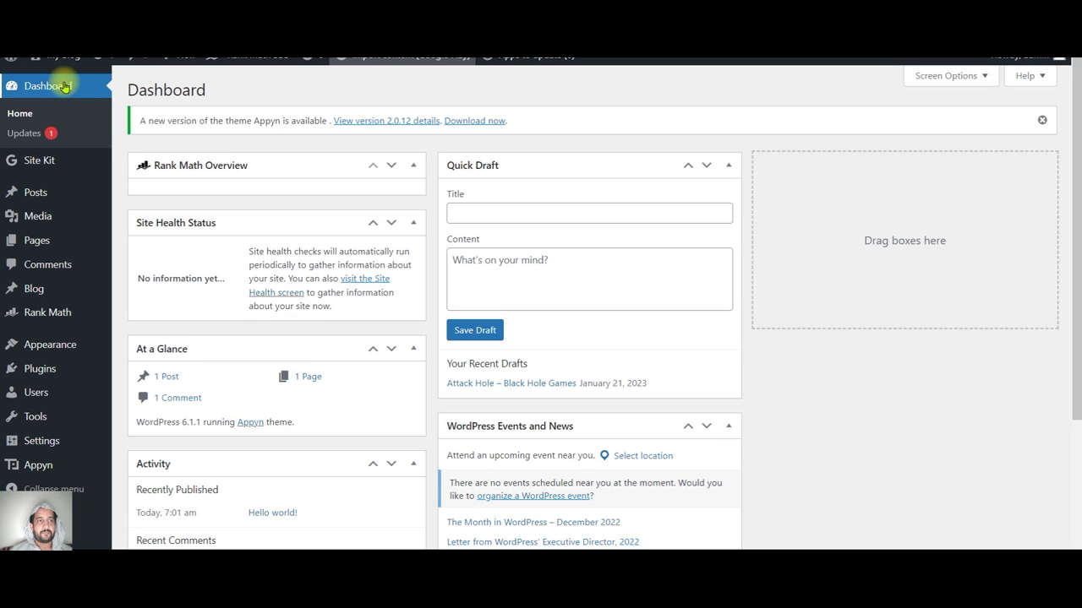
{"action": "mouse_move", "coordinate": [34, 193]}
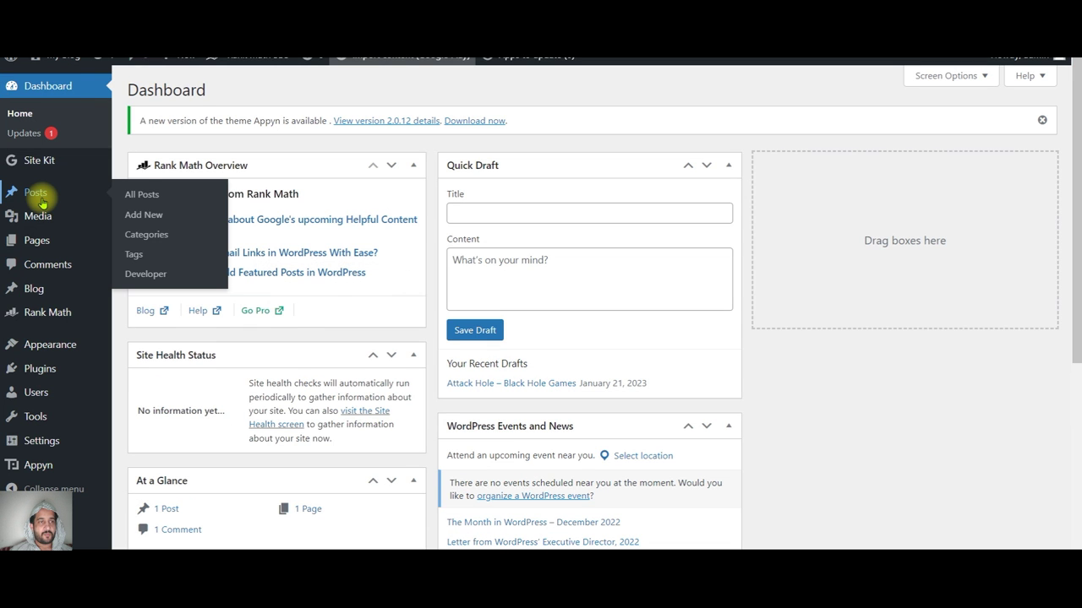
{"action": "left_click", "coordinate": [141, 195]}
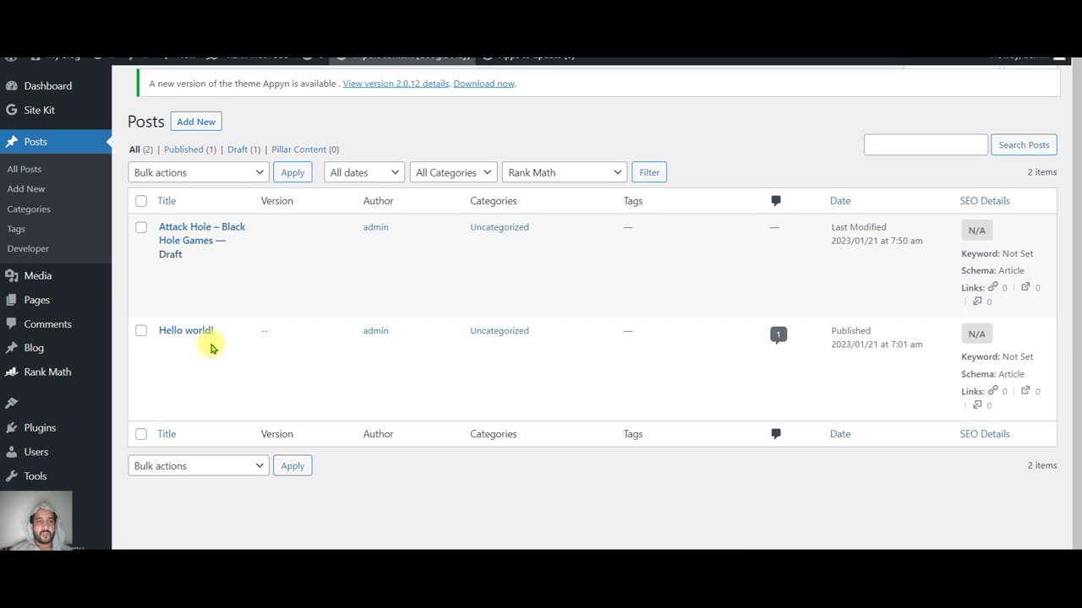
{"action": "mouse_move", "coordinate": [205, 344]}
{"action": "left_click", "coordinate": [170, 375]}
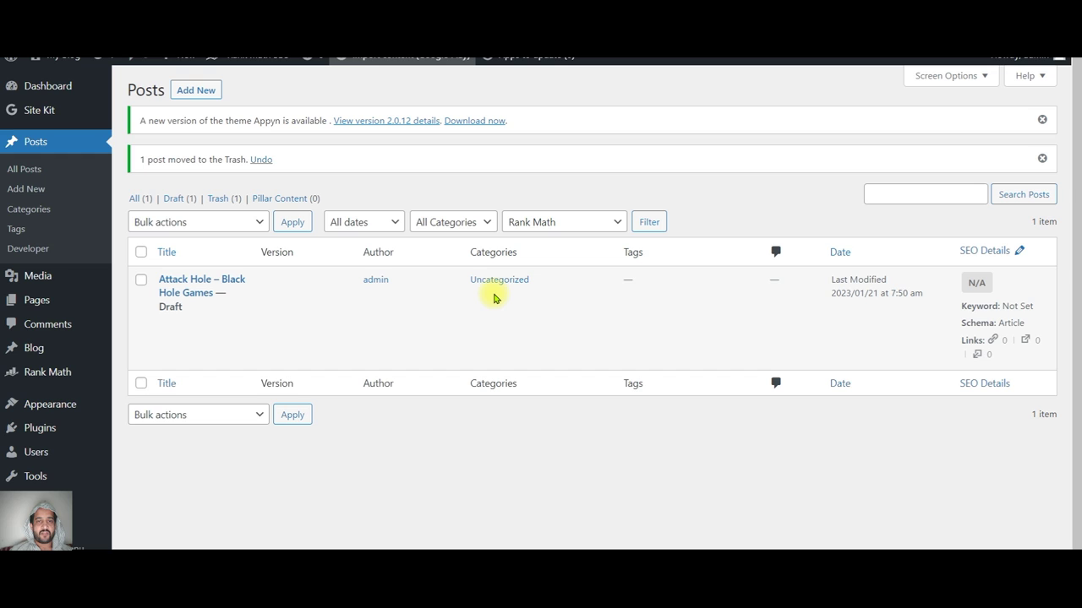
Rename the Uncategorized post category to "Games", set its slug to "Games" and update it.
{"action": "mouse_move", "coordinate": [490, 298]}
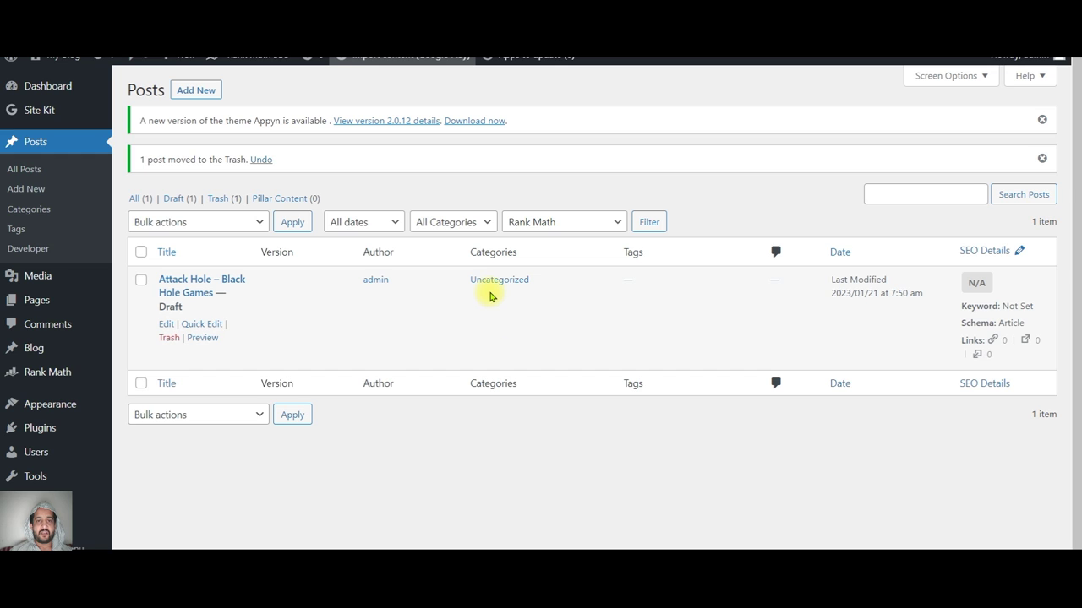
{"action": "left_click", "coordinate": [32, 211]}
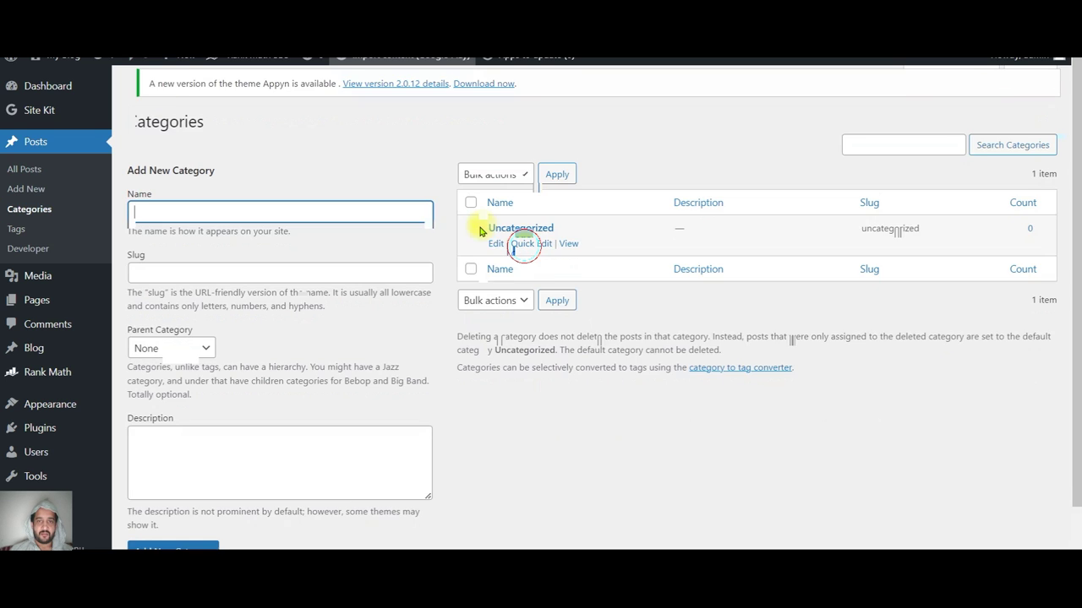
{"action": "left_click", "coordinate": [517, 244]}
{"action": "double_click", "coordinate": [529, 259]}
{"action": "type", "text": "Games"}
{"action": "key", "text": "Tab"}
{"action": "type", "text": "Games"}
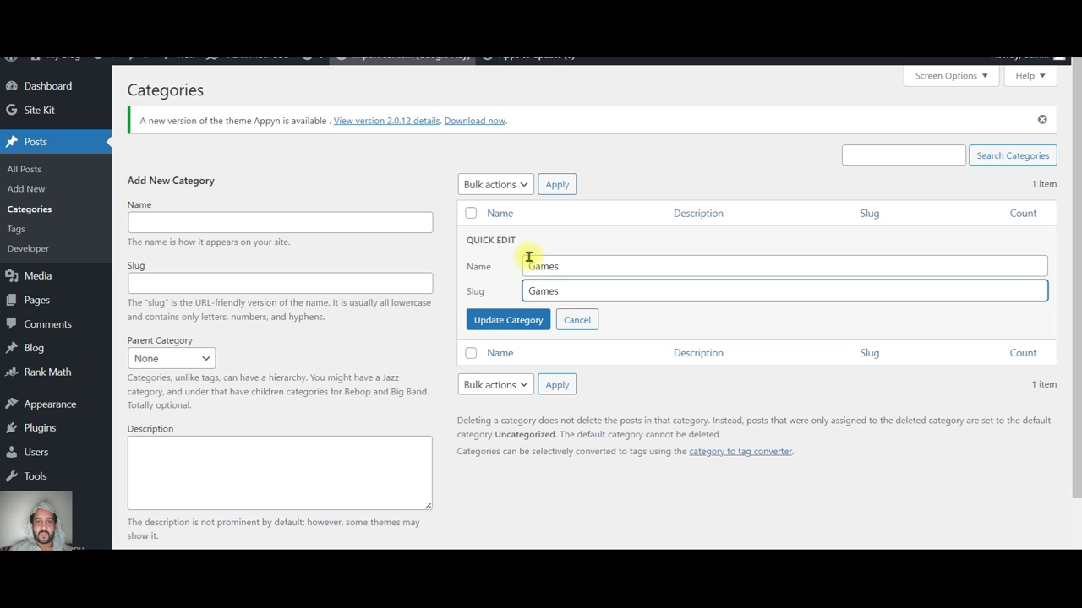
{"action": "left_click", "coordinate": [510, 321]}
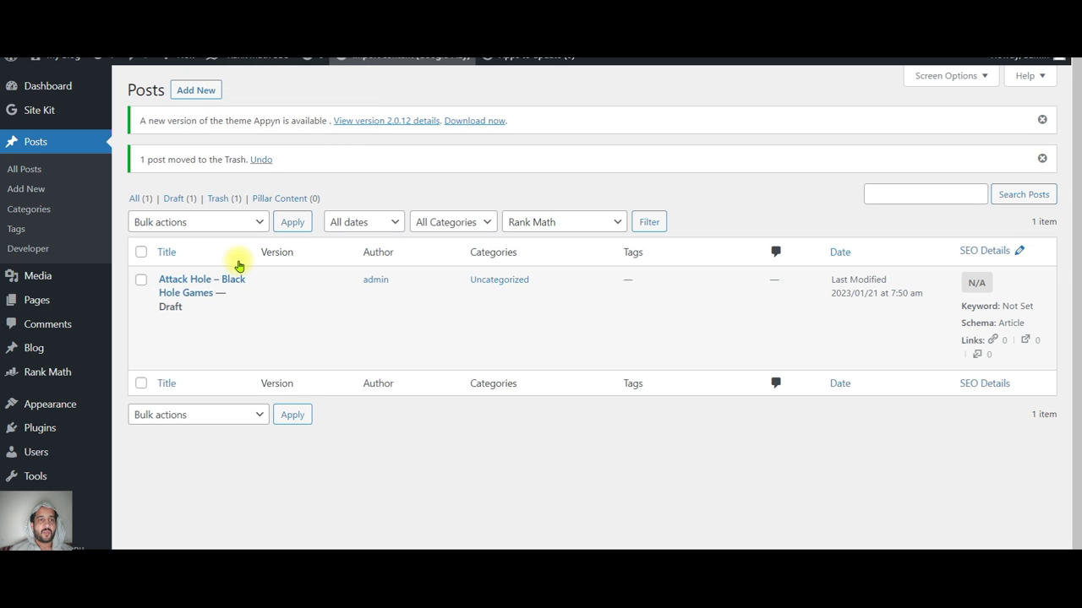
Open the Attack Hole – Black Hole Games draft for editing.
{"action": "mouse_move", "coordinate": [174, 314]}
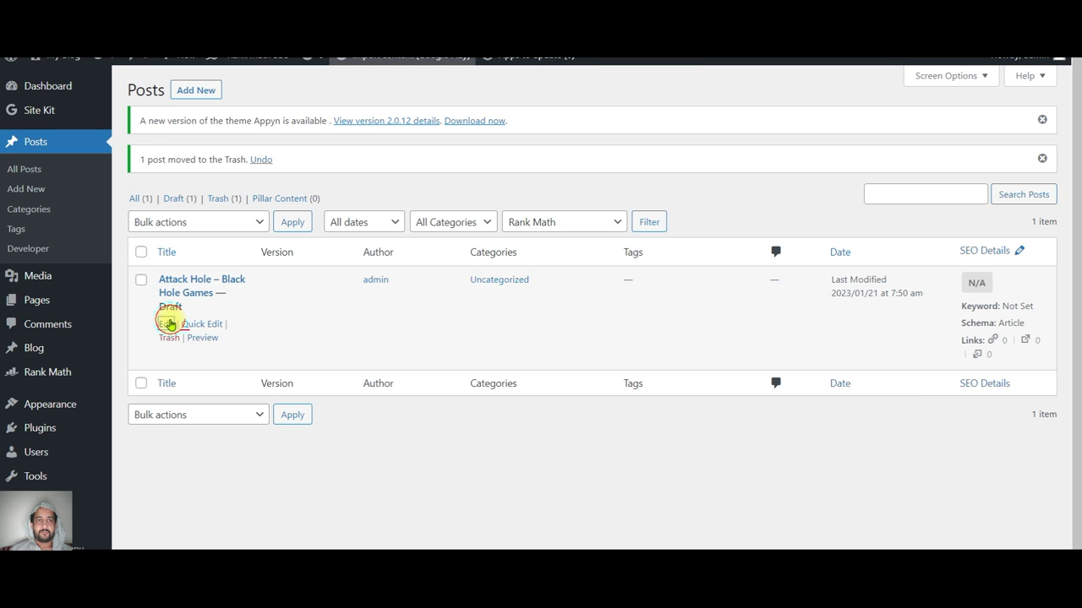
{"action": "left_click", "coordinate": [169, 324]}
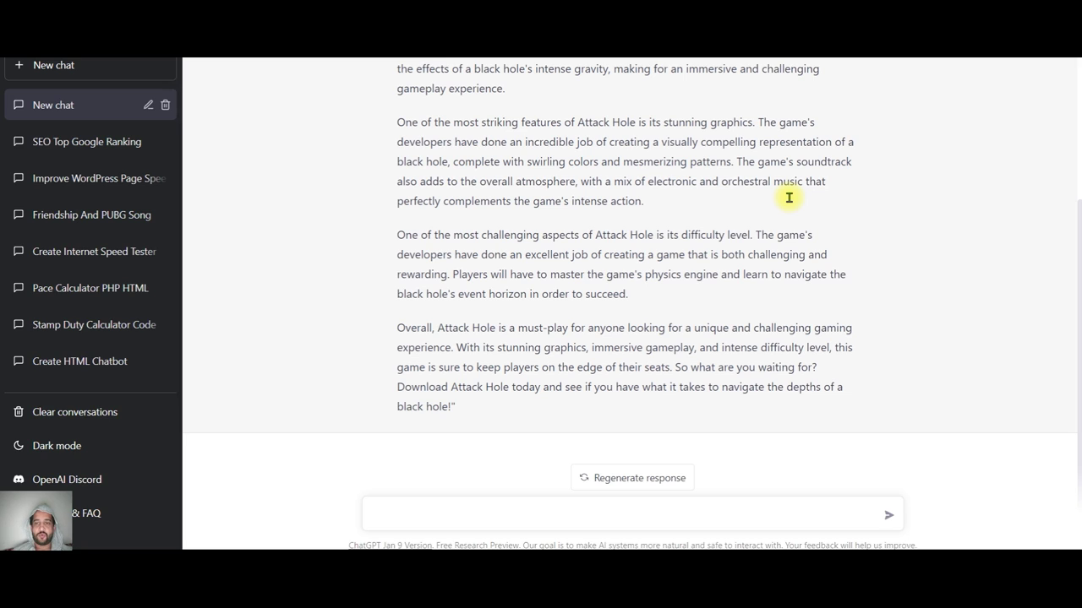
Copy the Attack Hole article from ChatGPT and paraphrase it in QuillBot using Standard mode.
{"action": "left_click_drag", "start_coordinate": [466, 407], "coordinate": [430, 389]}
{"action": "left_click", "coordinate": [477, 408]}
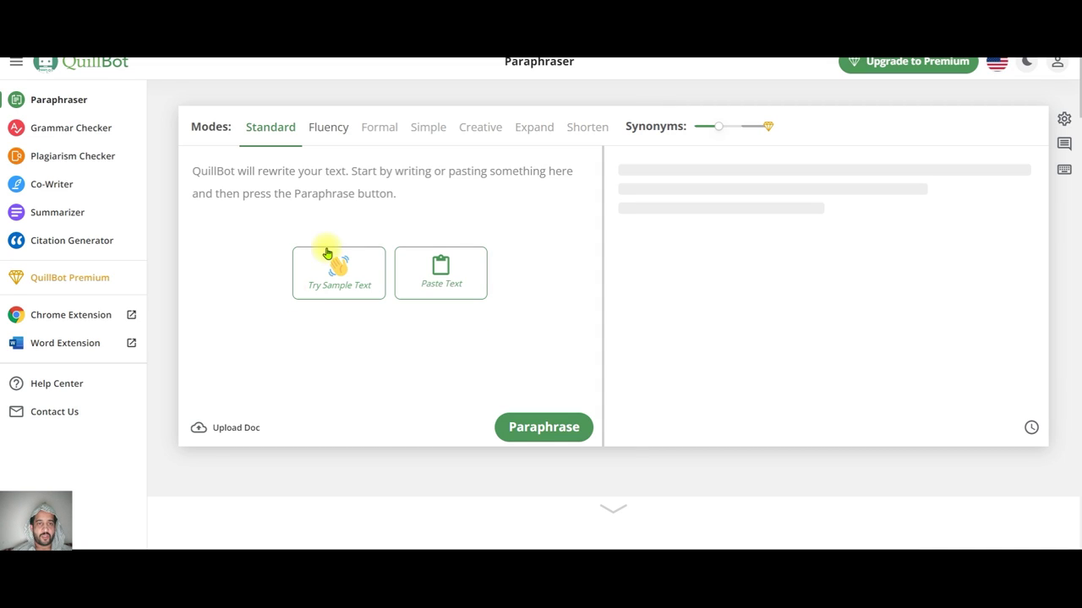
{"action": "left_click", "coordinate": [343, 192]}
{"action": "key", "text": "ctrl+v"}
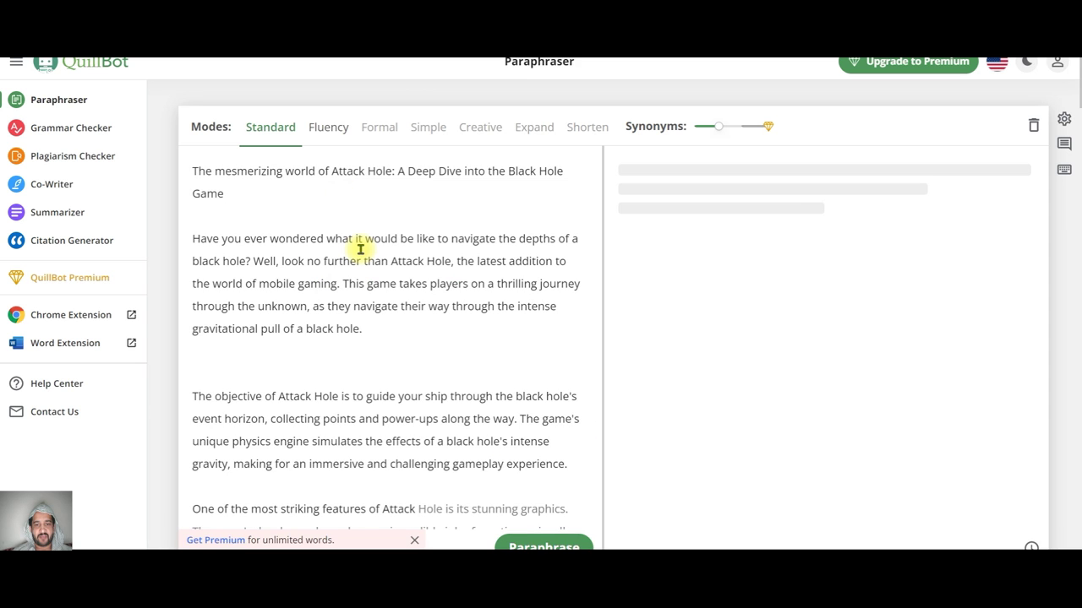
{"action": "left_click", "coordinate": [542, 545]}
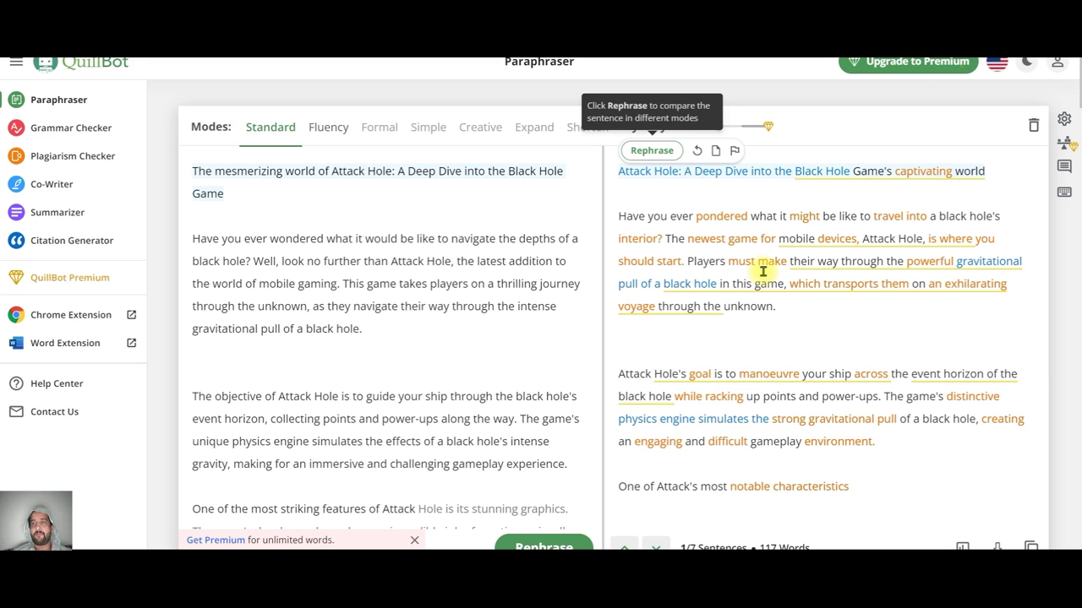
{"action": "scroll", "coordinate": [948, 203], "scroll_direction": "down", "scroll_amount": 4}
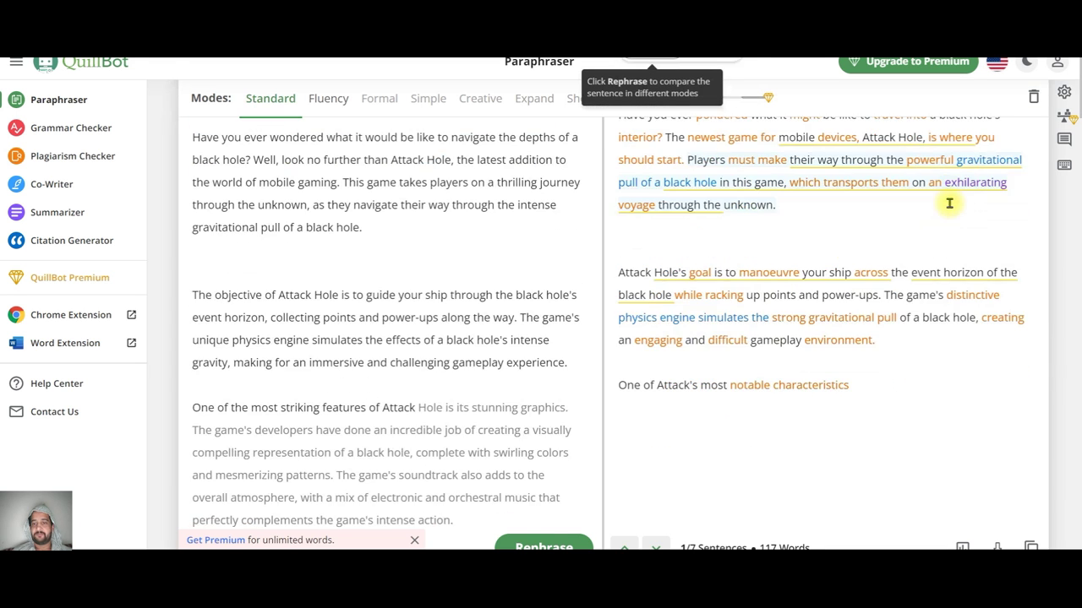
Switch to Jasper and open the One-Shot Blog Post template.
{"action": "left_click", "coordinate": [995, 63]}
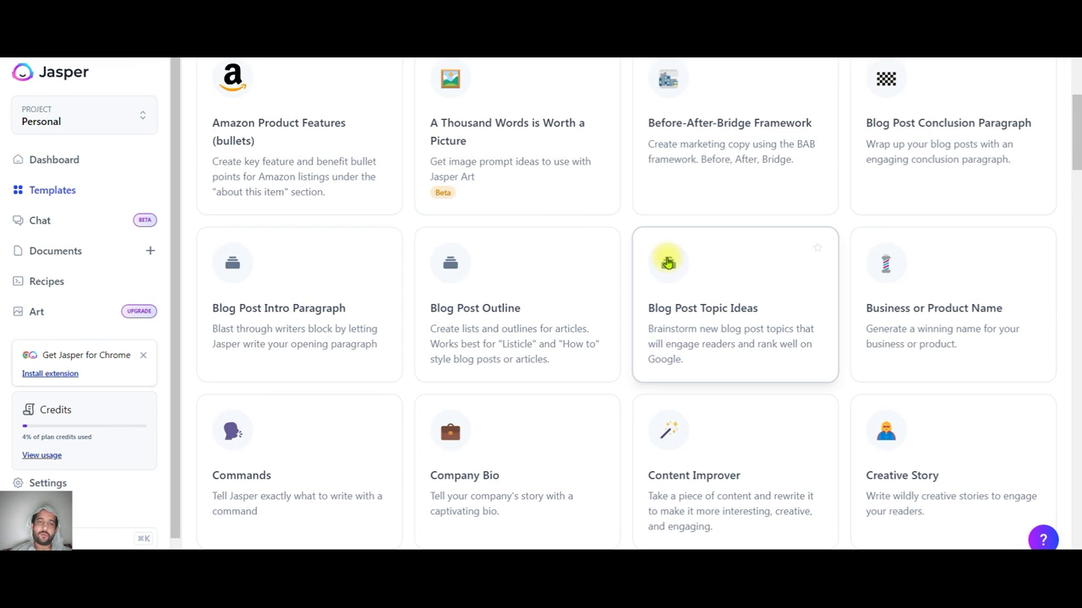
{"action": "scroll", "coordinate": [668, 258], "scroll_direction": "down", "scroll_amount": 3}
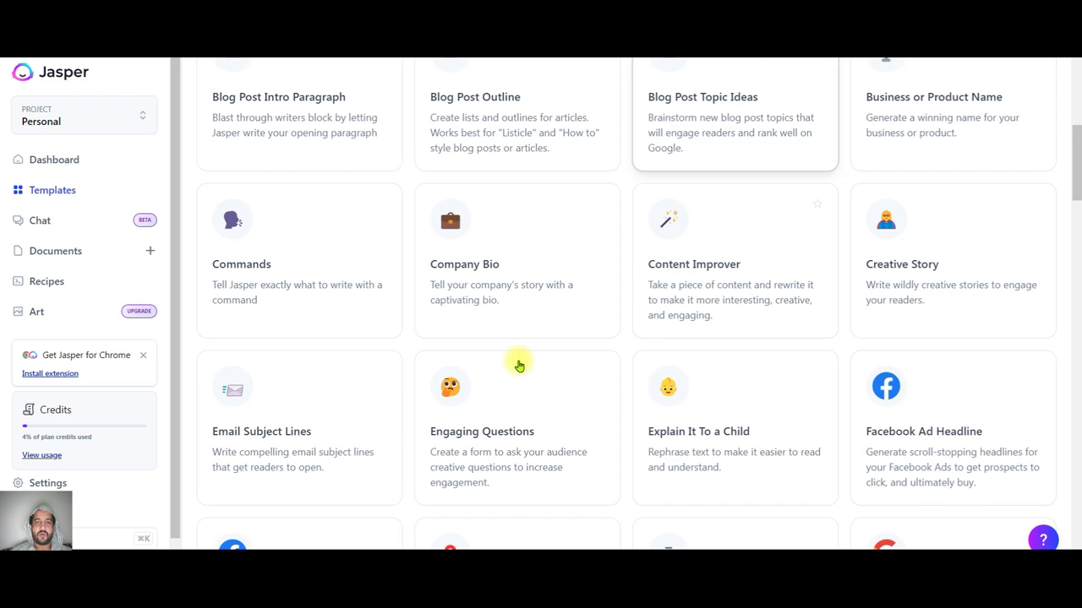
{"action": "scroll", "coordinate": [701, 289], "scroll_direction": "down", "scroll_amount": 2}
{"action": "scroll", "coordinate": [552, 367], "scroll_direction": "down", "scroll_amount": 7}
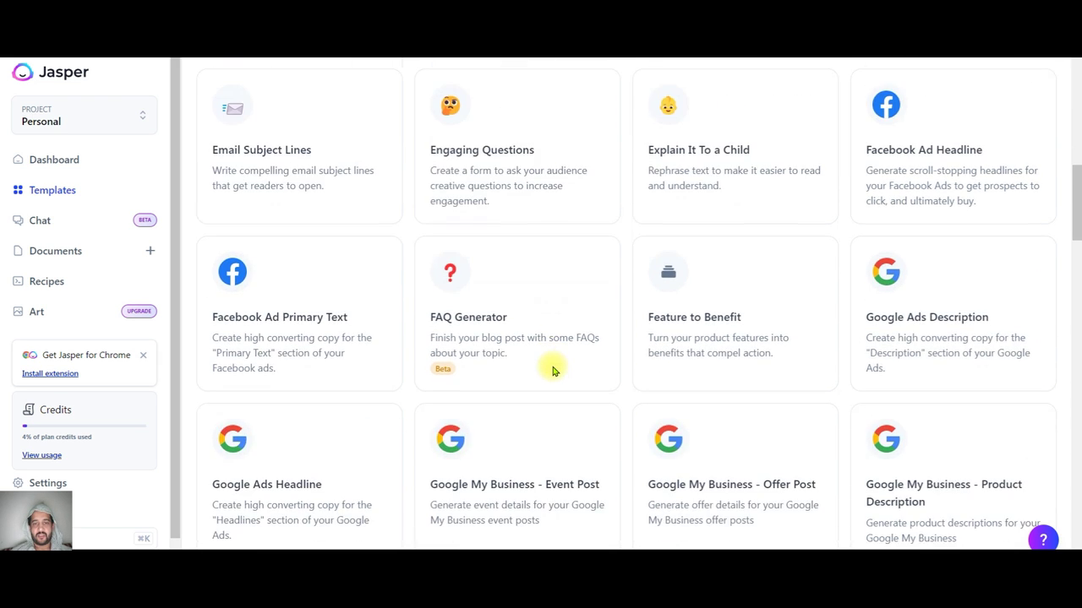
{"action": "scroll", "coordinate": [551, 368], "scroll_direction": "down", "scroll_amount": 2}
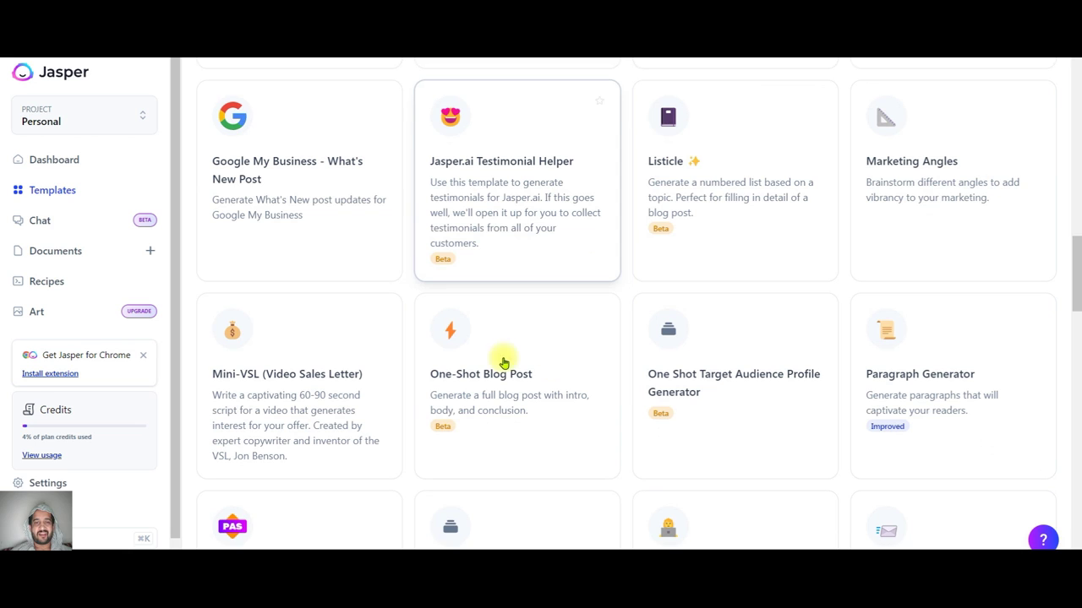
{"action": "left_click", "coordinate": [515, 380]}
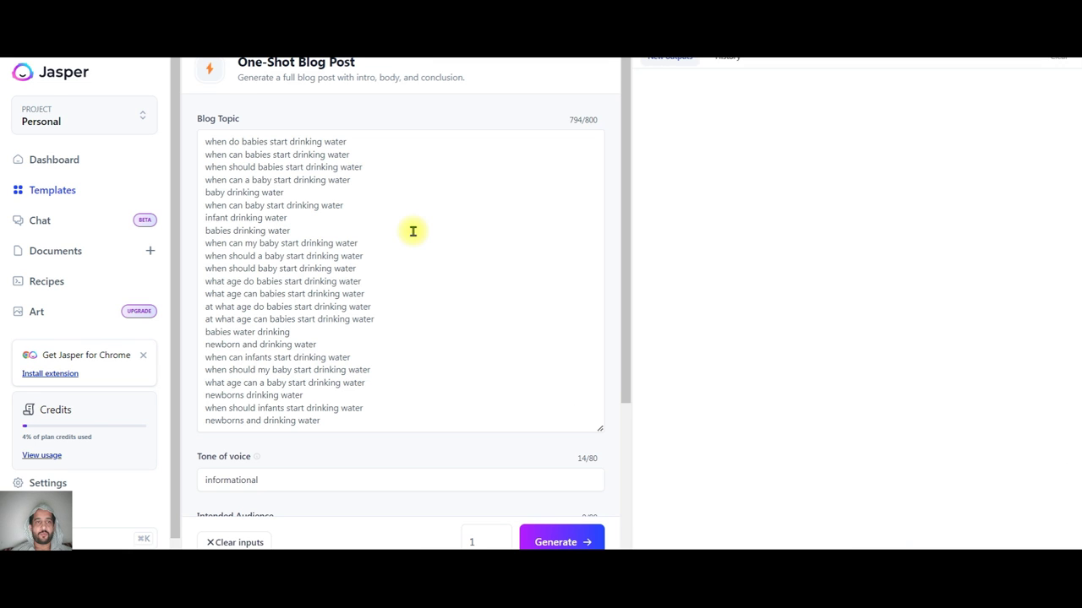
Replace the template's existing blog topic with "Attack Hole - Black Hole Games.".
{"action": "left_click", "coordinate": [417, 241]}
{"action": "key", "text": "ctrl+a"}
{"action": "key", "text": "BackSpace"}
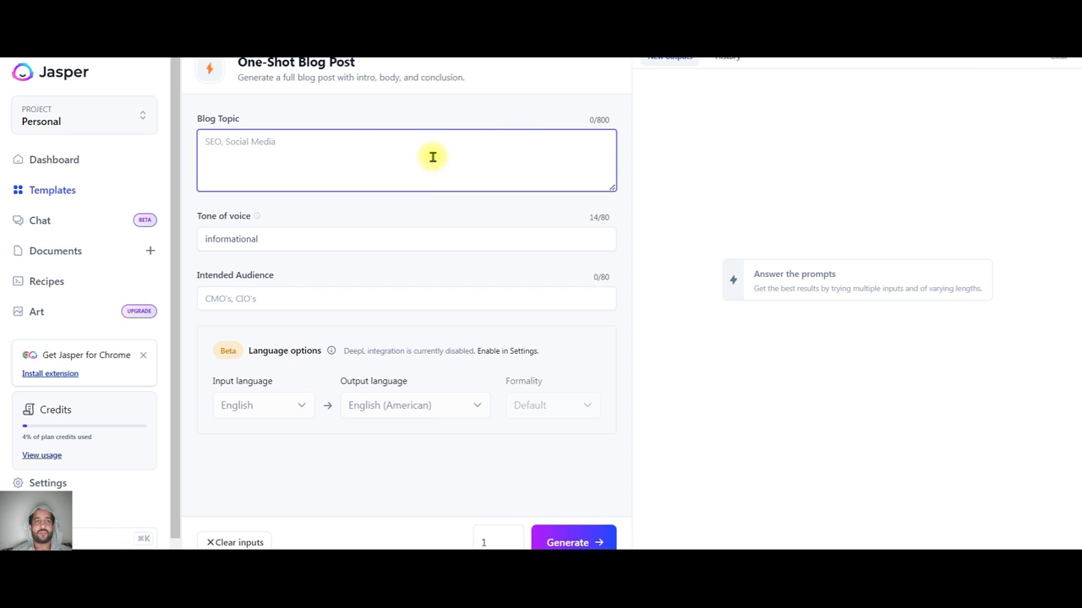
{"action": "type", "text": "Attack Hole - Black Hole Games"}
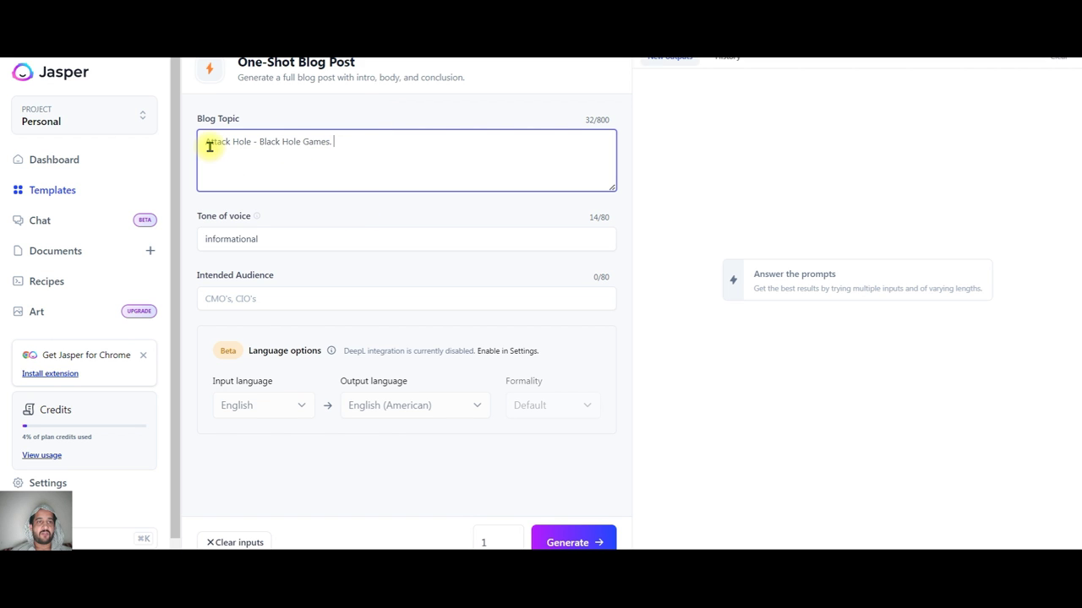
Check the Google results for "Download Attack Hole - Black Hole Games" and return to the WordPress draft.
{"action": "left_click", "coordinate": [1005, 57]}
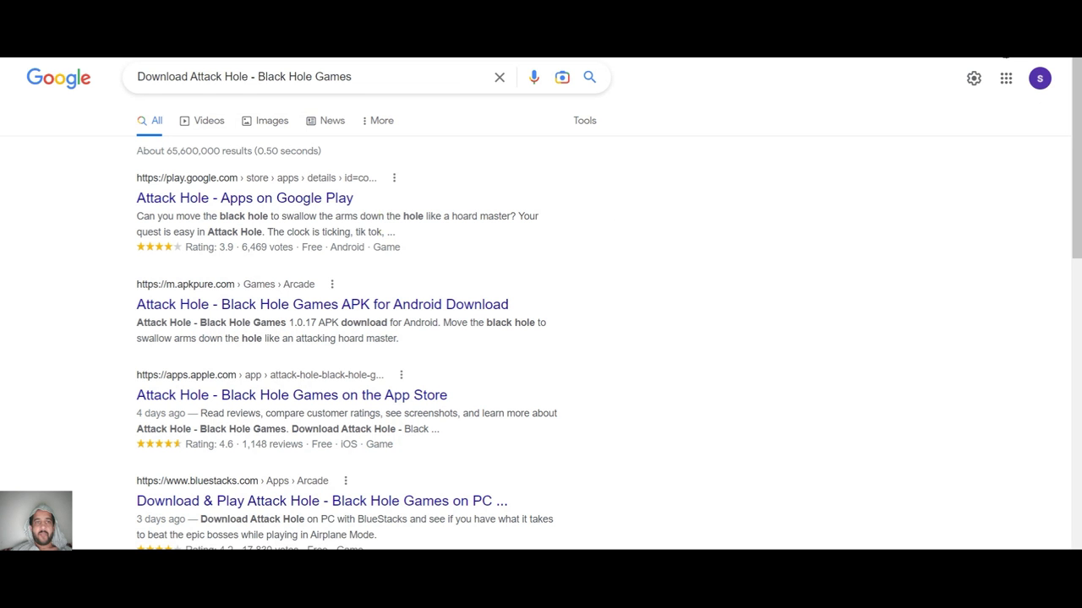
{"action": "right_click", "coordinate": [282, 203]}
{"action": "left_click", "coordinate": [314, 219]}
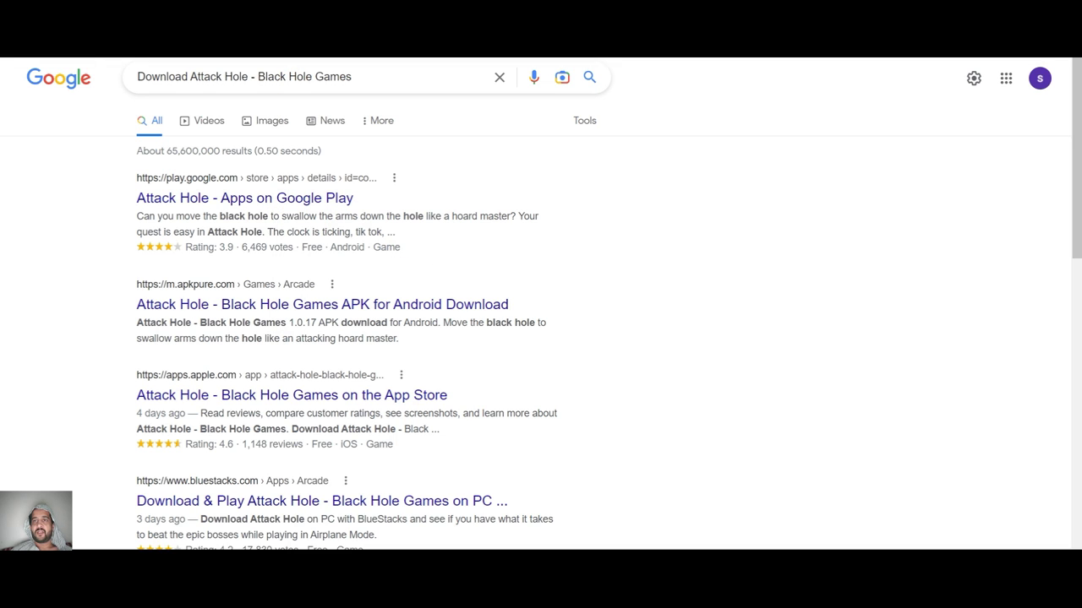
{"action": "left_click", "coordinate": [421, 68]}
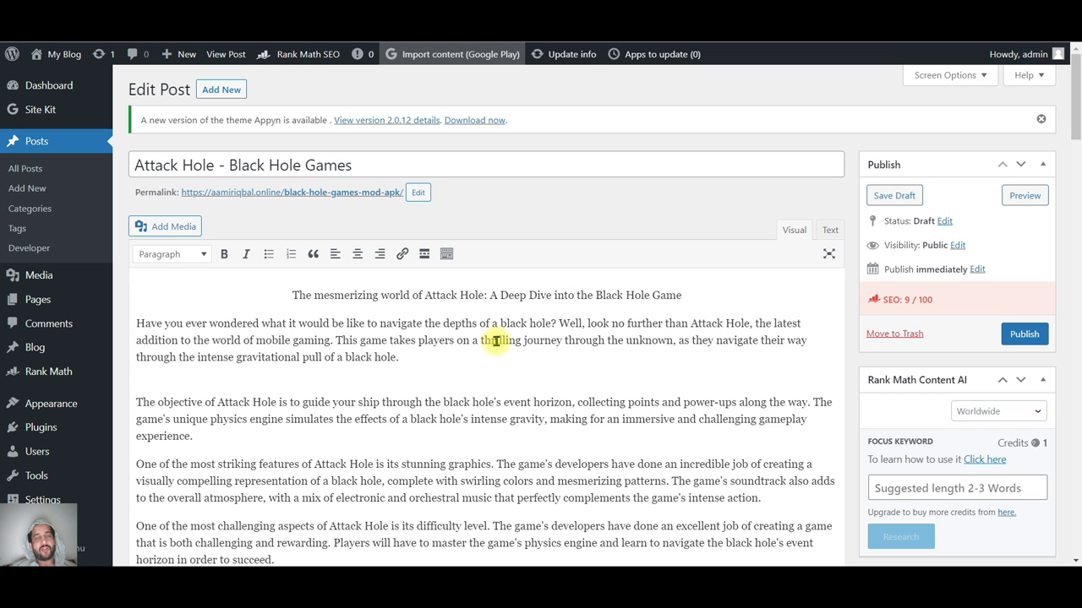
Set the Jasper blog topic to "Download Attack Hole - Black Hole Games, Mods" and generate one informational blog post.
{"action": "left_click", "coordinate": [398, 176]}
{"action": "key", "text": "ctrl+a"}
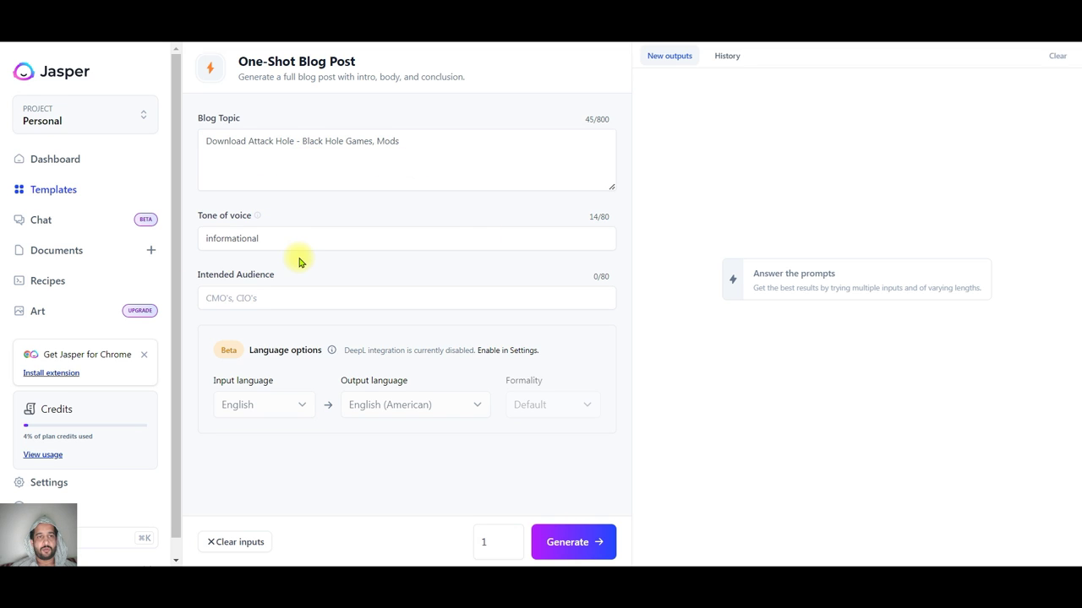
{"action": "left_click", "coordinate": [572, 541]}
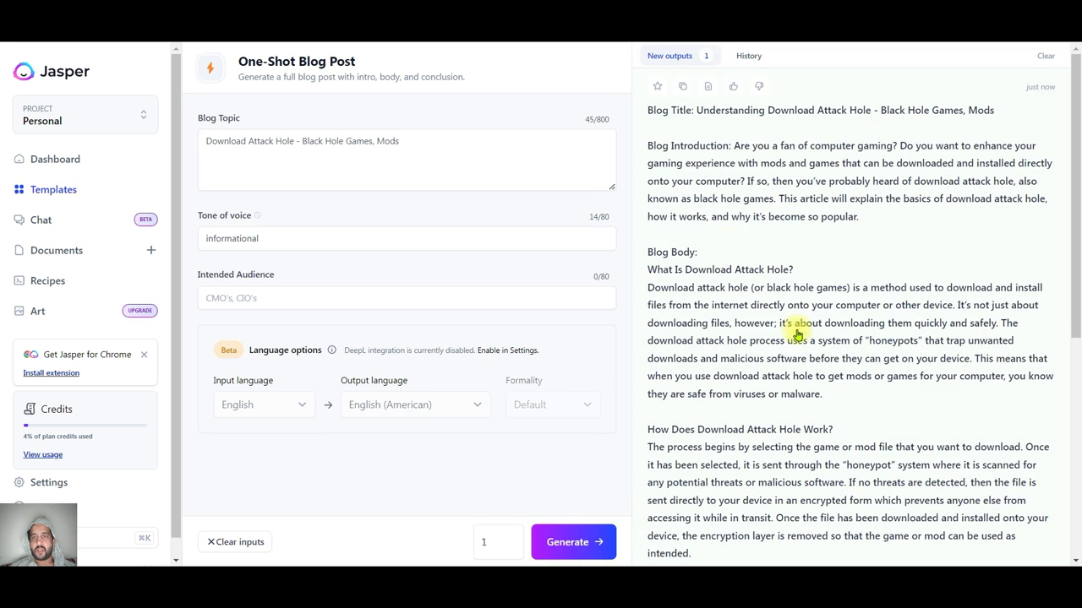
{"action": "scroll", "coordinate": [836, 245], "scroll_direction": "down", "scroll_amount": 5}
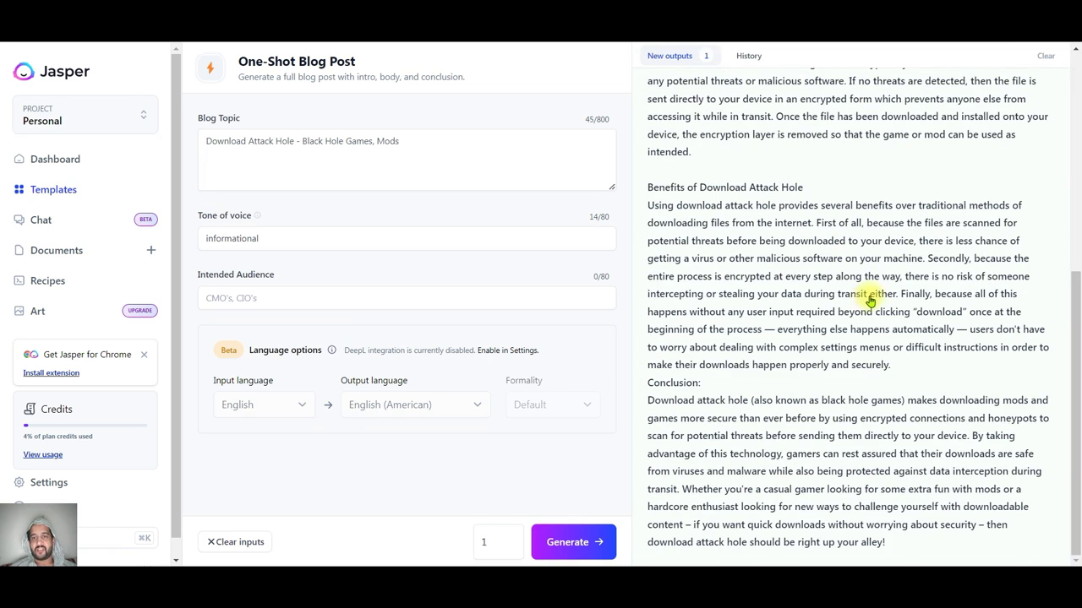
{"action": "scroll", "coordinate": [870, 300], "scroll_direction": "up", "scroll_amount": 5}
Open the generated Attack Hole blog post in Jasper and copy its full text.
{"action": "left_click", "coordinate": [869, 277]}
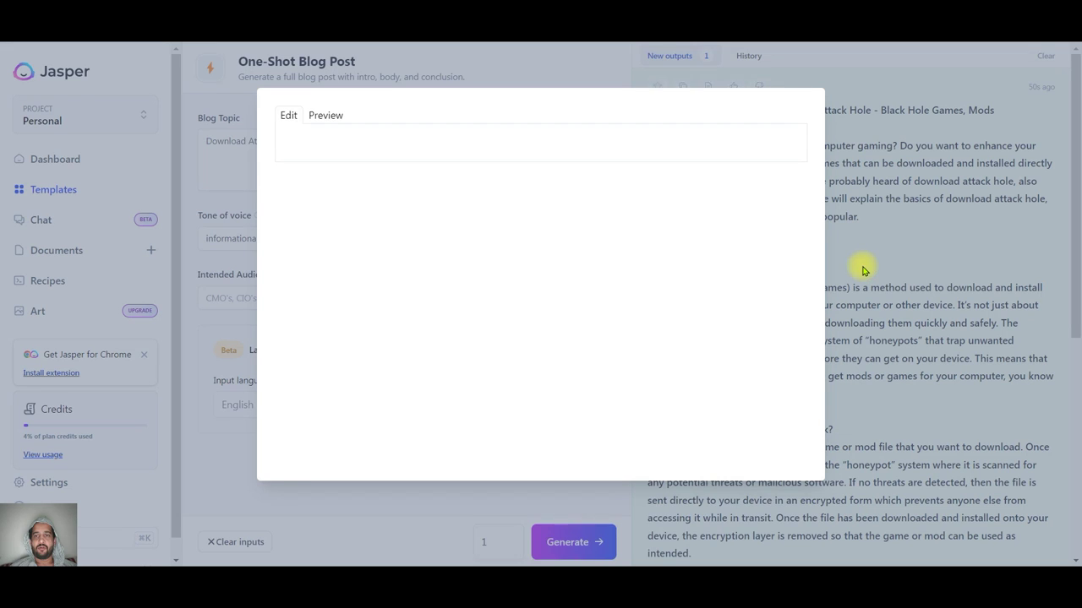
{"action": "left_click", "coordinate": [606, 287]}
{"action": "key", "text": "ctrl+a"}
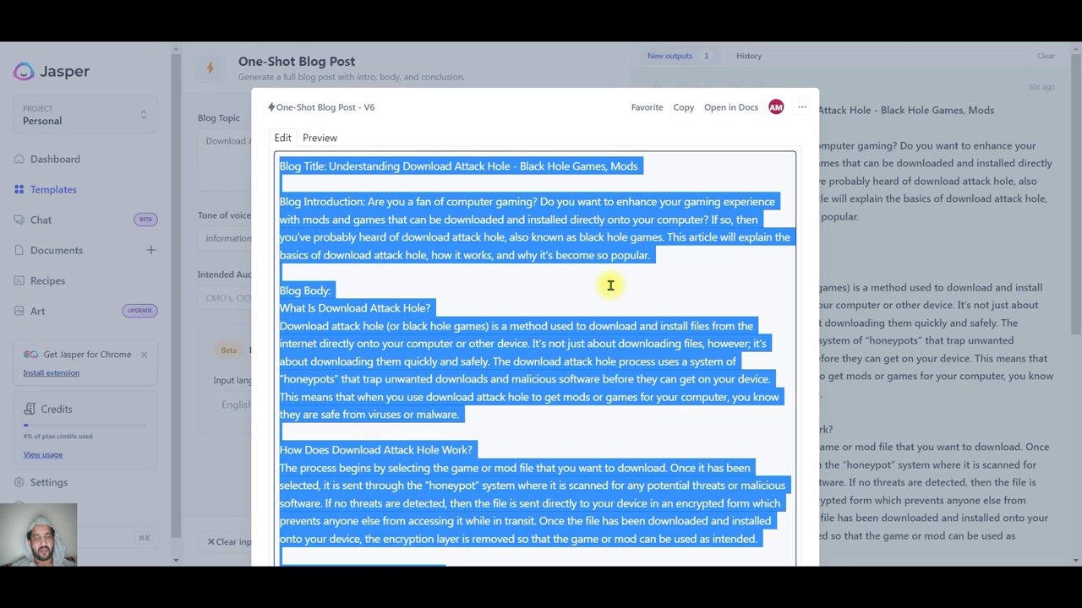
{"action": "left_click", "coordinate": [865, 241]}
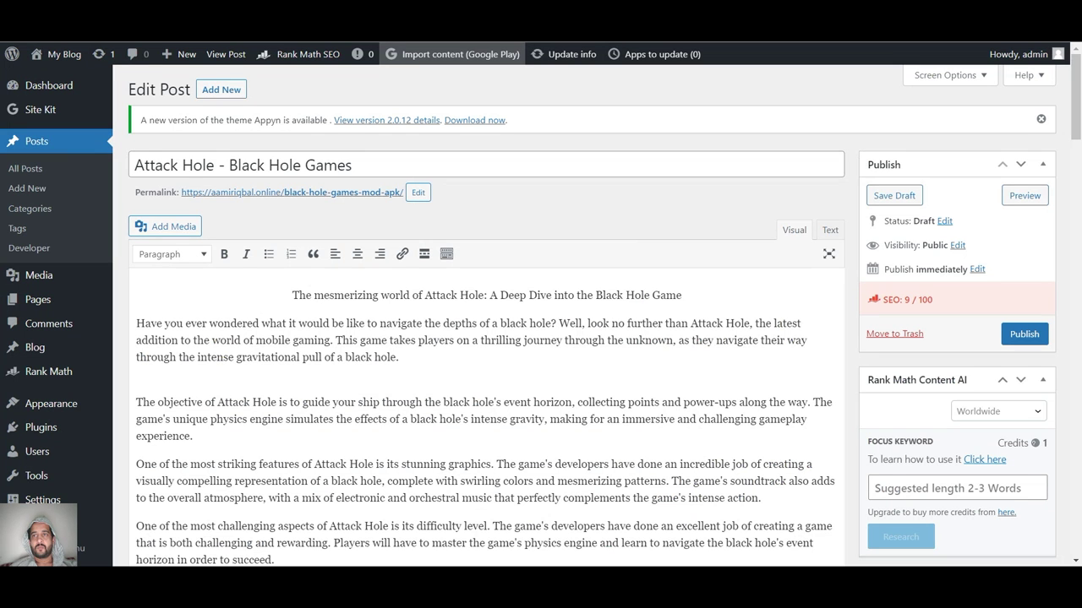
Switch to the WordPress draft and replace its entire body with the article copied from Jasper.
{"action": "left_click", "coordinate": [530, 350]}
{"action": "key", "text": "ctrl+a"}
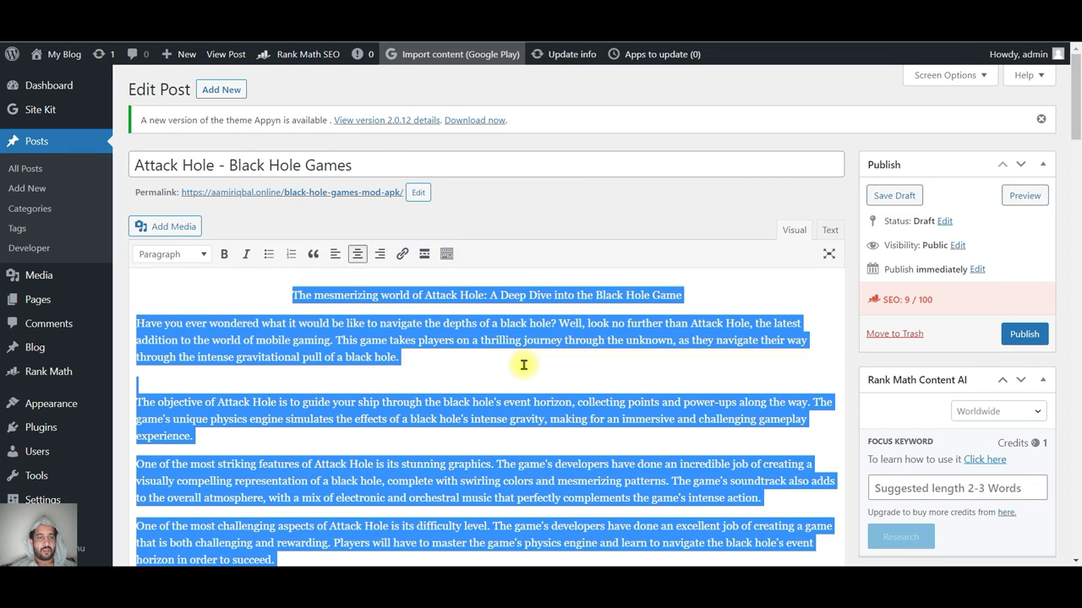
{"action": "key", "text": "ctrl+v"}
{"action": "scroll", "coordinate": [520, 359], "scroll_direction": "up", "scroll_amount": 10}
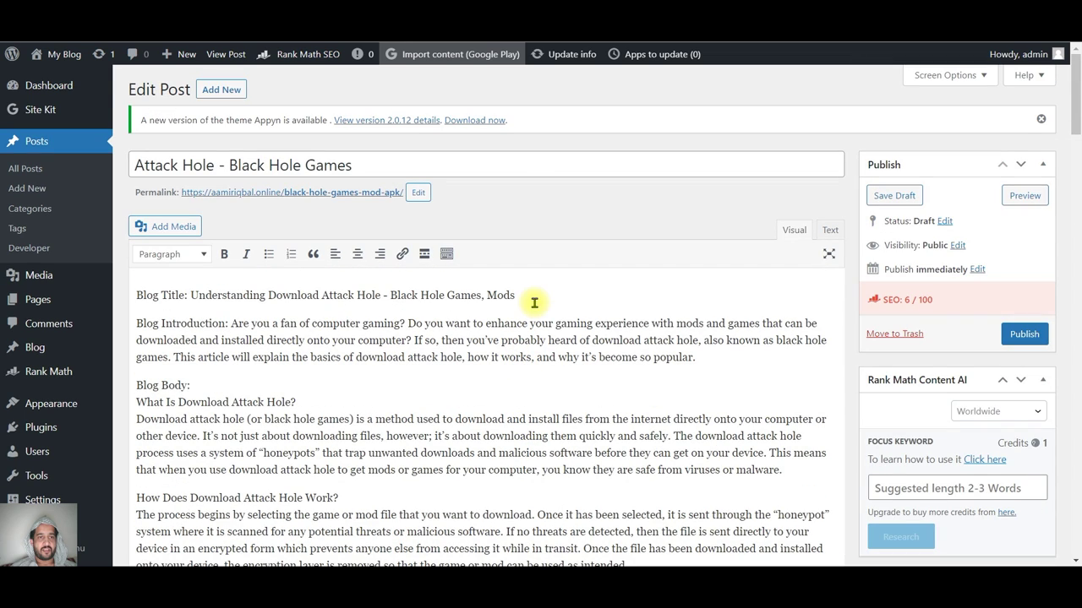
Delete the "Blog Introduction:" label, the whole "Blog Title" line and the "Blog Body:" label from the post body.
{"action": "left_click_drag", "start_coordinate": [515, 295], "coordinate": [174, 297]}
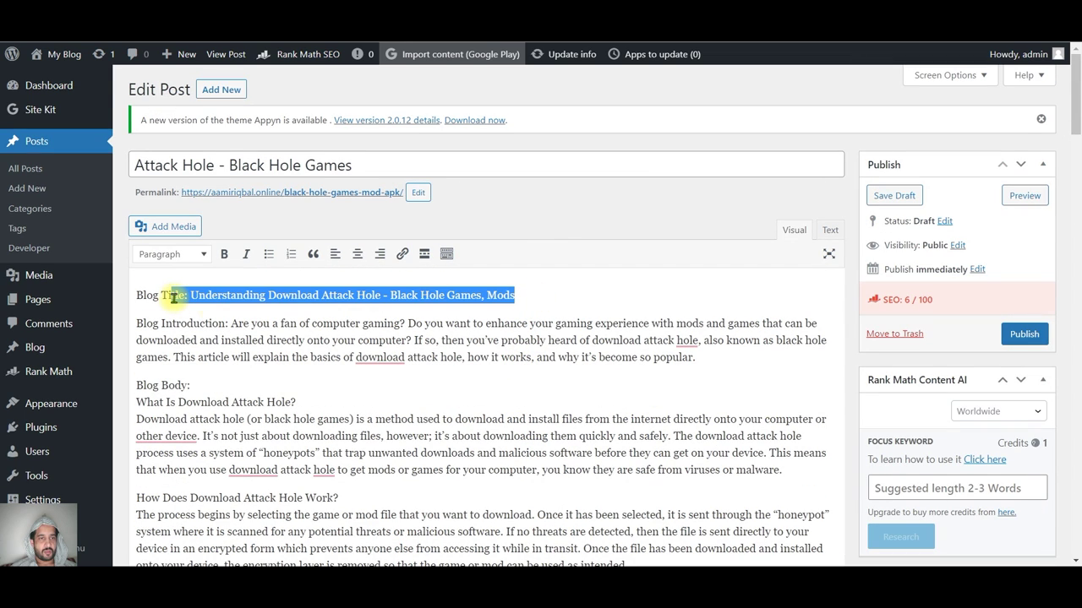
{"action": "left_click_drag", "start_coordinate": [232, 323], "coordinate": [117, 330]}
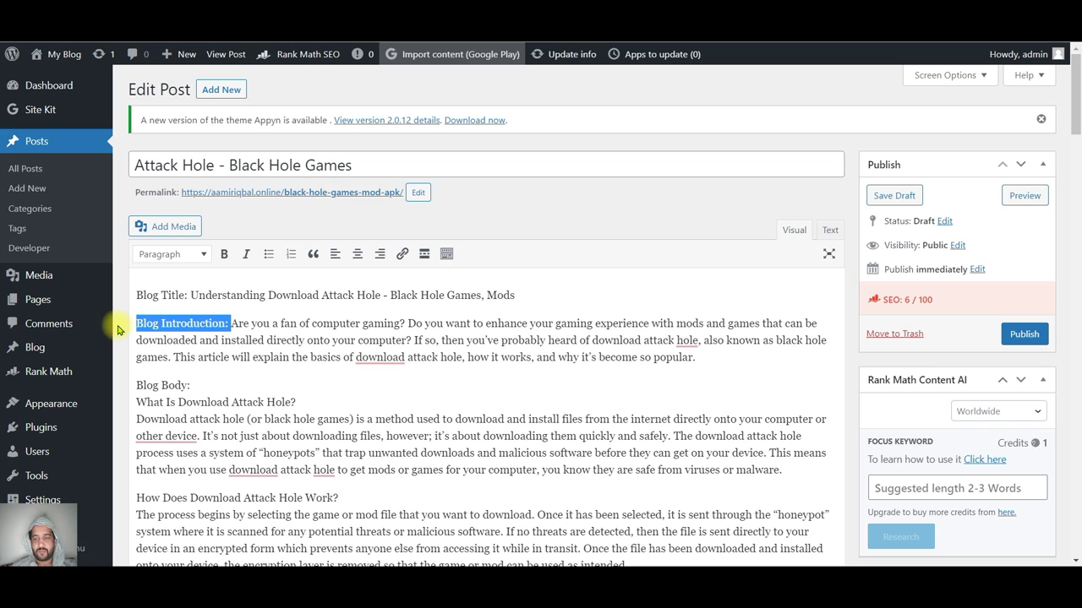
{"action": "key", "text": "BackSpace"}
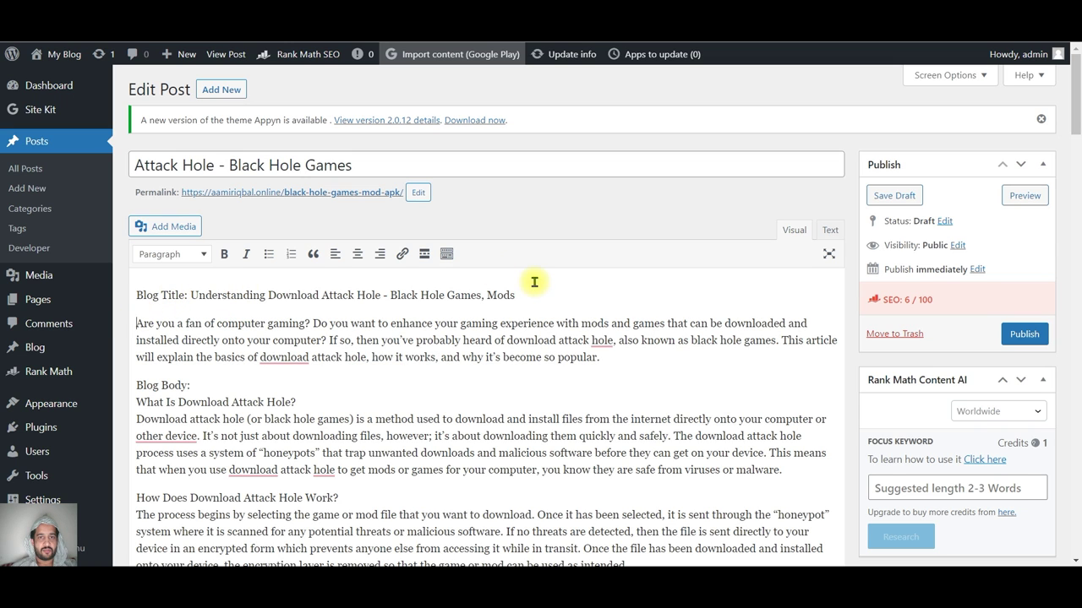
{"action": "left_click_drag", "start_coordinate": [529, 293], "coordinate": [90, 273]}
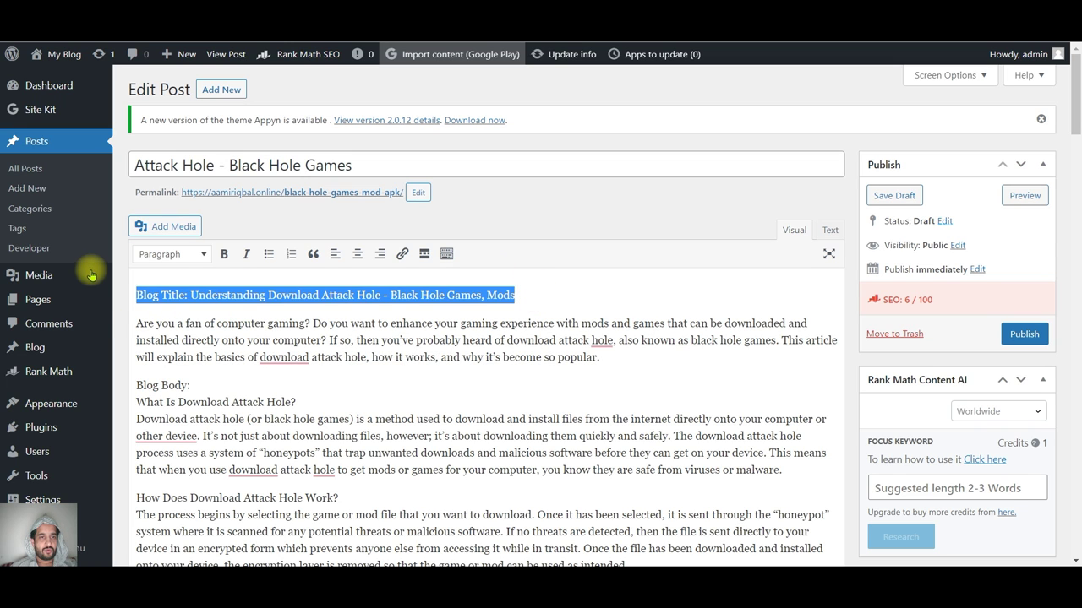
{"action": "key", "text": "BackSpace"}
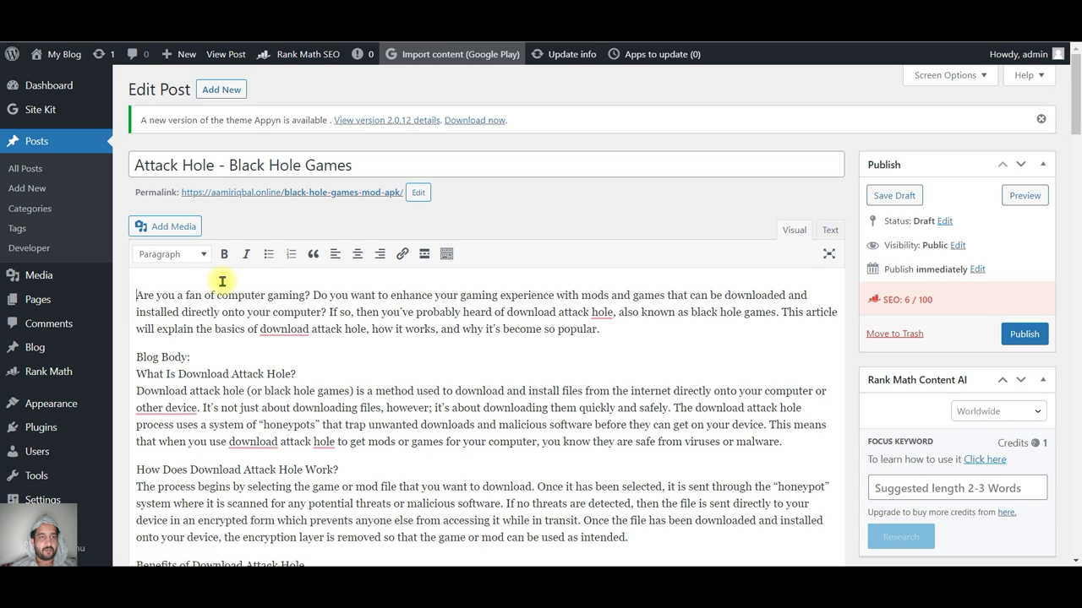
{"action": "left_click_drag", "start_coordinate": [210, 353], "coordinate": [104, 355]}
{"action": "key", "text": "BackSpace"}
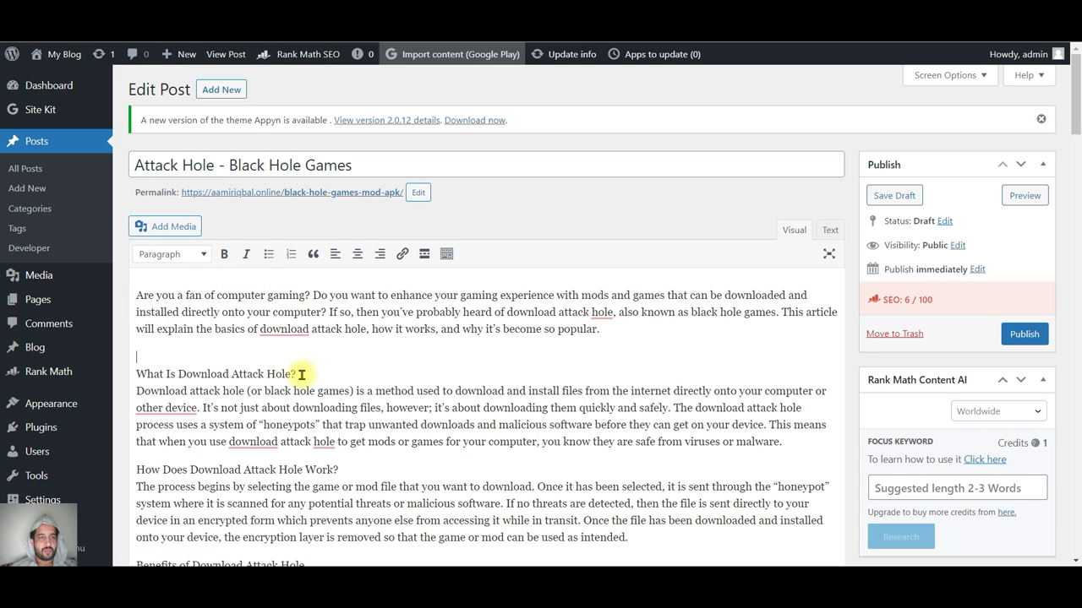
Put "What Is Download Attack Hole?" in its own paragraph and format it as Heading 2.
{"action": "left_click", "coordinate": [301, 374]}
{"action": "key", "text": "Return"}
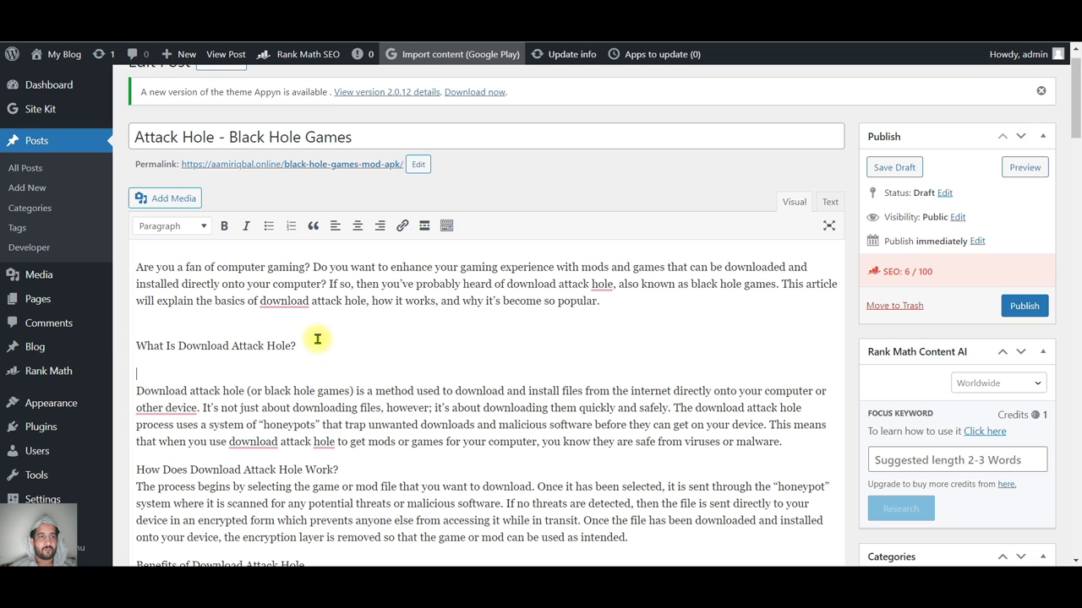
{"action": "left_click_drag", "start_coordinate": [317, 339], "coordinate": [109, 340]}
{"action": "left_click", "coordinate": [174, 224]}
{"action": "left_click", "coordinate": [207, 301]}
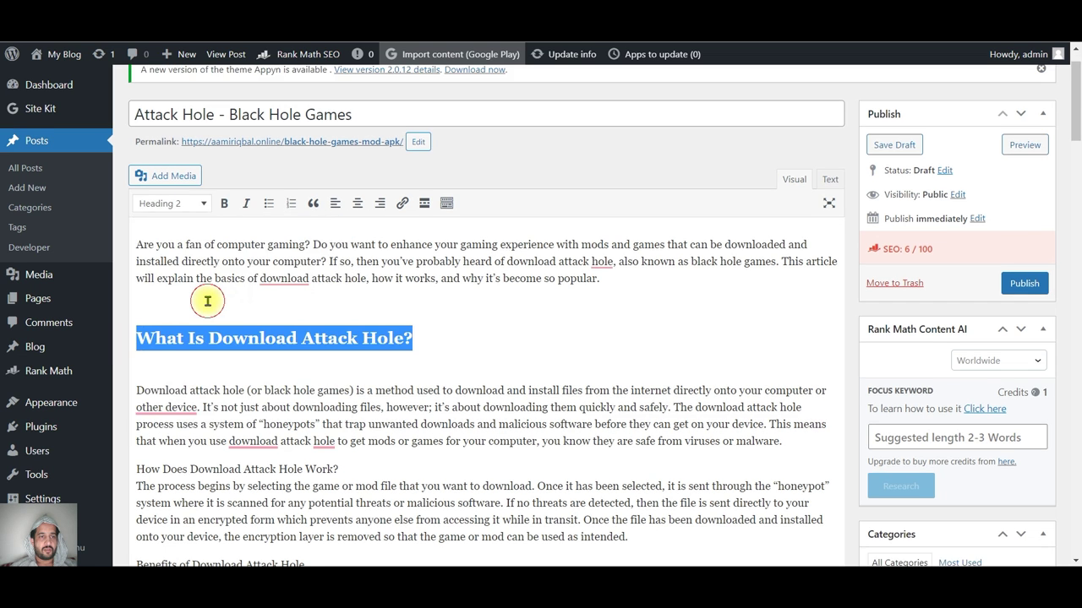
Separate "How Does Download Attack Hole Work?" from the paragraph below it and format it as Heading 2.
{"action": "scroll", "coordinate": [357, 499], "scroll_direction": "down", "scroll_amount": 2}
{"action": "left_click", "coordinate": [360, 322]}
{"action": "key", "text": "Return"}
{"action": "left_click_drag", "start_coordinate": [357, 298], "coordinate": [101, 297]}
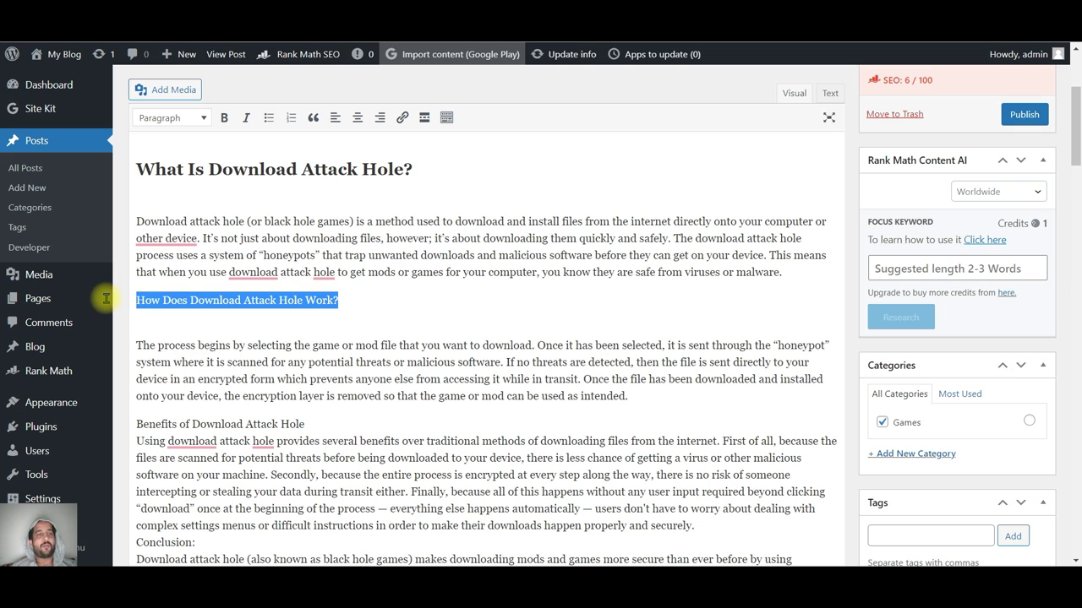
{"action": "left_click", "coordinate": [181, 124]}
{"action": "left_click", "coordinate": [212, 201]}
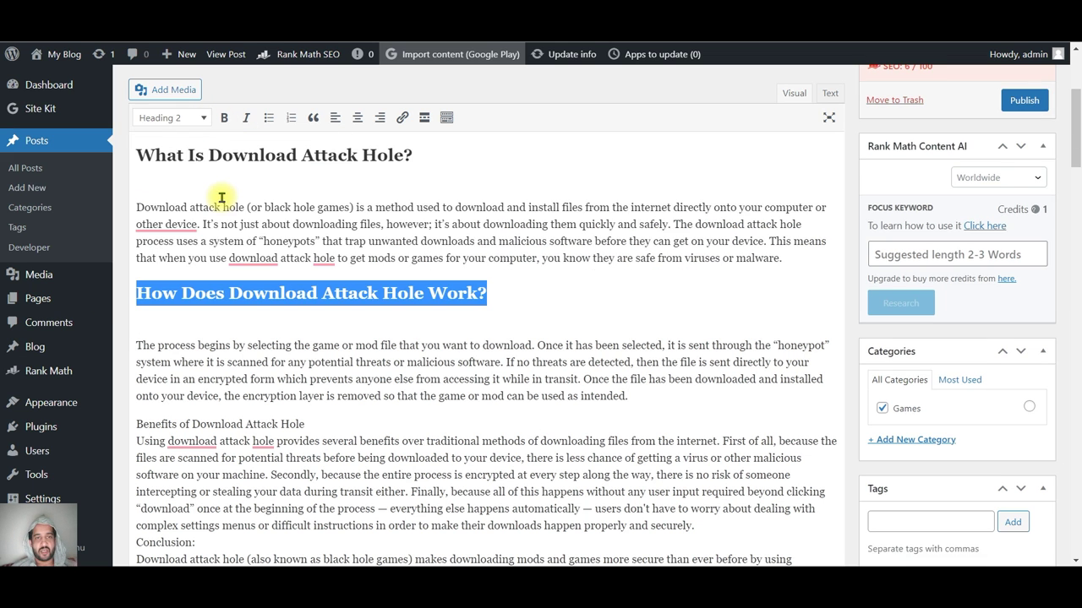
Split "Benefits of Download Attack Hole" from its following text and format it as Heading 2.
{"action": "scroll", "coordinate": [398, 304], "scroll_direction": "down", "scroll_amount": 1}
{"action": "scroll", "coordinate": [399, 305], "scroll_direction": "down", "scroll_amount": 2}
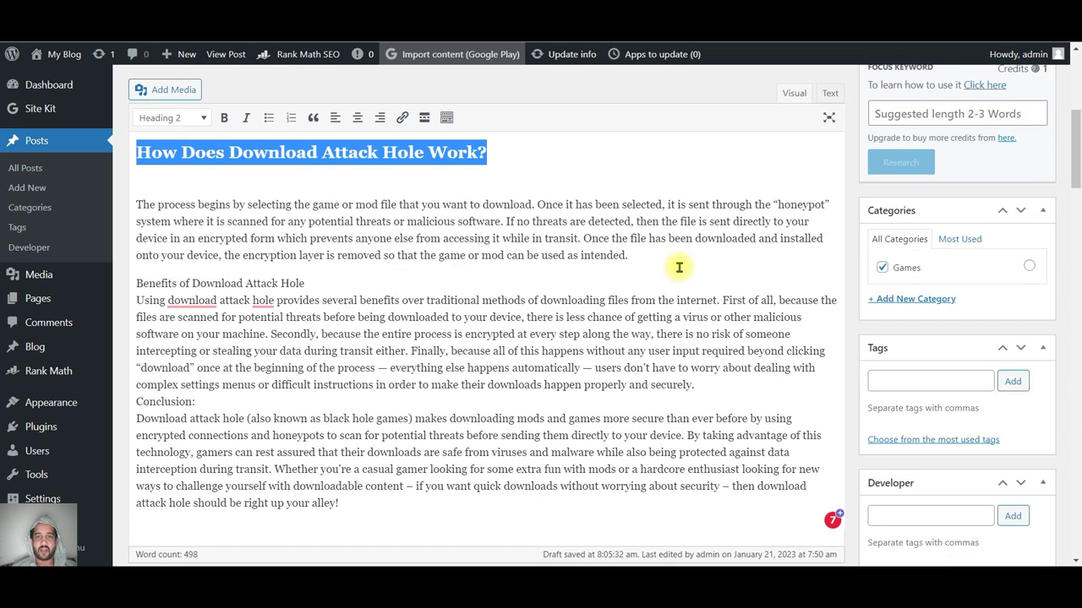
{"action": "left_click", "coordinate": [394, 283]}
{"action": "key", "text": "Return"}
{"action": "left_click_drag", "start_coordinate": [342, 254], "coordinate": [126, 251]}
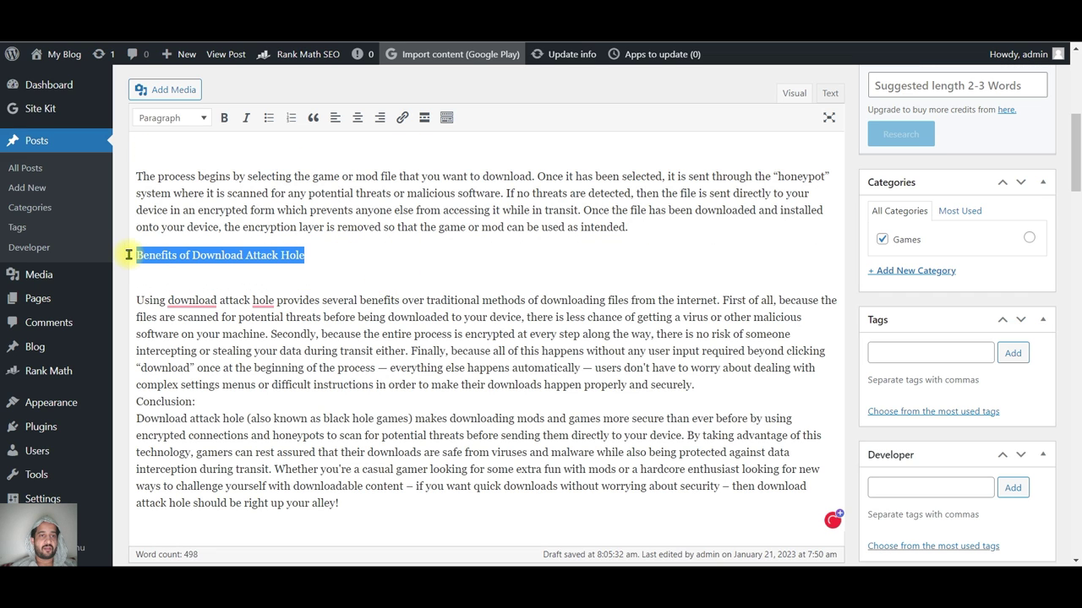
{"action": "left_click", "coordinate": [174, 117]}
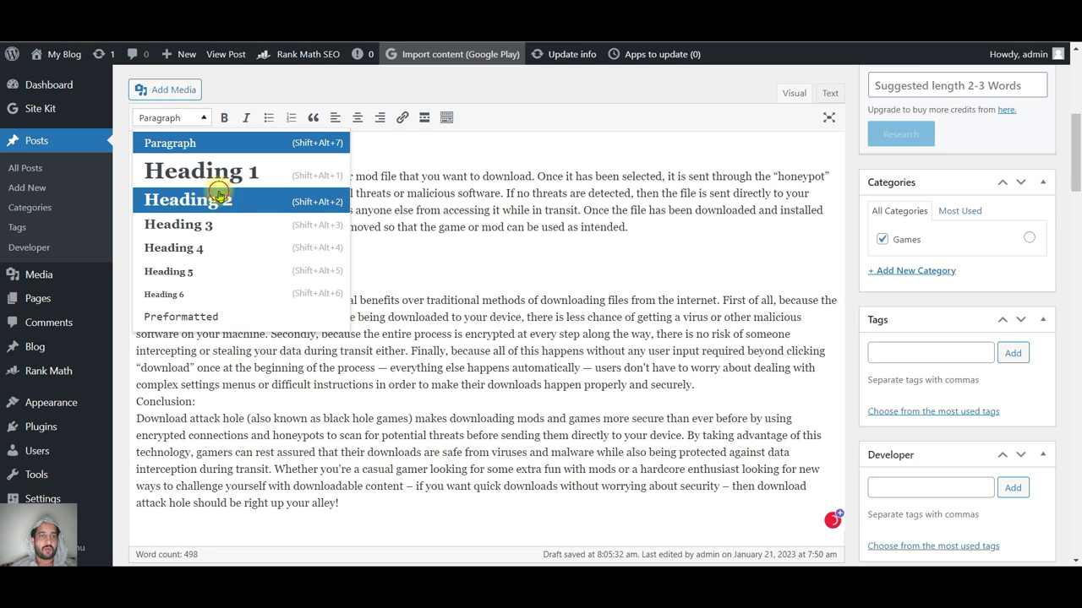
{"action": "left_click", "coordinate": [218, 196]}
Insert a paragraph break before "Conclusion:" to separate it from the benefits text, and look over the post.
{"action": "left_click", "coordinate": [734, 388]}
{"action": "key", "text": "Return"}
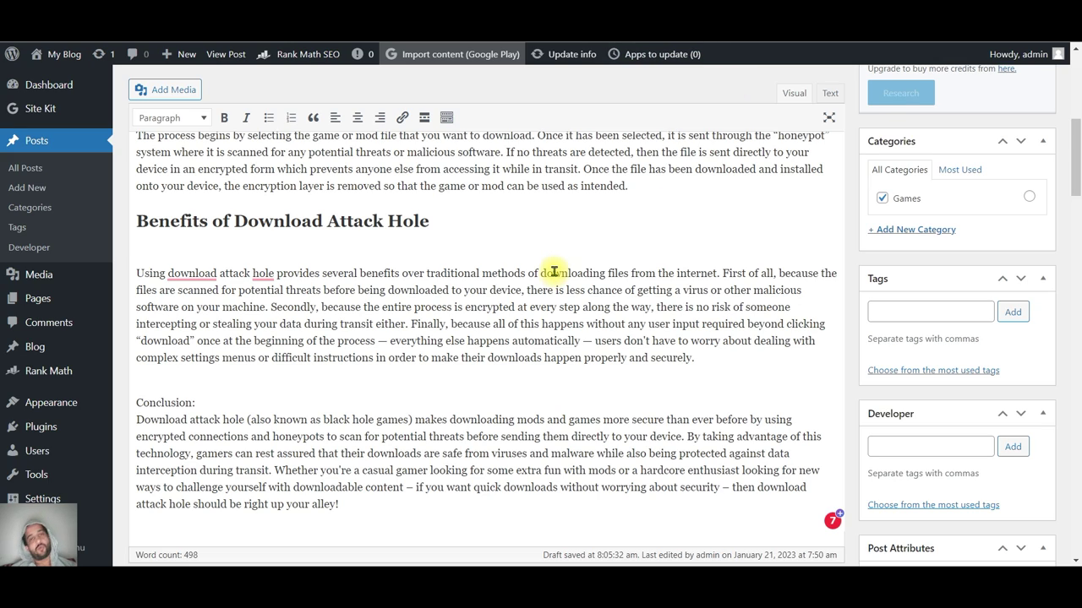
{"action": "scroll", "coordinate": [554, 272], "scroll_direction": "up", "scroll_amount": 5}
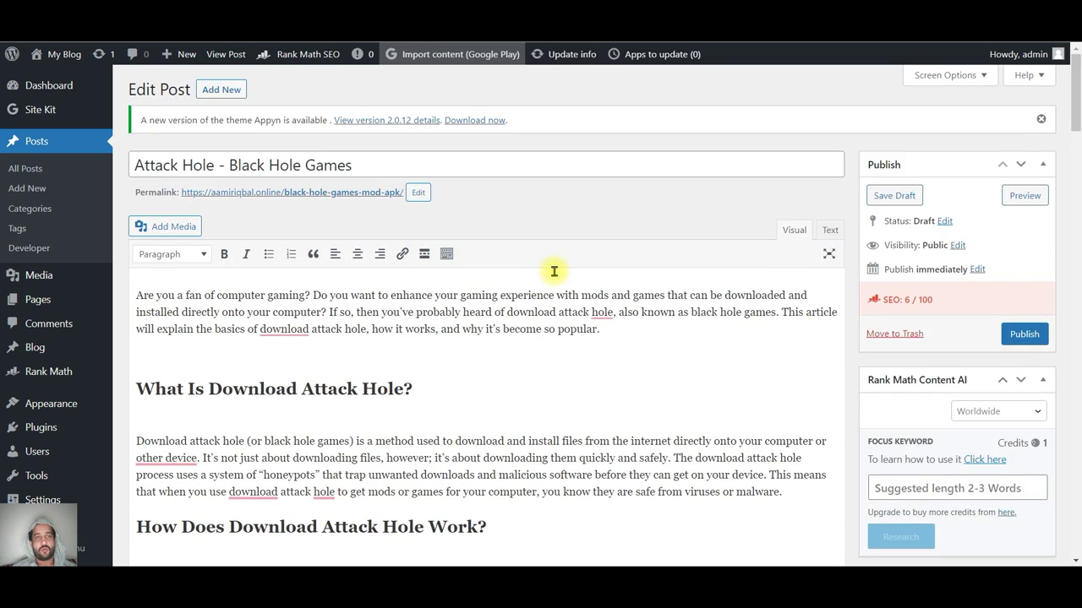
{"action": "scroll", "coordinate": [560, 295], "scroll_direction": "down", "scroll_amount": 15}
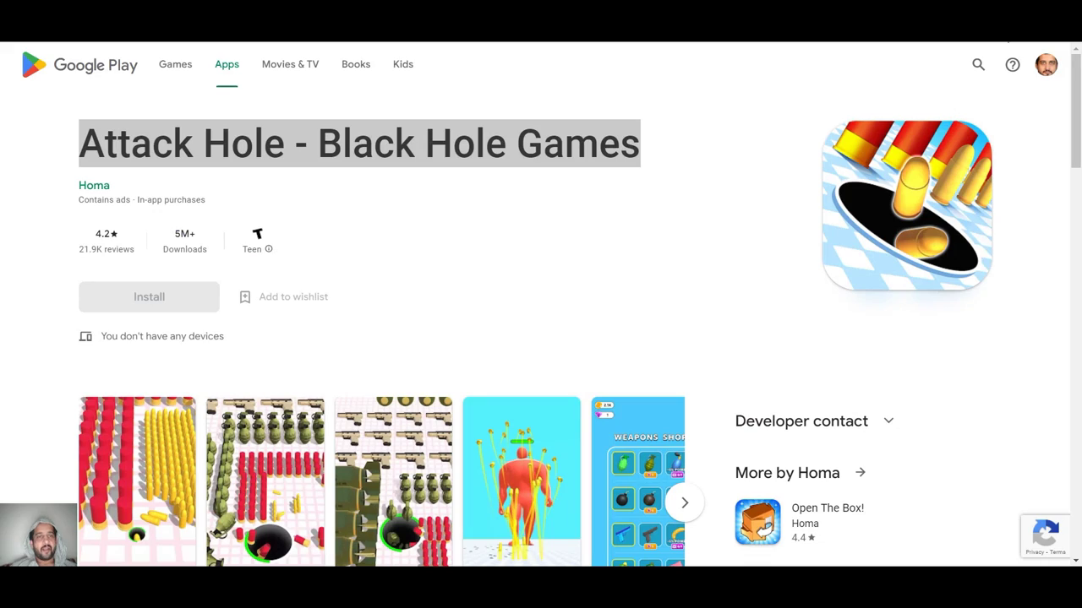
{"action": "triple_click", "coordinate": [635, 148]}
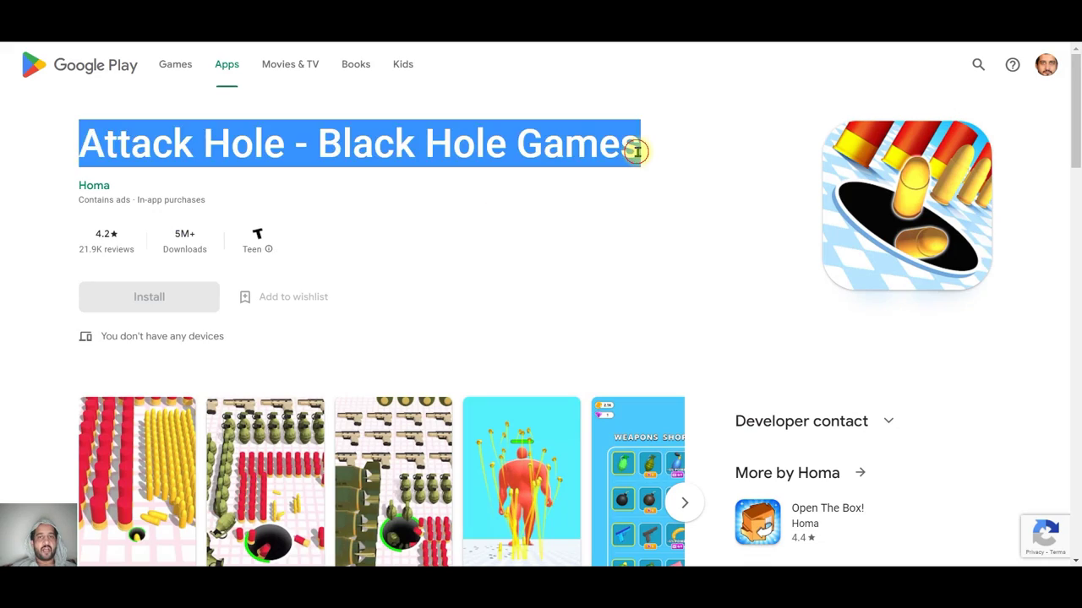
{"action": "left_click", "coordinate": [676, 142]}
{"action": "left_click_drag", "start_coordinate": [673, 142], "coordinate": [70, 123]}
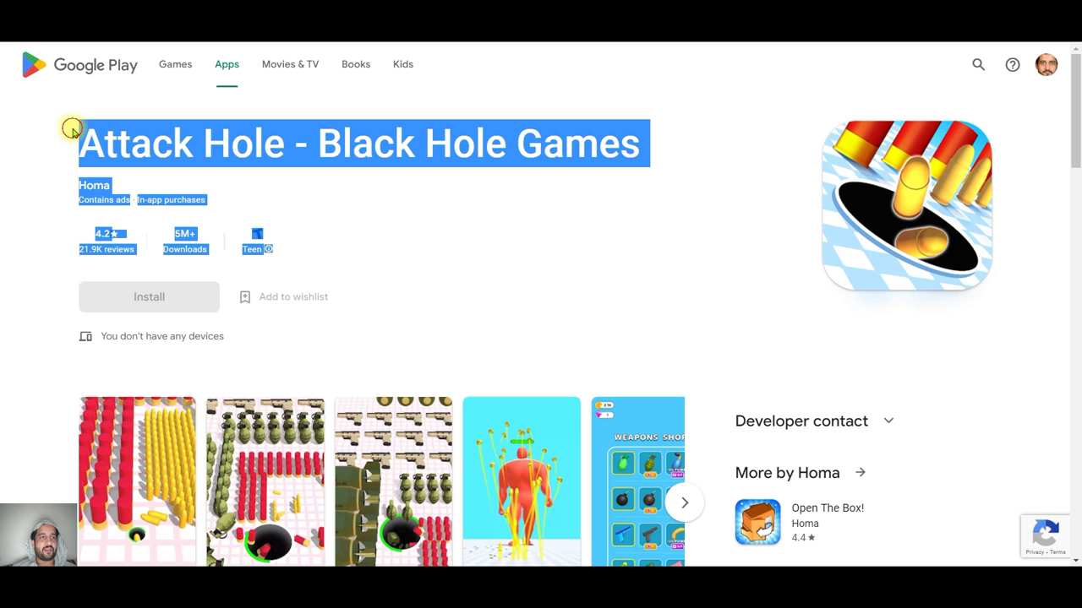
{"action": "right_click", "coordinate": [251, 138]}
{"action": "left_click", "coordinate": [338, 160]}
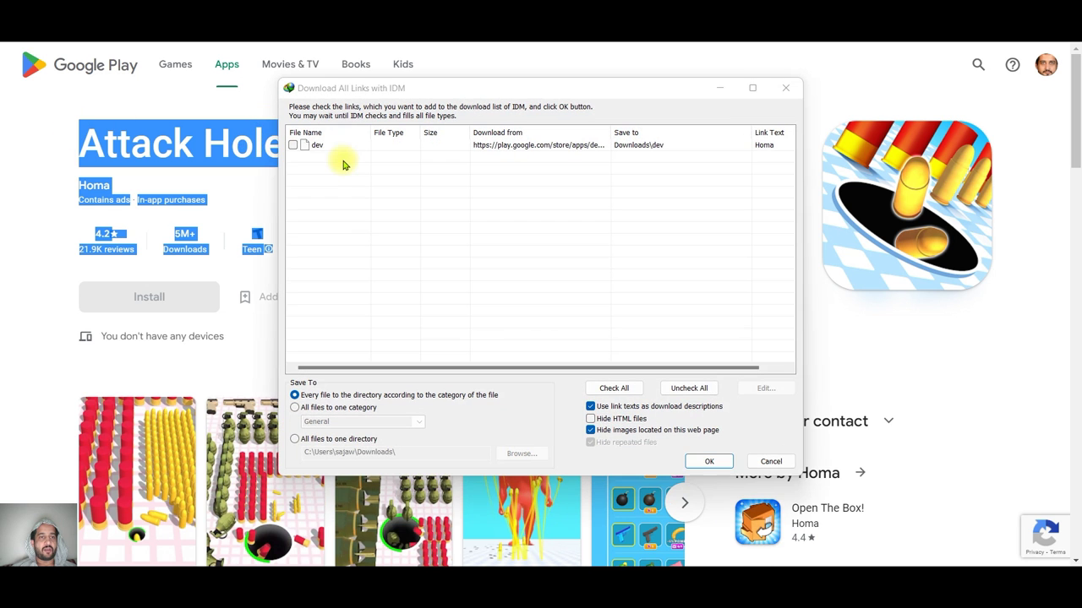
{"action": "left_click", "coordinate": [785, 88]}
{"action": "left_click", "coordinate": [561, 145]}
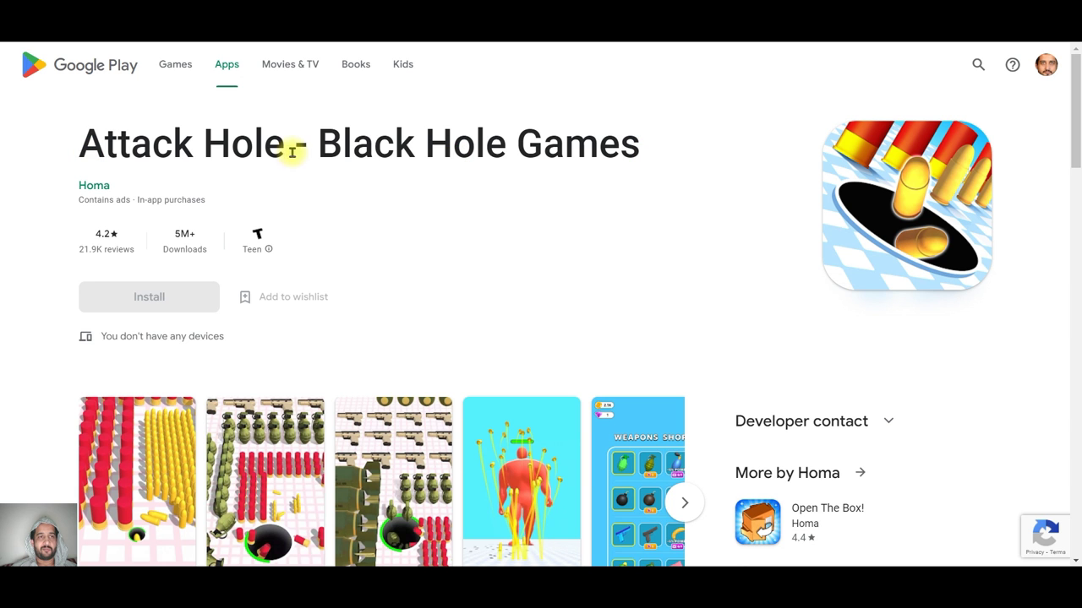
Examine the Attack Hole listing on Google Play, including its description, reviews, What's new section and data safety details.
{"action": "scroll", "coordinate": [338, 177], "scroll_direction": "down", "scroll_amount": 5}
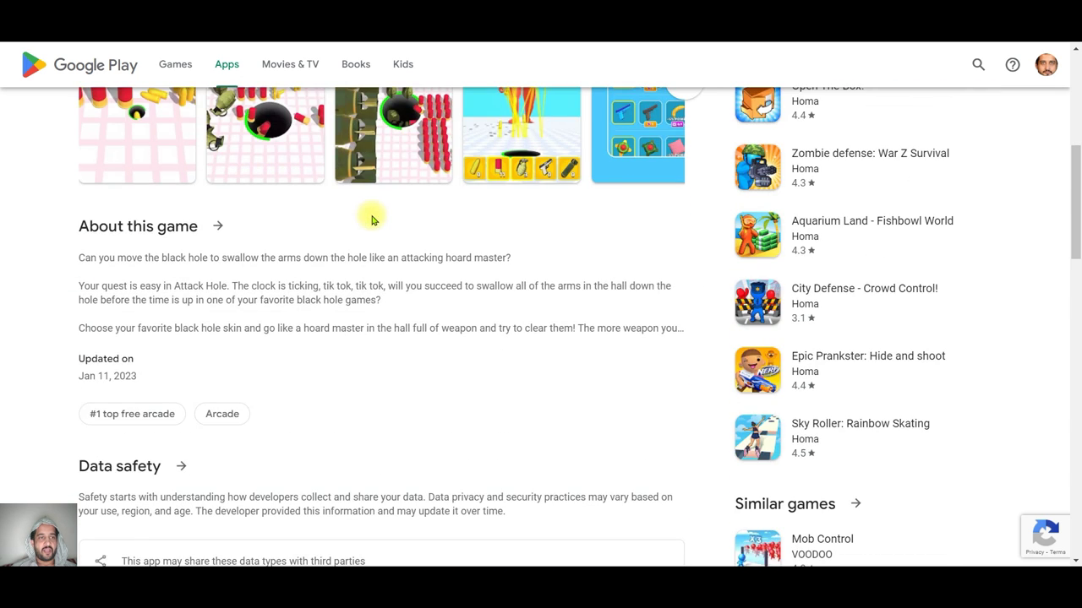
{"action": "scroll", "coordinate": [372, 219], "scroll_direction": "down", "scroll_amount": 10}
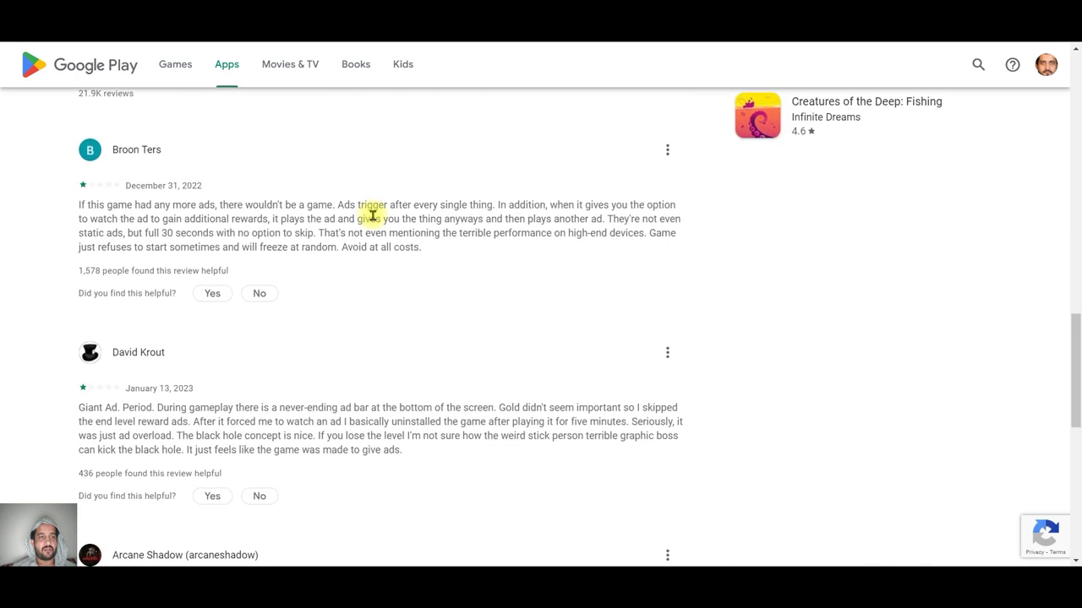
{"action": "scroll", "coordinate": [372, 216], "scroll_direction": "down", "scroll_amount": 8}
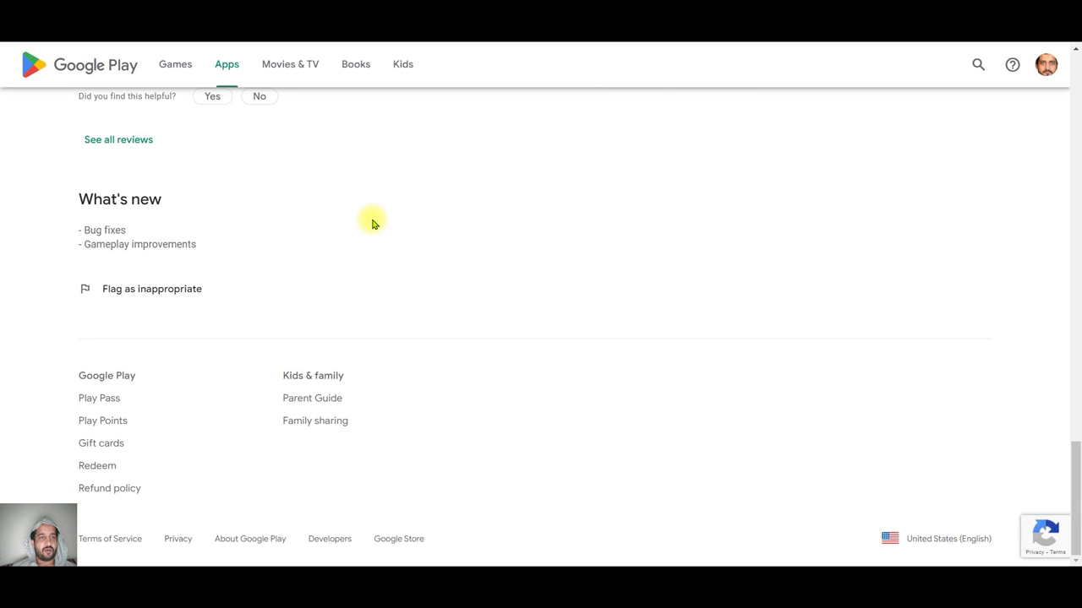
{"action": "scroll", "coordinate": [352, 225], "scroll_direction": "up", "scroll_amount": 2}
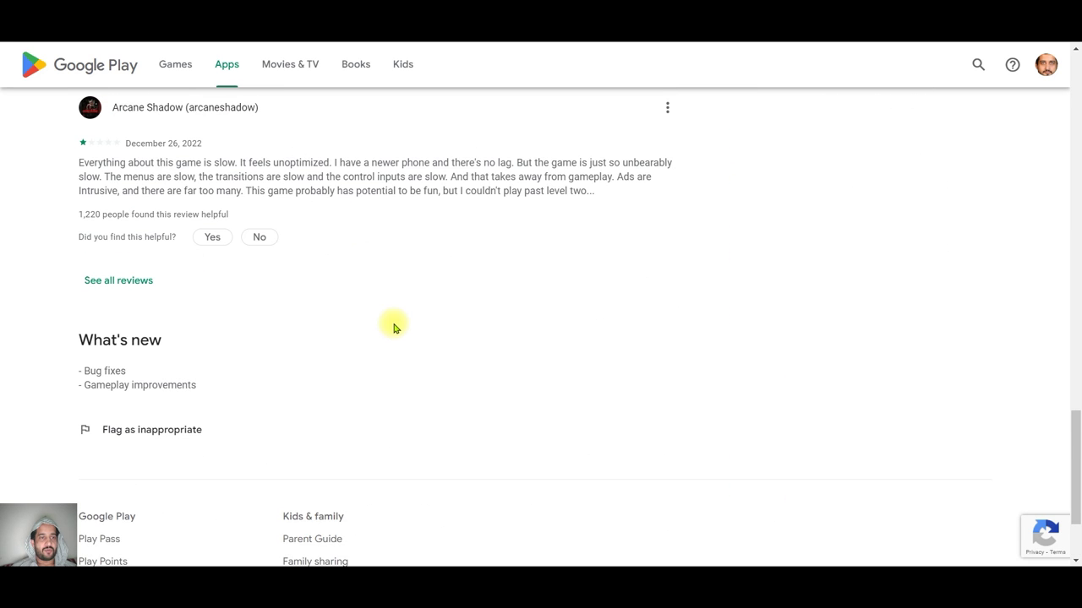
{"action": "scroll", "coordinate": [599, 181], "scroll_direction": "up", "scroll_amount": 10}
{"action": "scroll", "coordinate": [600, 182], "scroll_direction": "down", "scroll_amount": 1}
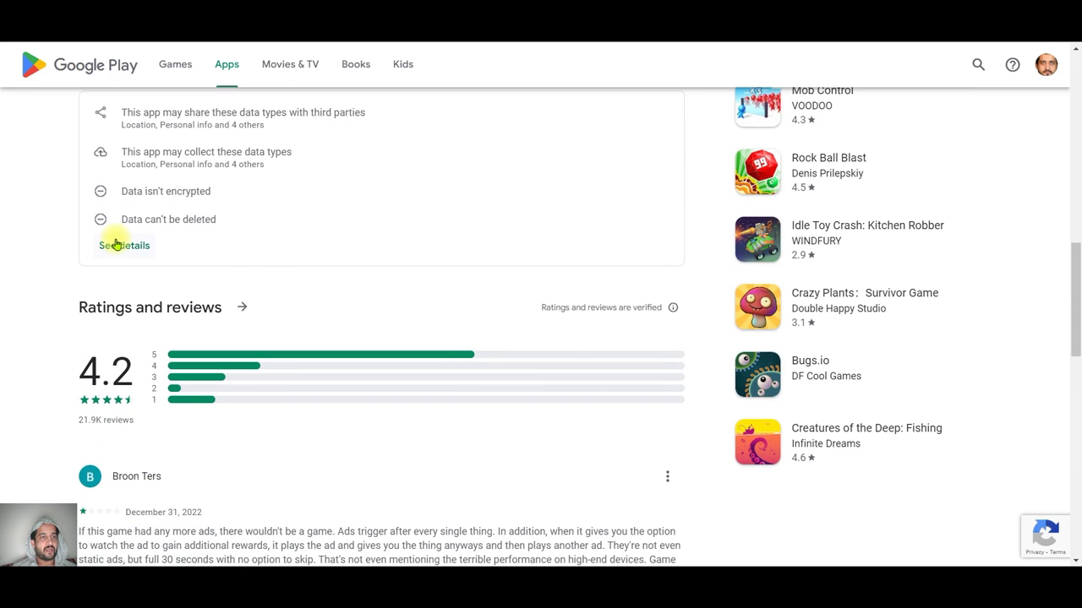
{"action": "left_click", "coordinate": [116, 244]}
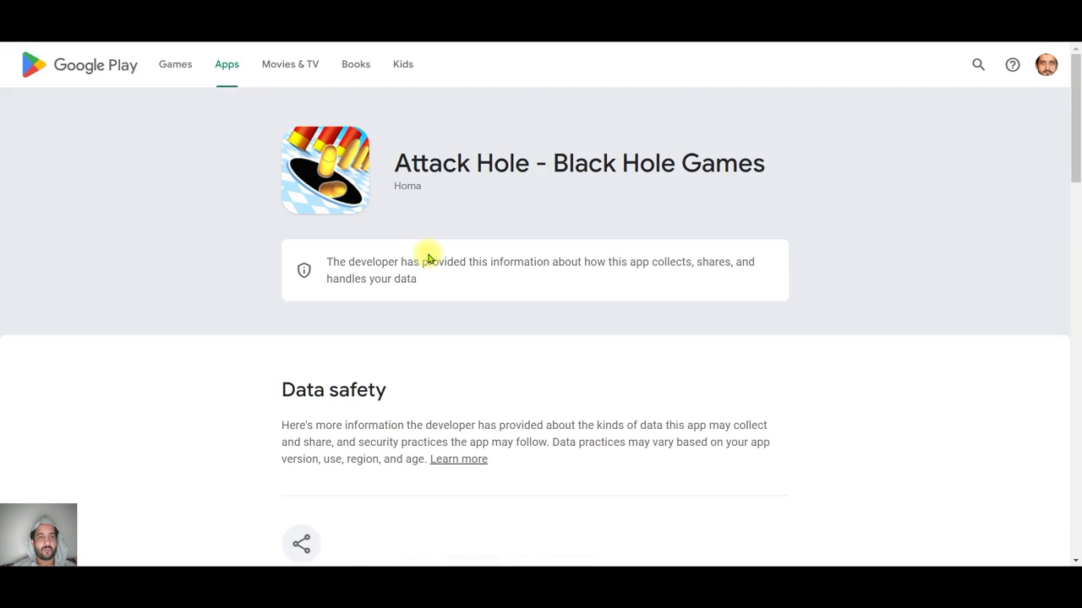
{"action": "scroll", "coordinate": [427, 258], "scroll_direction": "down", "scroll_amount": 7}
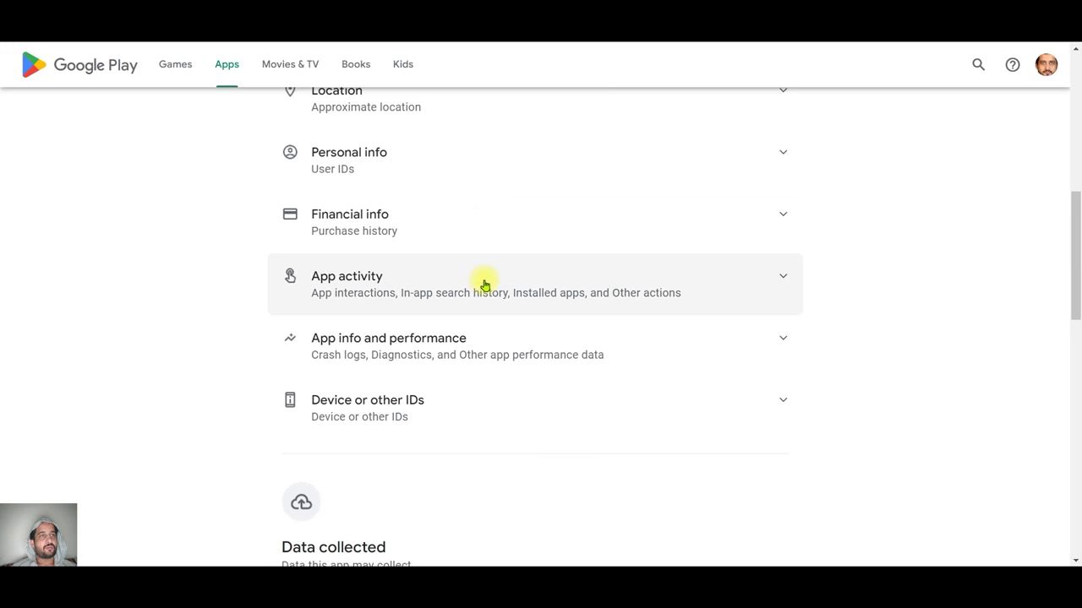
{"action": "scroll", "coordinate": [484, 285], "scroll_direction": "up", "scroll_amount": 3}
{"action": "key", "text": "alt+Left"}
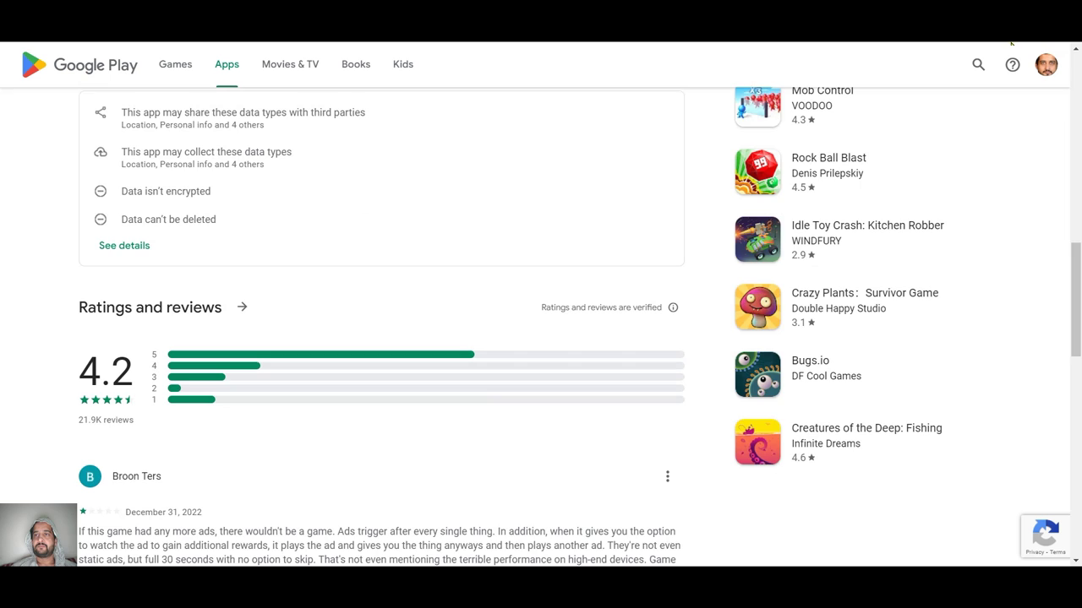
{"action": "scroll", "coordinate": [447, 301], "scroll_direction": "down", "scroll_amount": 2}
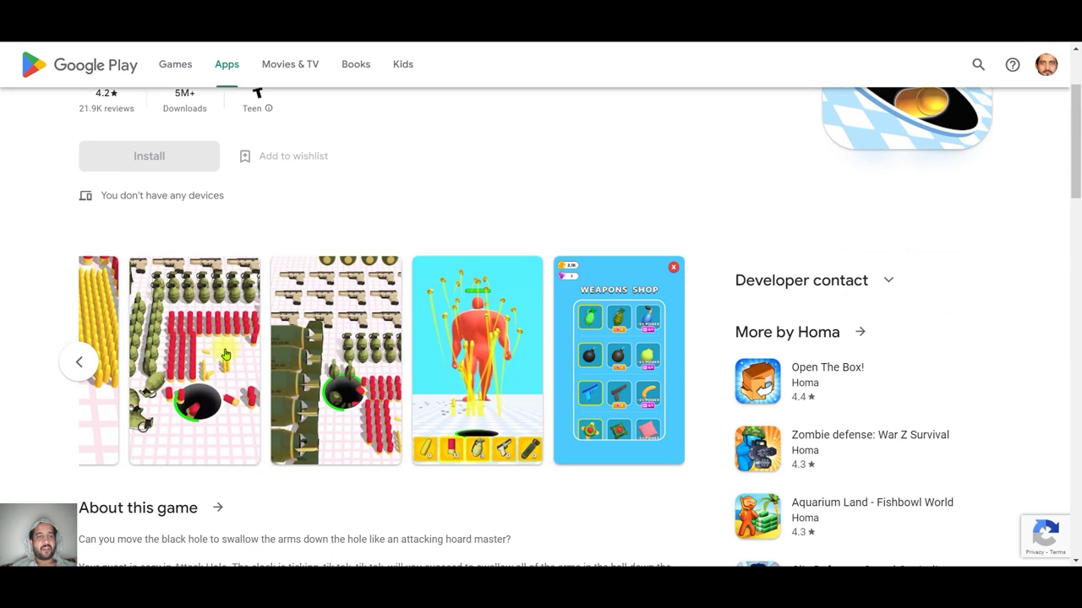
{"action": "scroll", "coordinate": [454, 343], "scroll_direction": "down", "scroll_amount": 3}
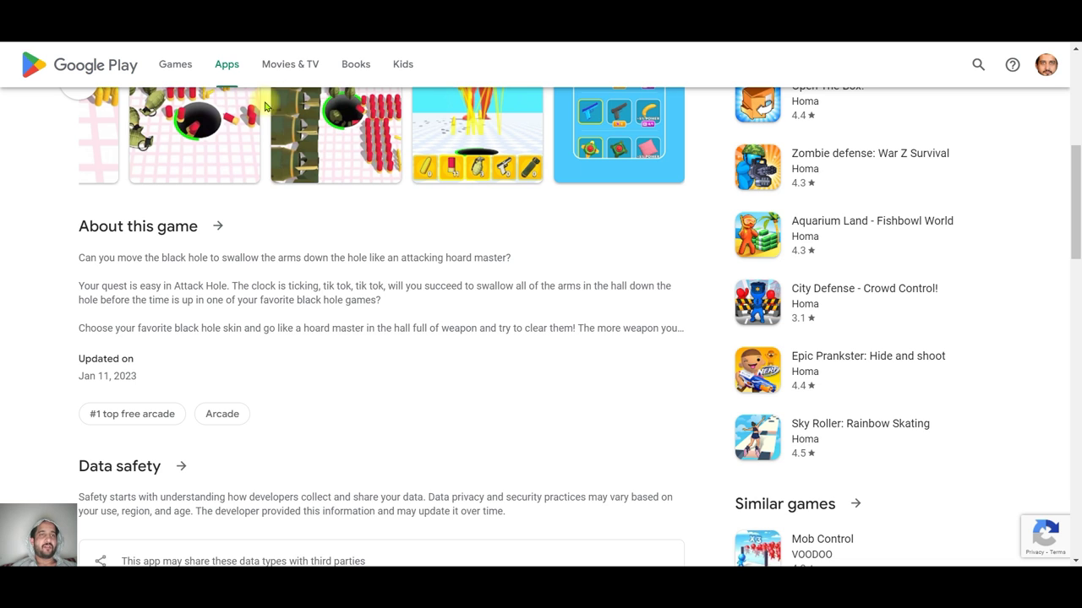
Save the gameplay screenshot showing the black hole among grenades and red shells from the Attack Hole listing.
{"action": "scroll", "coordinate": [330, 347], "scroll_direction": "up", "scroll_amount": 2}
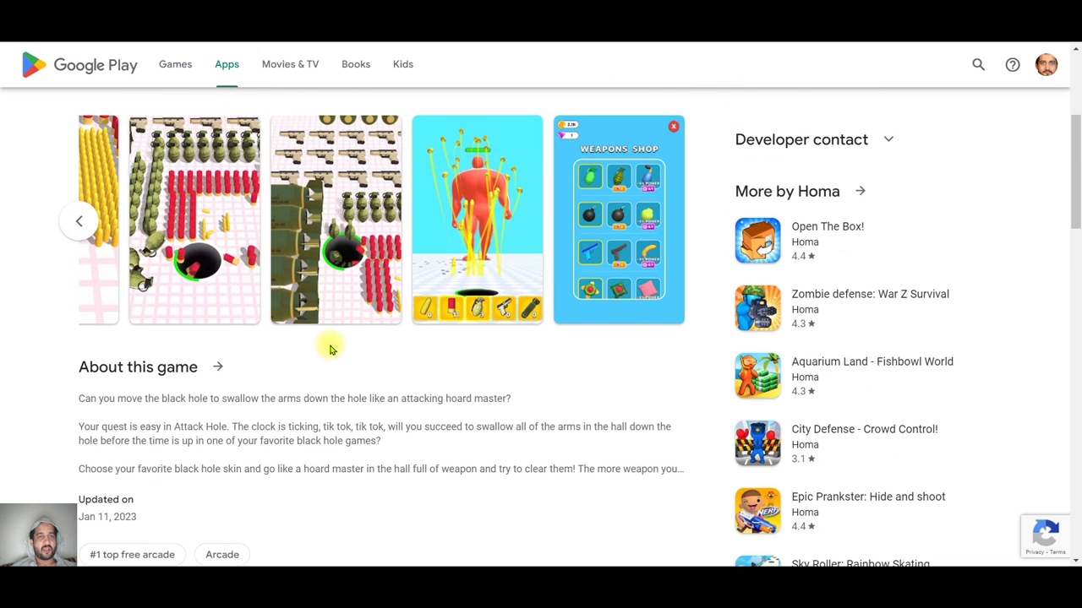
{"action": "right_click", "coordinate": [232, 216]}
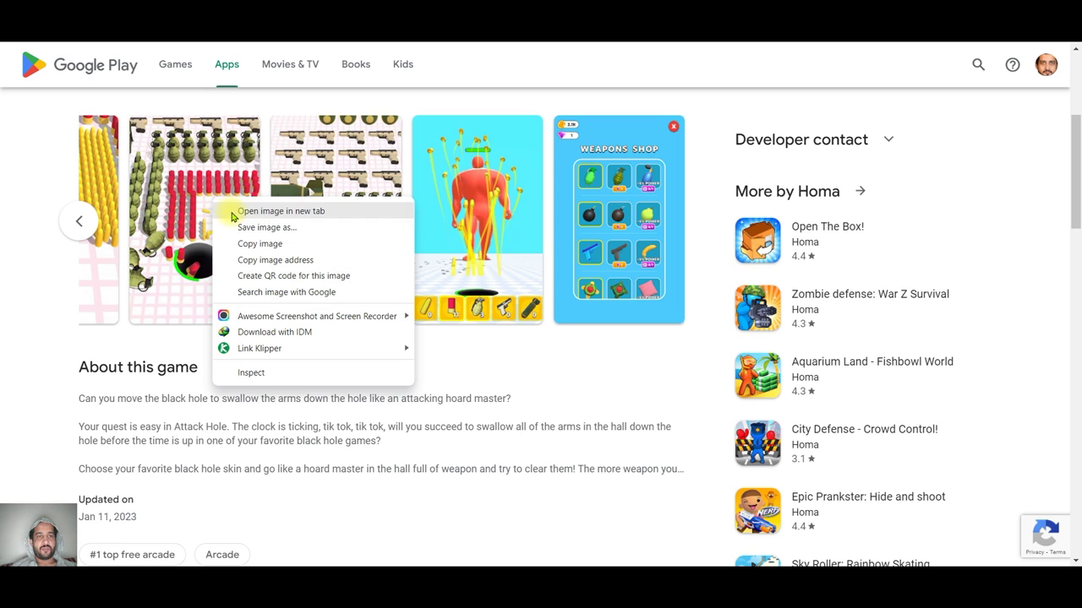
{"action": "left_click", "coordinate": [284, 228]}
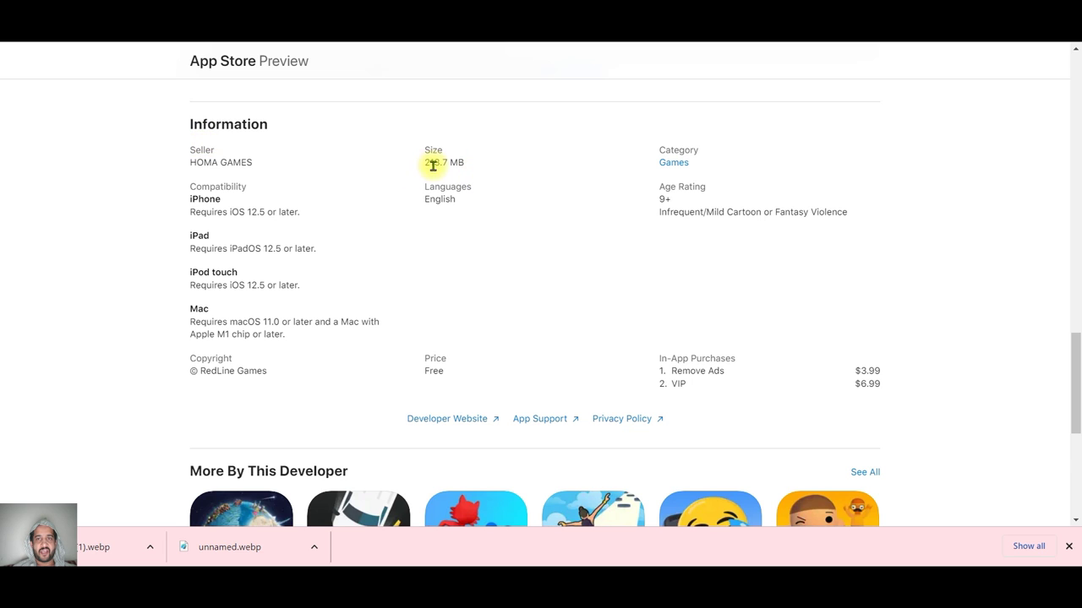
Check the game's App Store information, and look through the WordPress post's App Information, What's new, App Video and App Images fields.
{"action": "scroll", "coordinate": [433, 173], "scroll_direction": "down", "scroll_amount": 1}
{"action": "scroll", "coordinate": [301, 212], "scroll_direction": "down", "scroll_amount": 2}
{"action": "scroll", "coordinate": [341, 218], "scroll_direction": "up", "scroll_amount": 2}
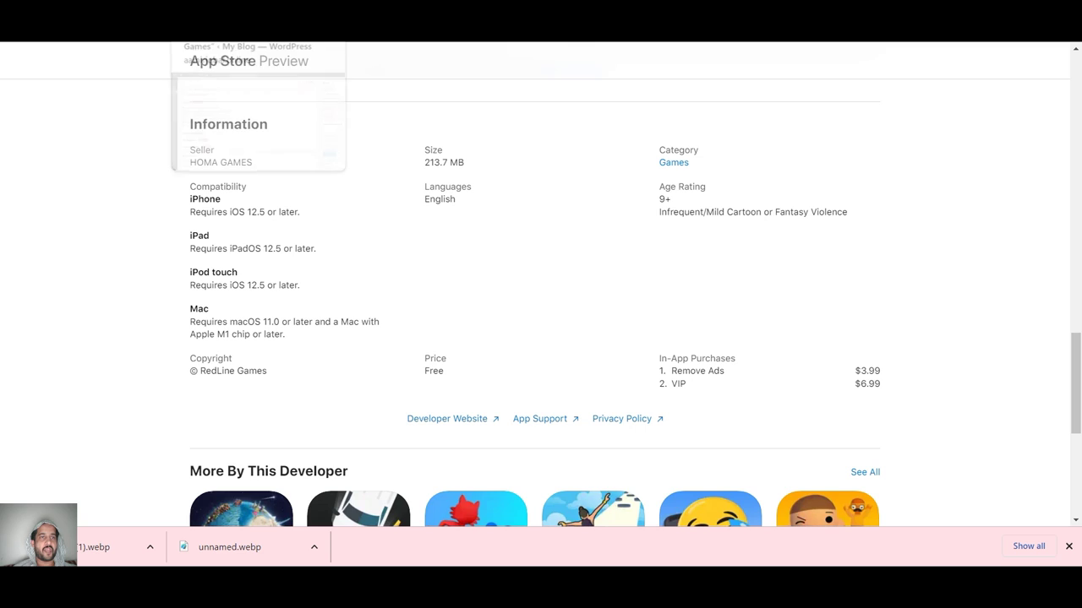
{"action": "key", "text": "ctrl+Tab"}
{"action": "scroll", "coordinate": [445, 283], "scroll_direction": "down", "scroll_amount": 5}
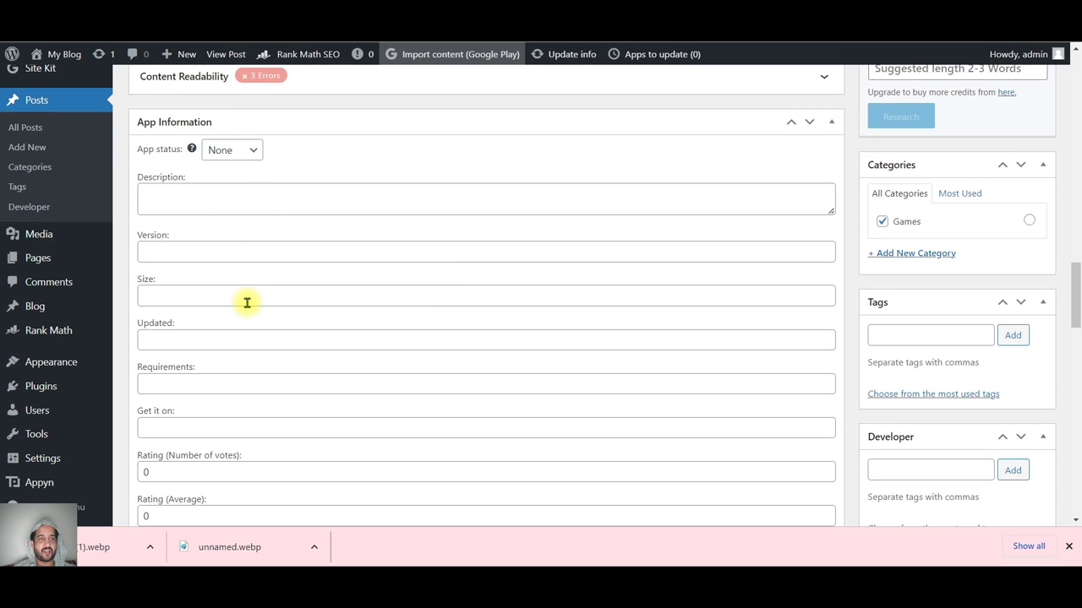
{"action": "scroll", "coordinate": [234, 338], "scroll_direction": "down", "scroll_amount": 1}
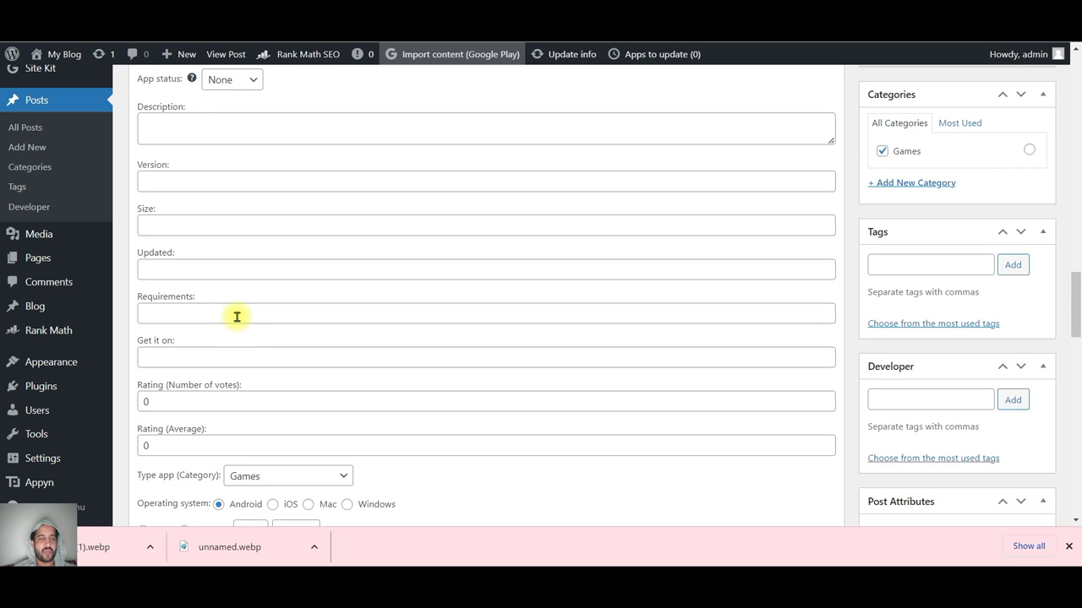
{"action": "scroll", "coordinate": [237, 324], "scroll_direction": "down", "scroll_amount": 3}
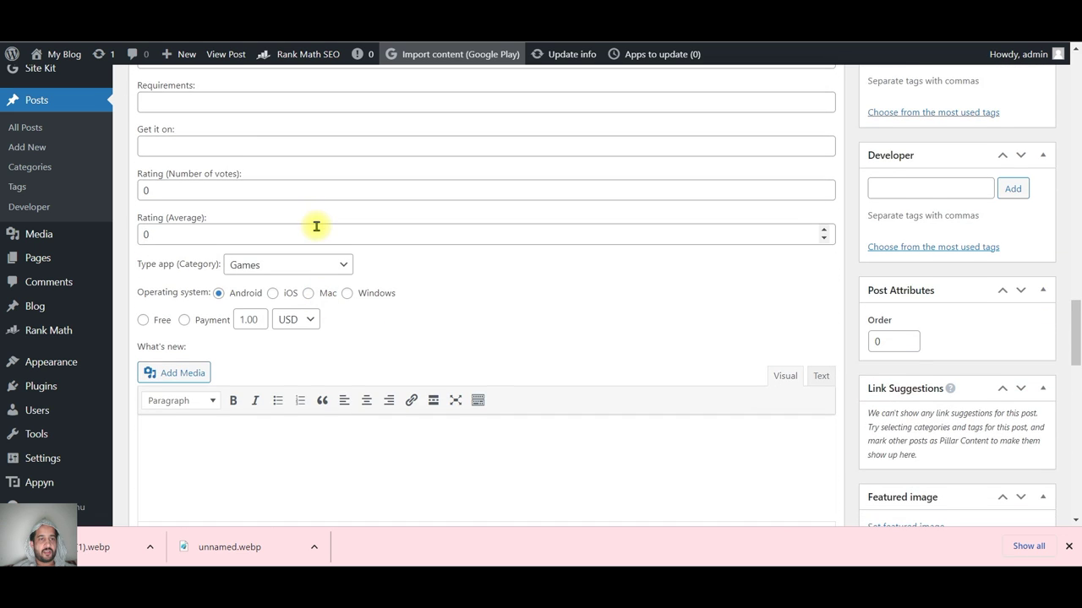
{"action": "scroll", "coordinate": [298, 320], "scroll_direction": "down", "scroll_amount": 5}
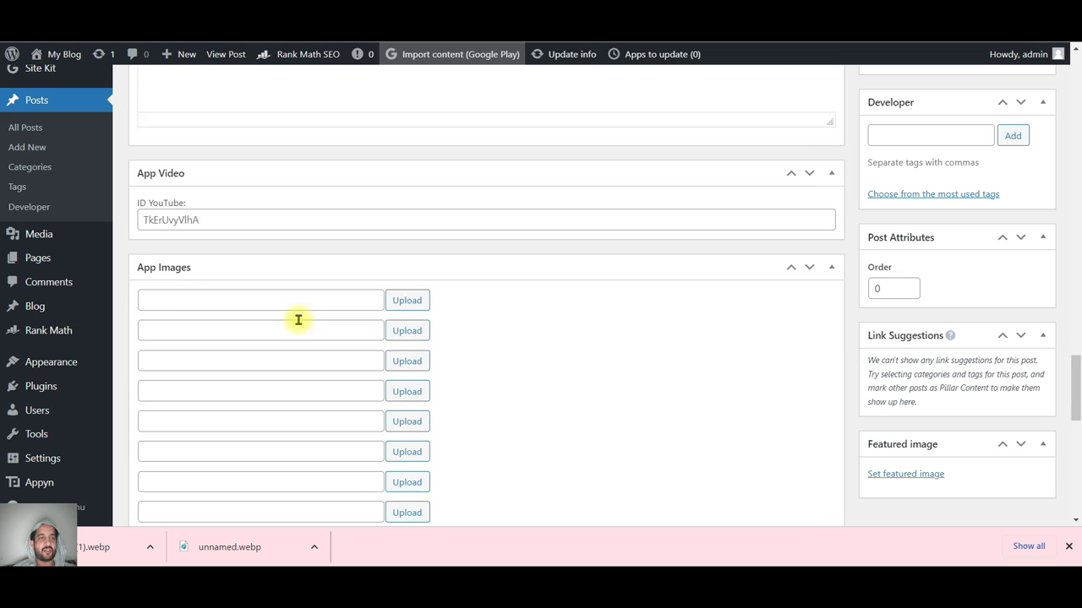
{"action": "scroll", "coordinate": [297, 319], "scroll_direction": "down", "scroll_amount": 2}
{"action": "scroll", "coordinate": [297, 316], "scroll_direction": "up", "scroll_amount": 4}
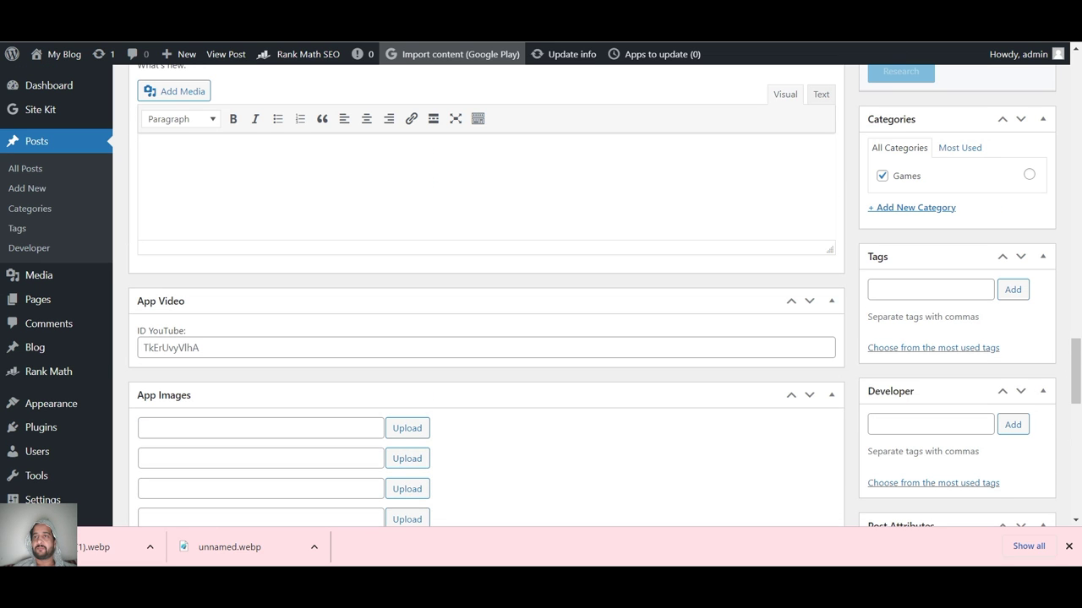
{"action": "scroll", "coordinate": [486, 338], "scroll_direction": "up", "scroll_amount": 10}
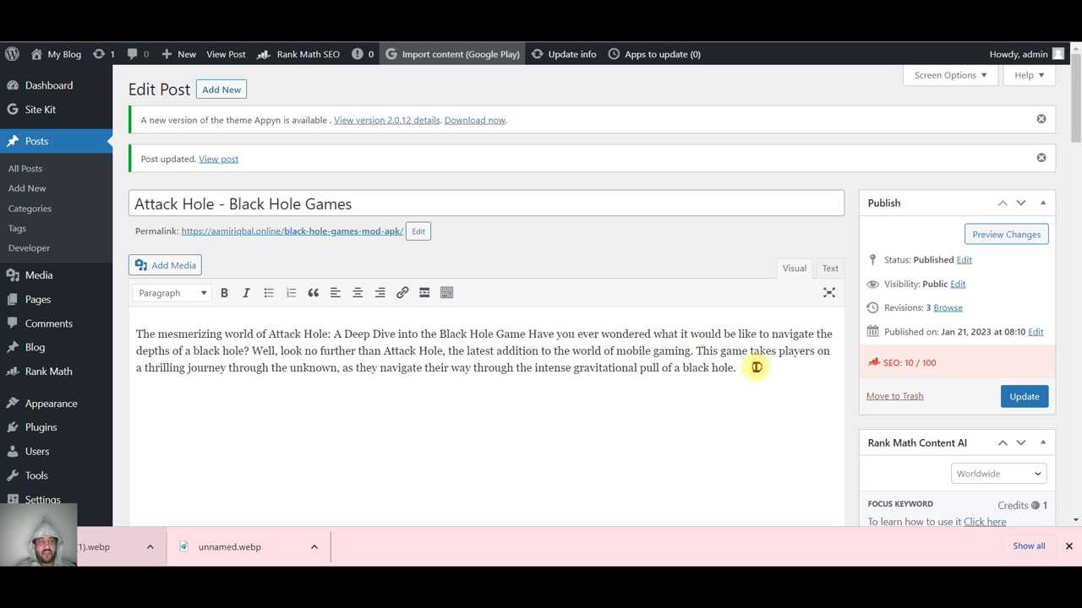
Review the filled-in post from the introduction through App Information, What's new, App Images and the Download links of app section.
{"action": "triple_click", "coordinate": [127, 326]}
{"action": "scroll", "coordinate": [432, 328], "scroll_direction": "down", "scroll_amount": 4}
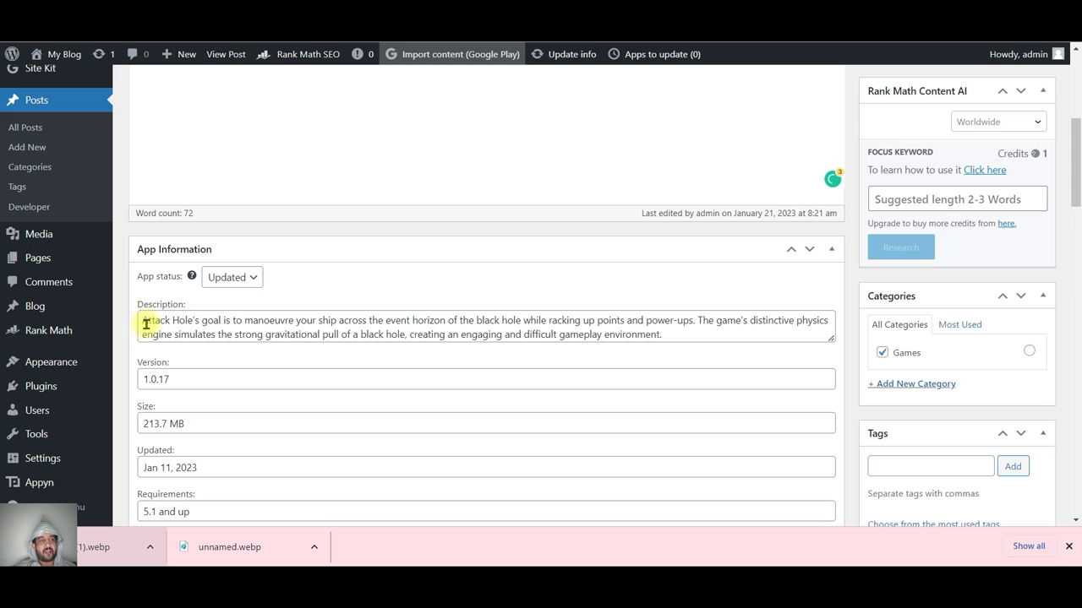
{"action": "scroll", "coordinate": [693, 355], "scroll_direction": "down", "scroll_amount": 2}
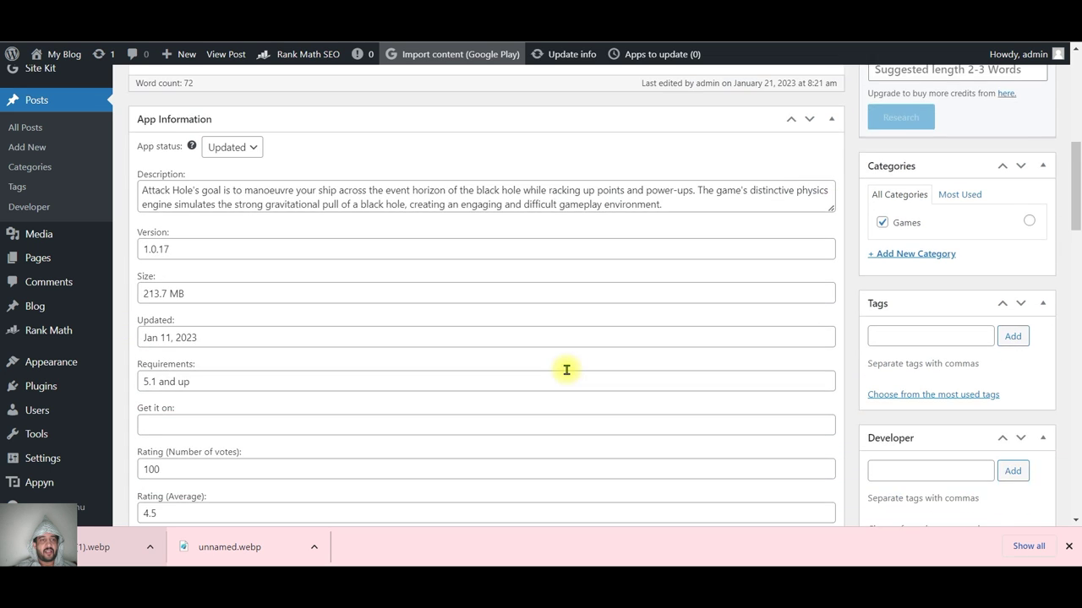
{"action": "scroll", "coordinate": [285, 377], "scroll_direction": "down", "scroll_amount": 3}
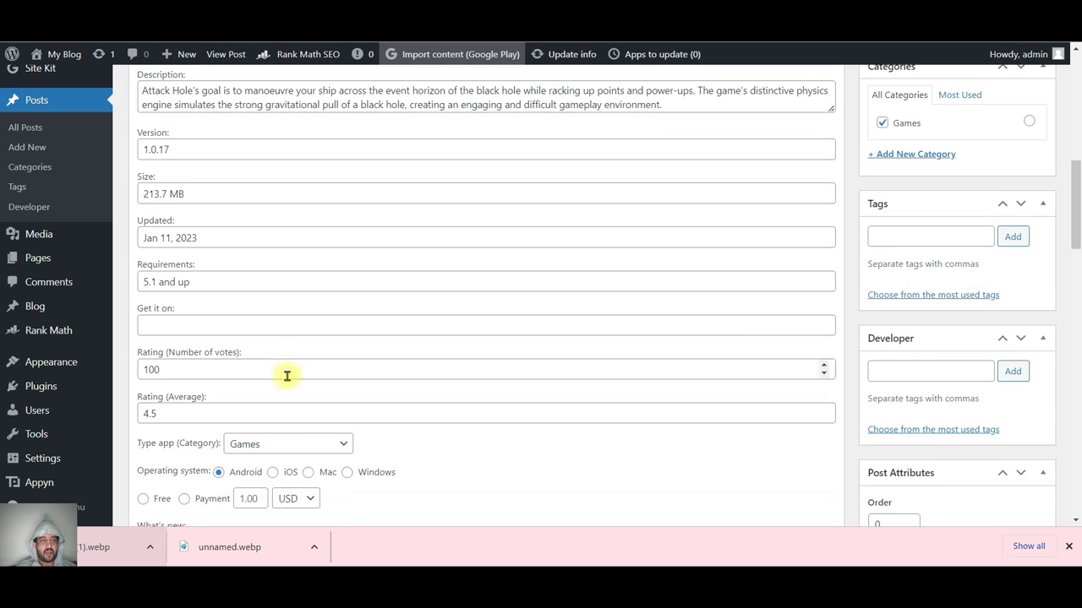
{"action": "scroll", "coordinate": [476, 398], "scroll_direction": "down", "scroll_amount": 2}
{"action": "scroll", "coordinate": [475, 401], "scroll_direction": "down", "scroll_amount": 1}
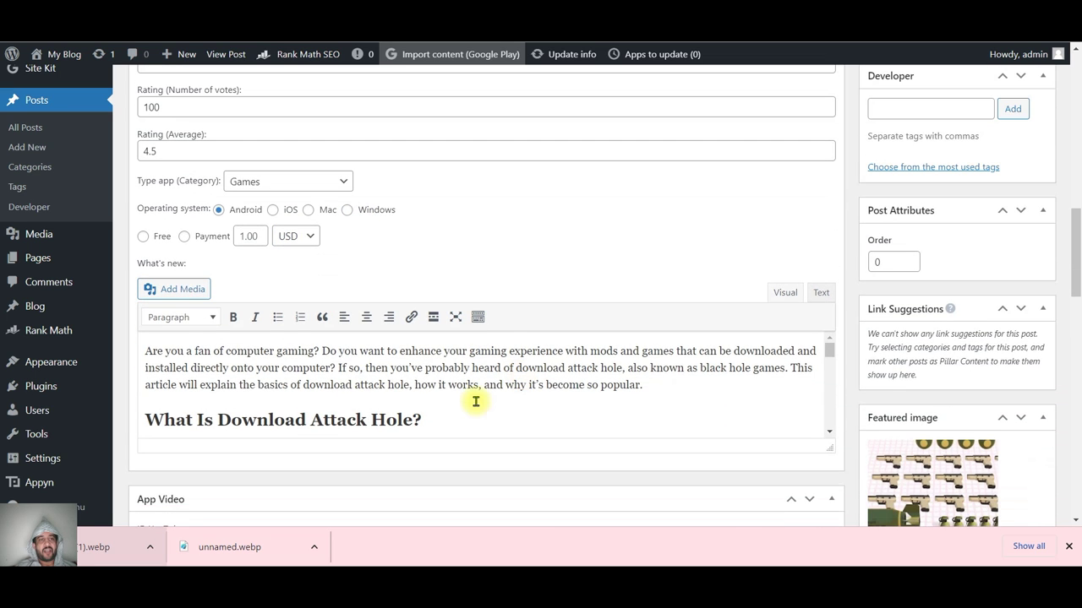
{"action": "scroll", "coordinate": [475, 400], "scroll_direction": "down", "scroll_amount": 5}
{"action": "scroll", "coordinate": [610, 397], "scroll_direction": "down", "scroll_amount": 3}
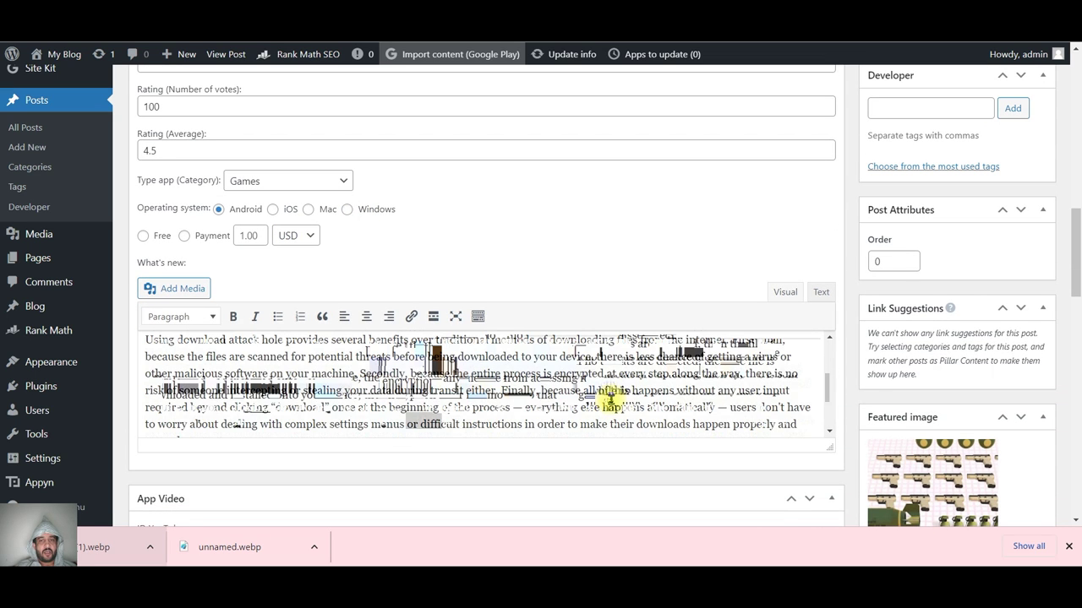
{"action": "scroll", "coordinate": [610, 398], "scroll_direction": "down", "scroll_amount": 3}
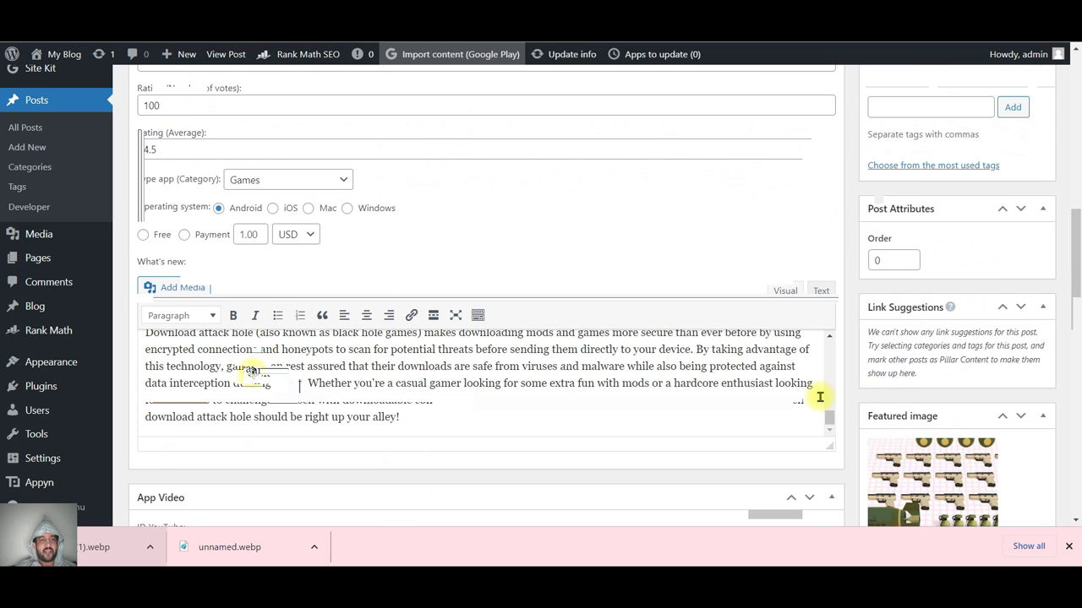
{"action": "scroll", "coordinate": [820, 397], "scroll_direction": "down", "scroll_amount": 5}
{"action": "scroll", "coordinate": [244, 278], "scroll_direction": "down", "scroll_amount": 1}
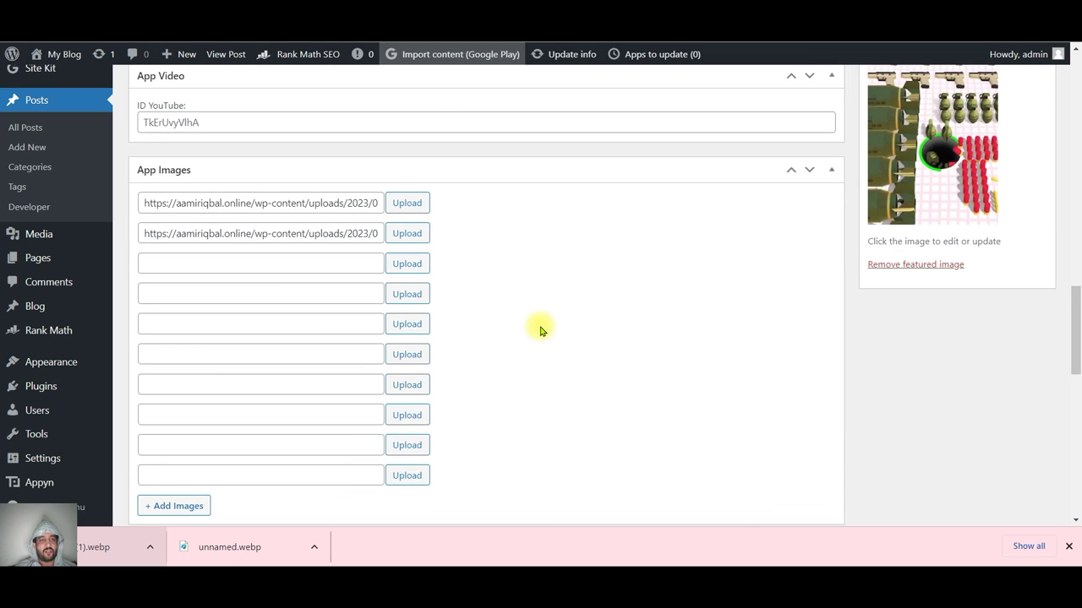
{"action": "scroll", "coordinate": [541, 330], "scroll_direction": "down", "scroll_amount": 3}
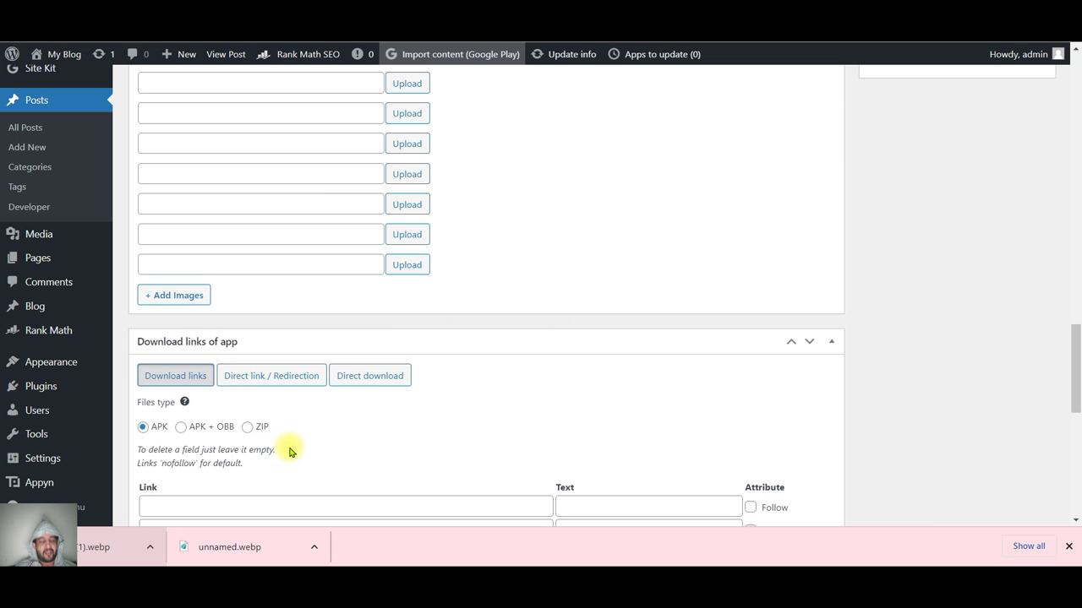
{"action": "scroll", "coordinate": [524, 336], "scroll_direction": "up", "scroll_amount": 15}
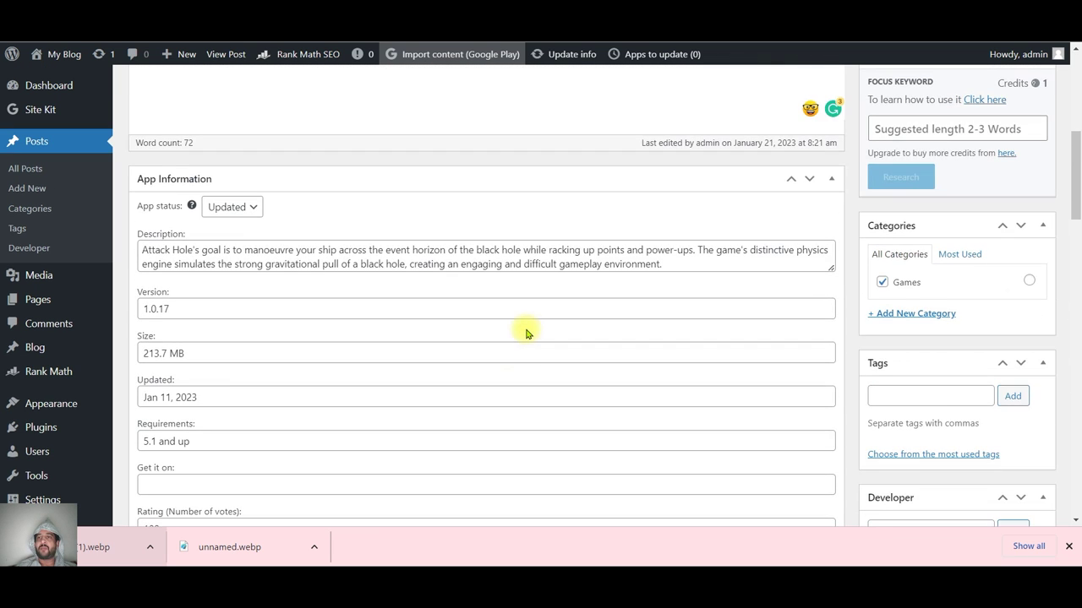
Update the Attack Hole post and open its permalink in a new tab.
{"action": "scroll", "coordinate": [1066, 159], "scroll_direction": "up", "scroll_amount": 3}
{"action": "left_click", "coordinate": [1031, 183]}
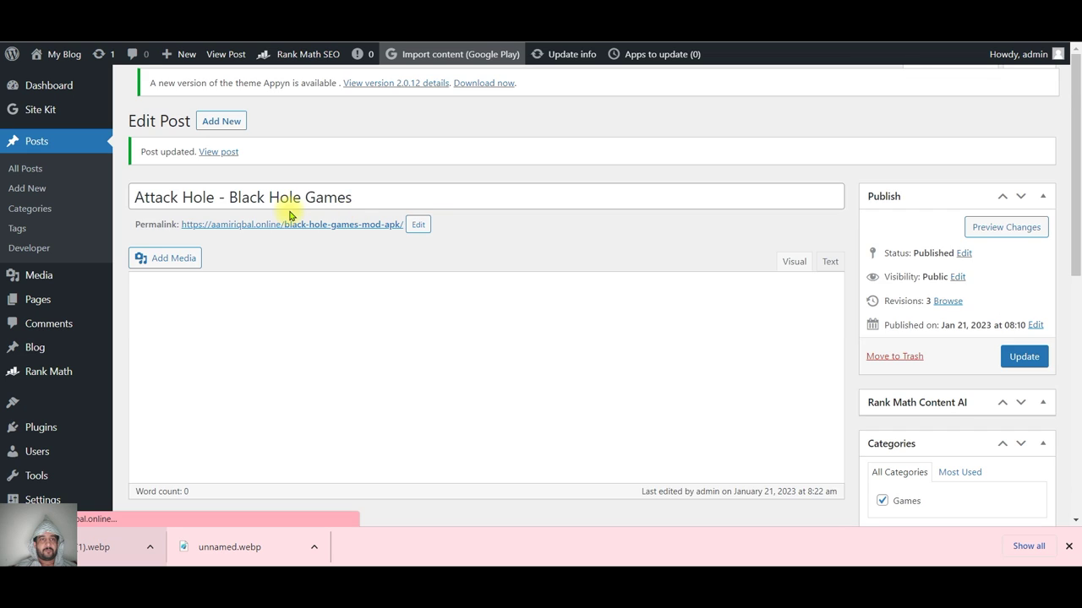
{"action": "right_click", "coordinate": [286, 224]}
{"action": "left_click", "coordinate": [314, 237]}
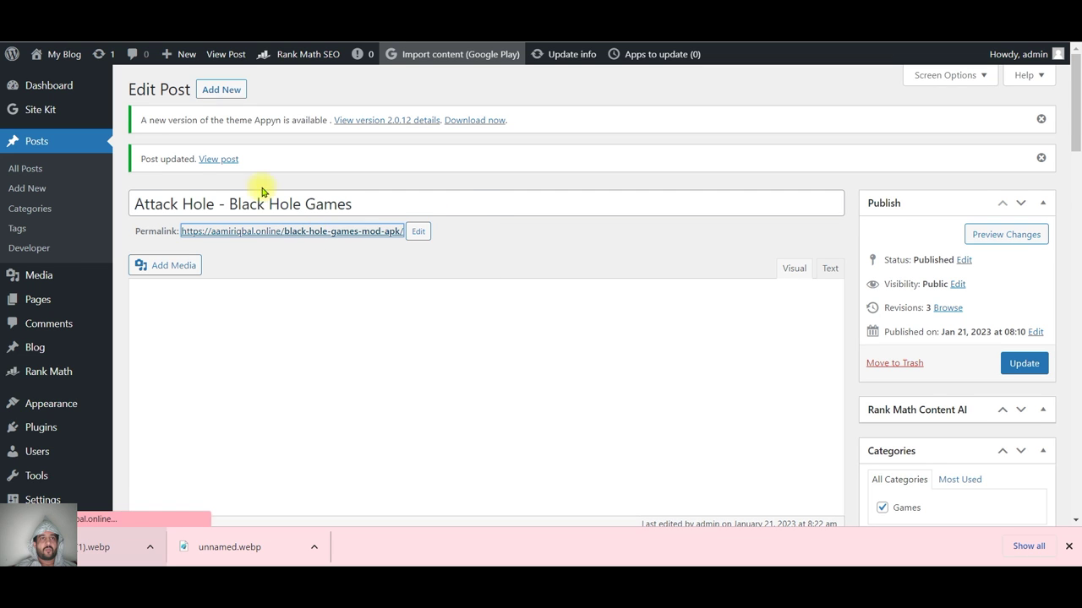
{"action": "key", "text": "ctrl+Tab"}
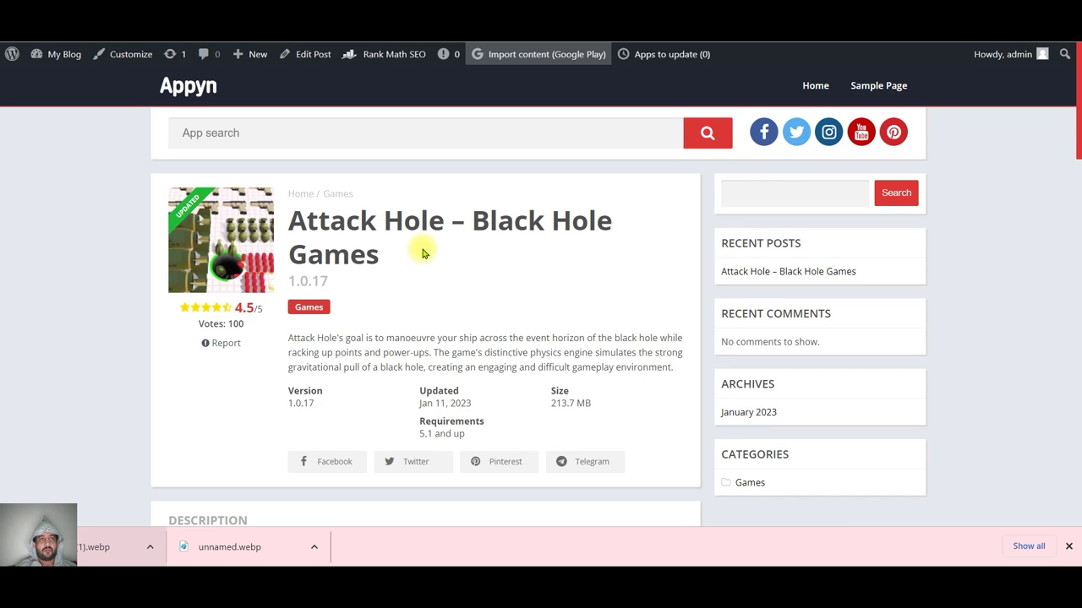
Examine the published Attack Hole page, including its app details, description headings, images and comment form.
{"action": "scroll", "coordinate": [418, 248], "scroll_direction": "down", "scroll_amount": 2}
{"action": "scroll", "coordinate": [423, 254], "scroll_direction": "down", "scroll_amount": 14}
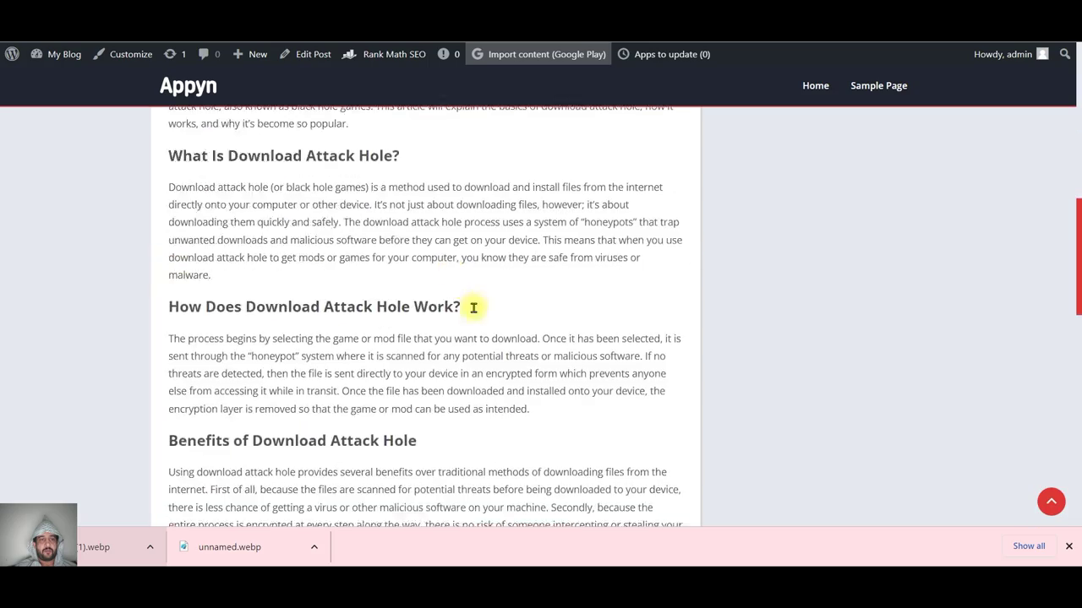
{"action": "scroll", "coordinate": [499, 349], "scroll_direction": "down", "scroll_amount": 3}
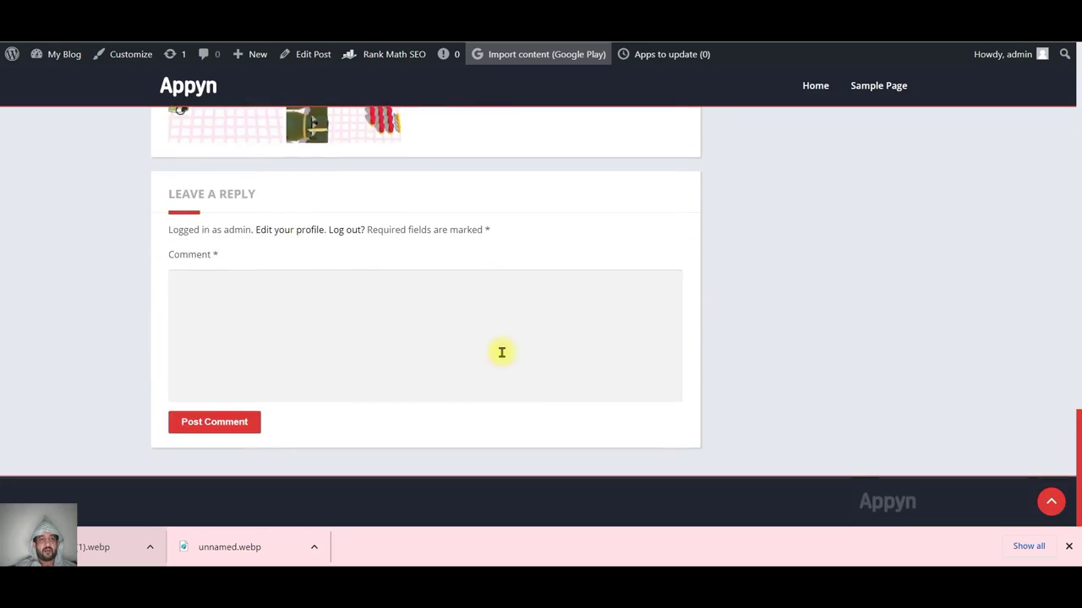
{"action": "scroll", "coordinate": [499, 353], "scroll_direction": "up", "scroll_amount": 10}
{"action": "scroll", "coordinate": [498, 327], "scroll_direction": "up", "scroll_amount": 10}
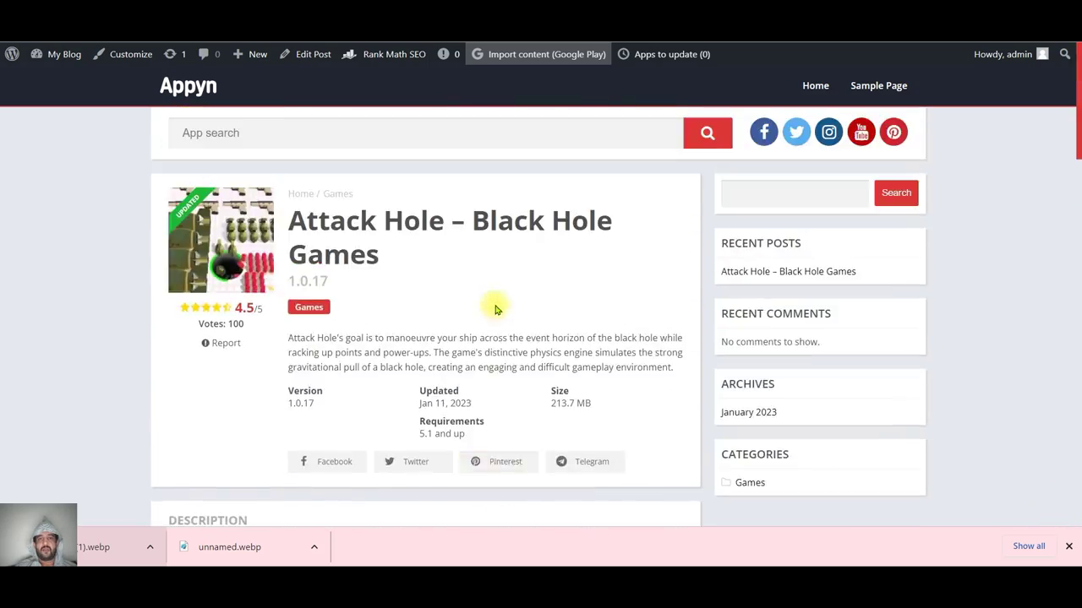
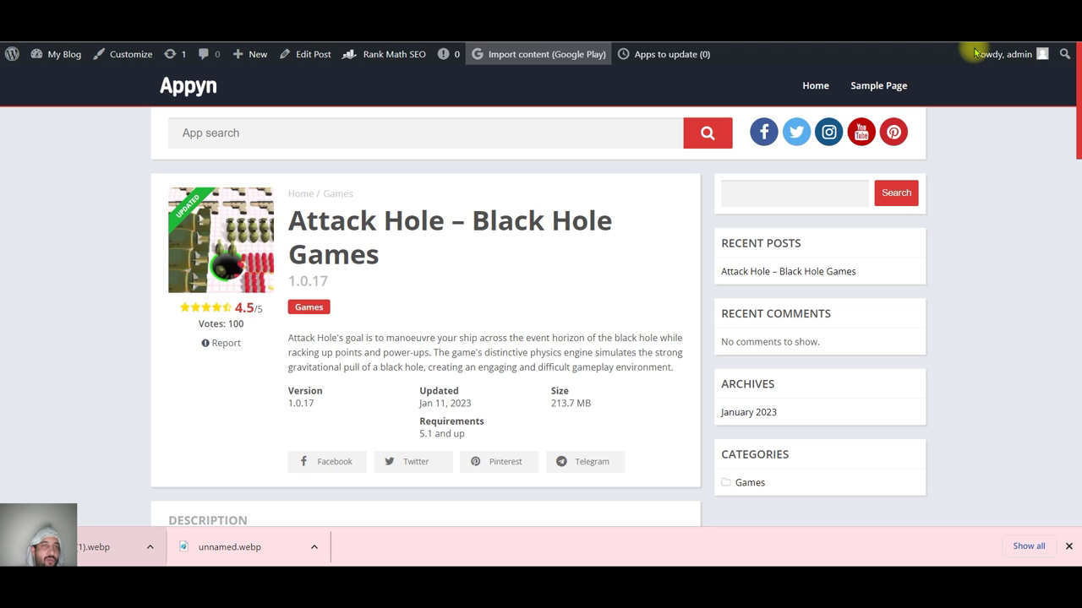
Switch to the APKCombo APK Downloader page and copy the download link address of the iWawa Draw 1.9.2 APK.
{"action": "key", "text": "ctrl+Tab"}
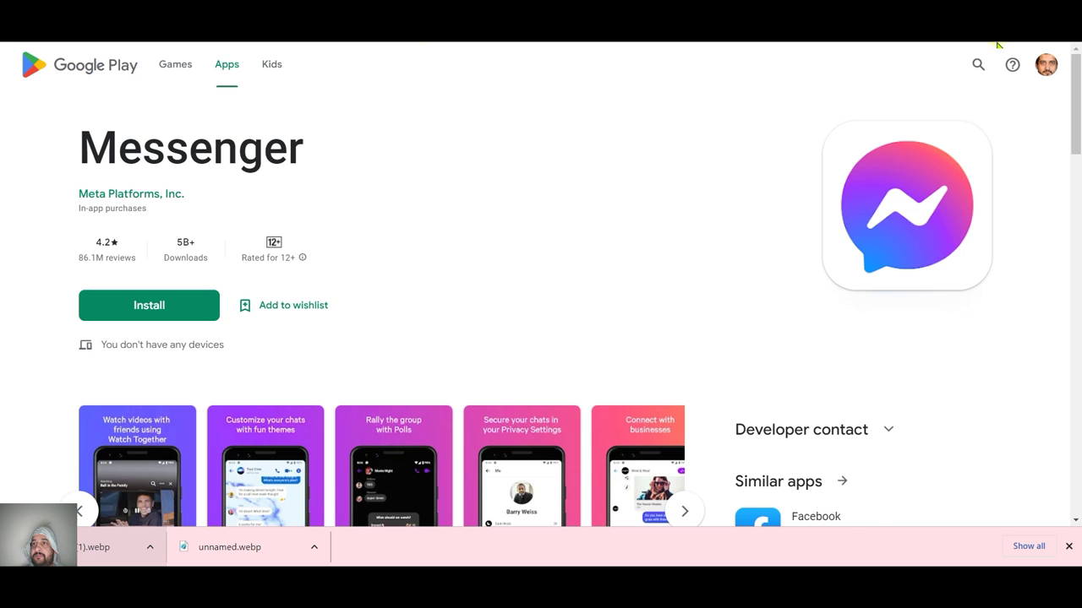
{"action": "key", "text": "ctrl+Tab"}
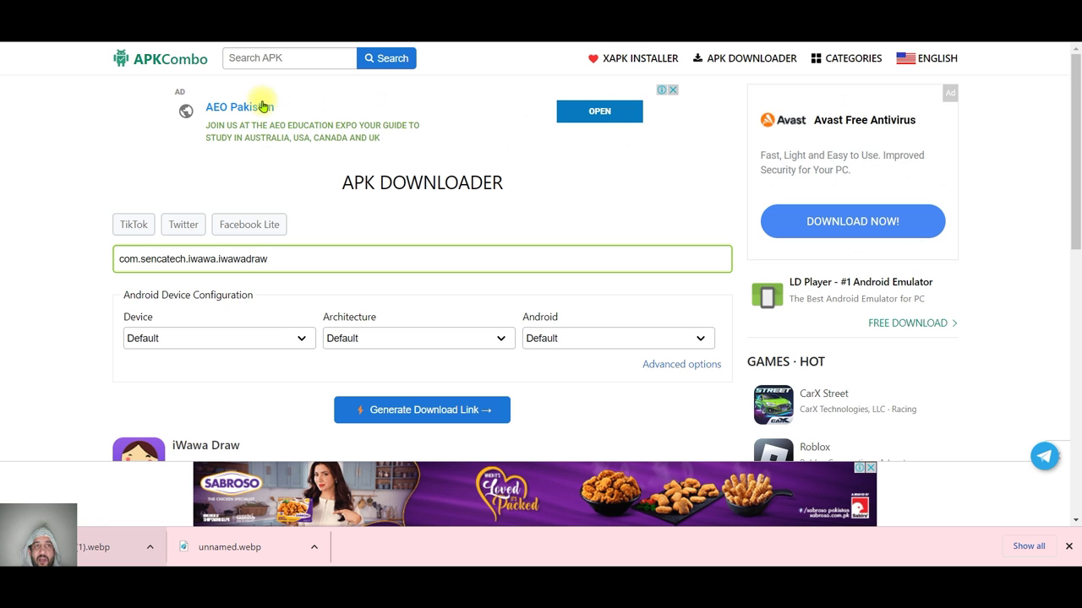
{"action": "scroll", "coordinate": [313, 284], "scroll_direction": "down", "scroll_amount": 1}
{"action": "scroll", "coordinate": [389, 262], "scroll_direction": "down", "scroll_amount": 1}
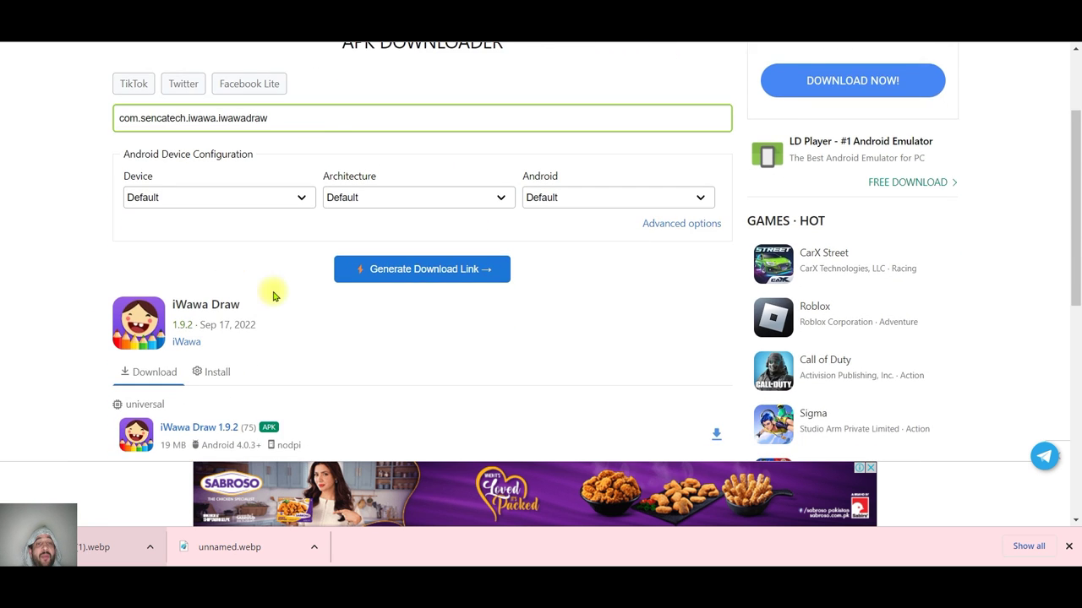
{"action": "scroll", "coordinate": [273, 292], "scroll_direction": "down", "scroll_amount": 2}
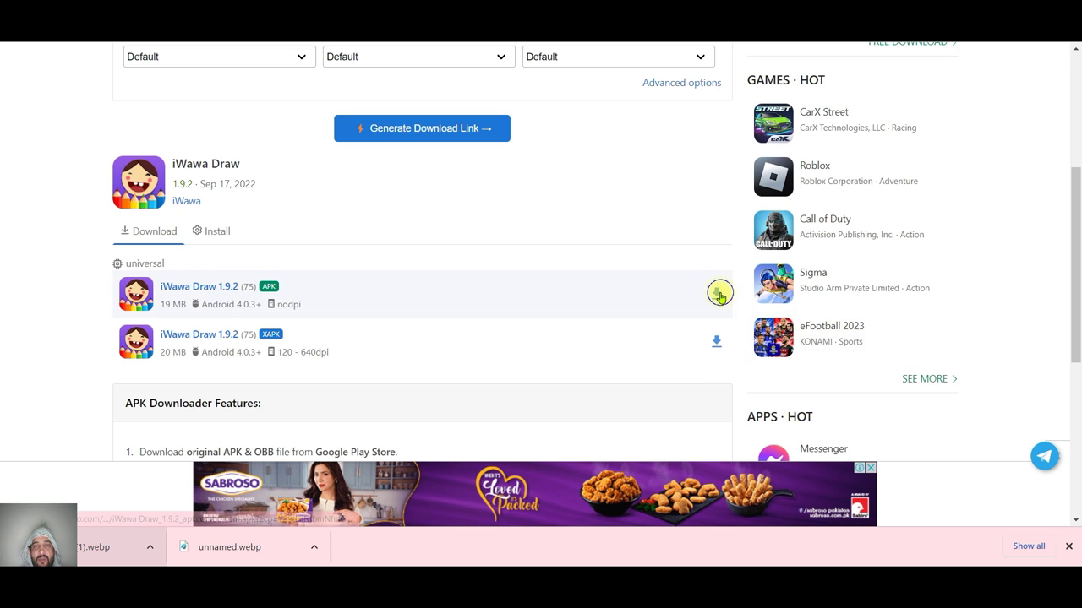
{"action": "right_click", "coordinate": [718, 292]}
{"action": "left_click", "coordinate": [777, 395]}
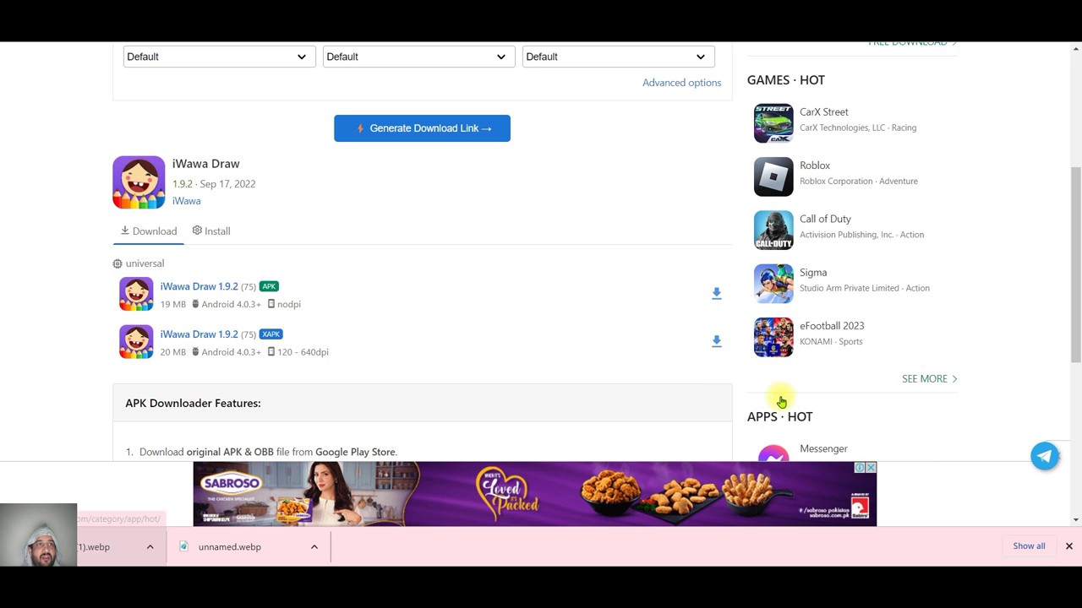
Paste the copied APK link as the Attack Hole post's Direct link / Redirection and update the post.
{"action": "left_click", "coordinate": [194, 25]}
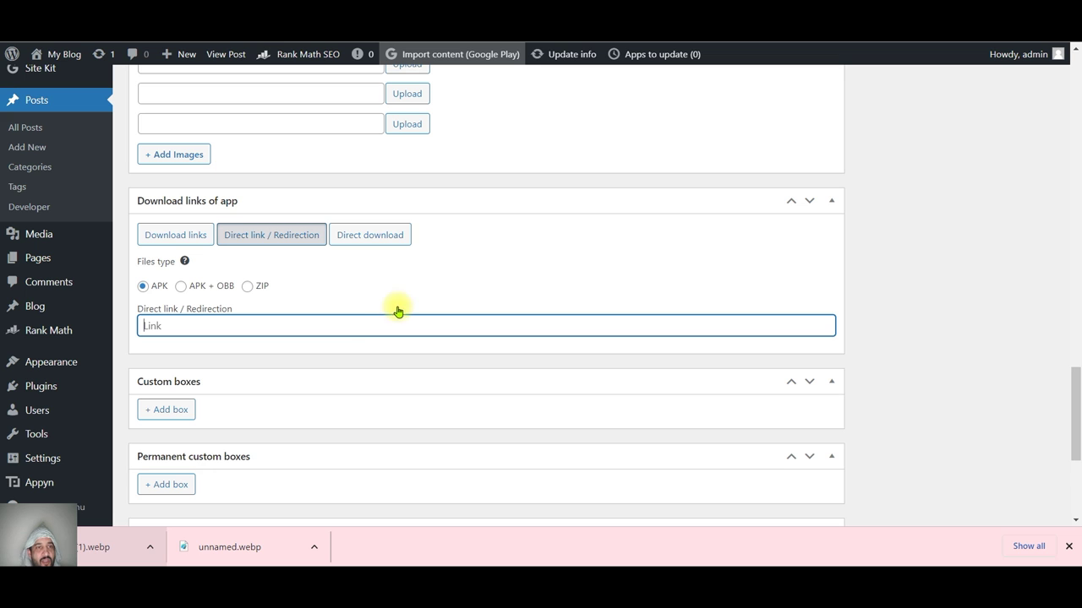
{"action": "left_click", "coordinate": [215, 323]}
{"action": "key", "text": "ctrl+v"}
{"action": "scroll", "coordinate": [535, 329], "scroll_direction": "down", "scroll_amount": 4}
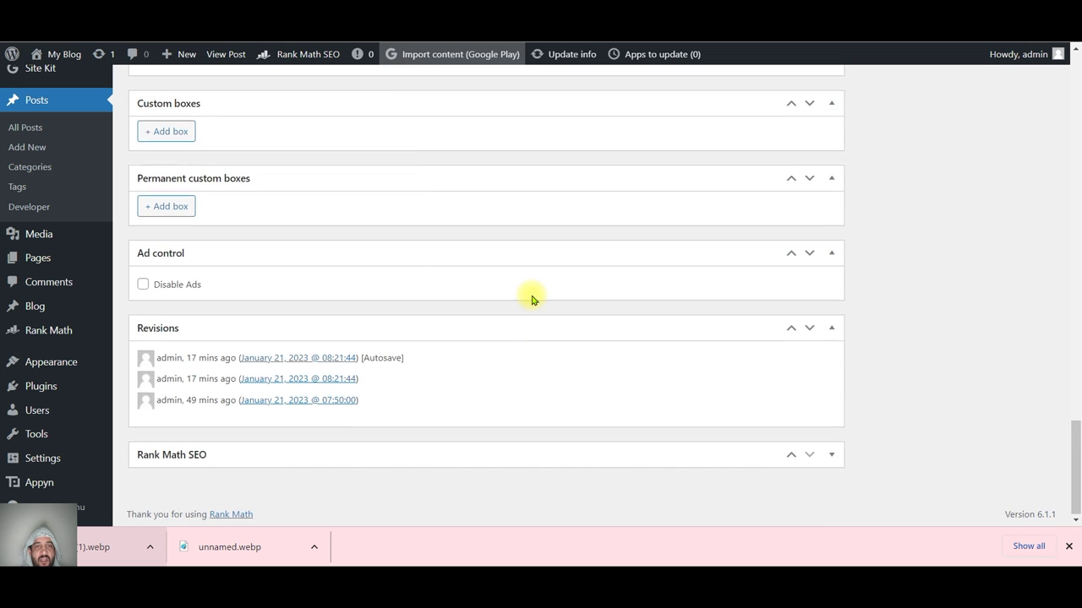
{"action": "scroll", "coordinate": [531, 296], "scroll_direction": "up", "scroll_amount": 15}
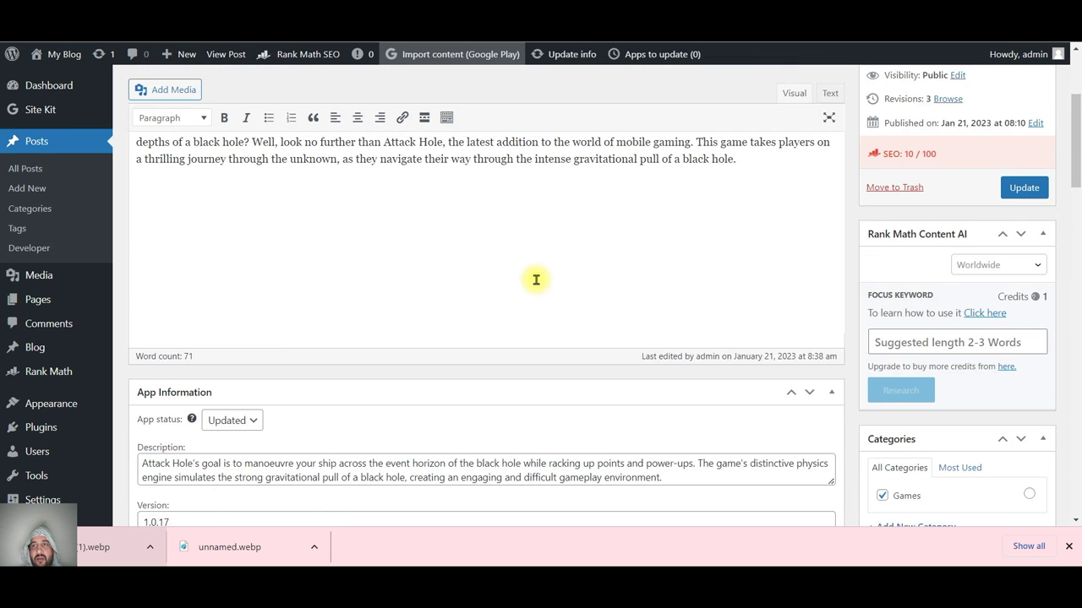
{"action": "left_click", "coordinate": [1023, 187]}
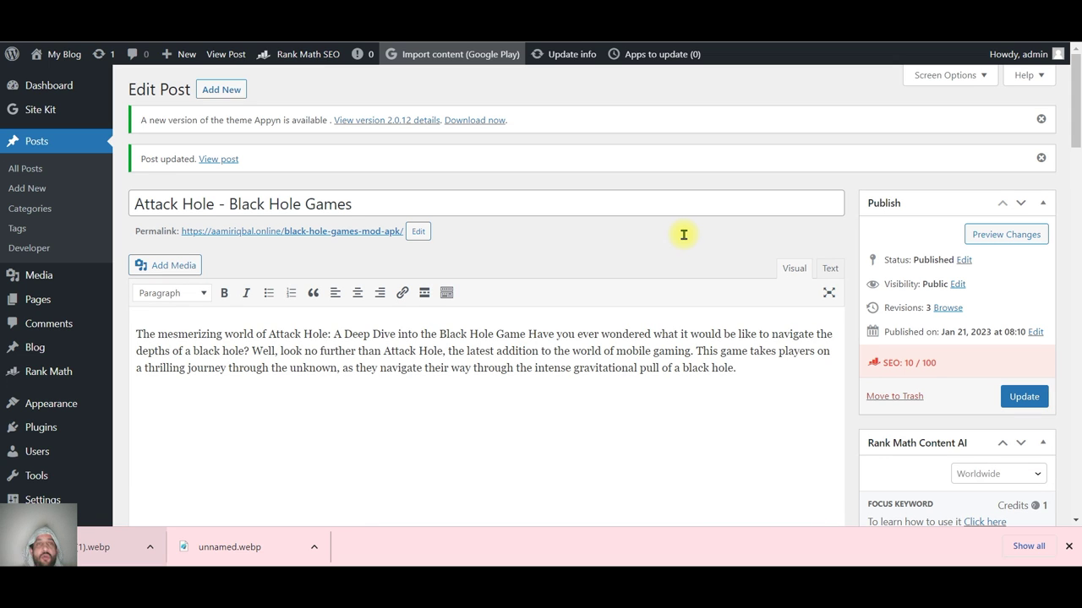
Dismiss the theme version and post update notices on the Attack Hole post and open its permalink in a new tab.
{"action": "left_click", "coordinate": [1041, 119]}
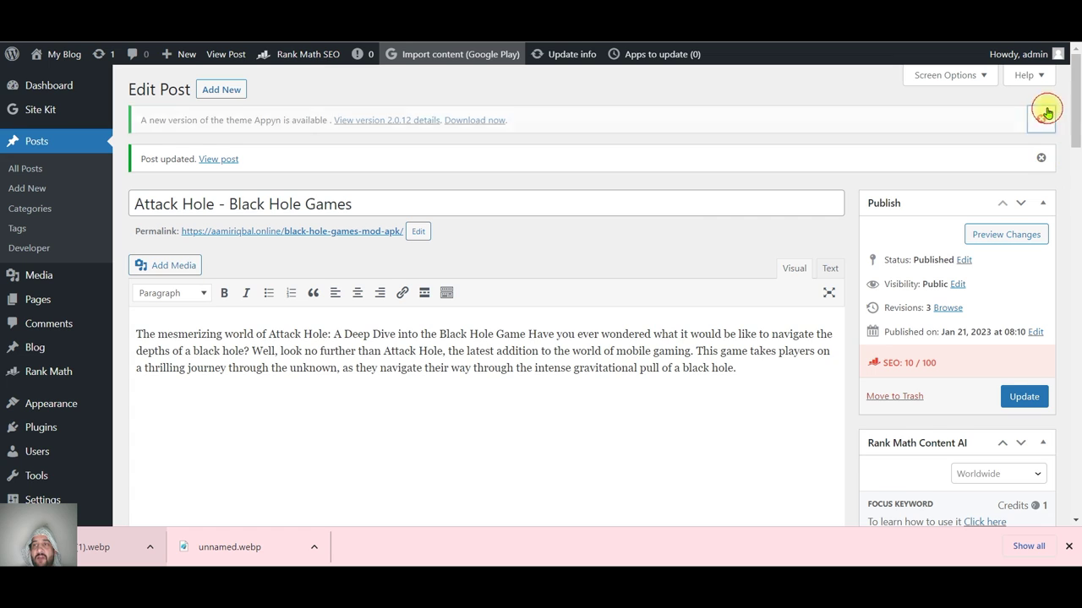
{"action": "left_click", "coordinate": [1041, 123]}
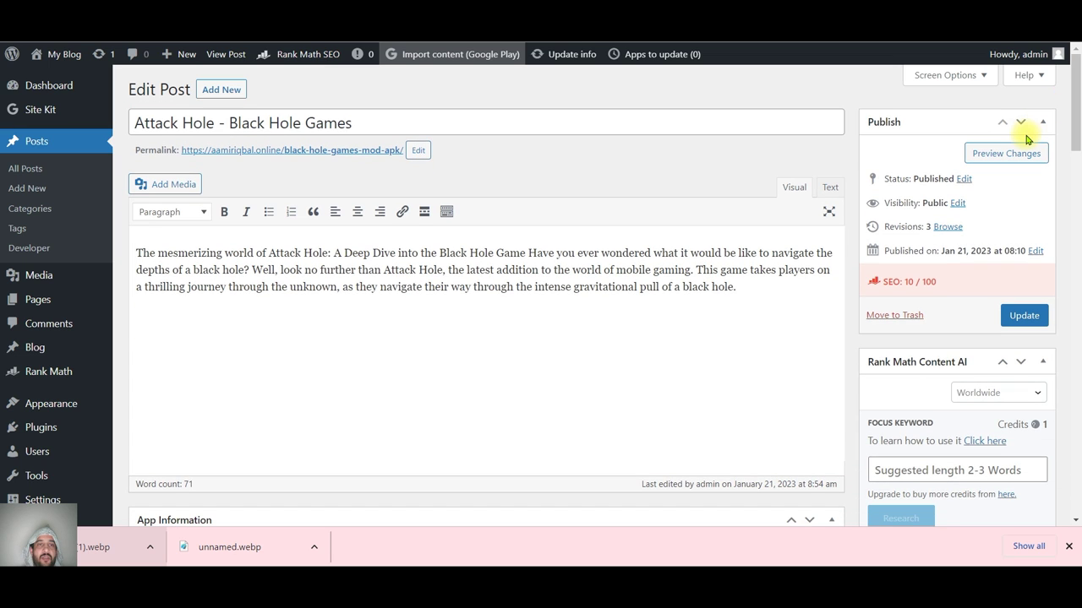
{"action": "right_click", "coordinate": [359, 157]}
{"action": "left_click", "coordinate": [374, 165]}
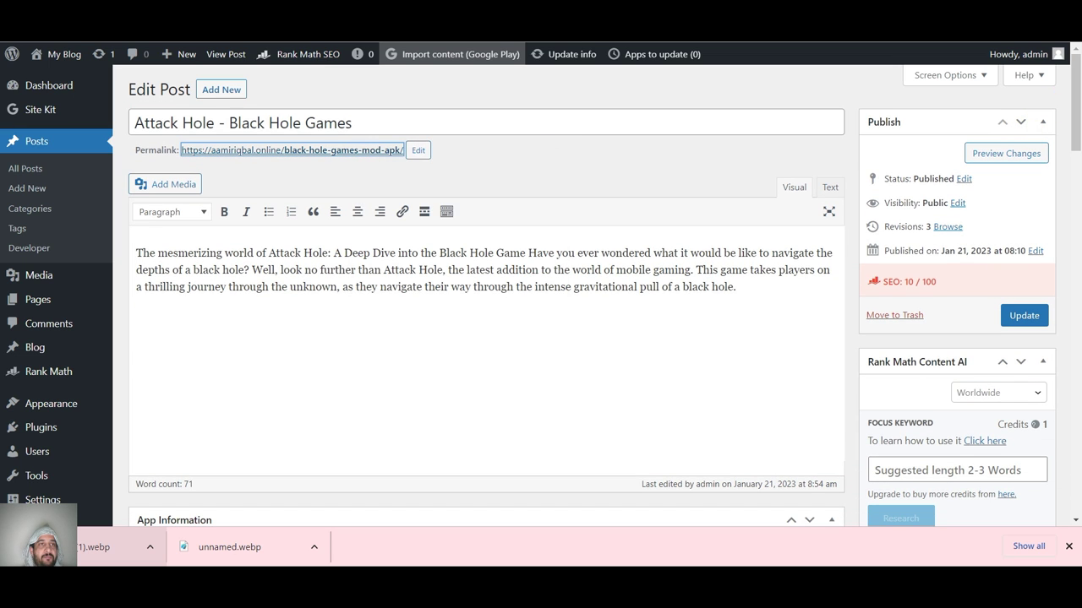
{"action": "key", "text": "ctrl+Tab"}
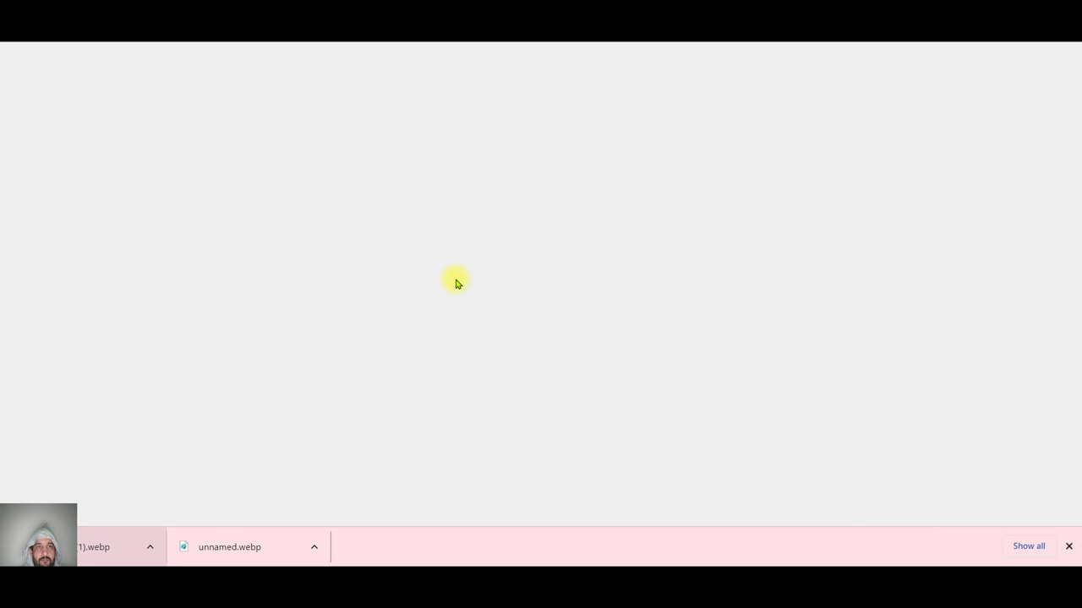
Test the download link on the published Attack Hole page, cancelling the file download without adding an IDM exception.
{"action": "scroll", "coordinate": [627, 241], "scroll_direction": "down", "scroll_amount": 10}
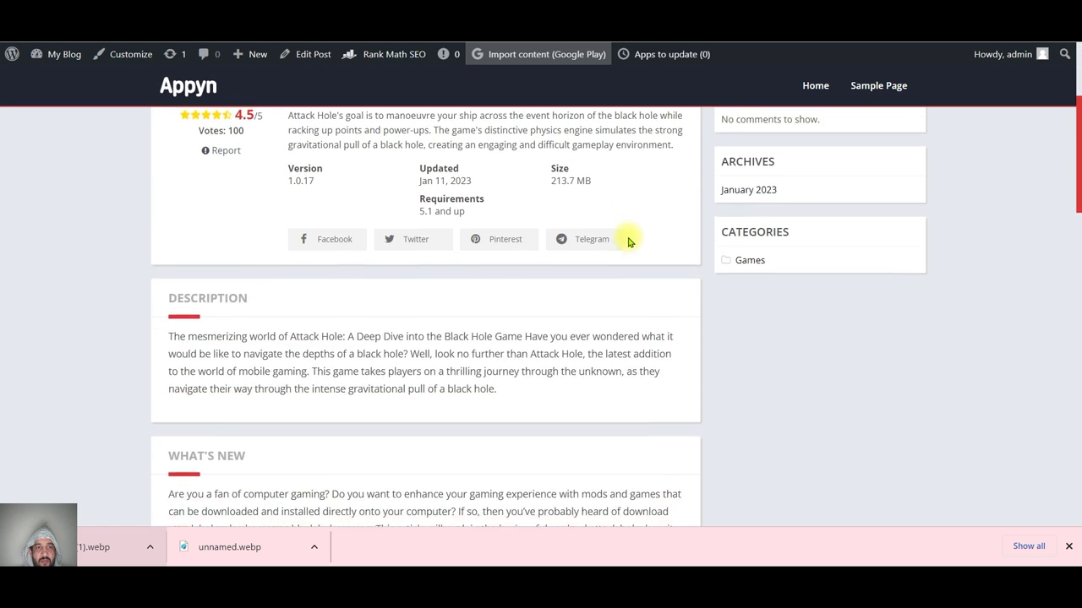
{"action": "scroll", "coordinate": [627, 242], "scroll_direction": "up", "scroll_amount": 10}
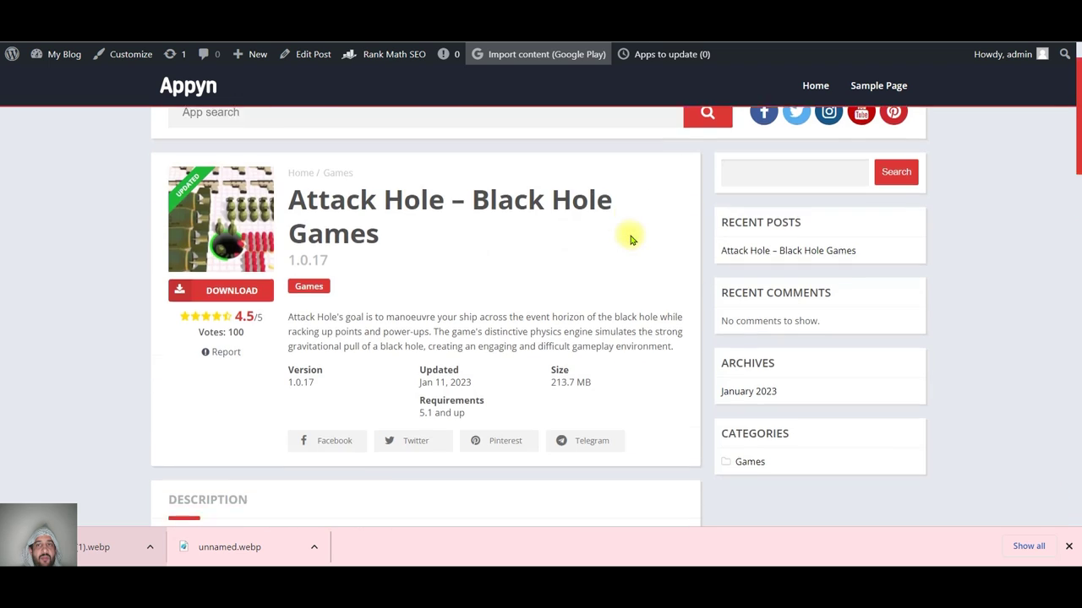
{"action": "left_click", "coordinate": [234, 311]}
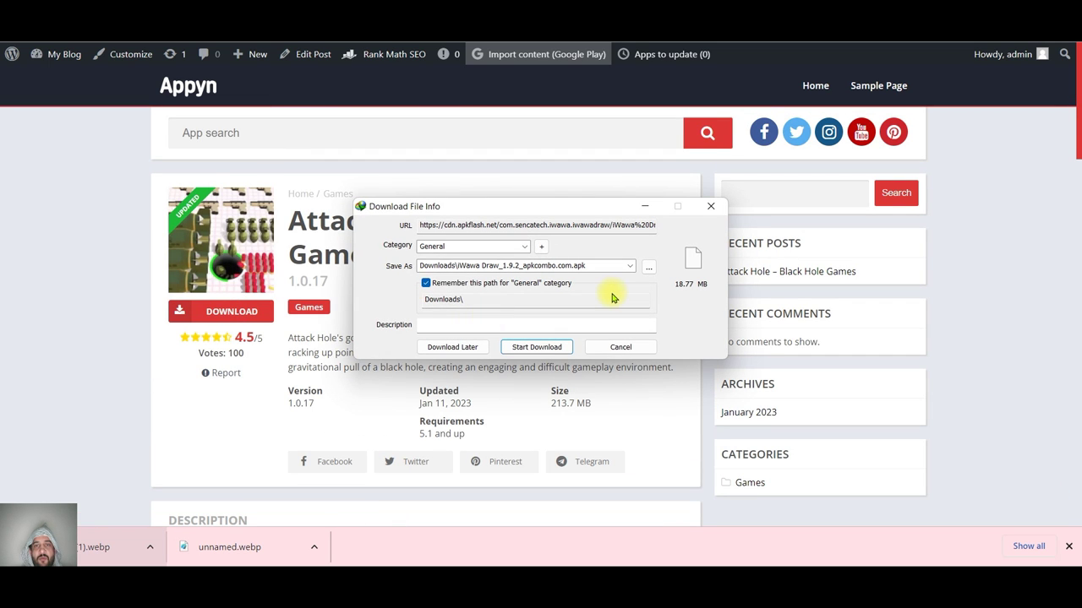
{"action": "left_click", "coordinate": [621, 347]}
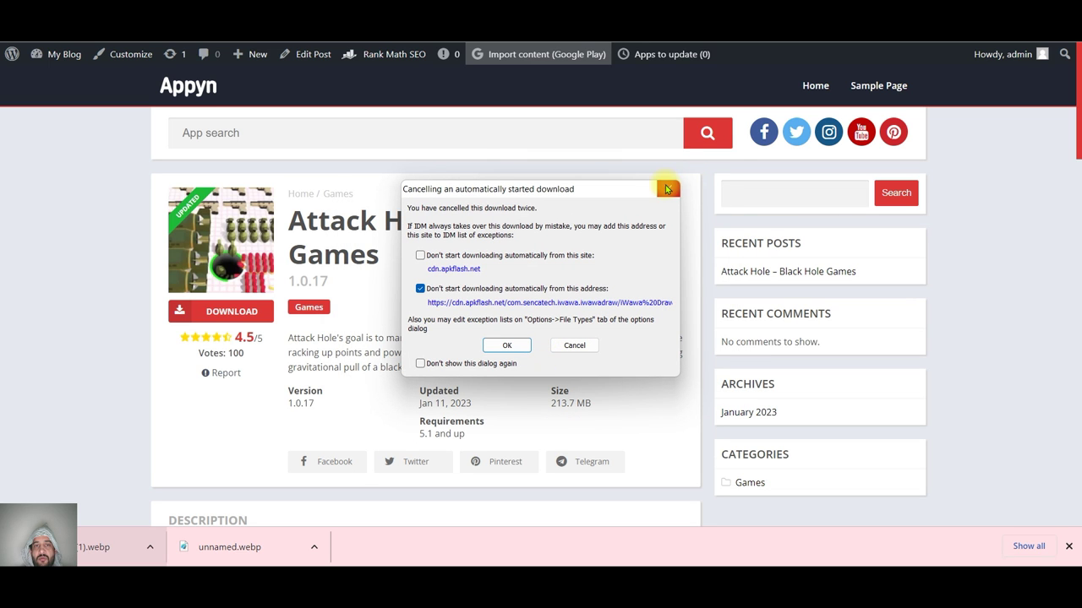
{"action": "left_click", "coordinate": [668, 188]}
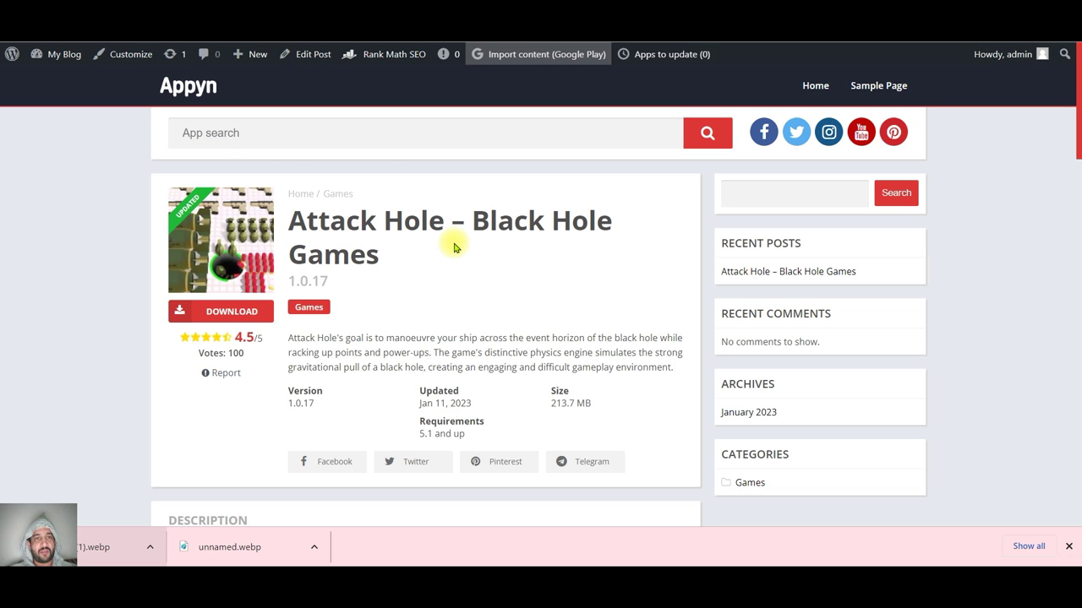
{"action": "scroll", "coordinate": [454, 247], "scroll_direction": "down", "scroll_amount": 2}
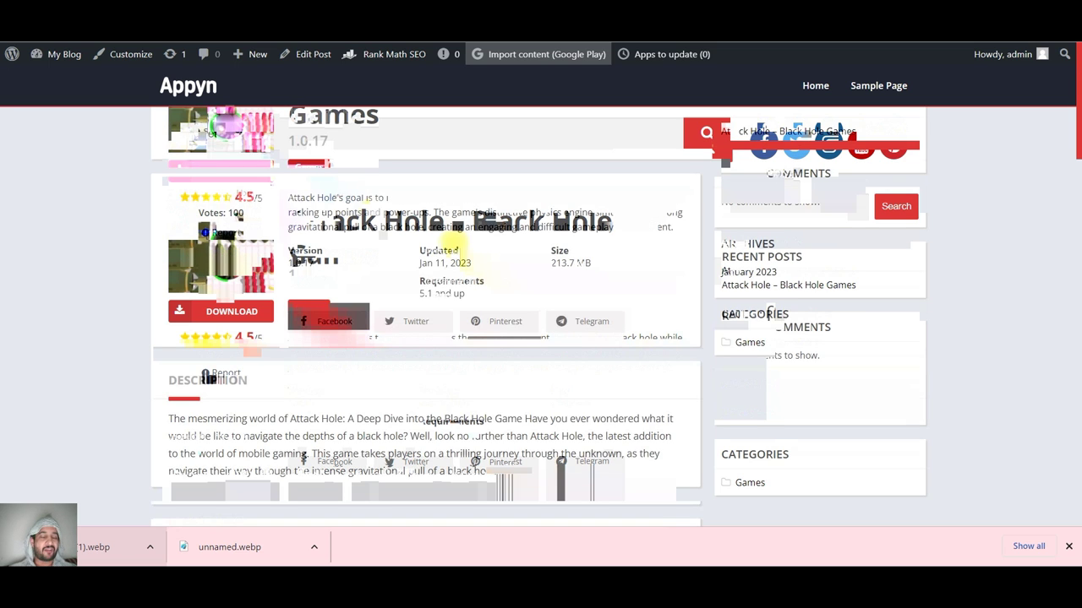
{"action": "scroll", "coordinate": [454, 247], "scroll_direction": "up", "scroll_amount": 2}
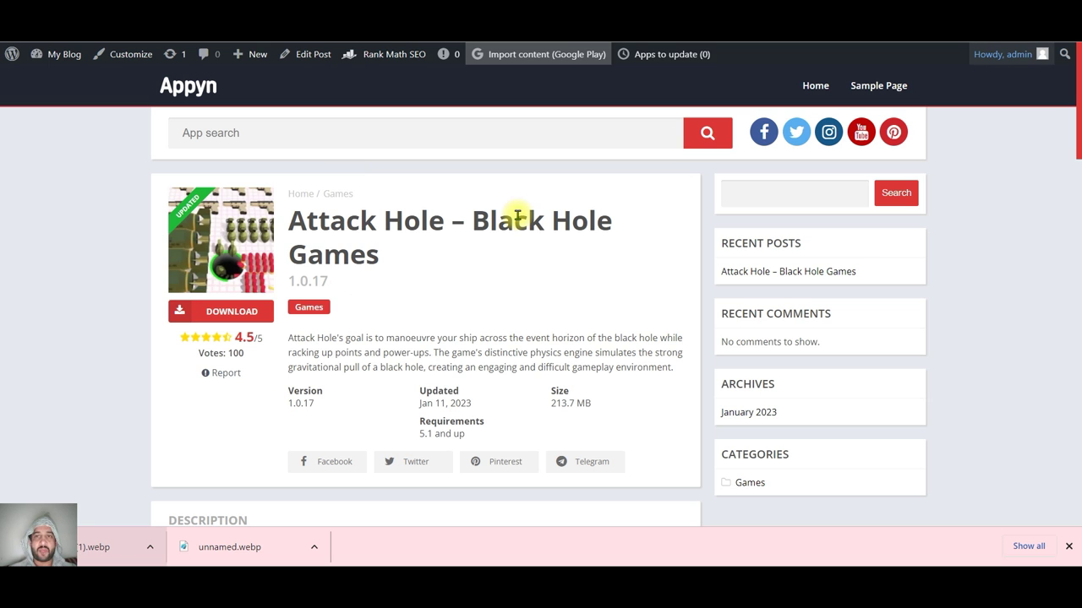
Open the Ludo post for editing in the CodeHap admin panel and examine its title, description, content and category fields.
{"action": "mouse_move", "coordinate": [1002, 54]}
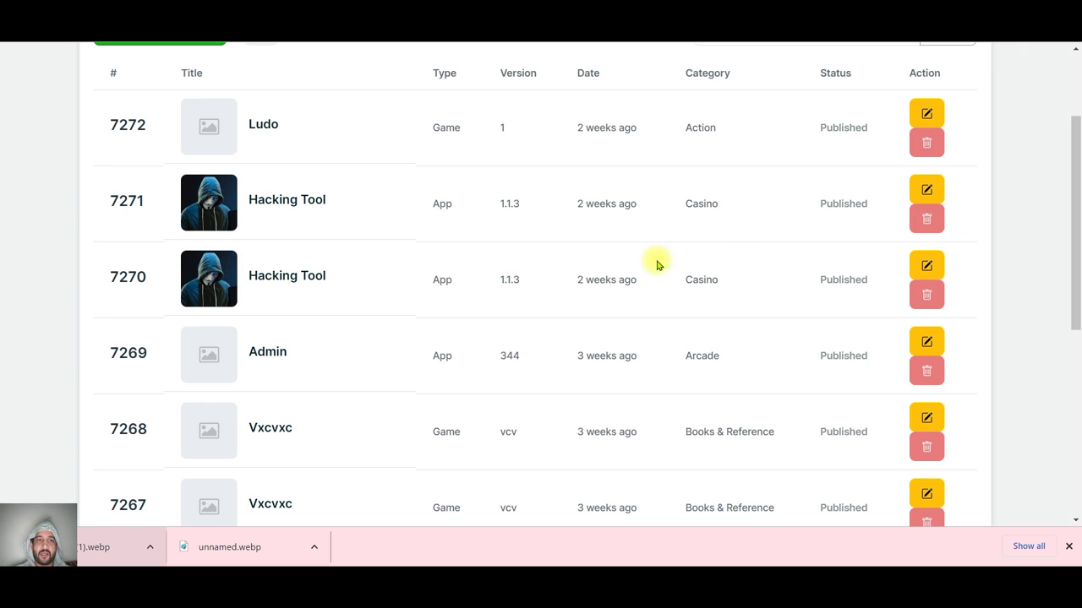
{"action": "left_click", "coordinate": [933, 118]}
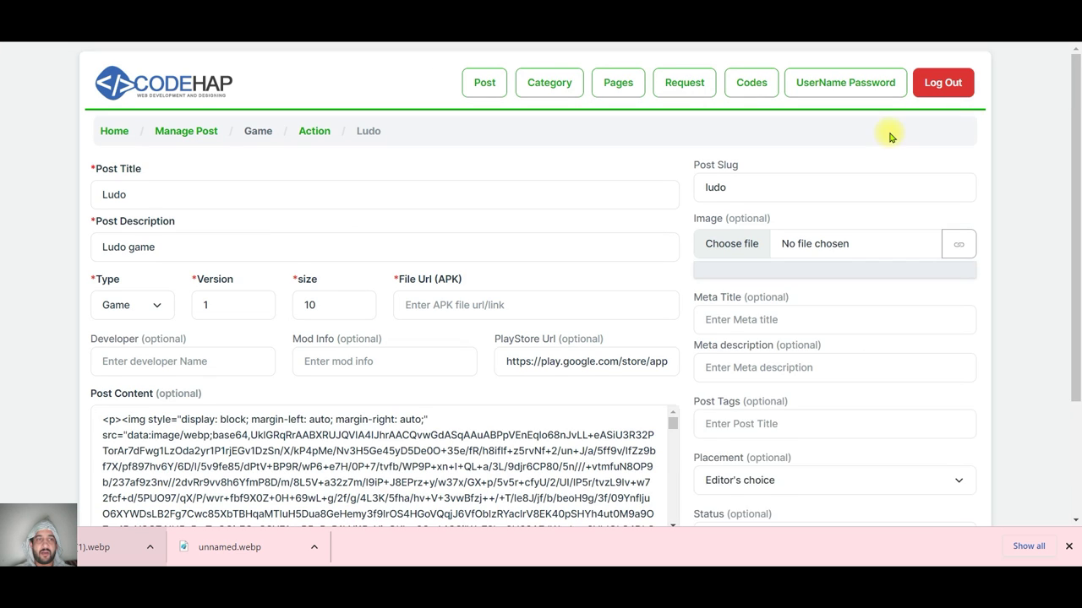
{"action": "left_click_drag", "start_coordinate": [120, 194], "coordinate": [75, 203]}
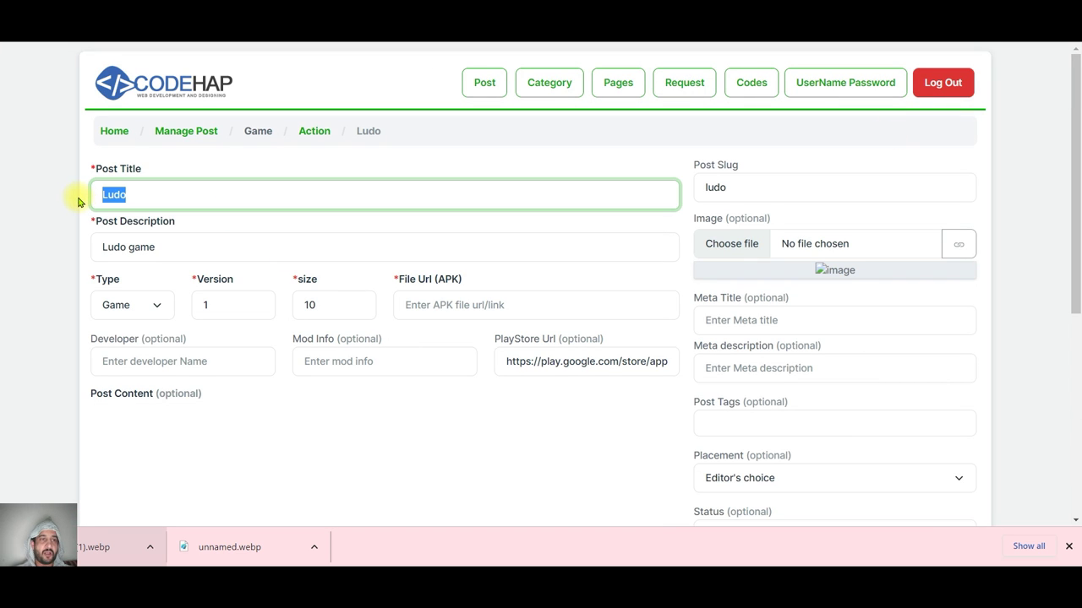
{"action": "left_click_drag", "start_coordinate": [117, 235], "coordinate": [96, 234]}
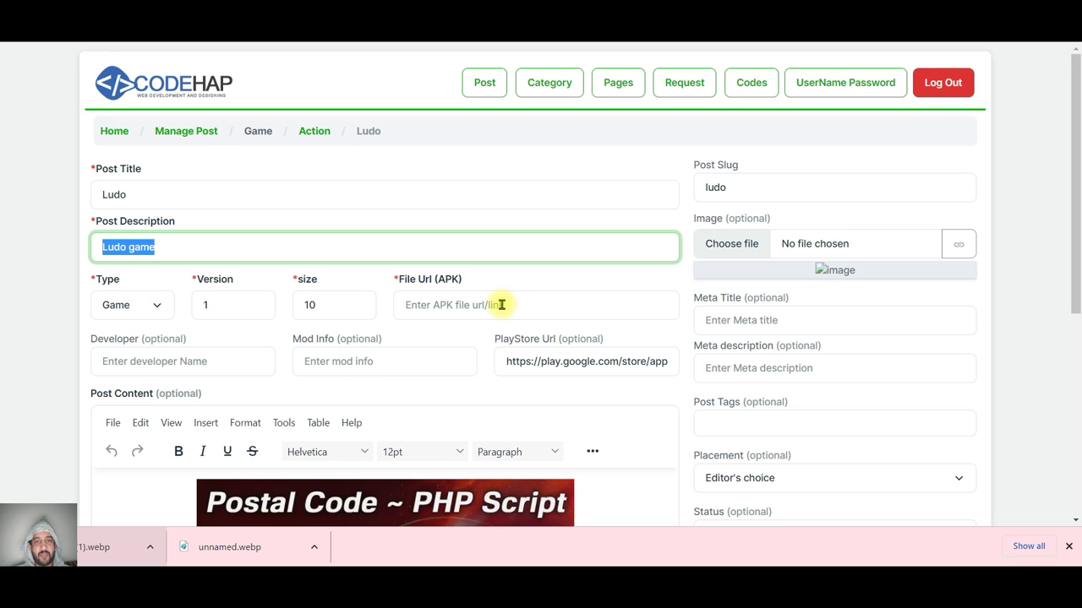
{"action": "scroll", "coordinate": [504, 305], "scroll_direction": "down", "scroll_amount": 3}
{"action": "scroll", "coordinate": [583, 302], "scroll_direction": "down", "scroll_amount": 2}
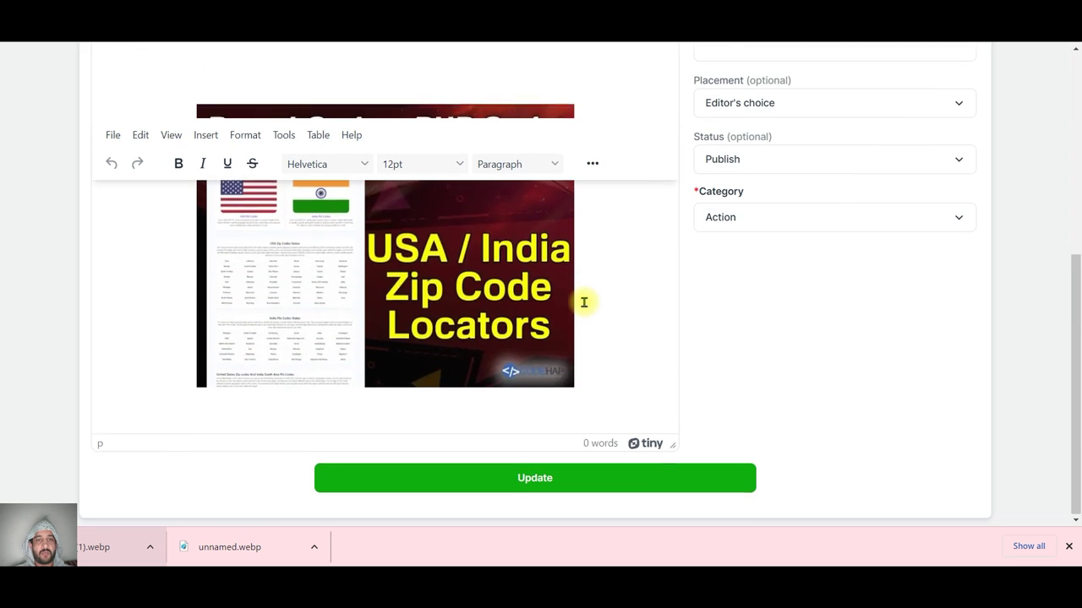
{"action": "scroll", "coordinate": [583, 302], "scroll_direction": "up", "scroll_amount": 5}
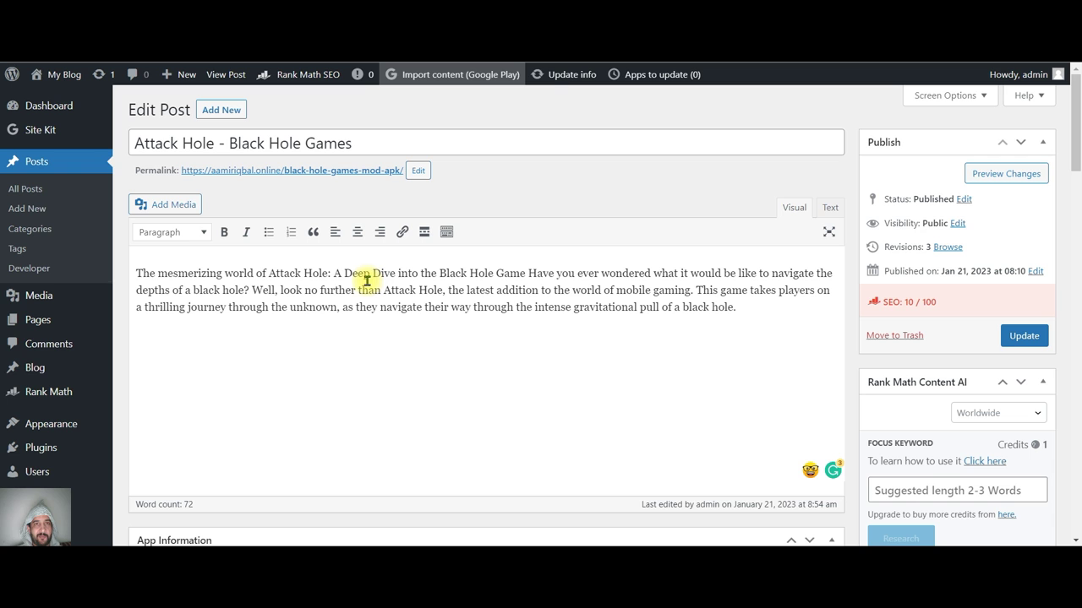
Switch to the themespixel Appyn demo and examine the home page's top rated and latest apps sections.
{"action": "key", "text": "ctrl+Tab"}
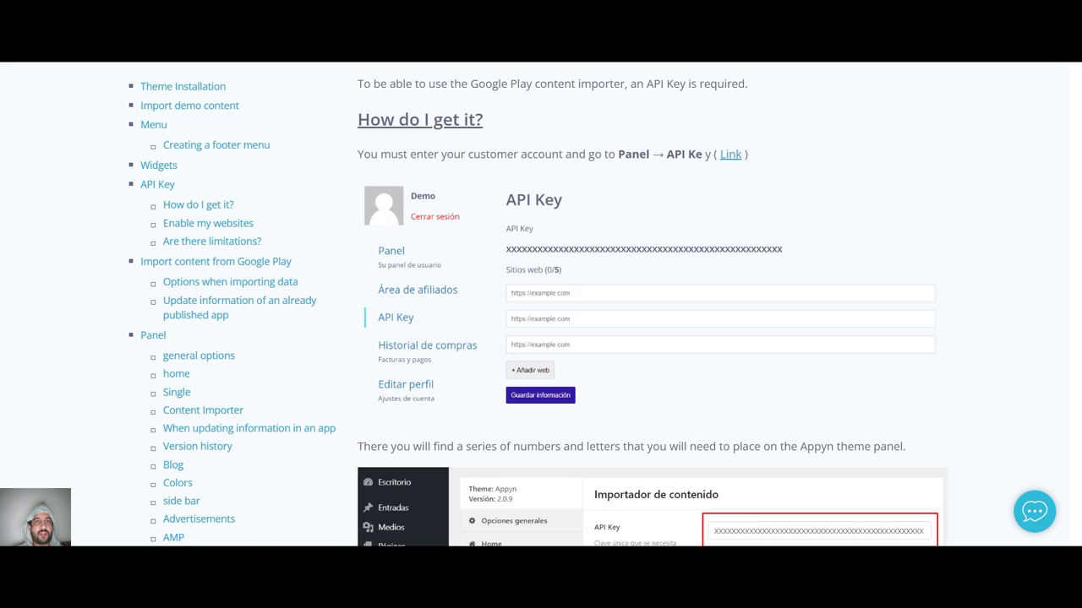
{"action": "key", "text": "ctrl+Tab"}
{"action": "scroll", "coordinate": [485, 311], "scroll_direction": "down", "scroll_amount": 5}
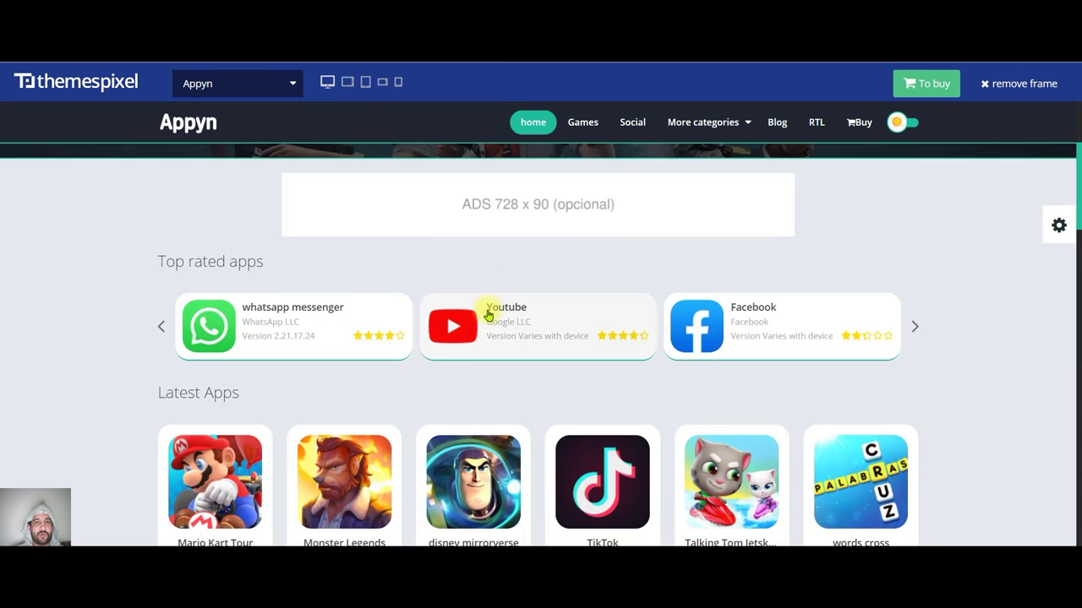
{"action": "scroll", "coordinate": [488, 308], "scroll_direction": "down", "scroll_amount": 3}
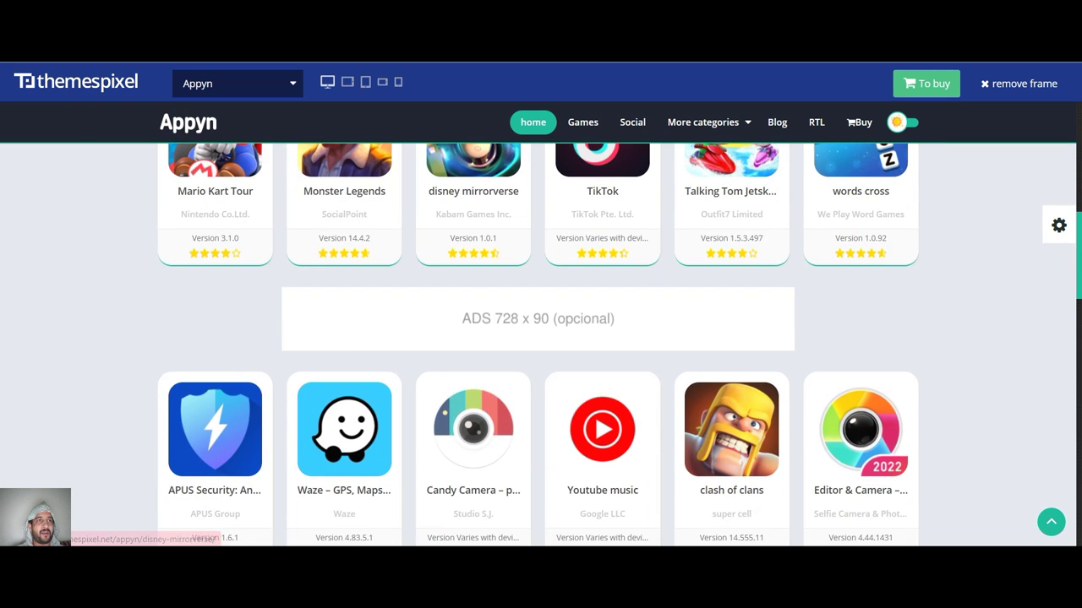
Return to the Attack Hole post editor and review its app information, What's new, custom boxes and ad control sections.
{"action": "key", "text": "ctrl+Tab"}
{"action": "scroll", "coordinate": [543, 357], "scroll_direction": "down", "scroll_amount": 20}
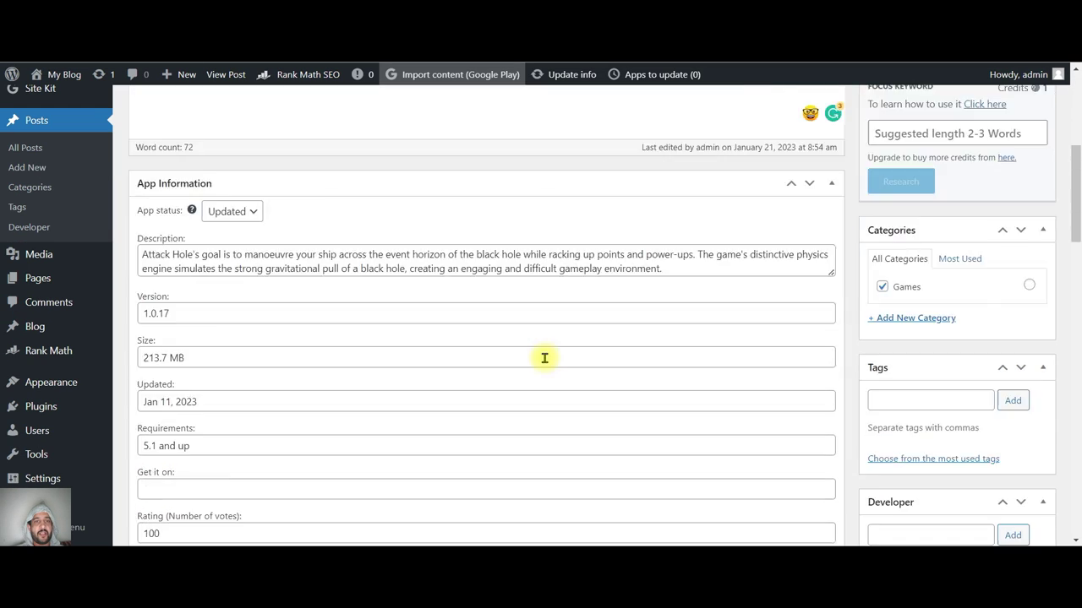
{"action": "scroll", "coordinate": [544, 355], "scroll_direction": "up", "scroll_amount": 15}
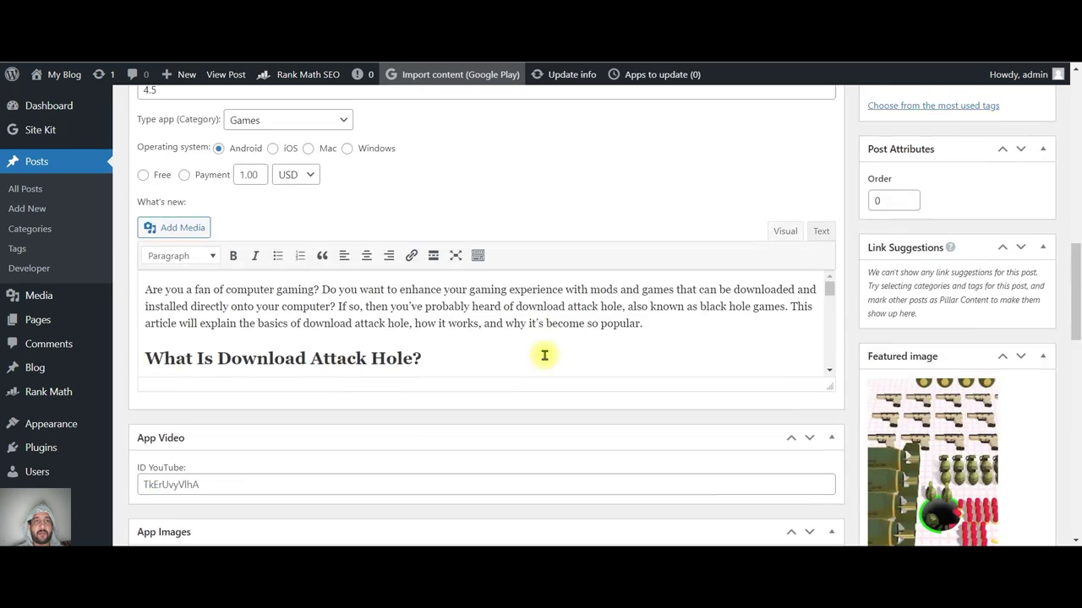
{"action": "scroll", "coordinate": [543, 353], "scroll_direction": "down", "scroll_amount": 13}
{"action": "scroll", "coordinate": [544, 347], "scroll_direction": "down", "scroll_amount": 15}
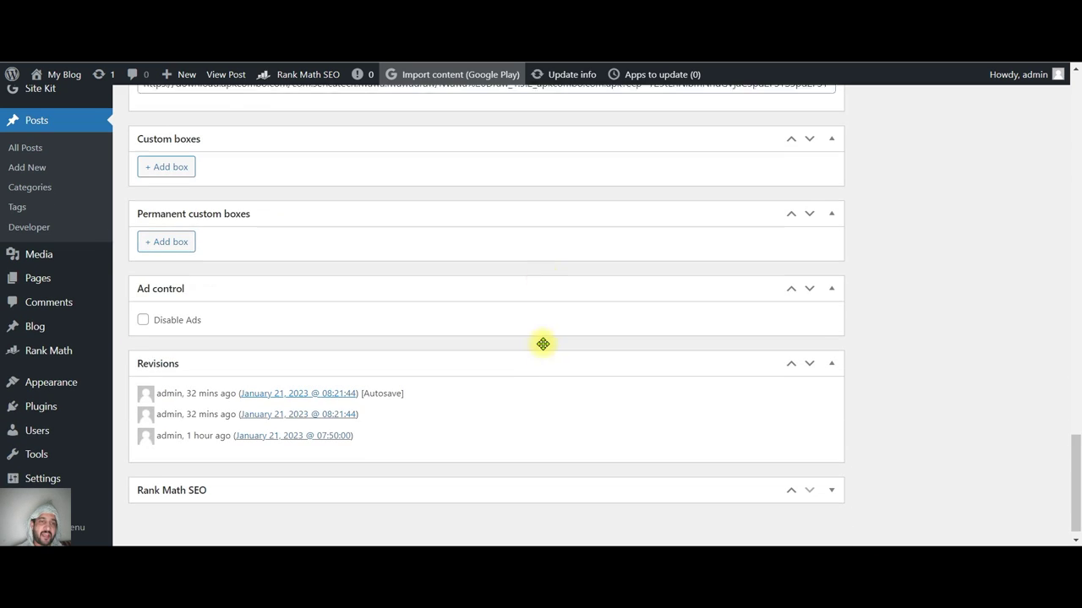
{"action": "scroll", "coordinate": [542, 344], "scroll_direction": "up", "scroll_amount": 20}
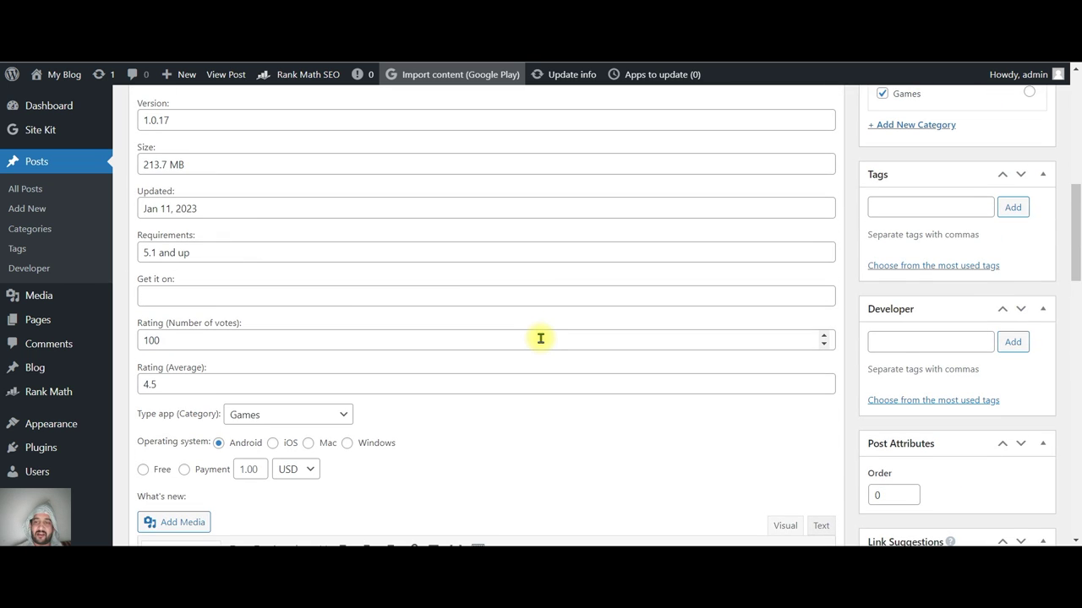
Switch to the Myapkfinder site and examine the home page's Editor's Choice and app listings.
{"action": "key", "text": "ctrl+Tab"}
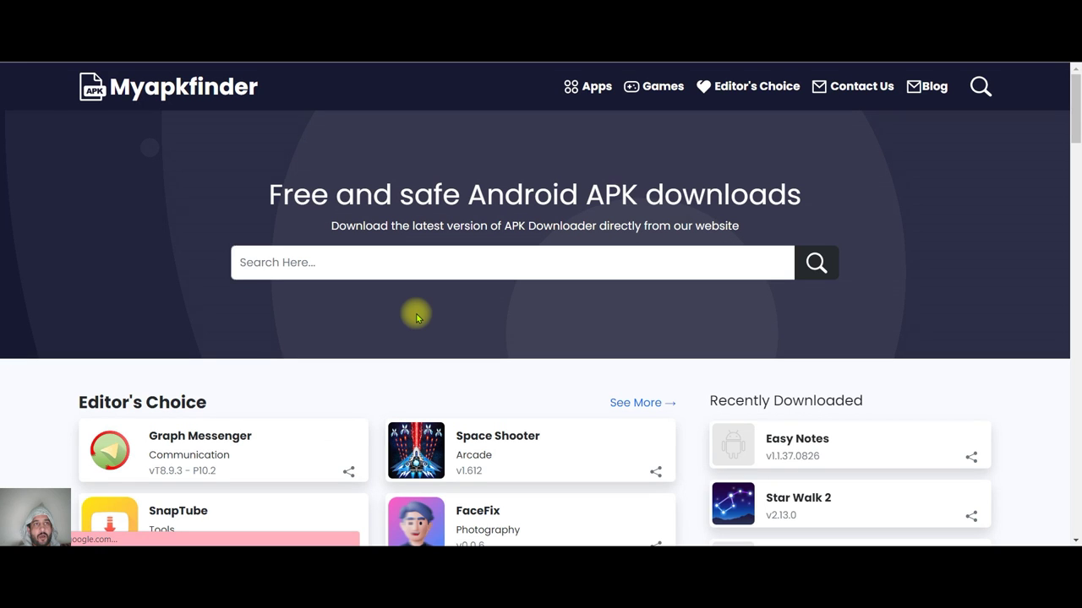
{"action": "scroll", "coordinate": [473, 312], "scroll_direction": "down", "scroll_amount": 10}
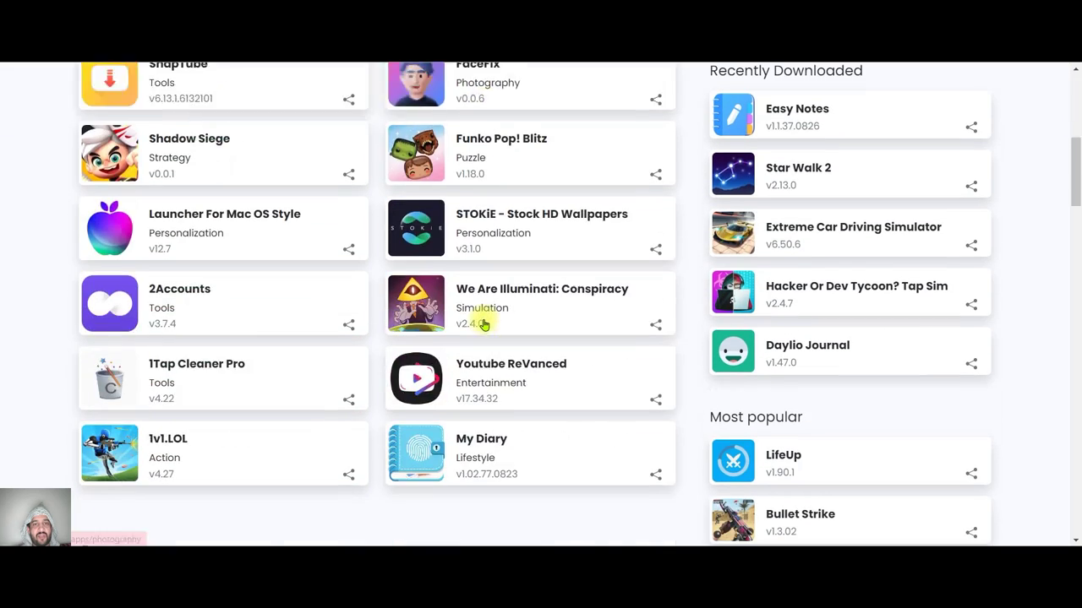
{"action": "scroll", "coordinate": [482, 317], "scroll_direction": "down", "scroll_amount": 11}
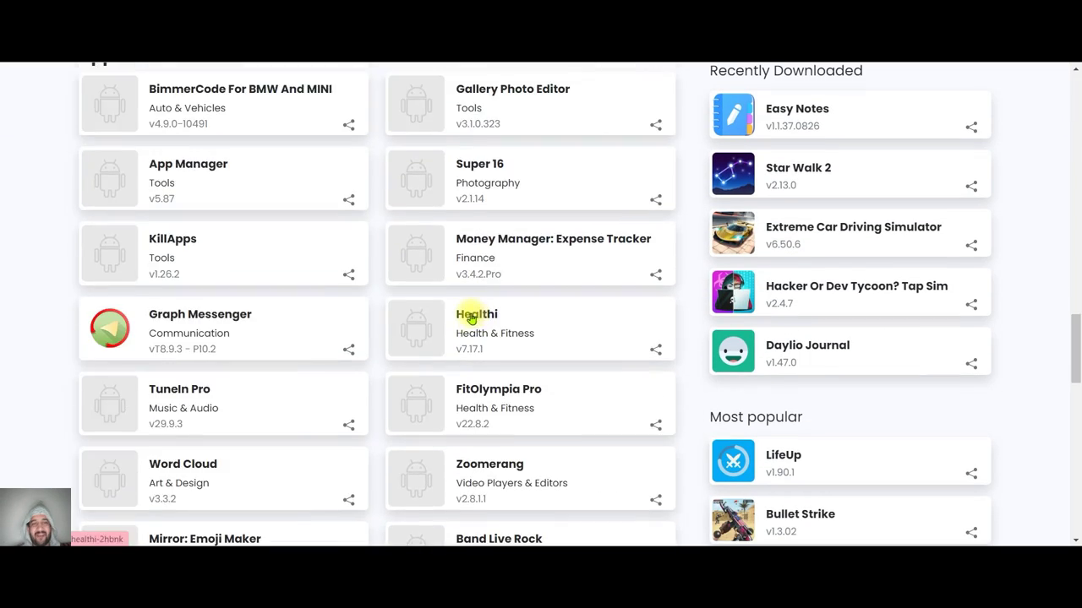
{"action": "scroll", "coordinate": [473, 312], "scroll_direction": "up", "scroll_amount": 8}
{"action": "scroll", "coordinate": [471, 316], "scroll_direction": "up", "scroll_amount": 12}
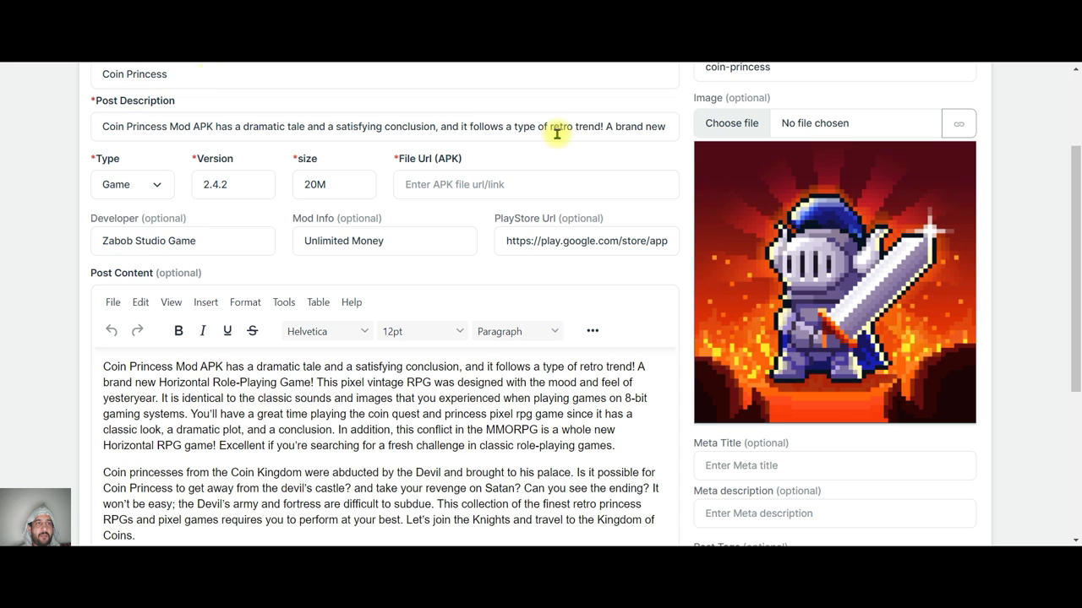
Examine the Coin Princess post's type, content, placement, status and category fields in the CodeHap admin panel.
{"action": "left_click", "coordinate": [156, 187]}
{"action": "left_click", "coordinate": [157, 191]}
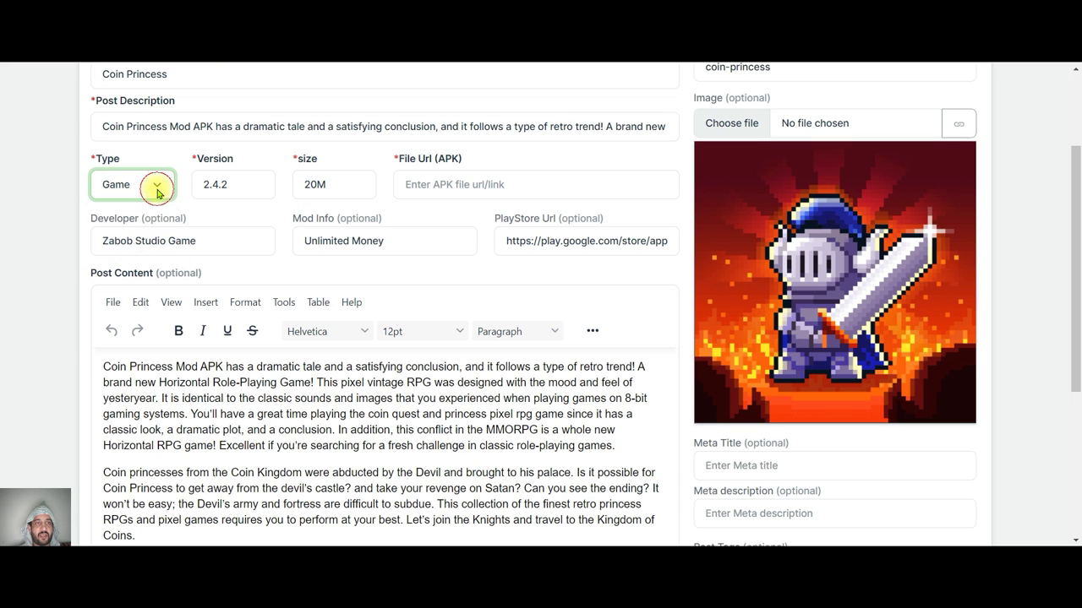
{"action": "scroll", "coordinate": [446, 302], "scroll_direction": "down", "scroll_amount": 3}
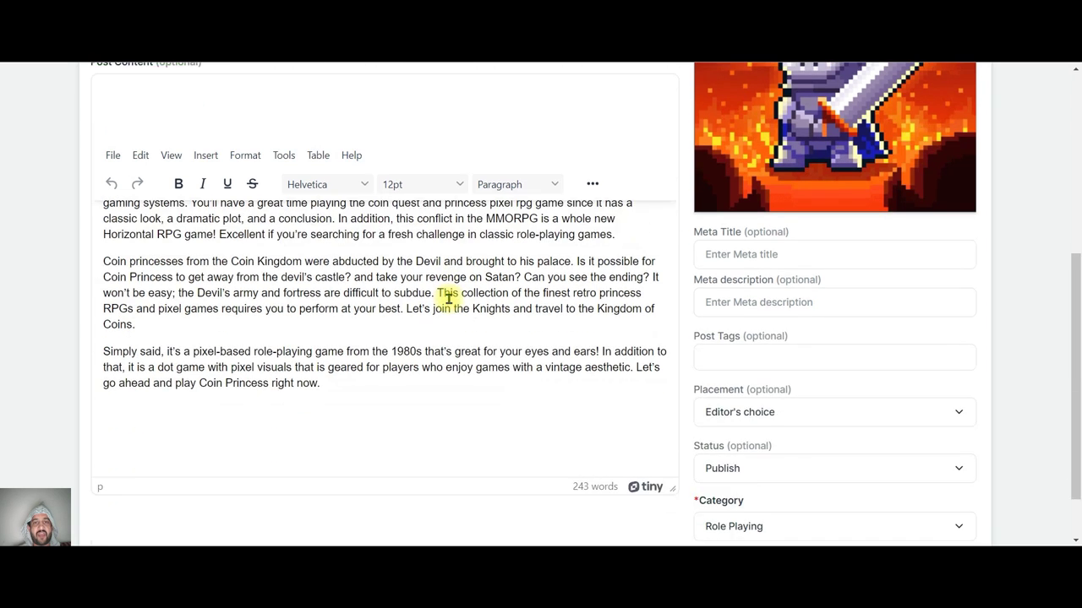
{"action": "scroll", "coordinate": [448, 297], "scroll_direction": "down", "scroll_amount": 1}
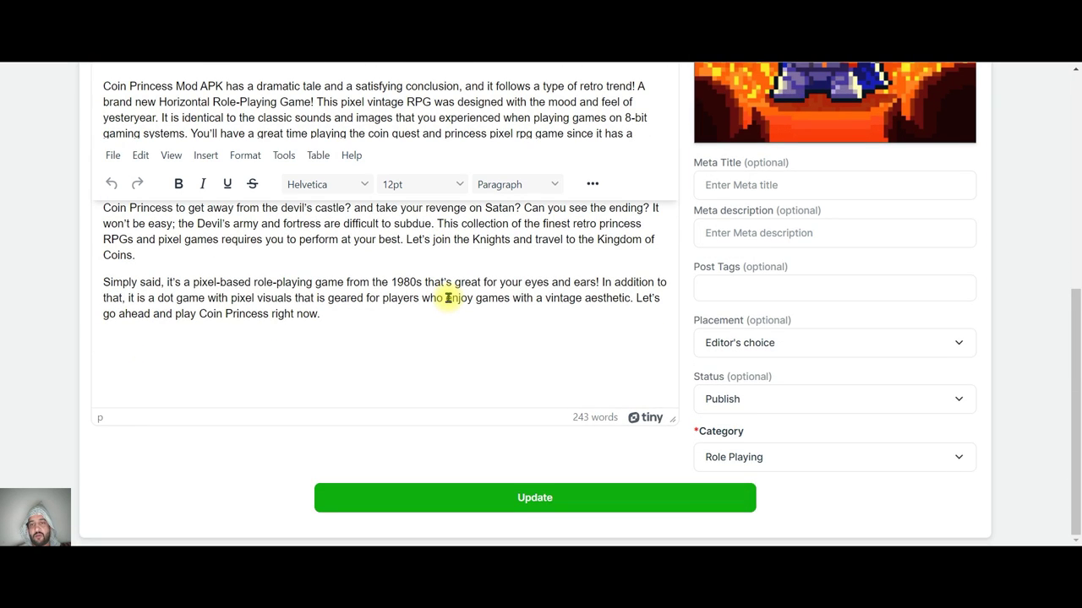
{"action": "scroll", "coordinate": [448, 297], "scroll_direction": "up", "scroll_amount": 2}
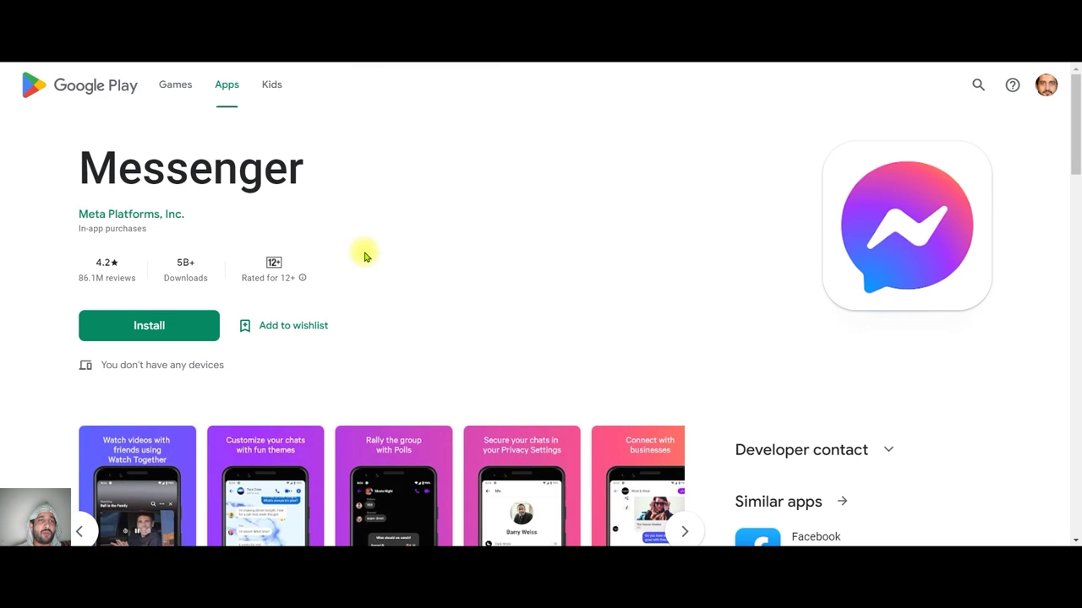
Open the Ludo King app page on Google Play and select the app's name.
{"action": "left_click", "coordinate": [173, 89]}
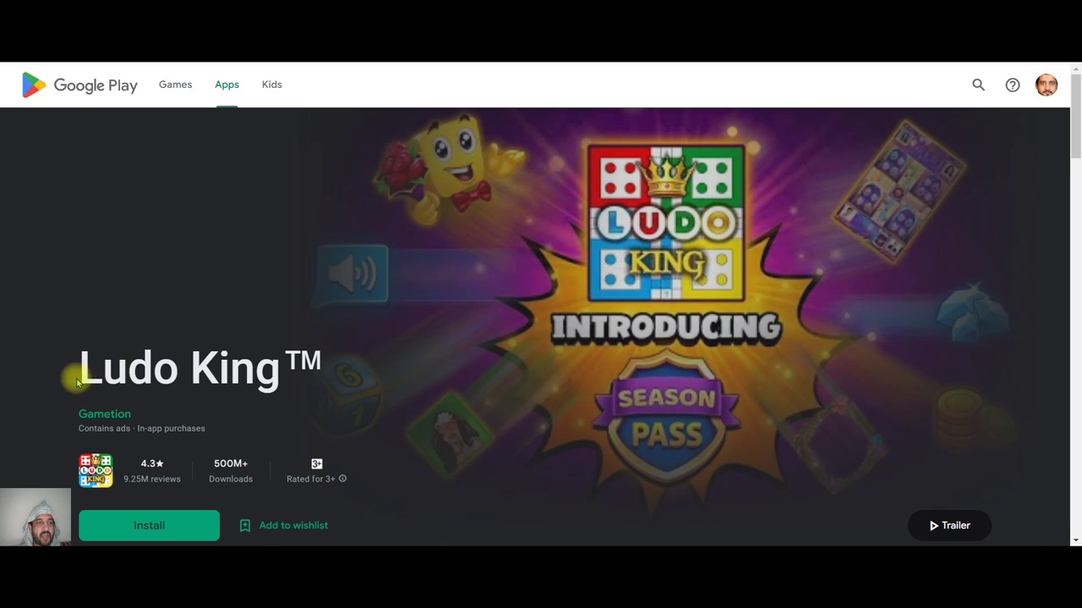
{"action": "left_click_drag", "start_coordinate": [76, 383], "coordinate": [284, 367]}
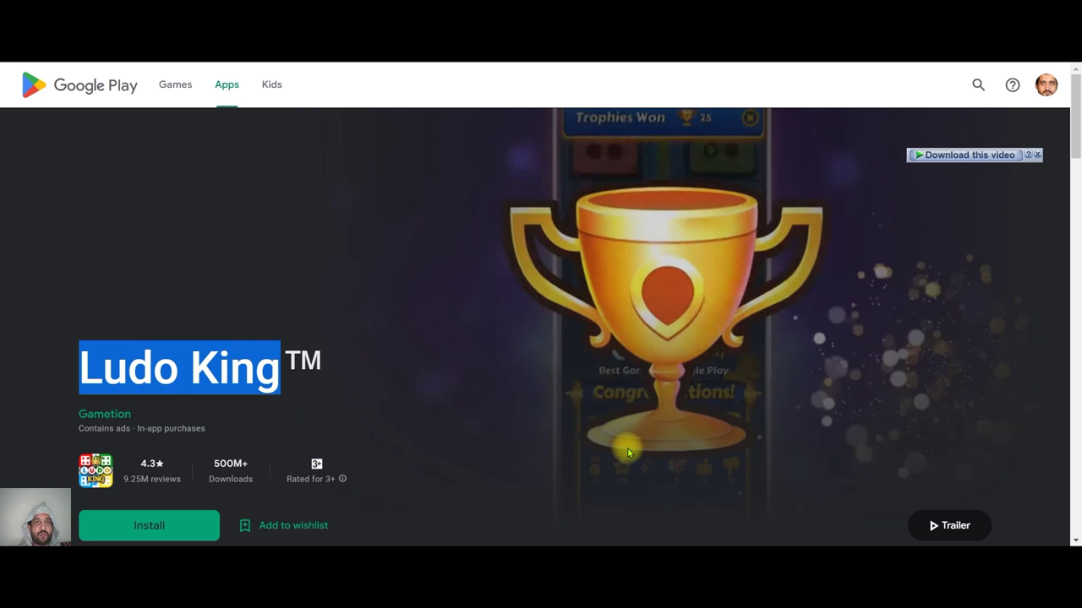